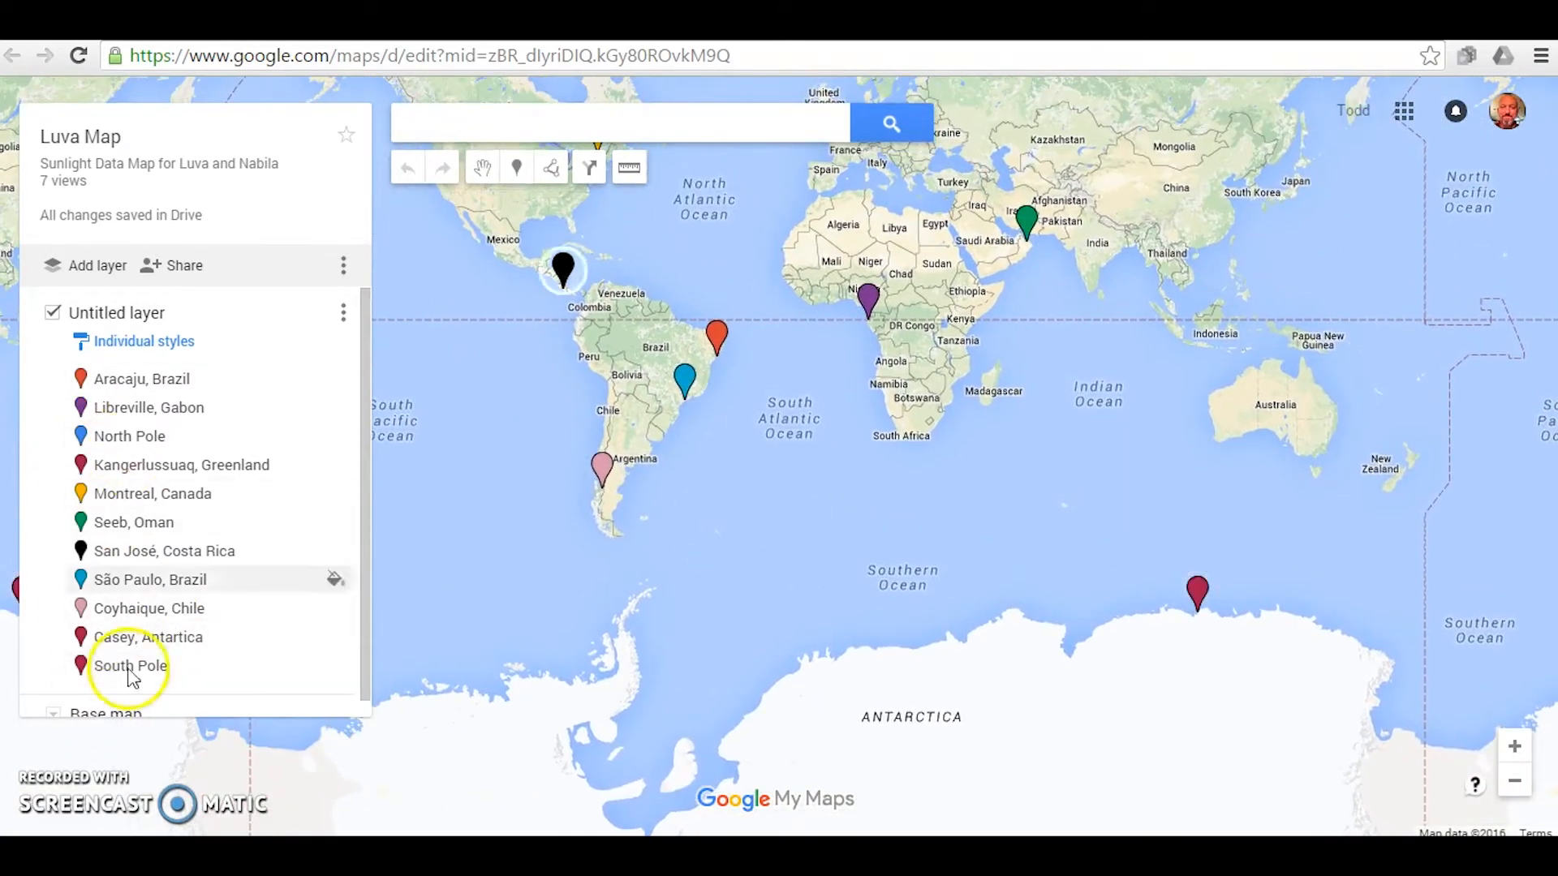
Capture the world map from southern Greenland down to the tip of South America as a snip with Snipping Tool.
{"action": "left_click_drag", "start_coordinate": [887, 569], "coordinate": [906, 653]}
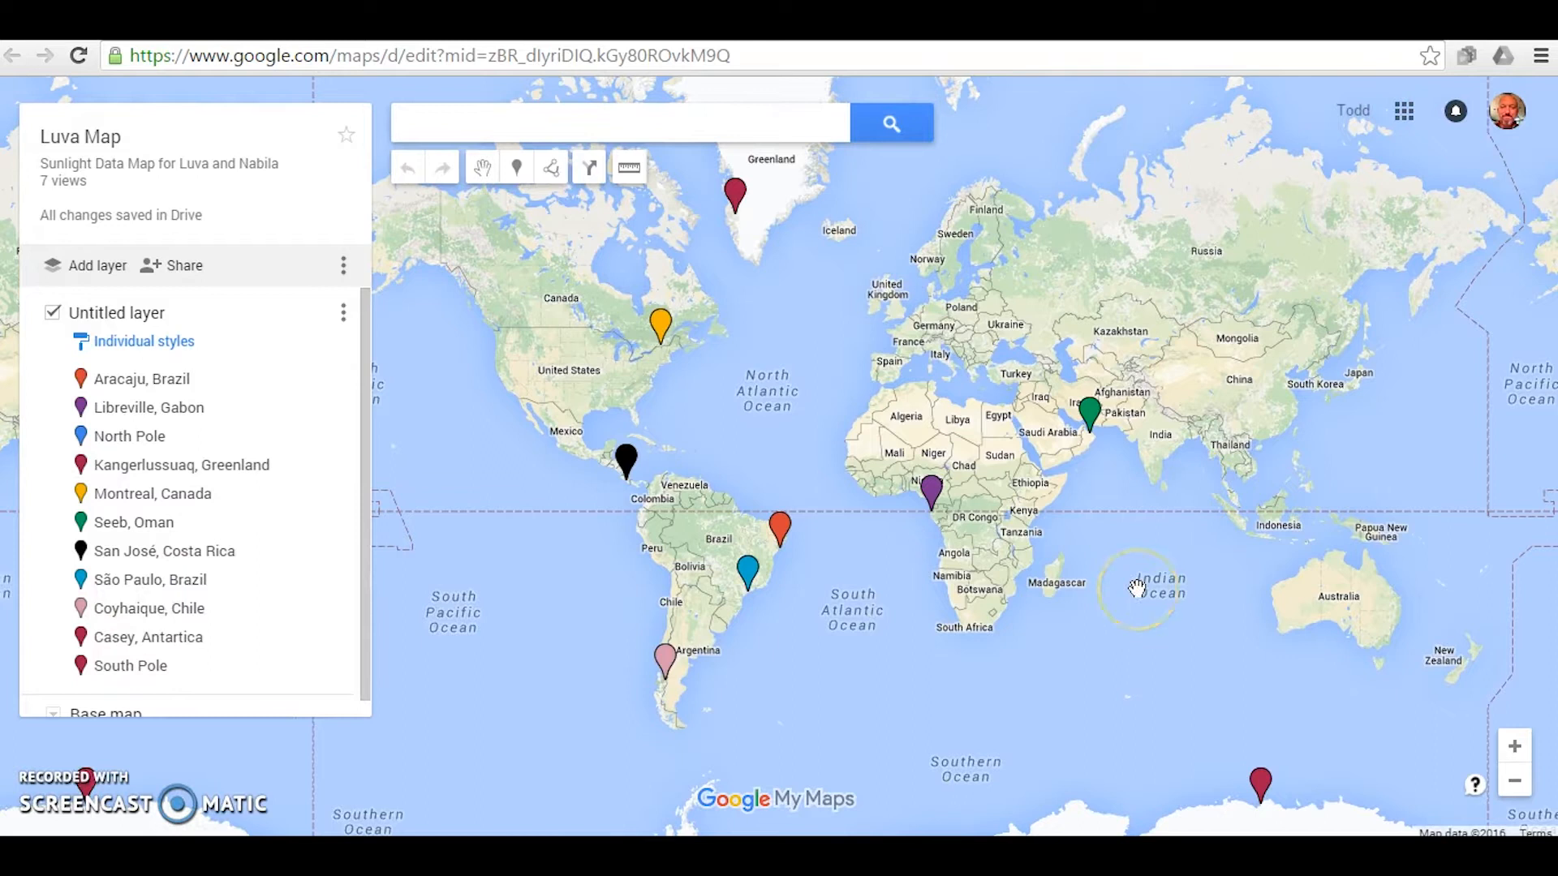
{"action": "mouse_move", "coordinate": [1108, 558]}
{"action": "left_mouse_down"}
{"action": "mouse_move", "coordinate": [1108, 586]}
{"action": "mouse_move", "coordinate": [1109, 565]}
{"action": "left_mouse_up"}
{"action": "left_click_drag", "start_coordinate": [1135, 445], "coordinate": [1140, 339]}
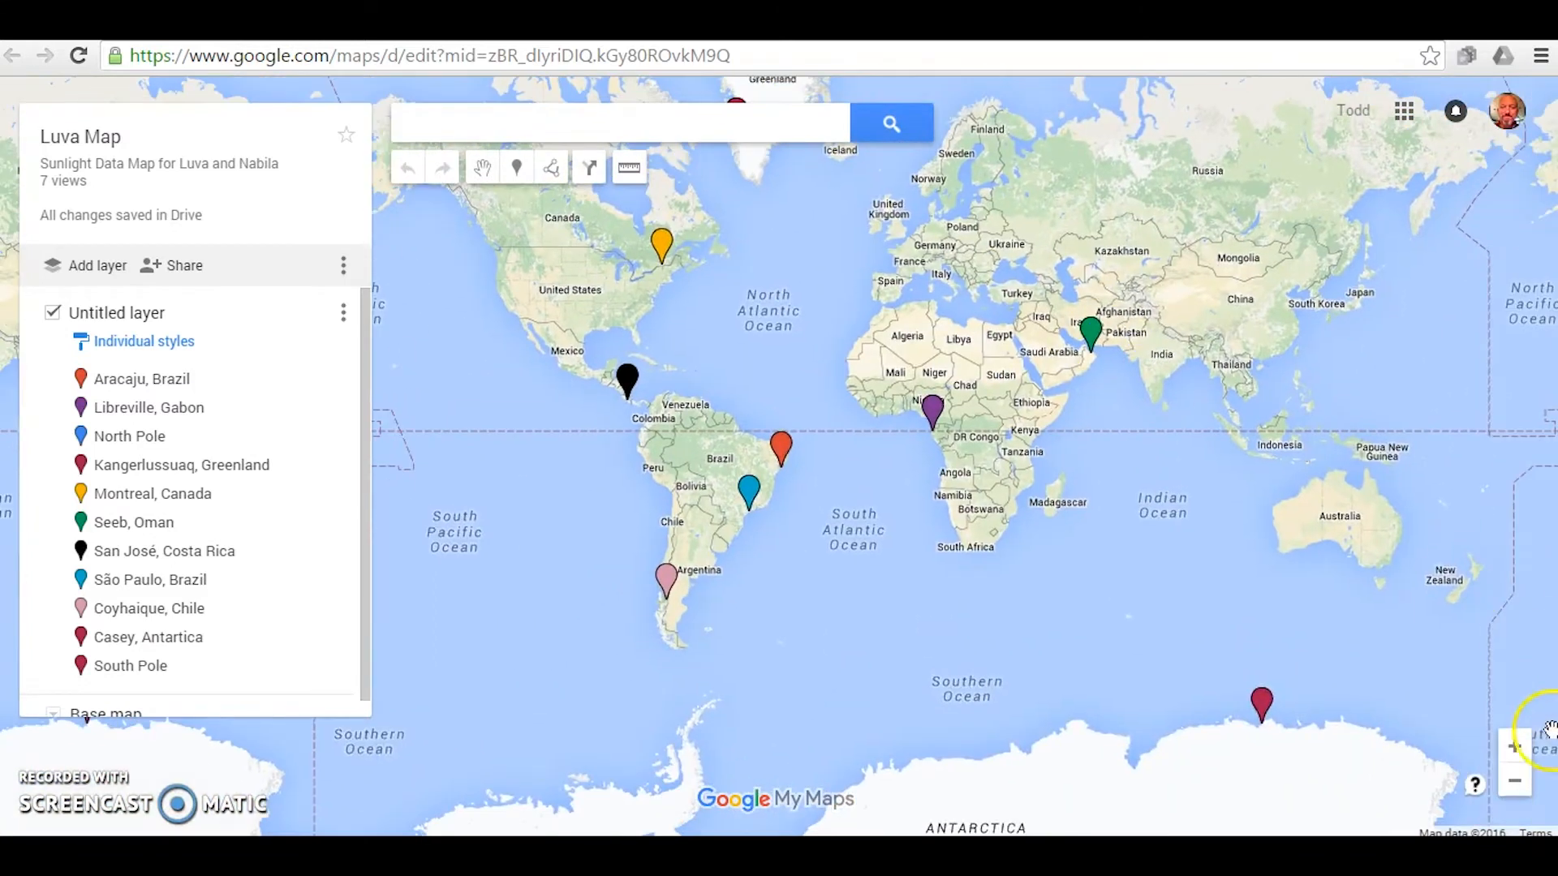
{"action": "left_click_drag", "start_coordinate": [1009, 560], "coordinate": [1028, 641]}
{"action": "left_click_drag", "start_coordinate": [1039, 573], "coordinate": [1035, 584]}
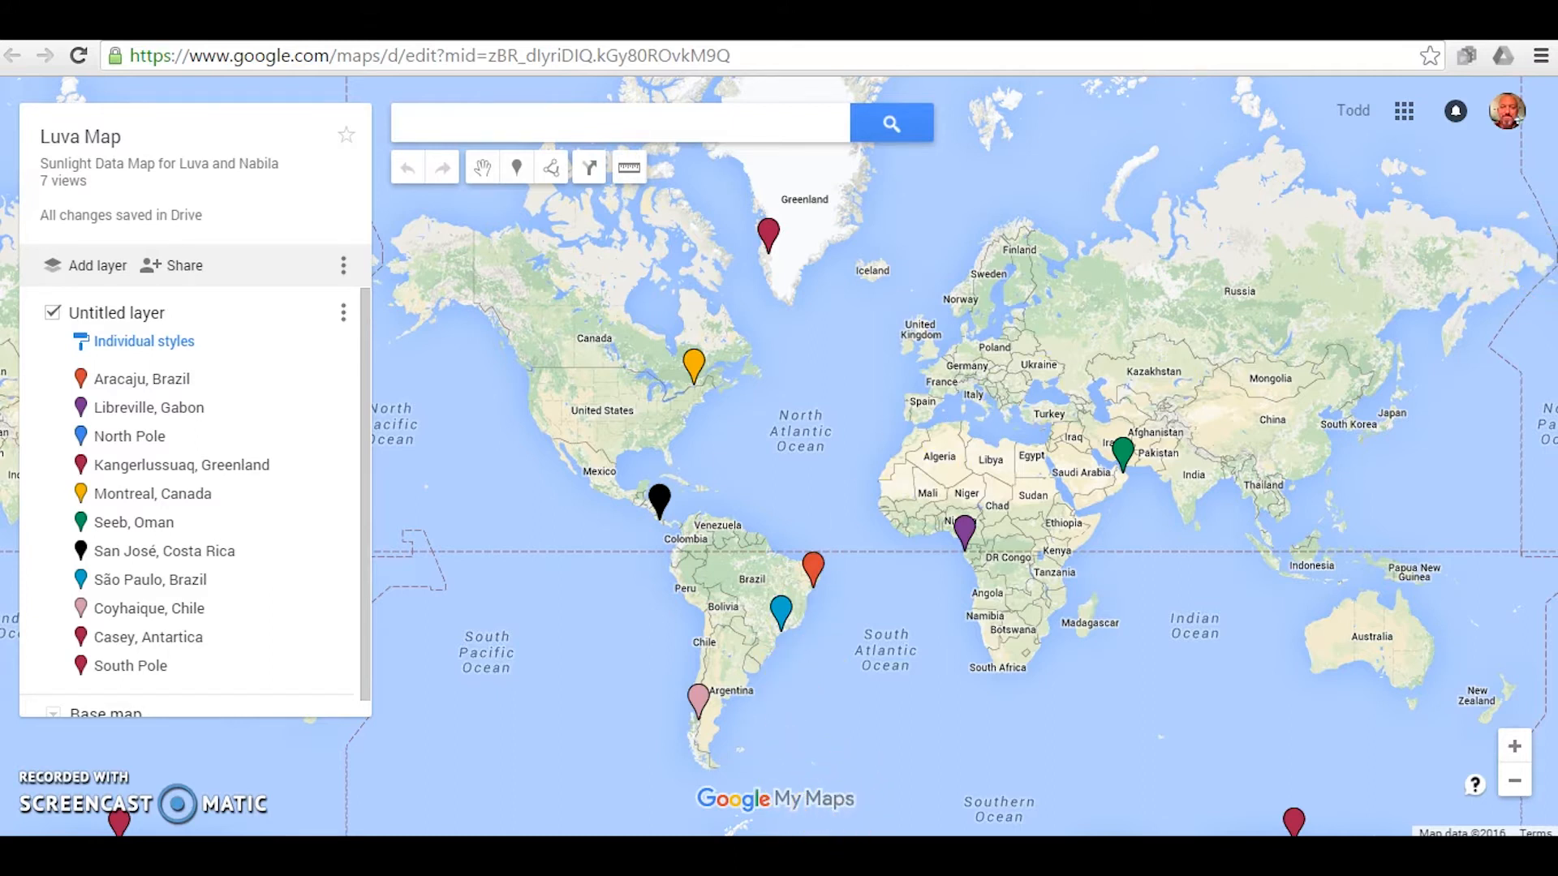
{"action": "mouse_move", "coordinate": [746, 853]}
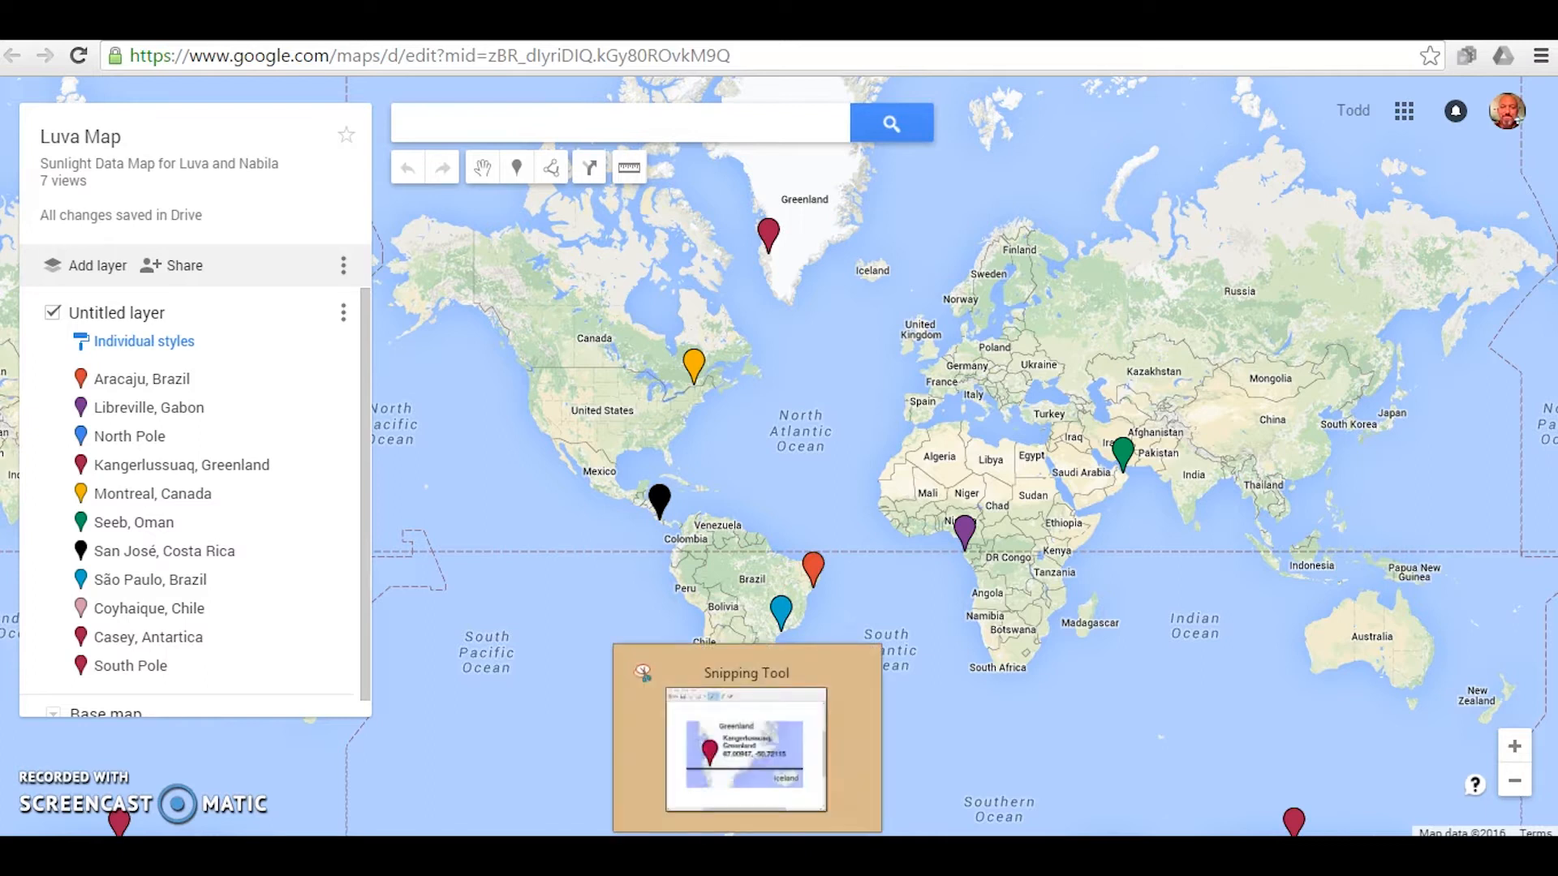
{"action": "left_click", "coordinate": [747, 853]}
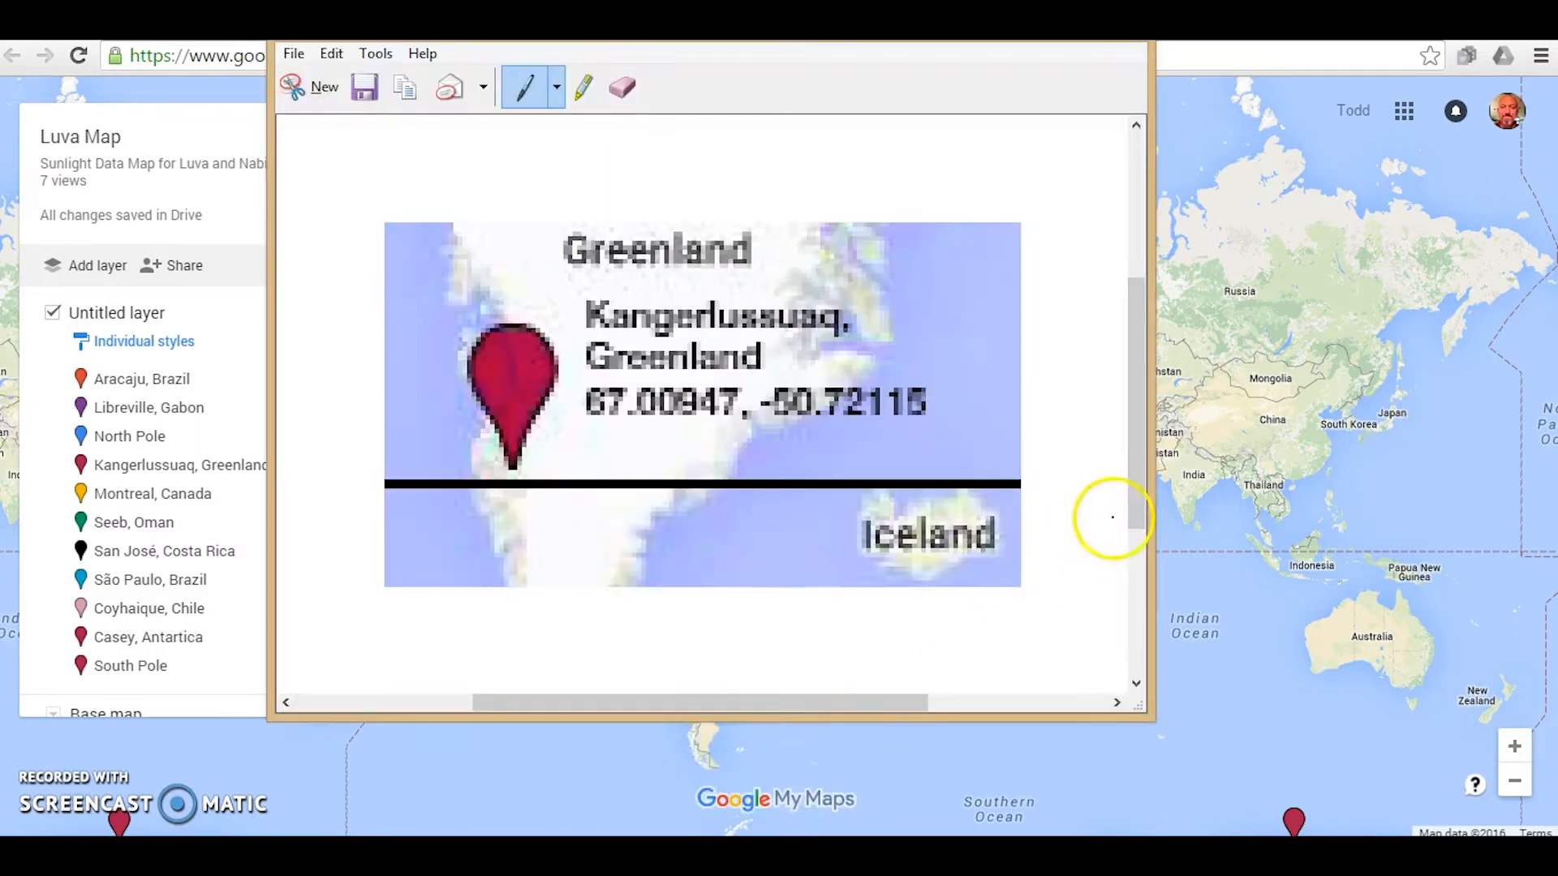
{"action": "left_click", "coordinate": [318, 92]}
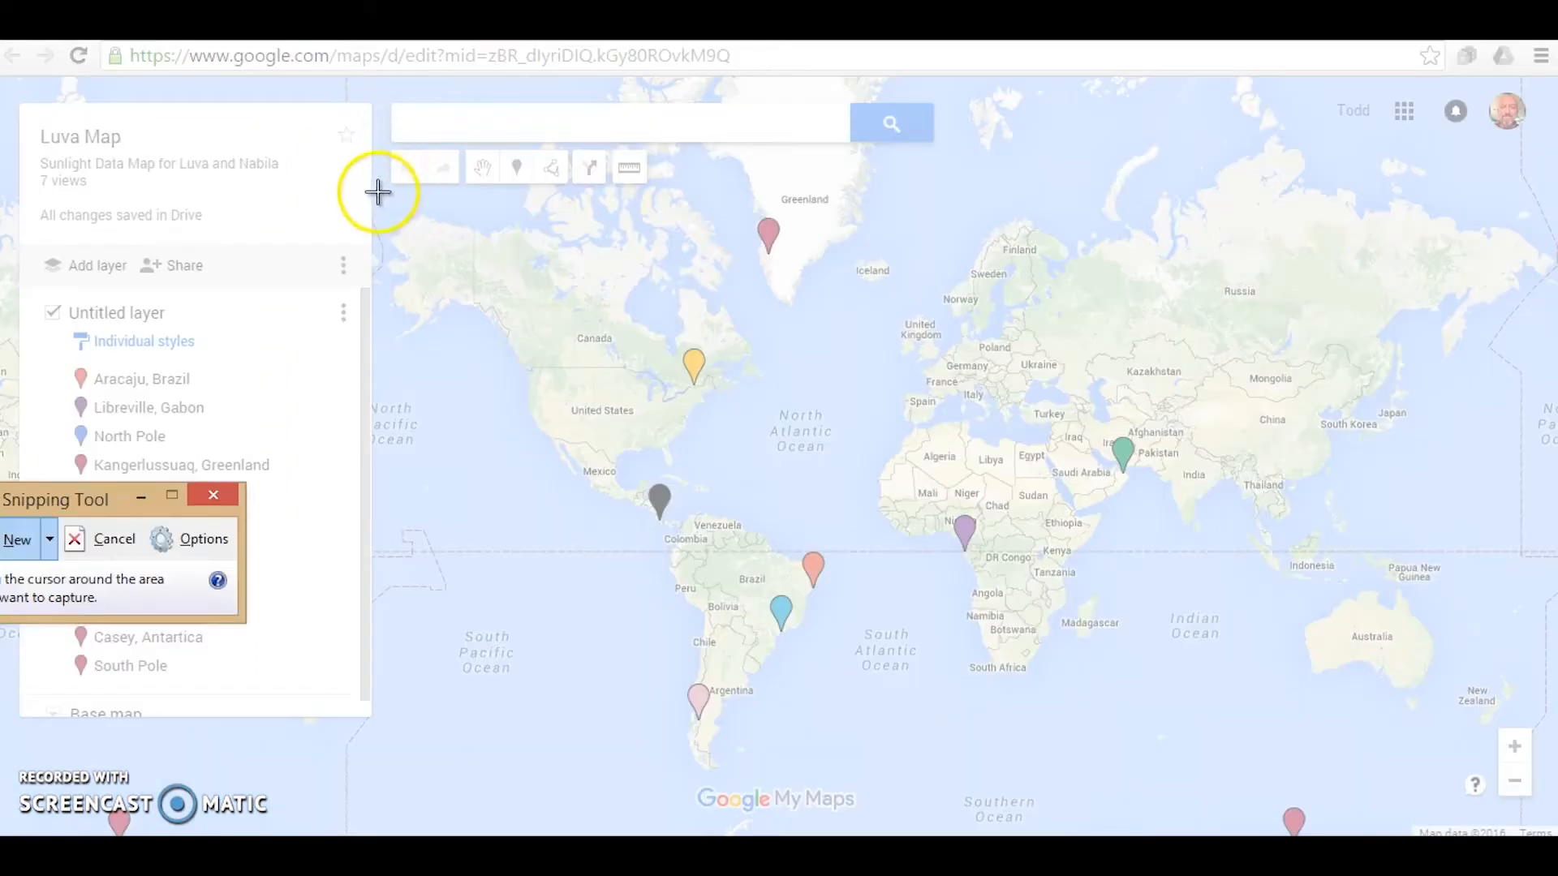
{"action": "left_click_drag", "start_coordinate": [377, 189], "coordinate": [1555, 811]}
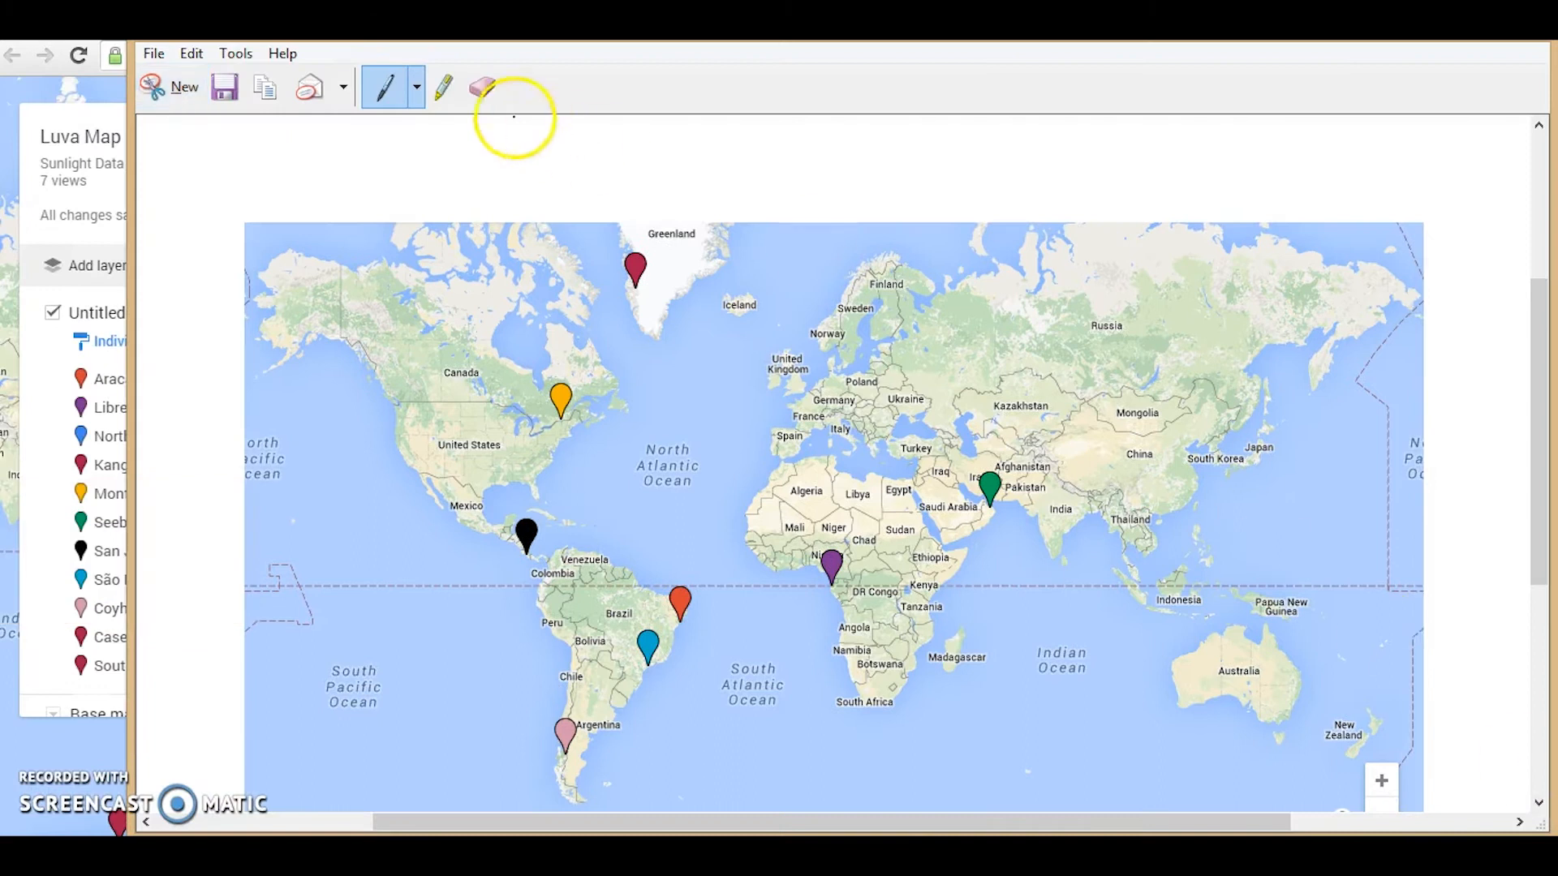
{"action": "left_click", "coordinate": [225, 86]}
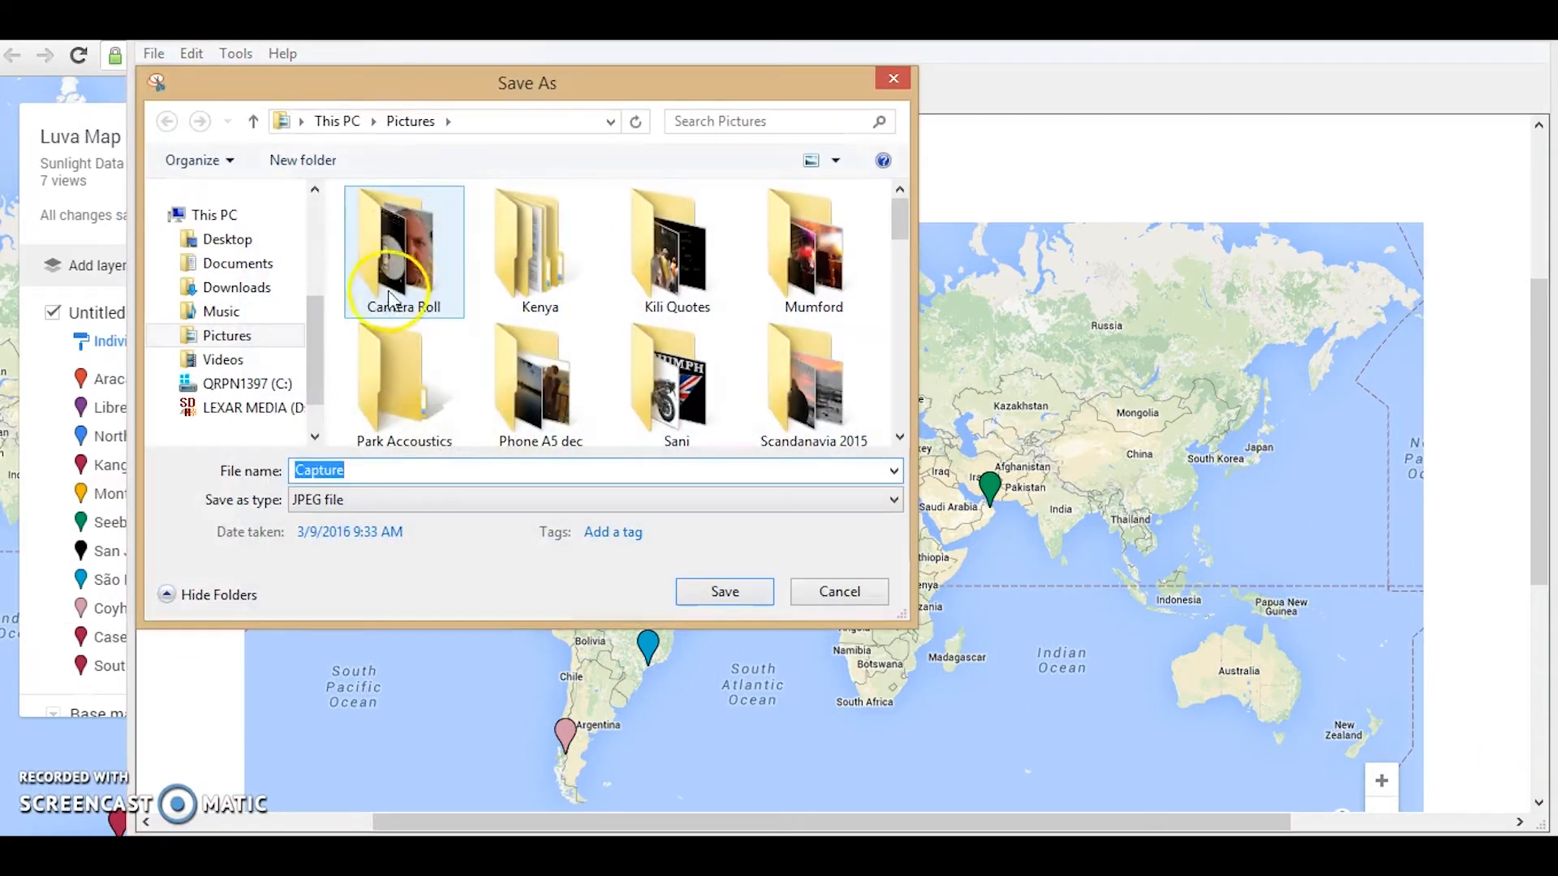
{"action": "left_click", "coordinate": [385, 479]}
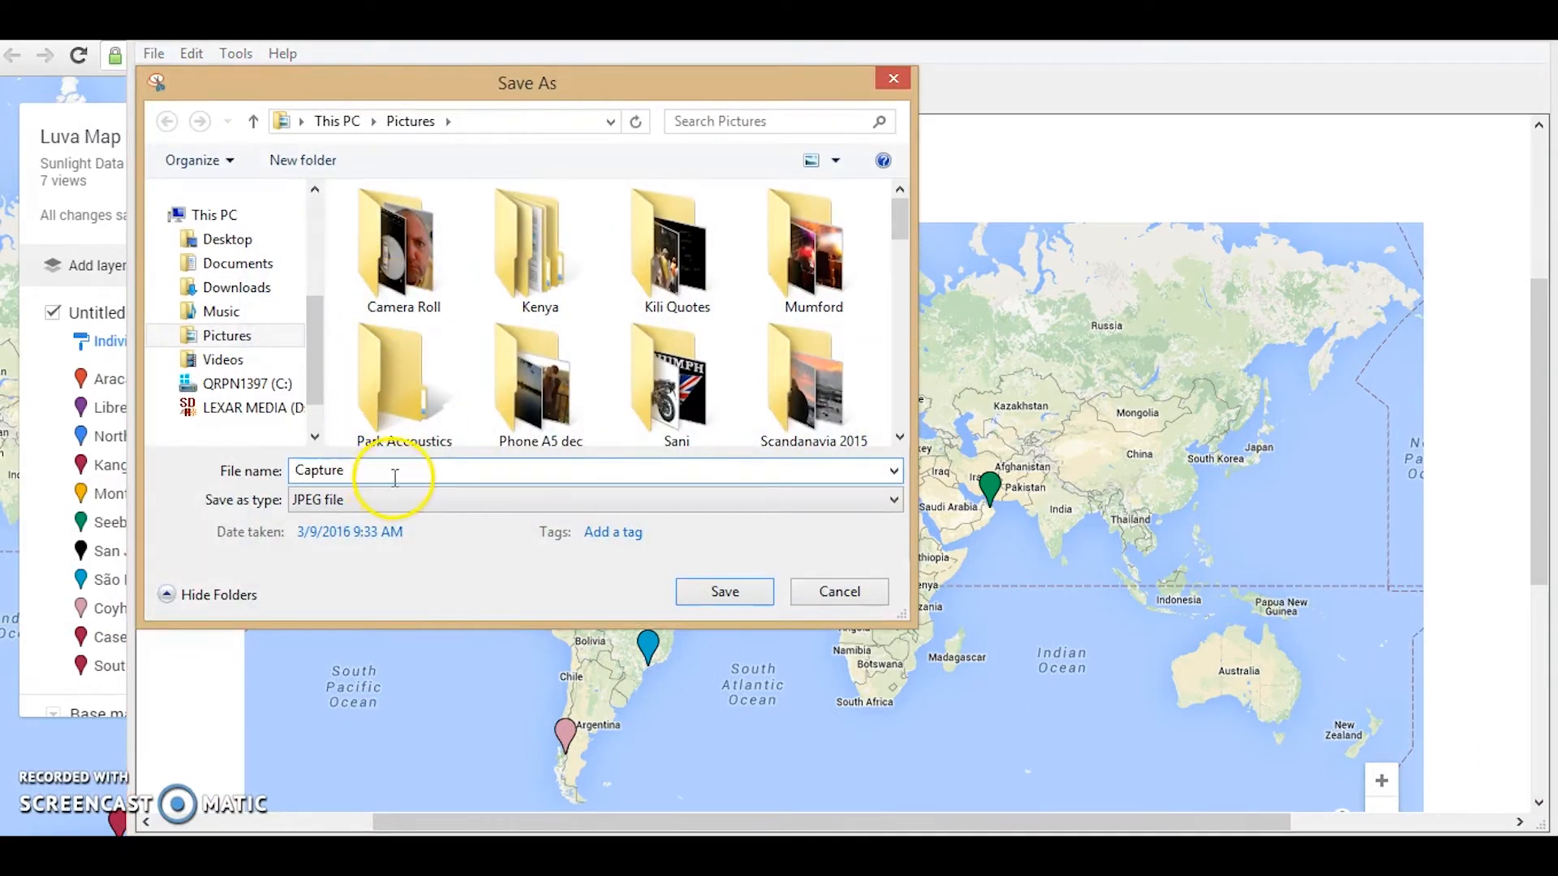
{"action": "type", "text": "1"}
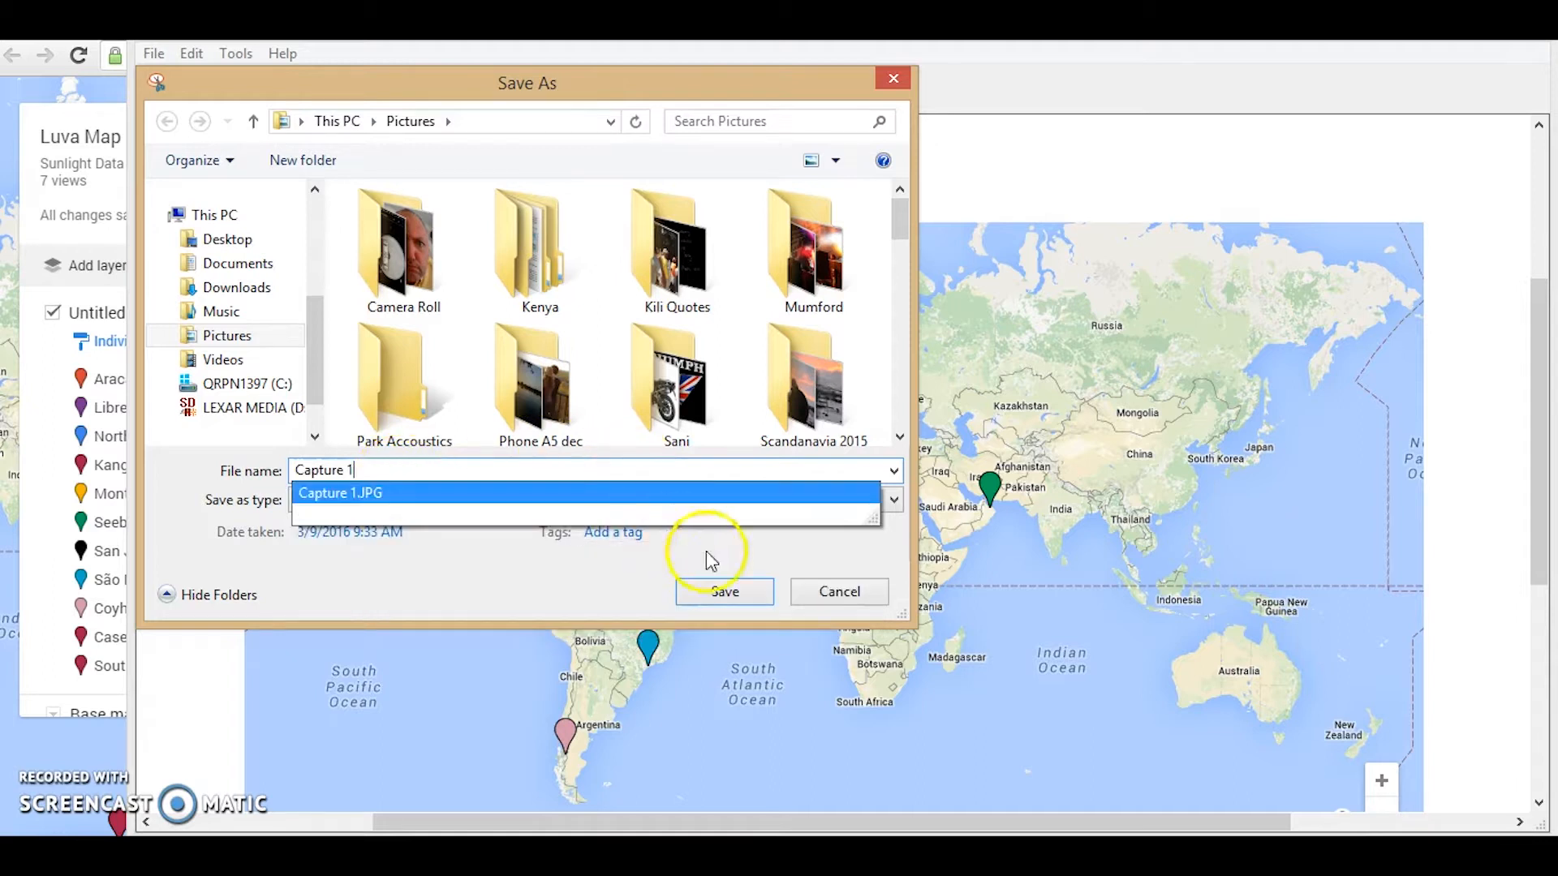
{"action": "left_click", "coordinate": [816, 595]}
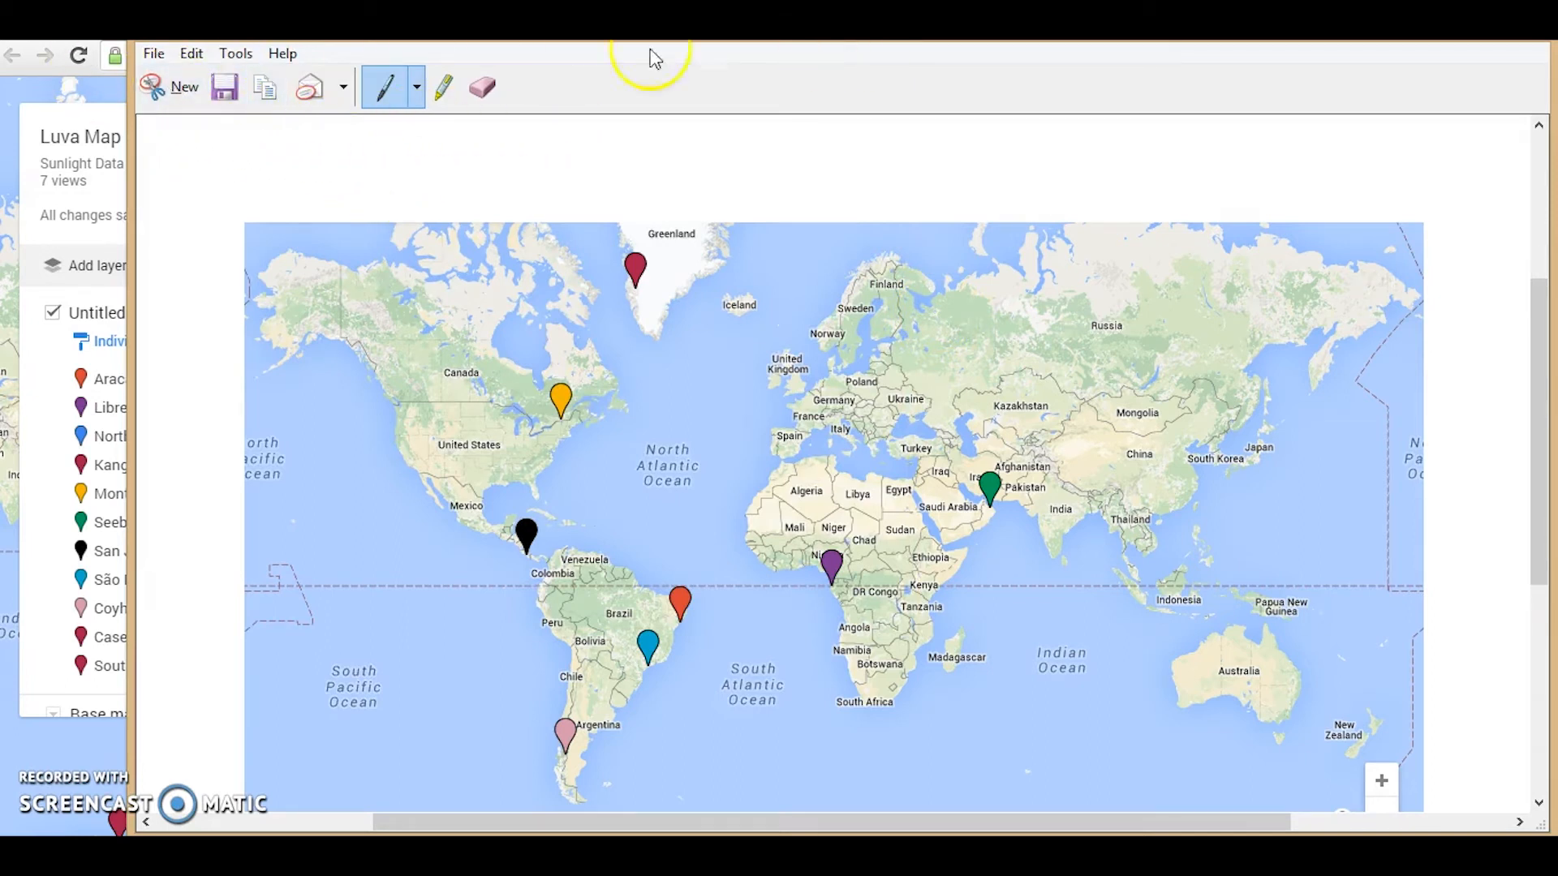
Capture the Arctic region of the map as a new snip, including the Greenland and North Pole markers.
{"action": "left_click", "coordinate": [44, 96]}
{"action": "left_click_drag", "start_coordinate": [806, 282], "coordinate": [811, 514]}
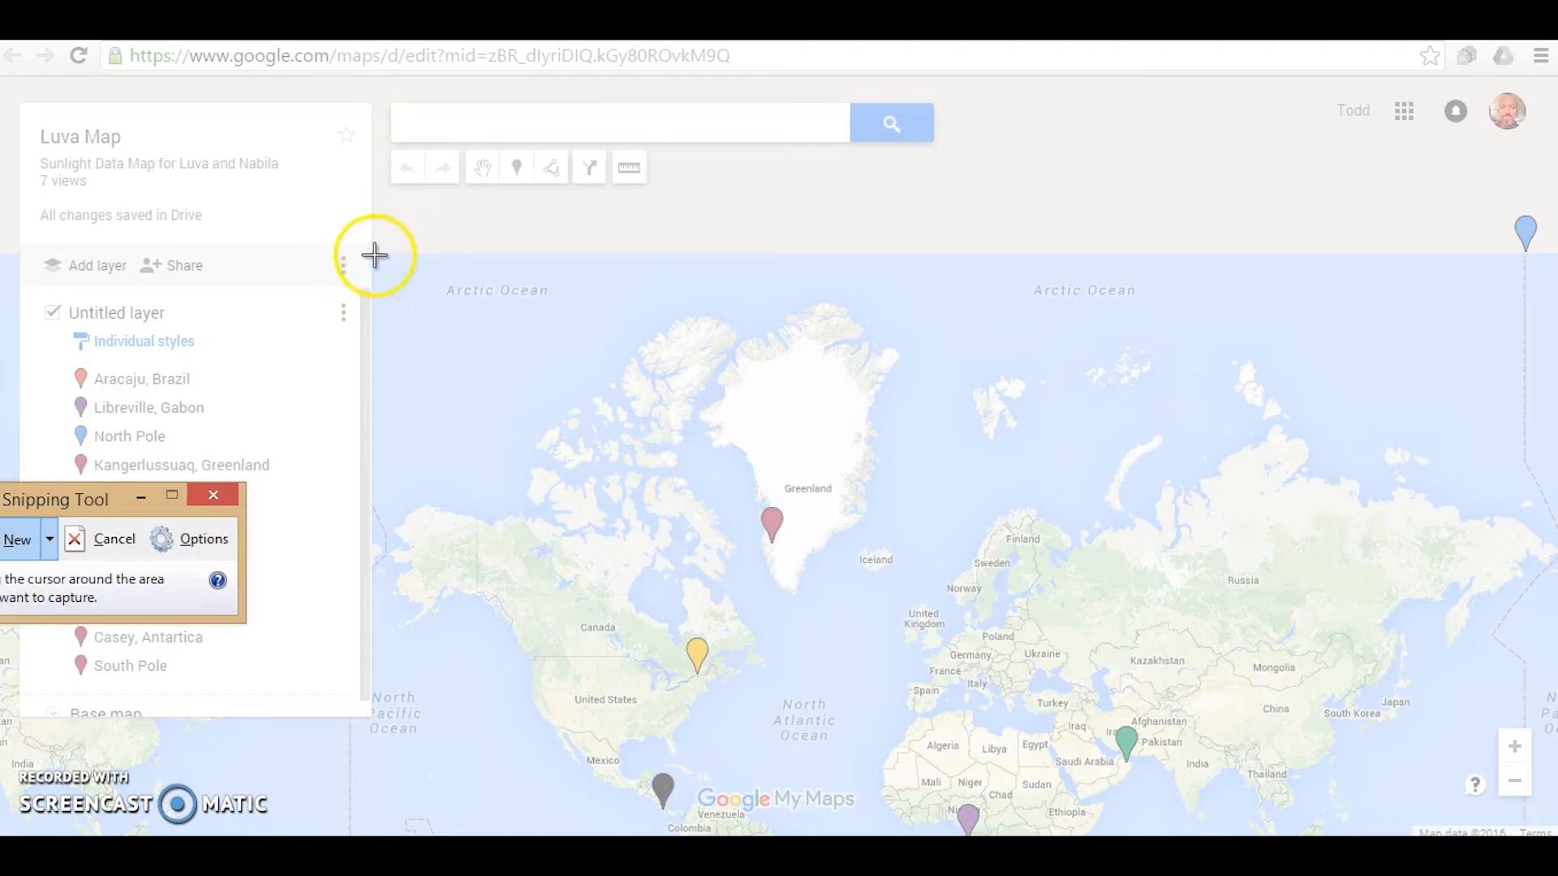
{"action": "left_click_drag", "start_coordinate": [374, 255], "coordinate": [1557, 602]}
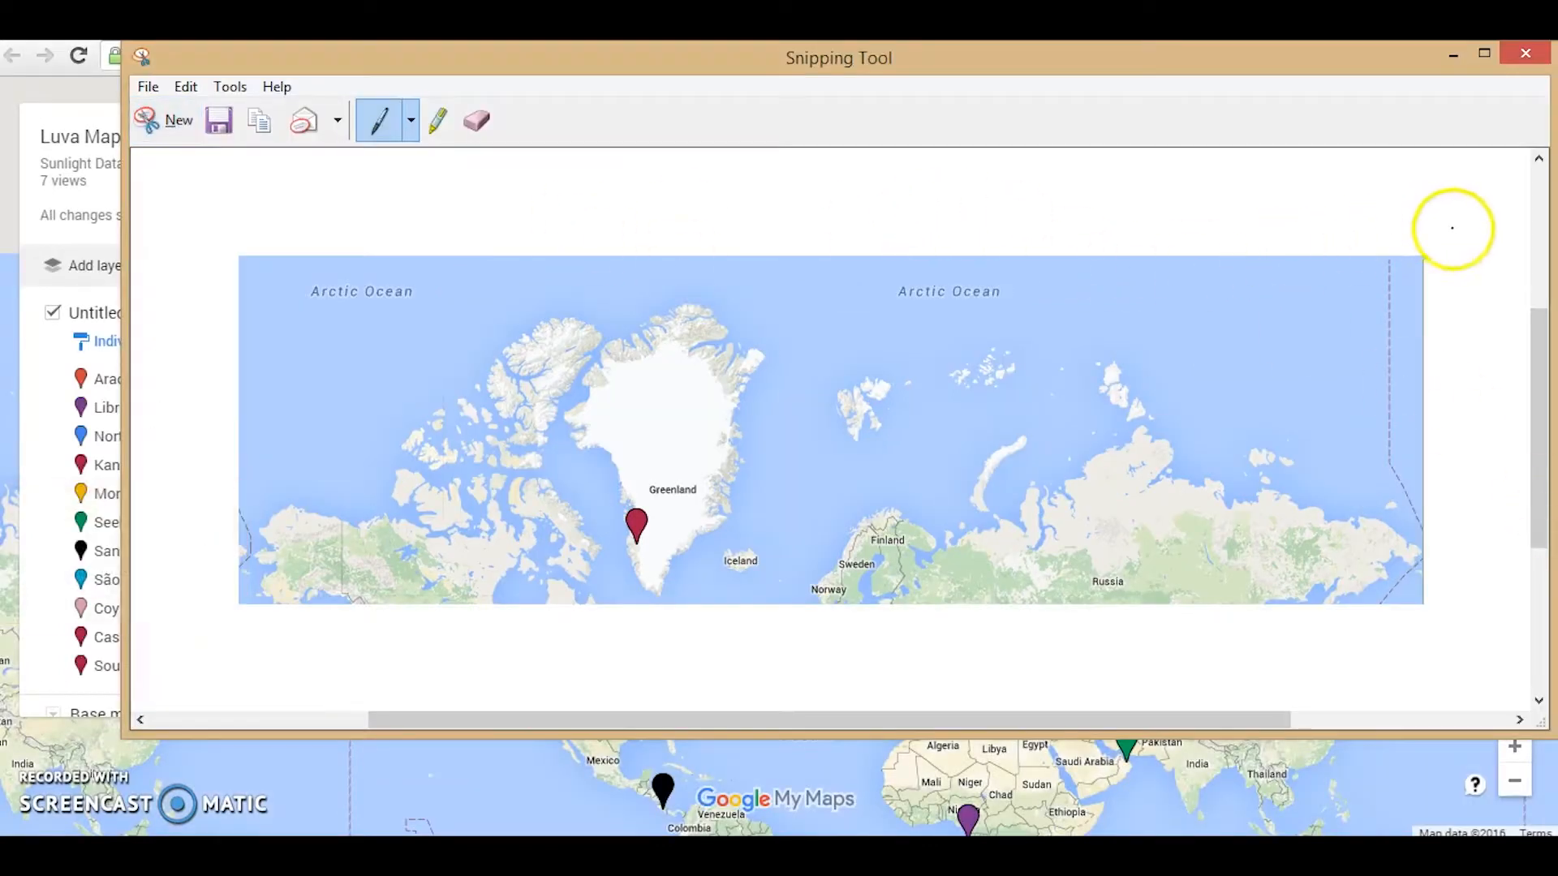
{"action": "left_click", "coordinate": [158, 120]}
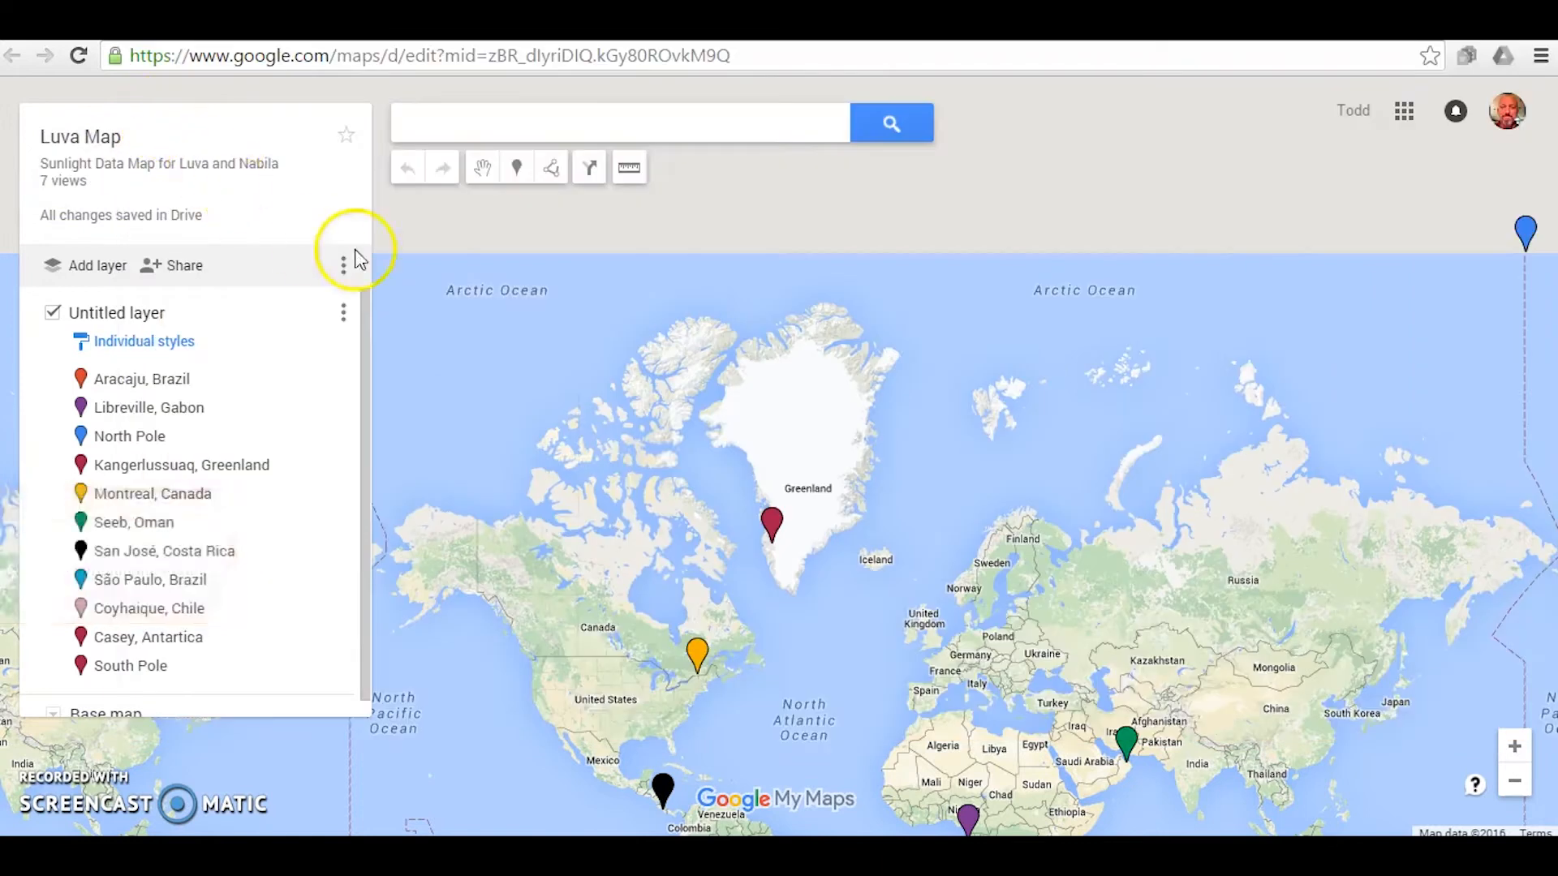
{"action": "left_click_drag", "start_coordinate": [373, 188], "coordinate": [1557, 588]}
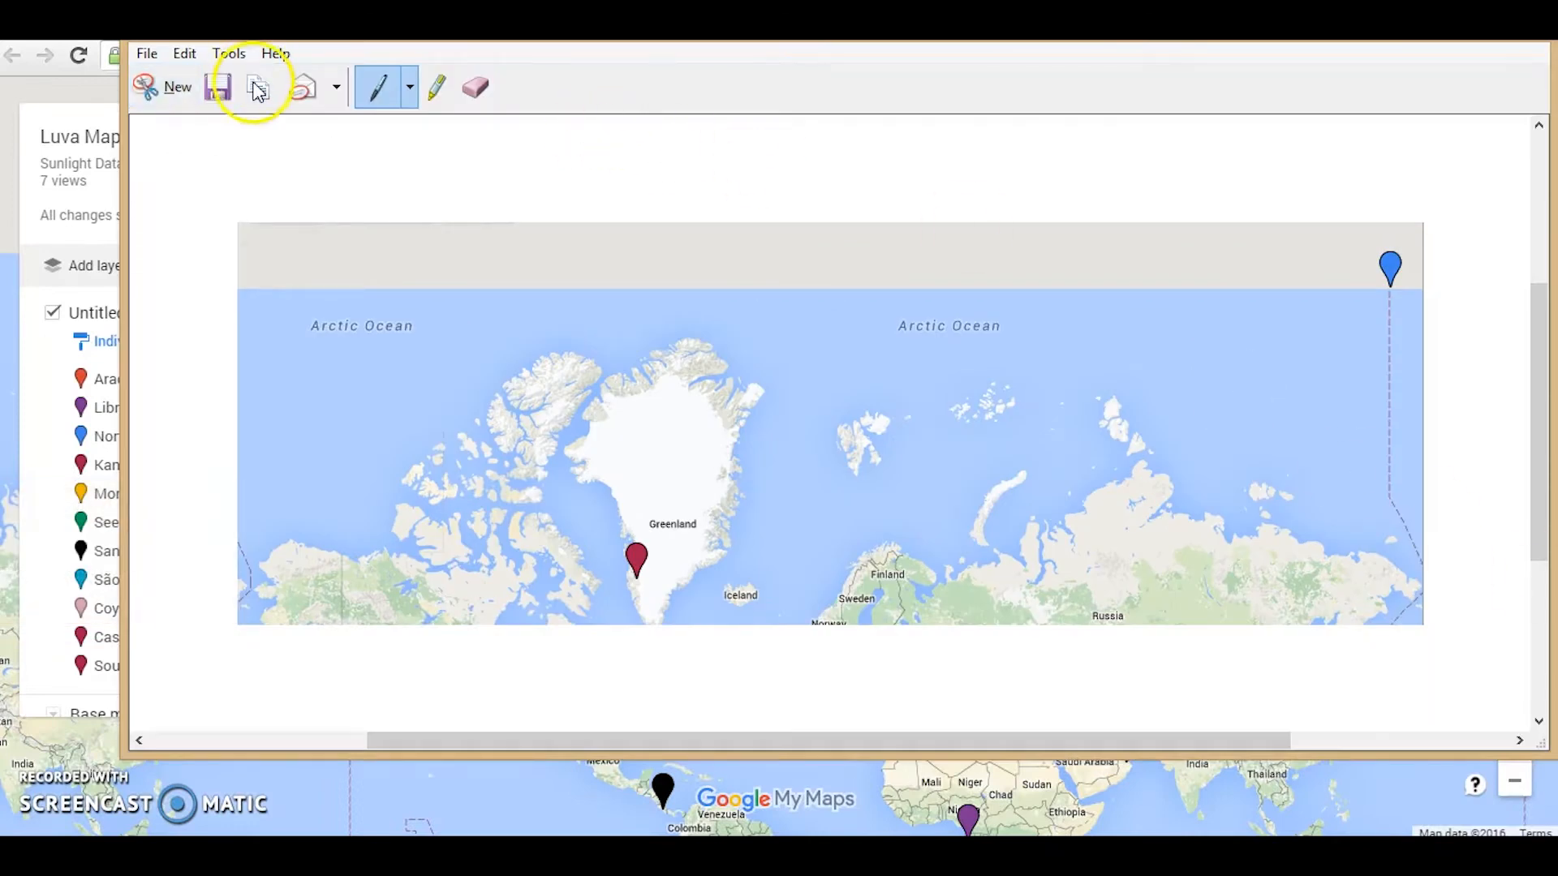
{"action": "left_click", "coordinate": [217, 96]}
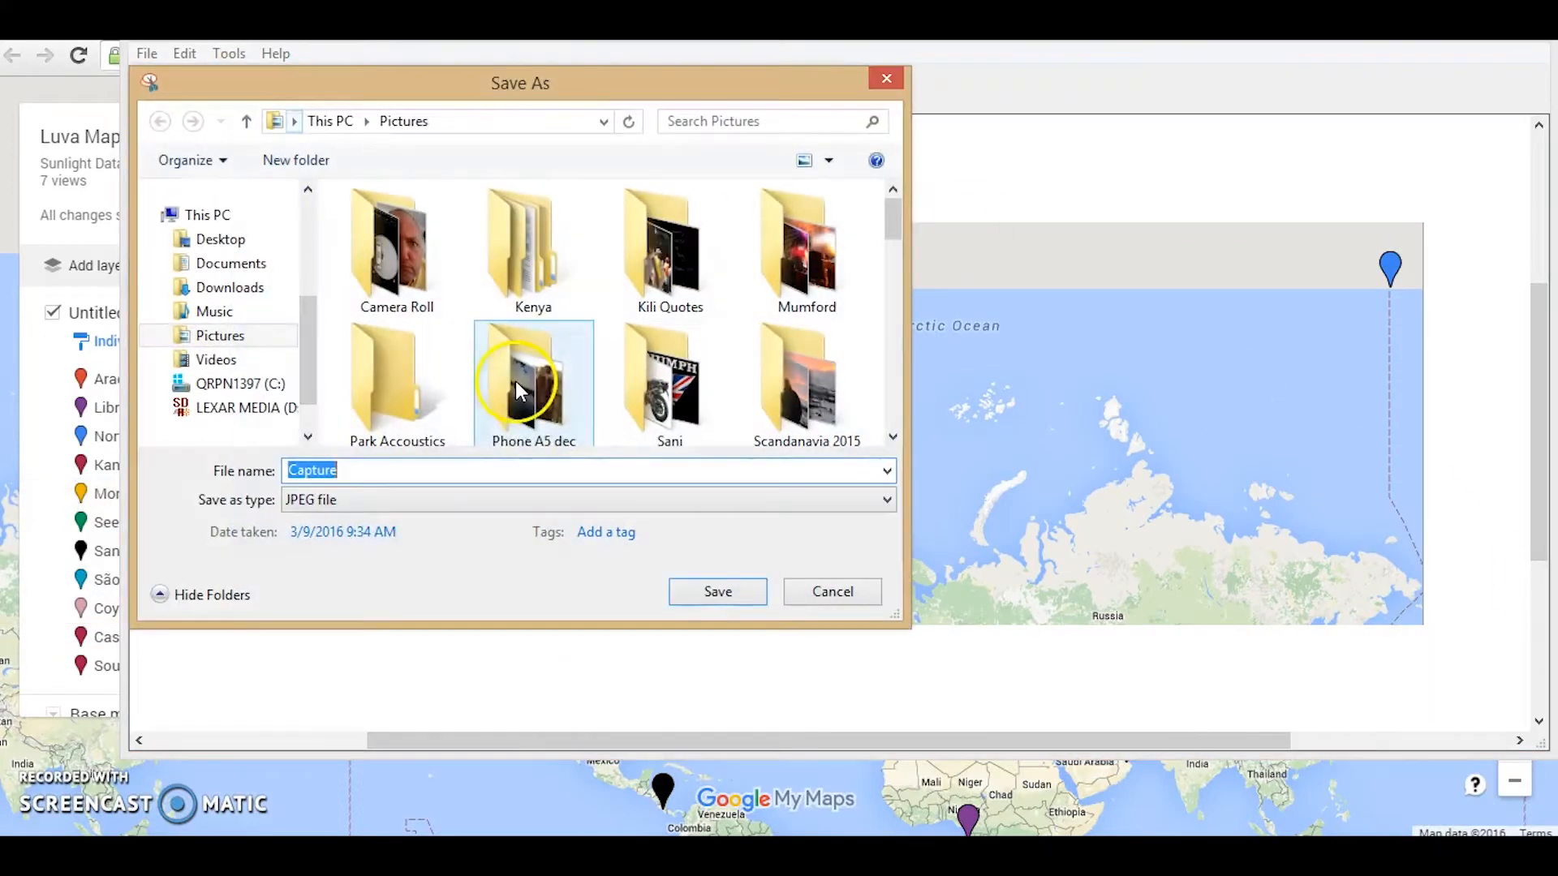
{"action": "left_click", "coordinate": [366, 475]}
{"action": "type", "text": "2"}
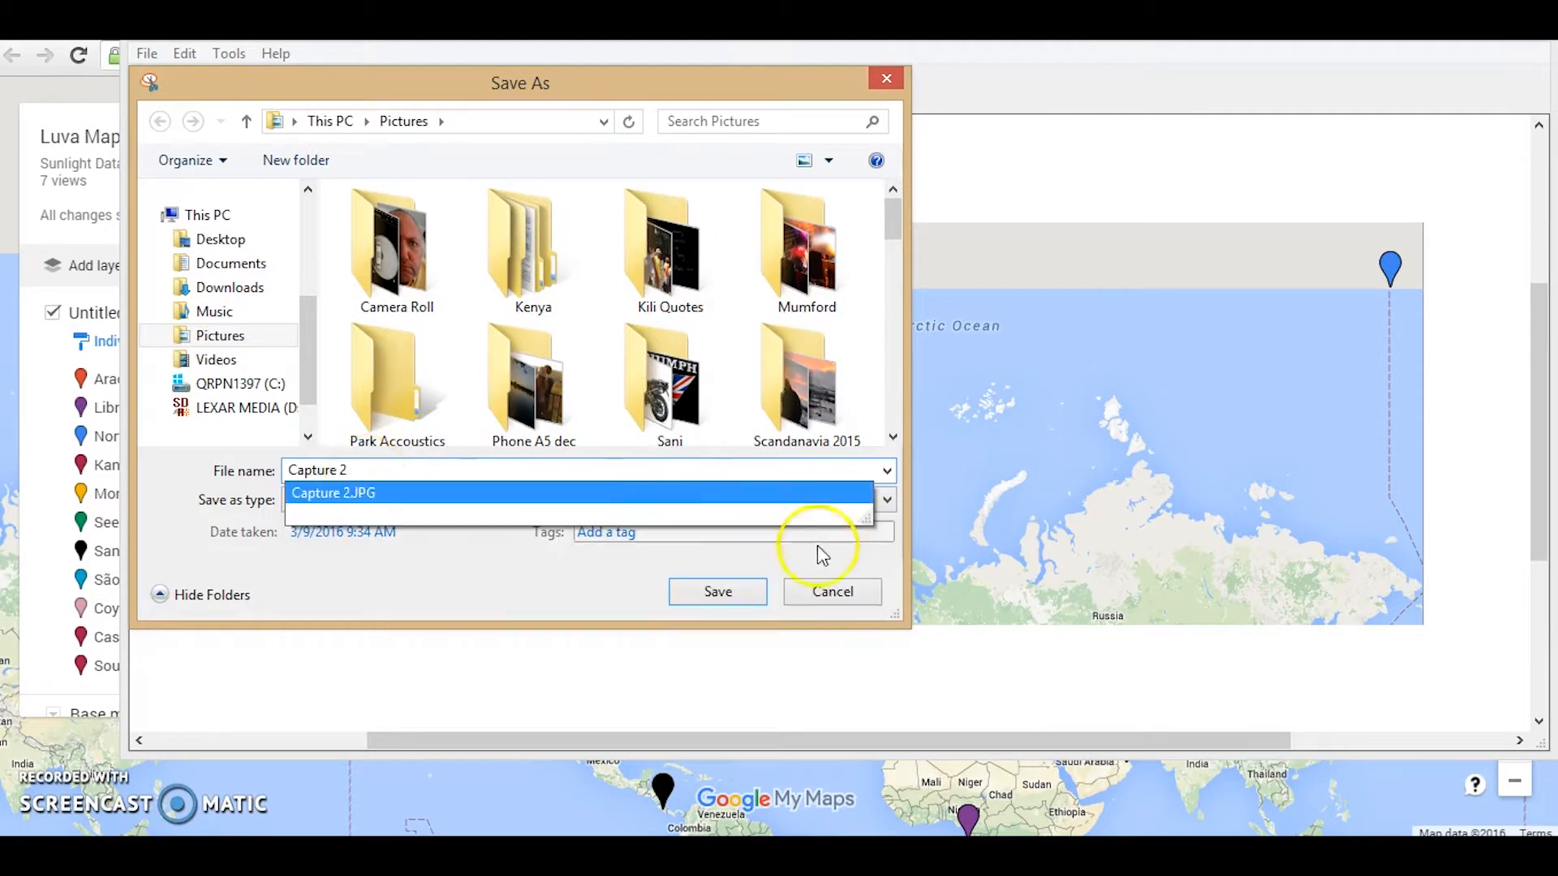
{"action": "left_click", "coordinate": [867, 591]}
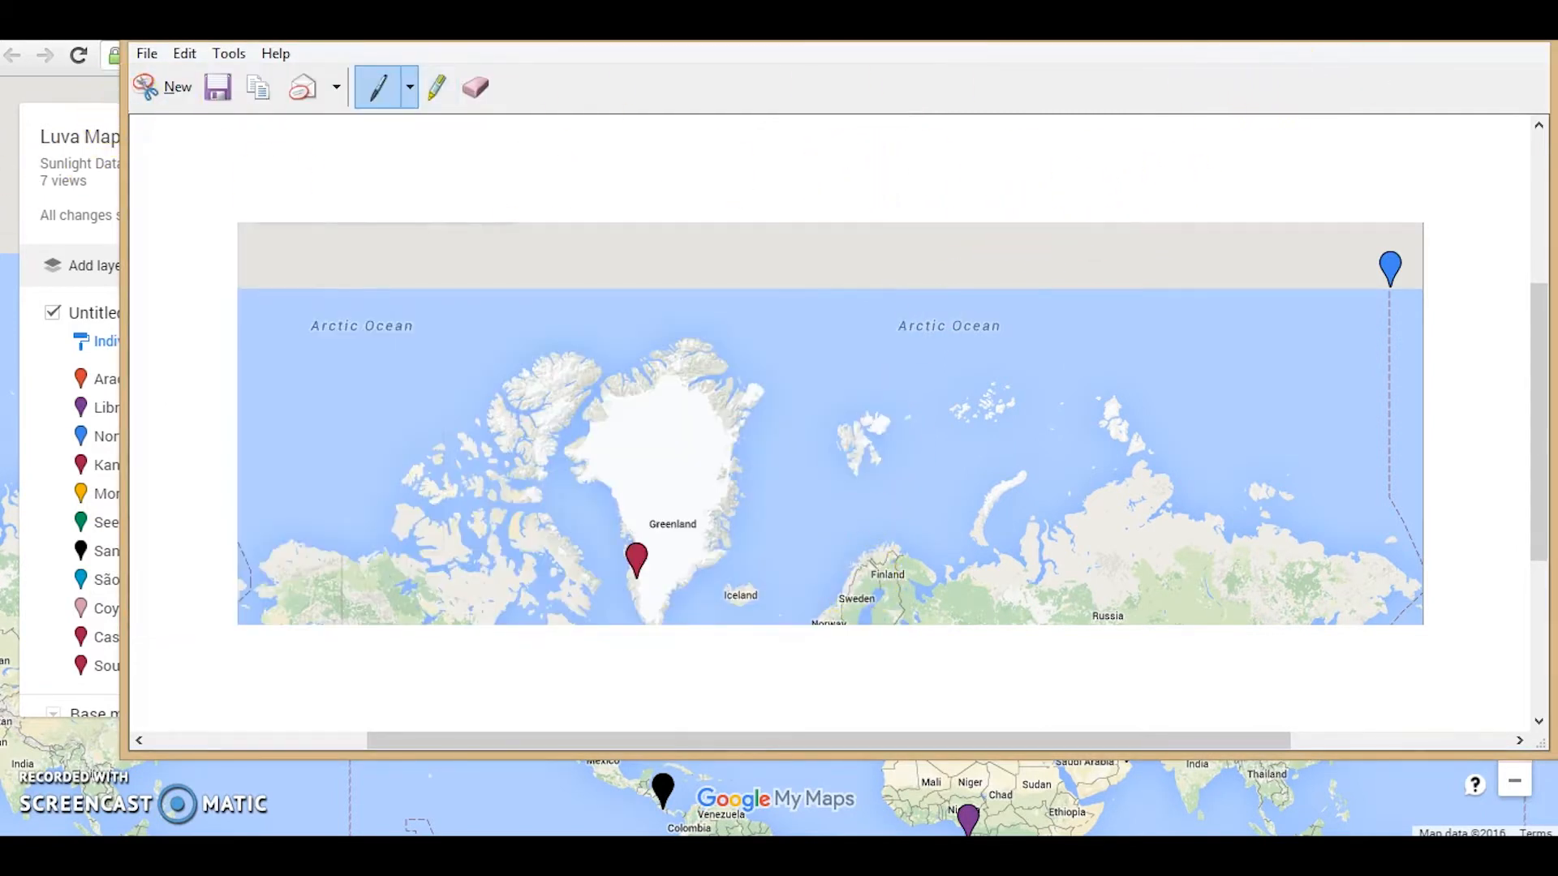
{"action": "left_click", "coordinate": [1527, 26]}
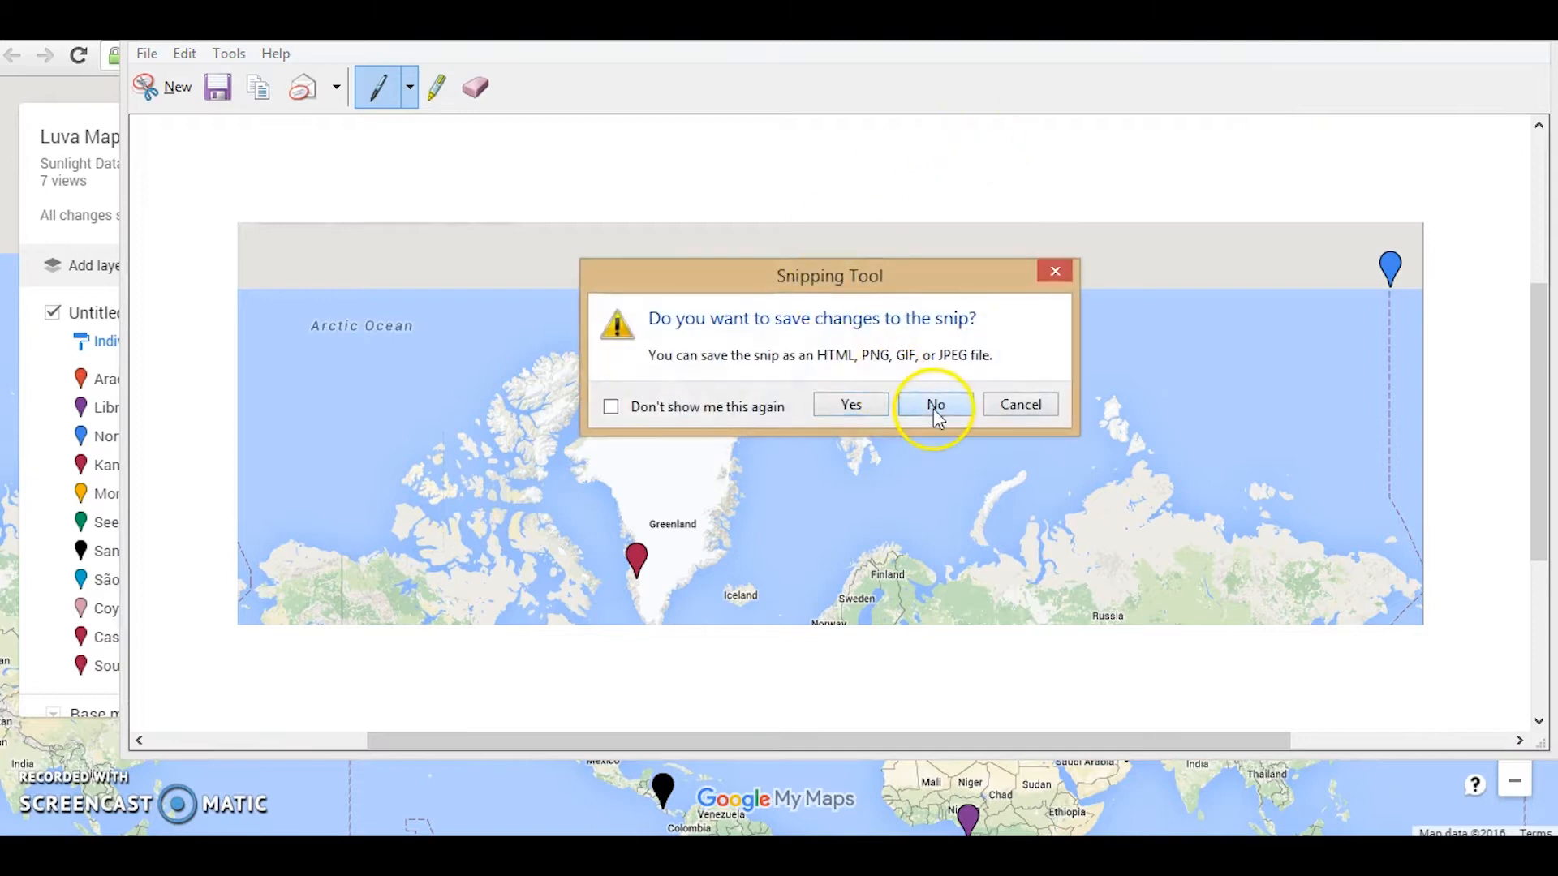
{"action": "left_click", "coordinate": [934, 405]}
Locate the South Pole marker and capture the Antarctic region, including the South Pole and Casey markers, as a new snip.
{"action": "left_click_drag", "start_coordinate": [955, 559], "coordinate": [971, 265]}
{"action": "left_click_drag", "start_coordinate": [971, 586], "coordinate": [960, 338]}
{"action": "left_click_drag", "start_coordinate": [967, 459], "coordinate": [1025, 362]}
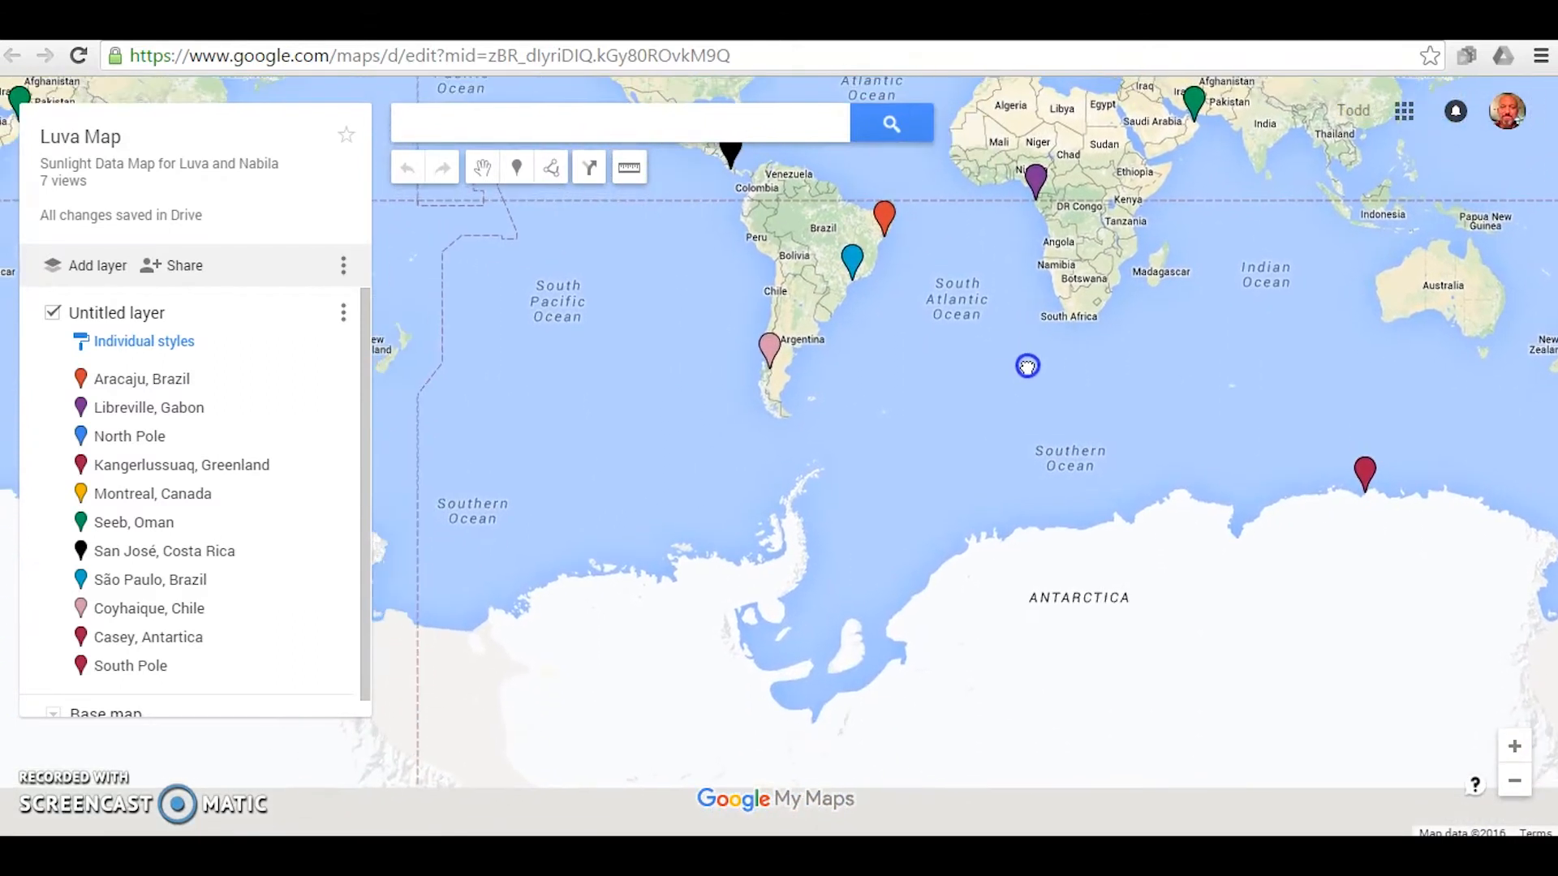
{"action": "left_click", "coordinate": [112, 661]}
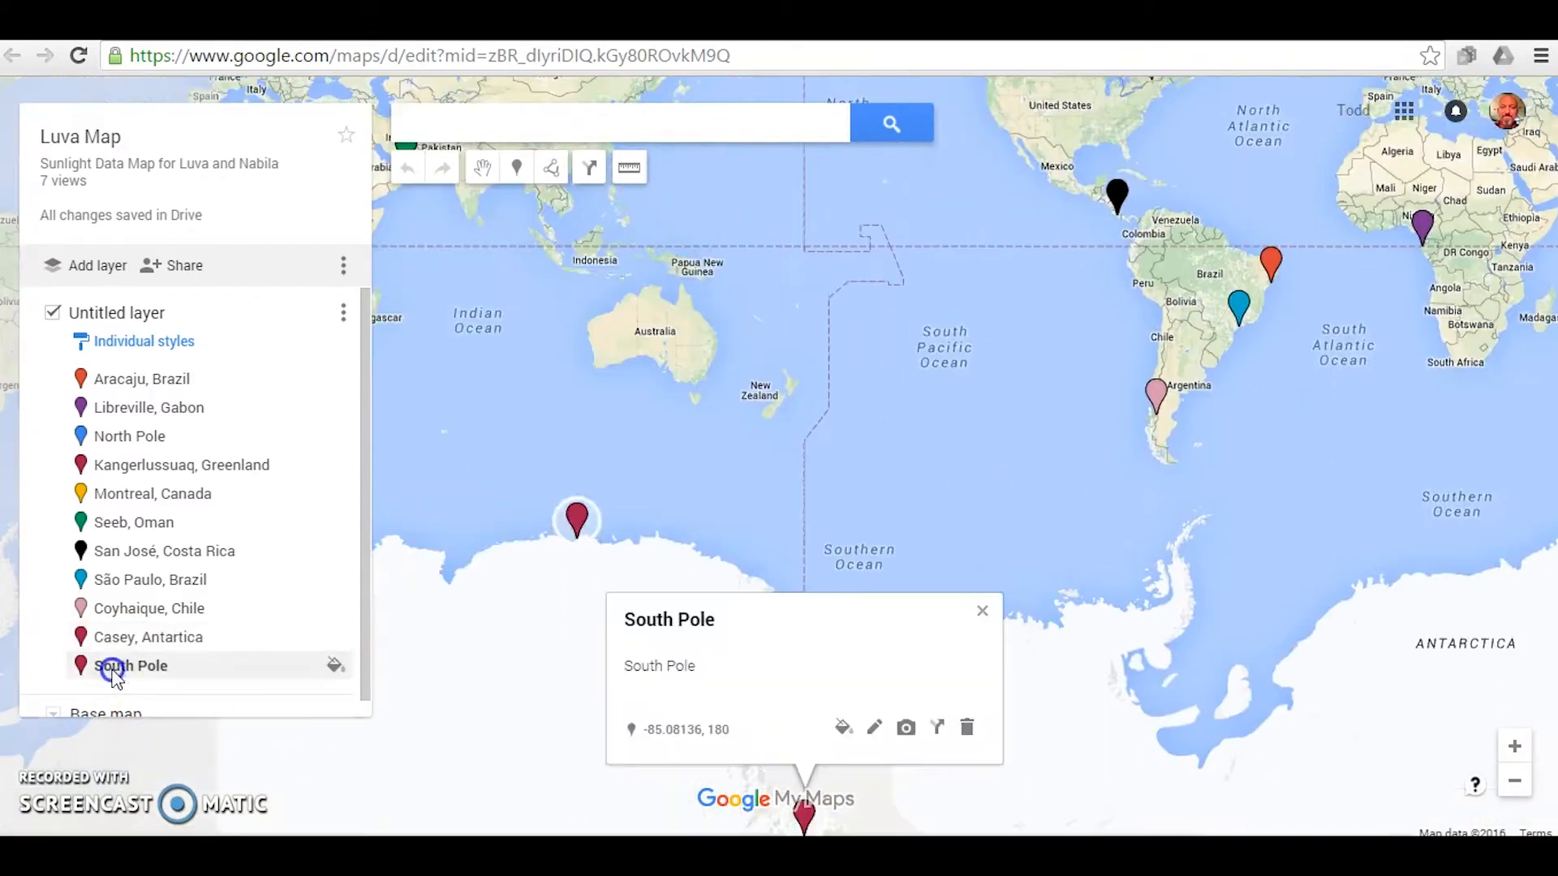
{"action": "left_click_drag", "start_coordinate": [1148, 661], "coordinate": [878, 574]}
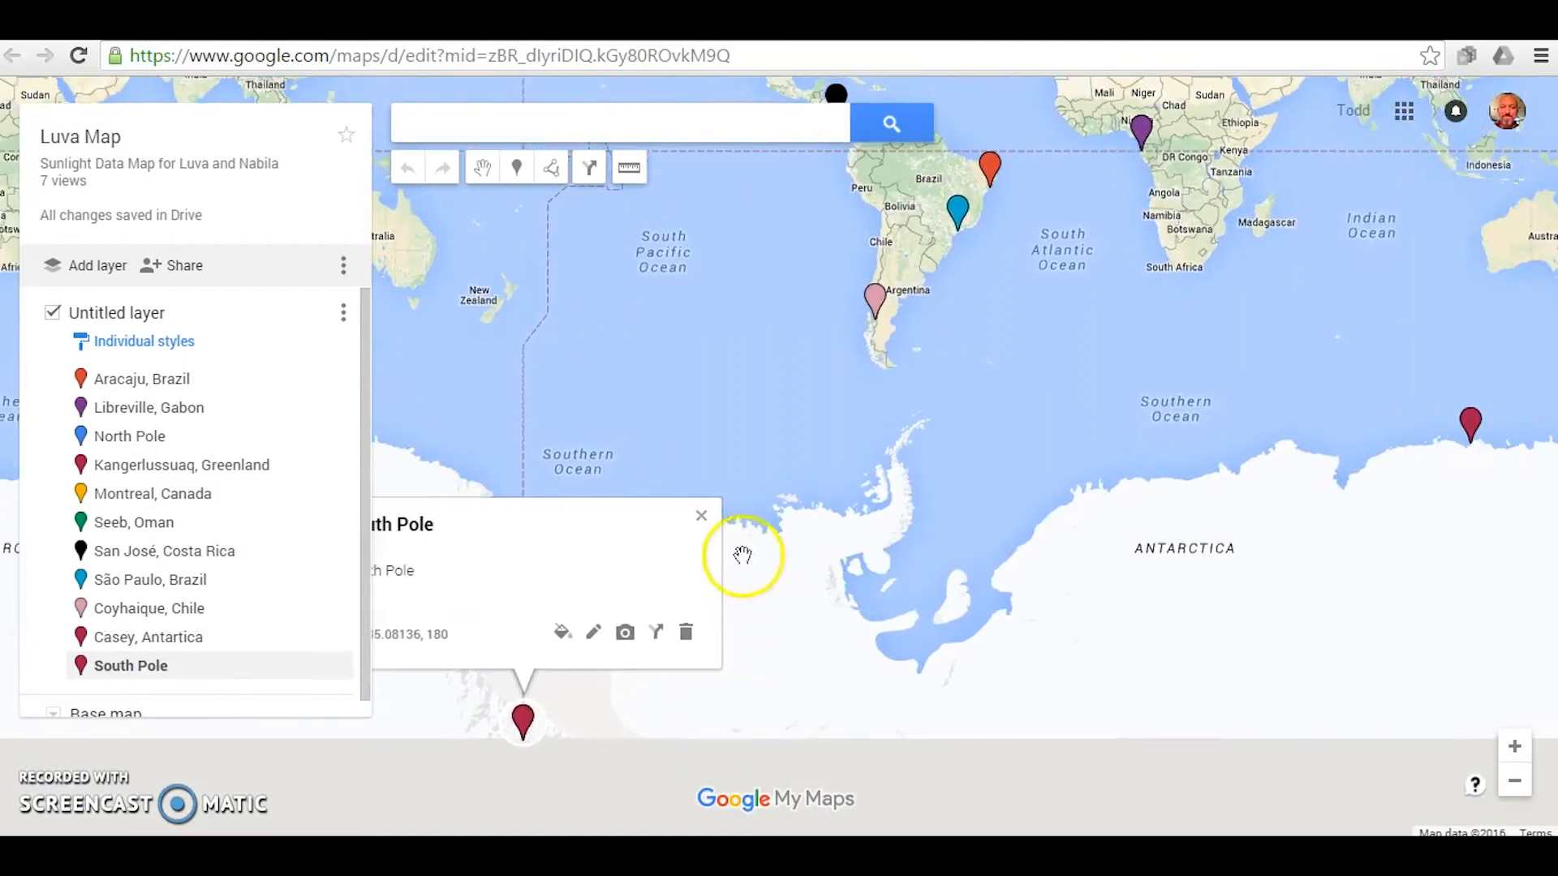
{"action": "left_click", "coordinate": [700, 516]}
{"action": "left_click_drag", "start_coordinate": [971, 537], "coordinate": [861, 590]}
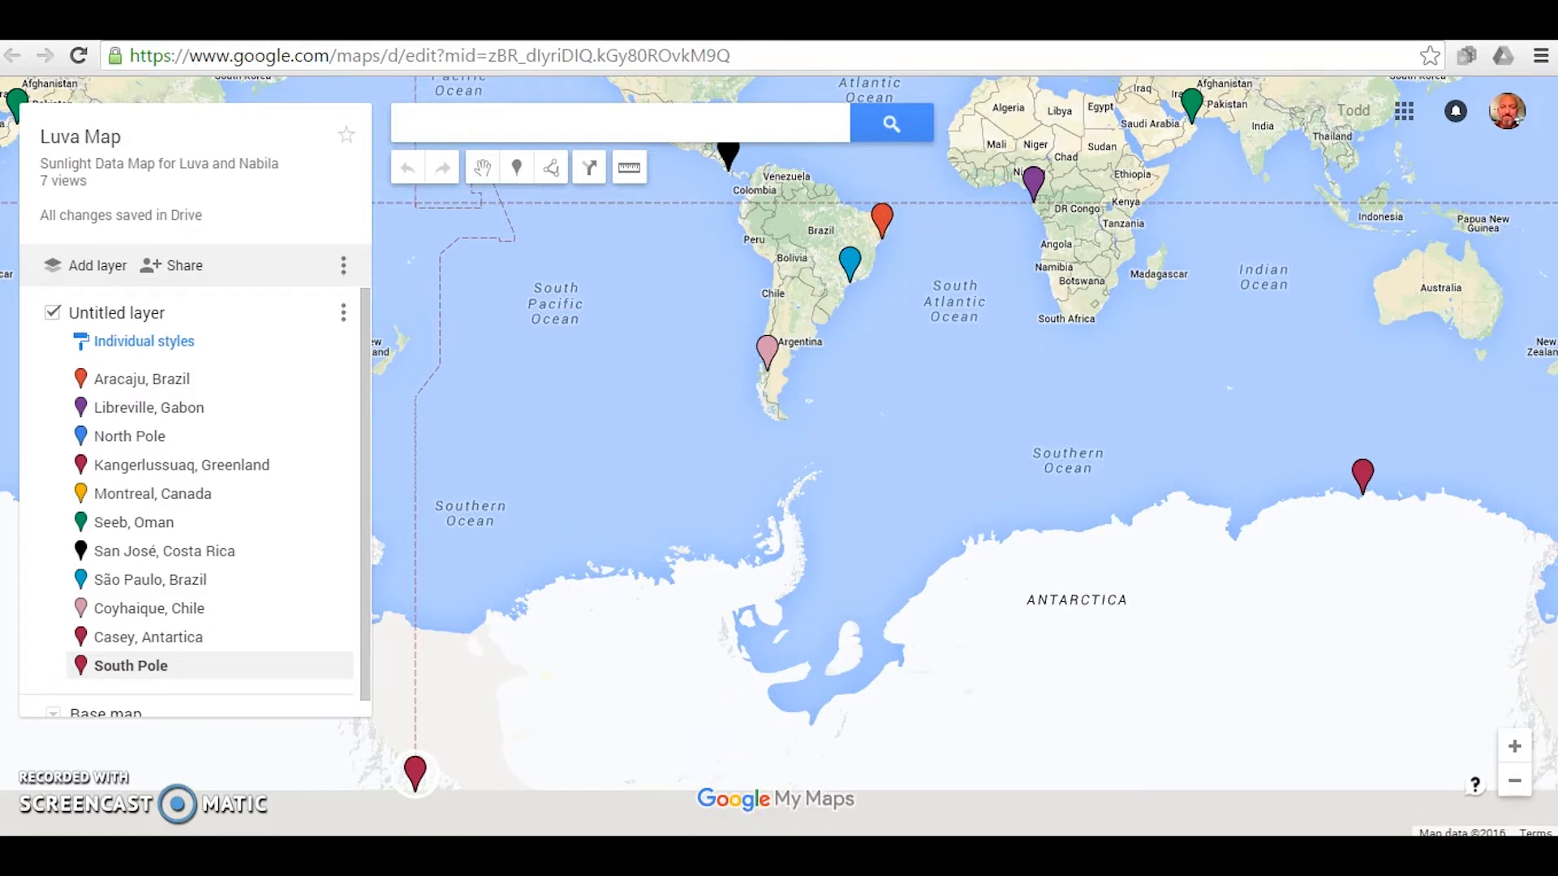
{"action": "left_click", "coordinate": [36, 538]}
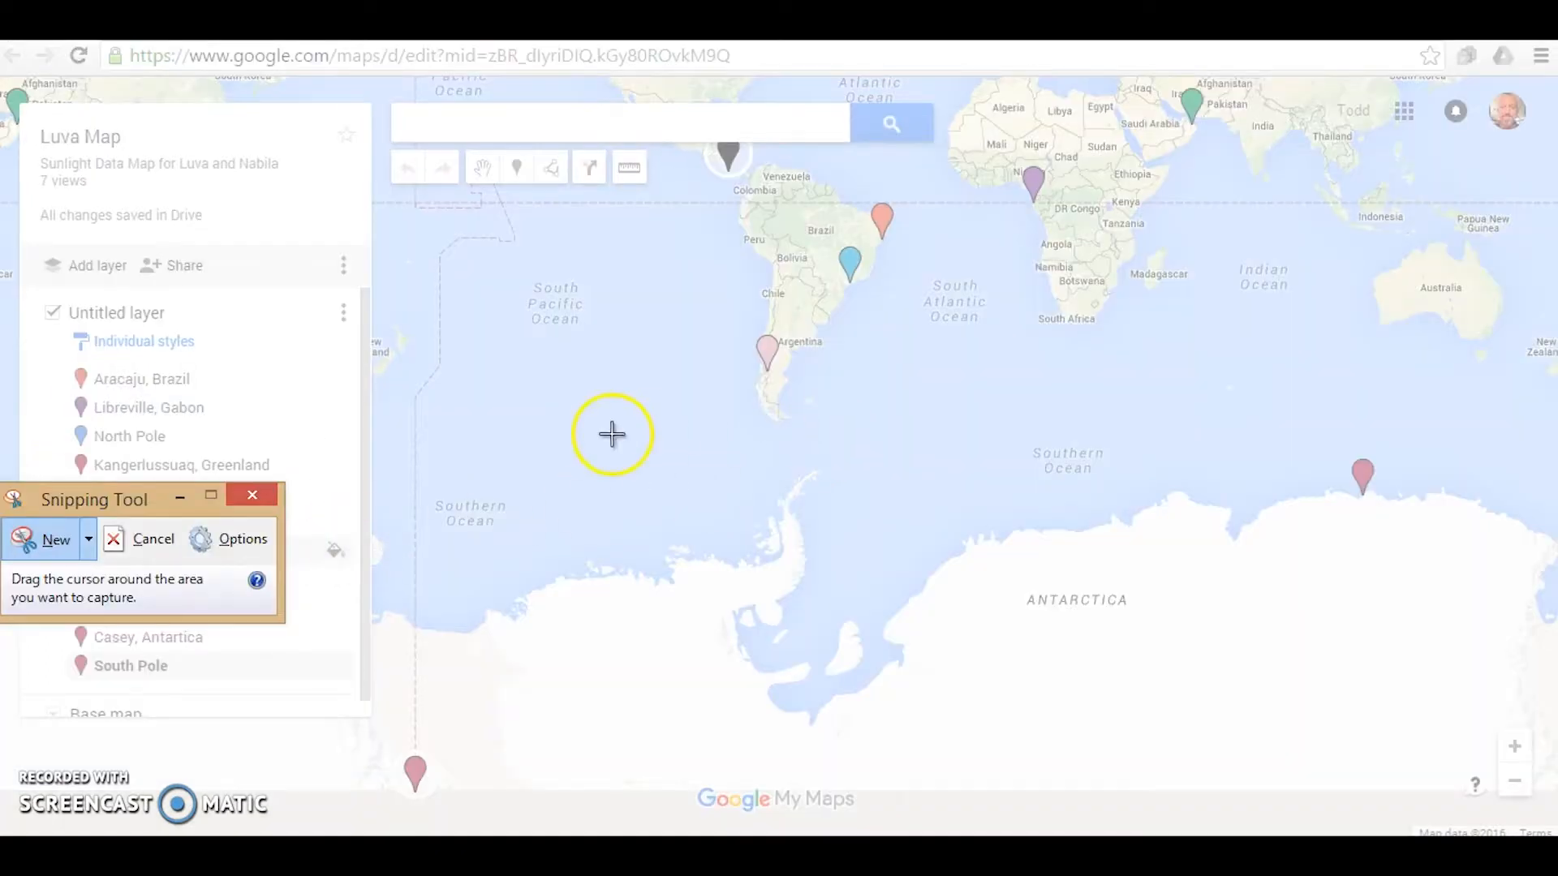
{"action": "left_click_drag", "start_coordinate": [375, 410], "coordinate": [1549, 821]}
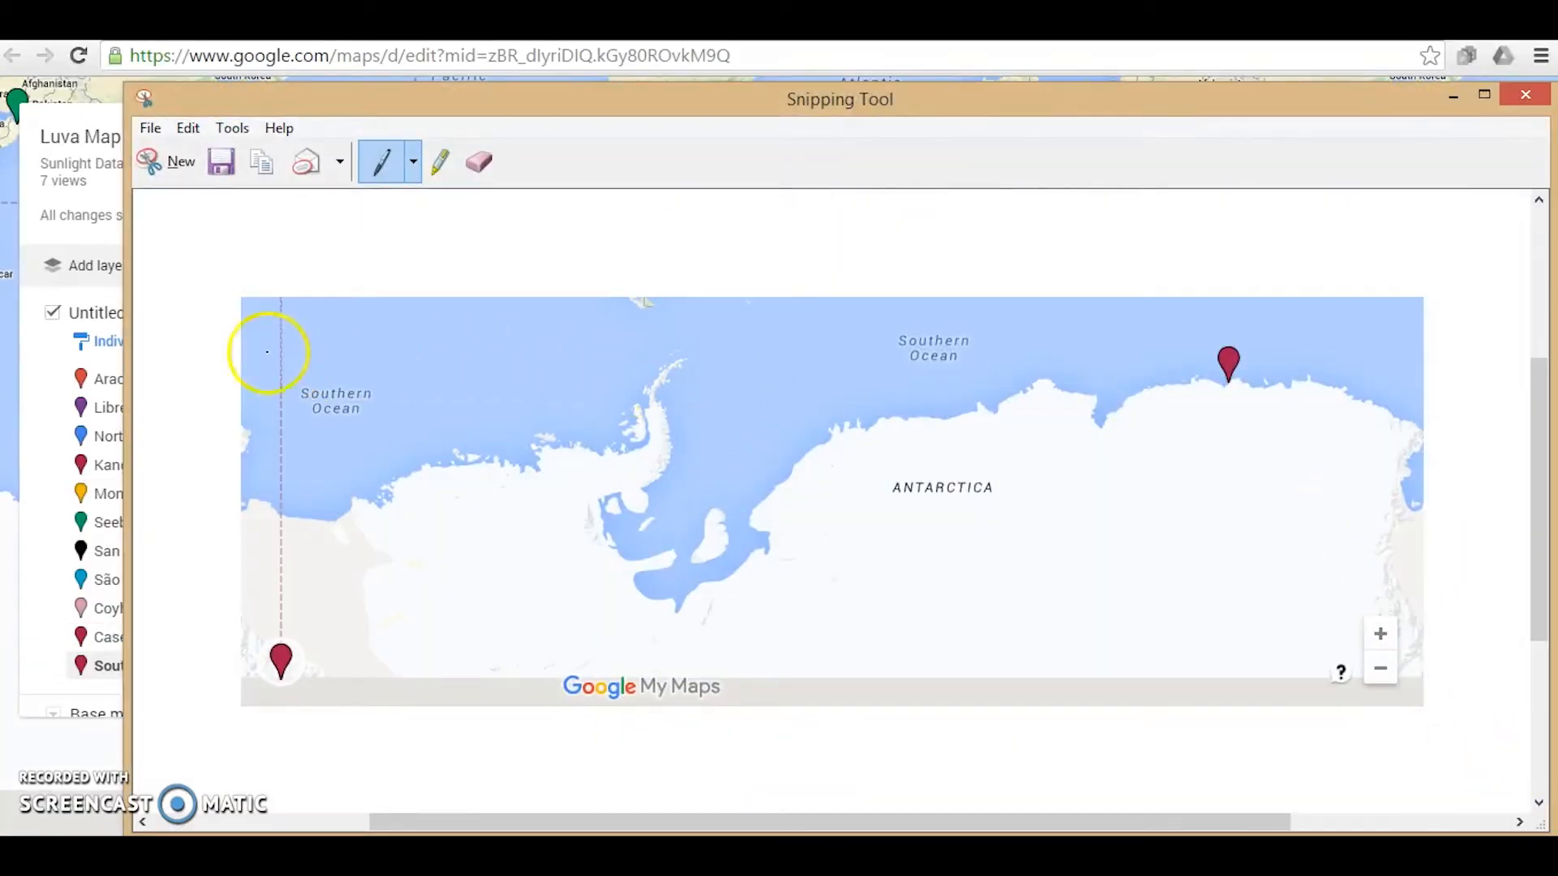
{"action": "left_click", "coordinate": [221, 162]}
{"action": "left_click", "coordinate": [358, 549]}
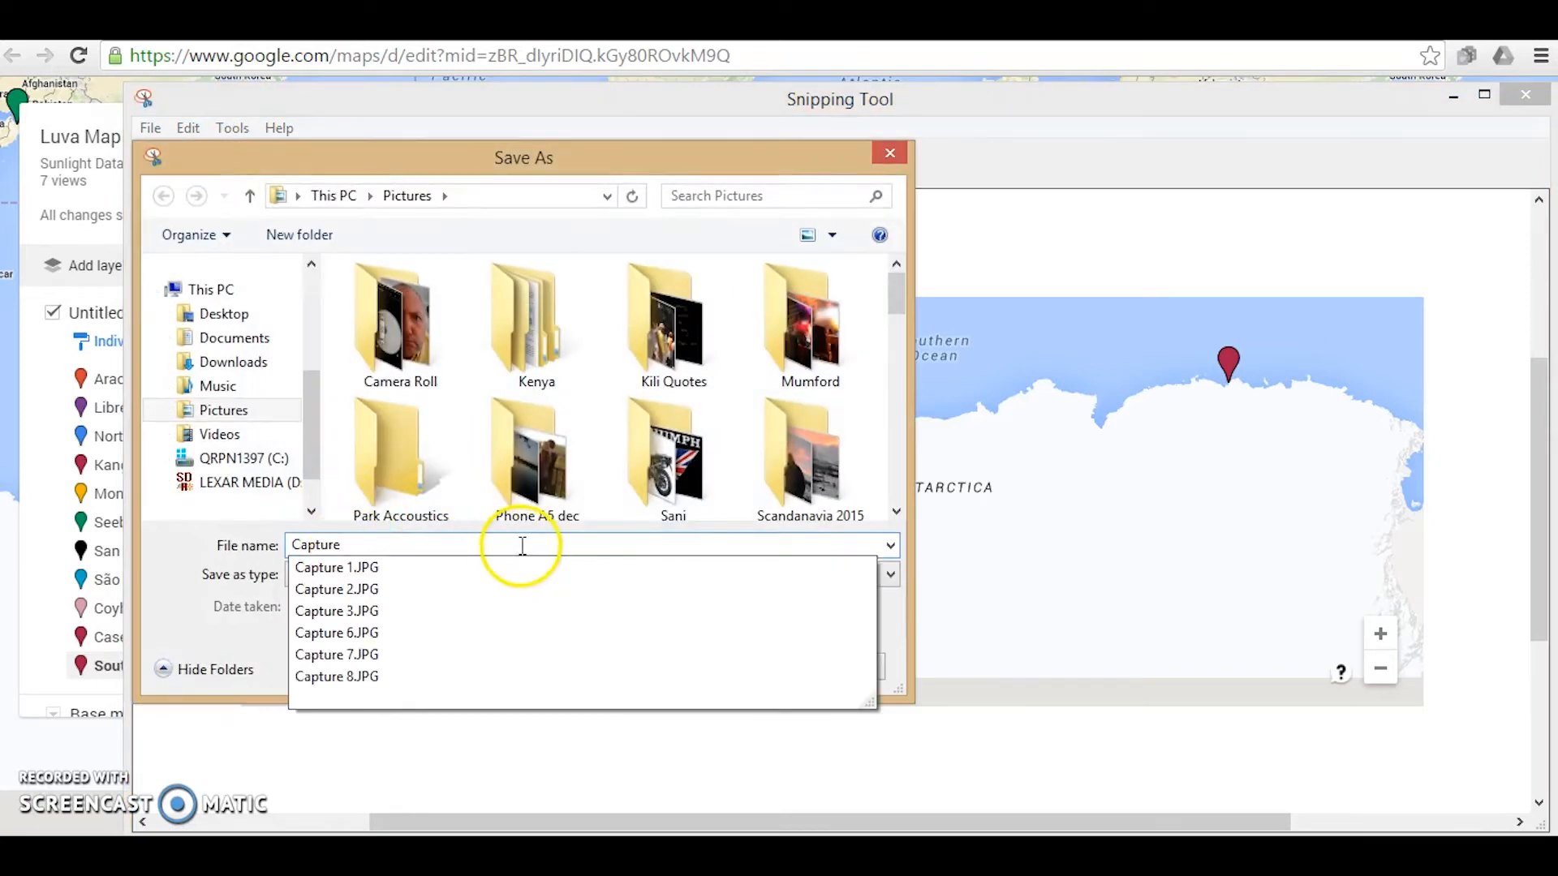
{"action": "type", "text": "8"}
{"action": "left_click", "coordinate": [826, 667]}
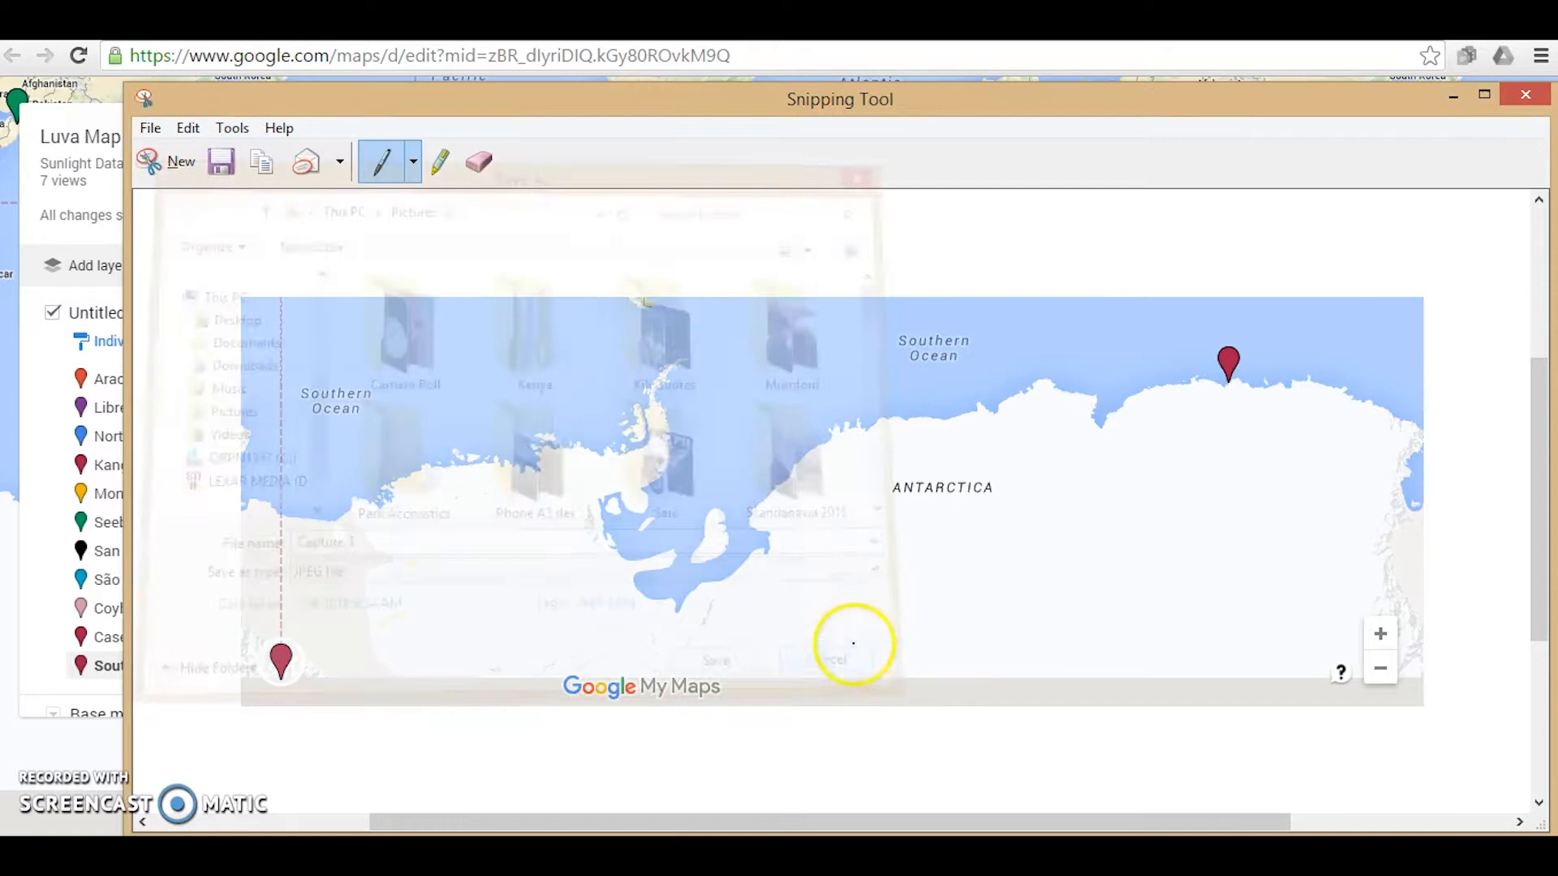
{"action": "left_click", "coordinate": [1540, 81]}
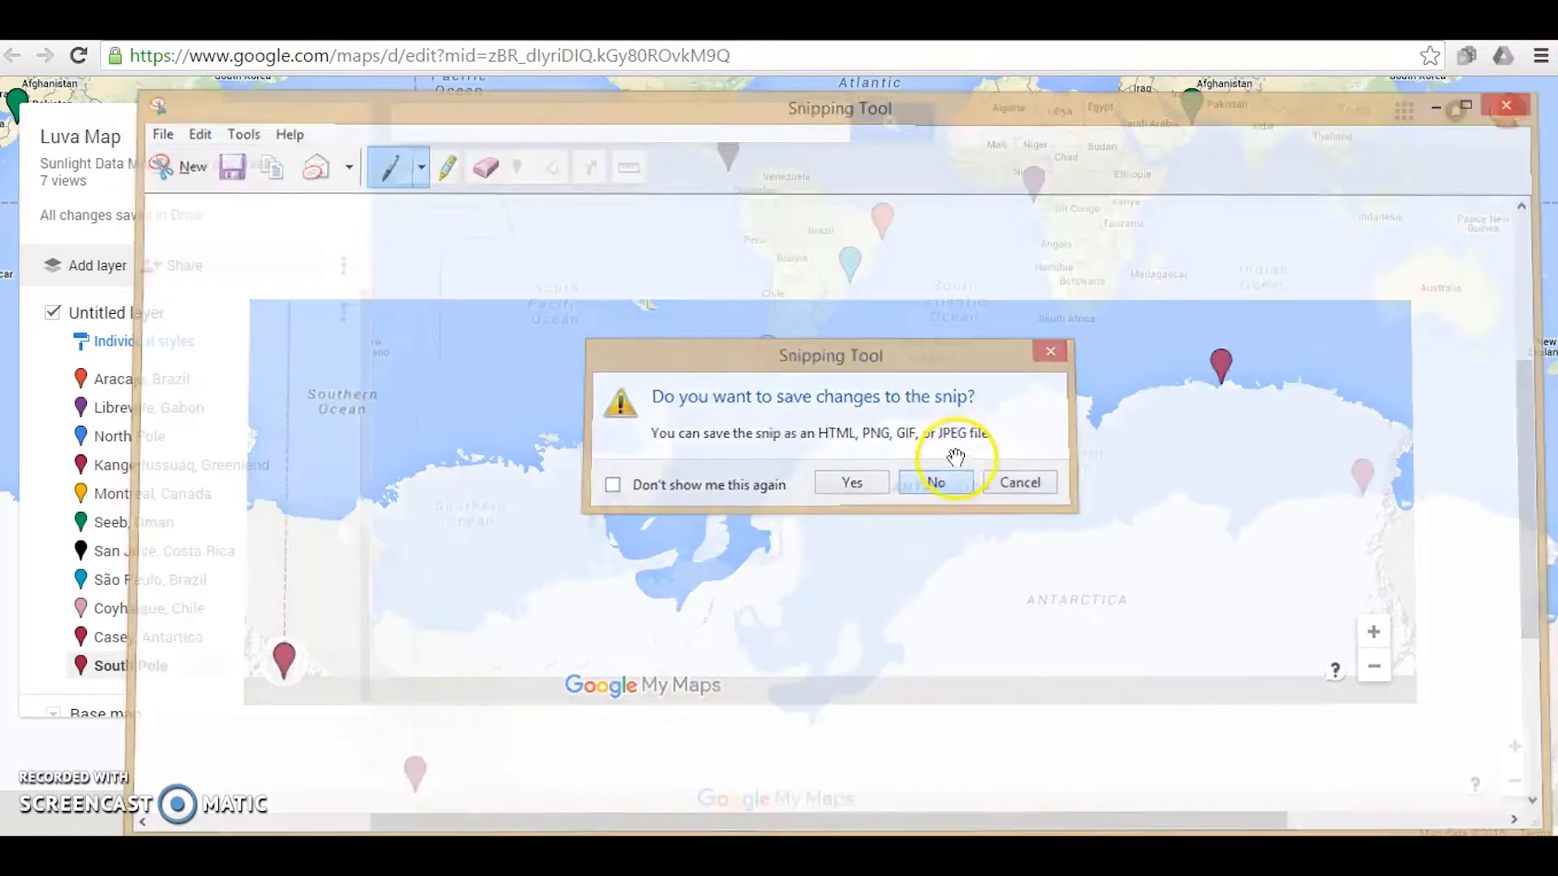
{"action": "left_click", "coordinate": [943, 477]}
{"action": "left_click_drag", "start_coordinate": [924, 334], "coordinate": [991, 616]}
{"action": "left_click_drag", "start_coordinate": [1031, 513], "coordinate": [903, 568]}
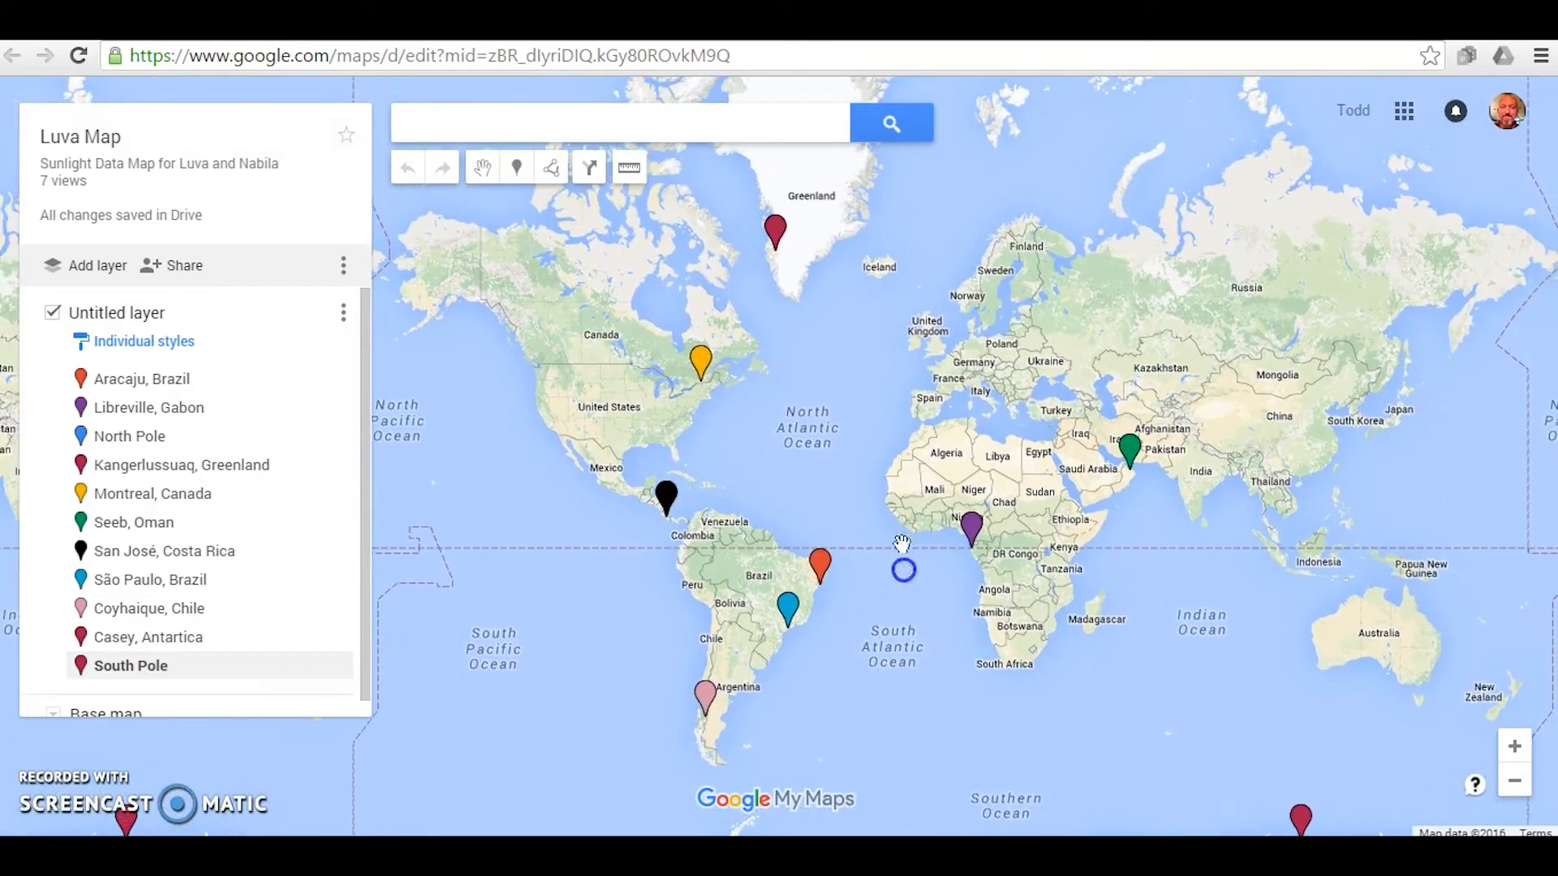
{"action": "left_click_drag", "start_coordinate": [789, 318], "coordinate": [790, 341]}
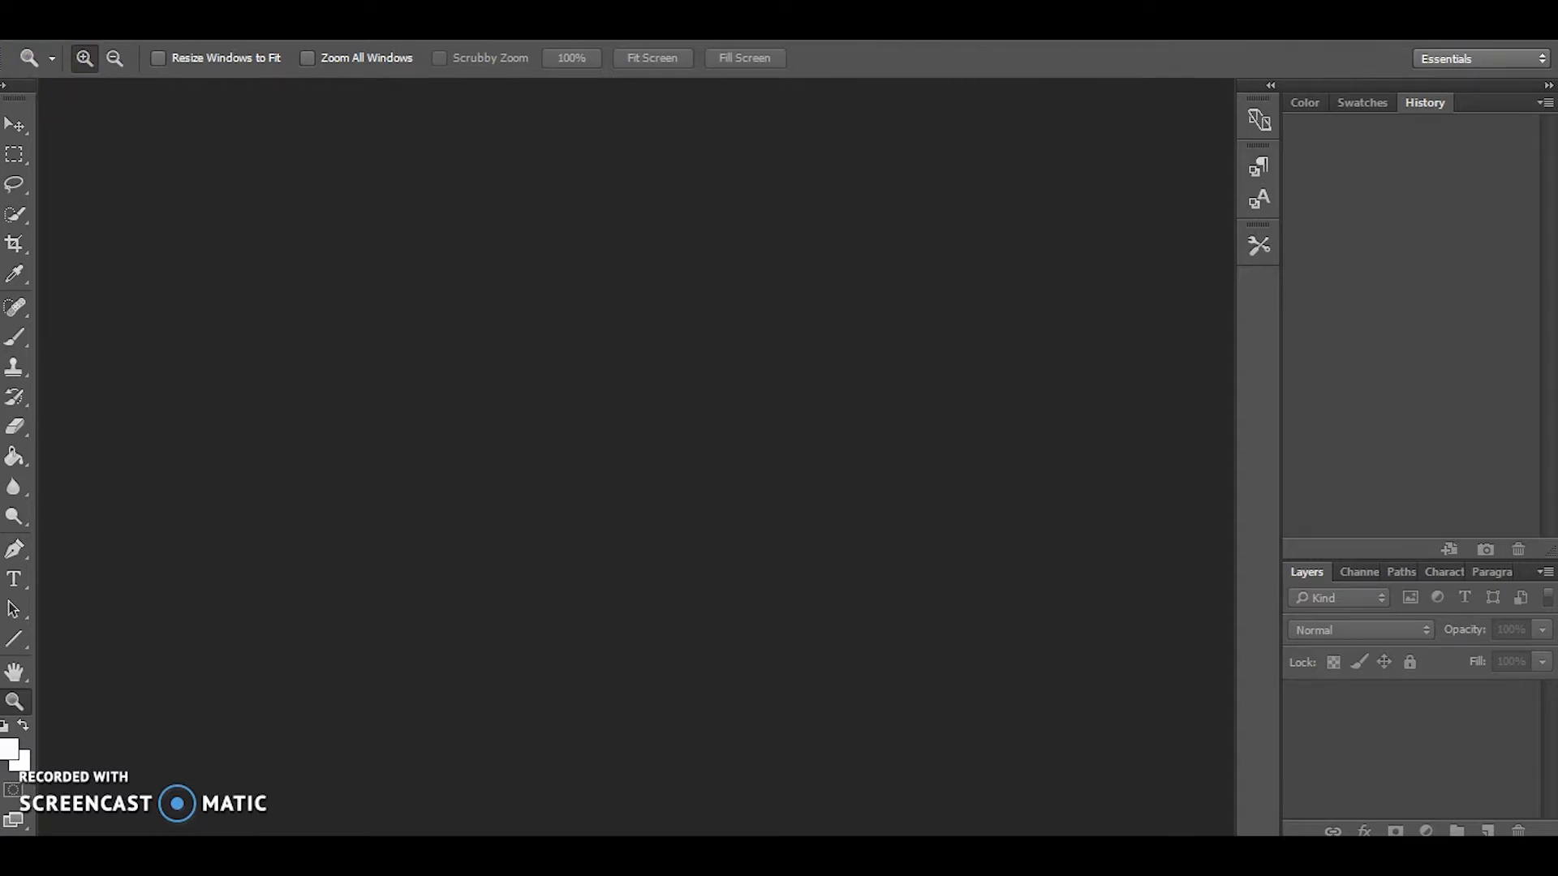
Switch to Photoshop and open the images Capture 1, Capture 2 and Capture 3 from the Pictures folder.
{"action": "left_click", "coordinate": [51, 29]}
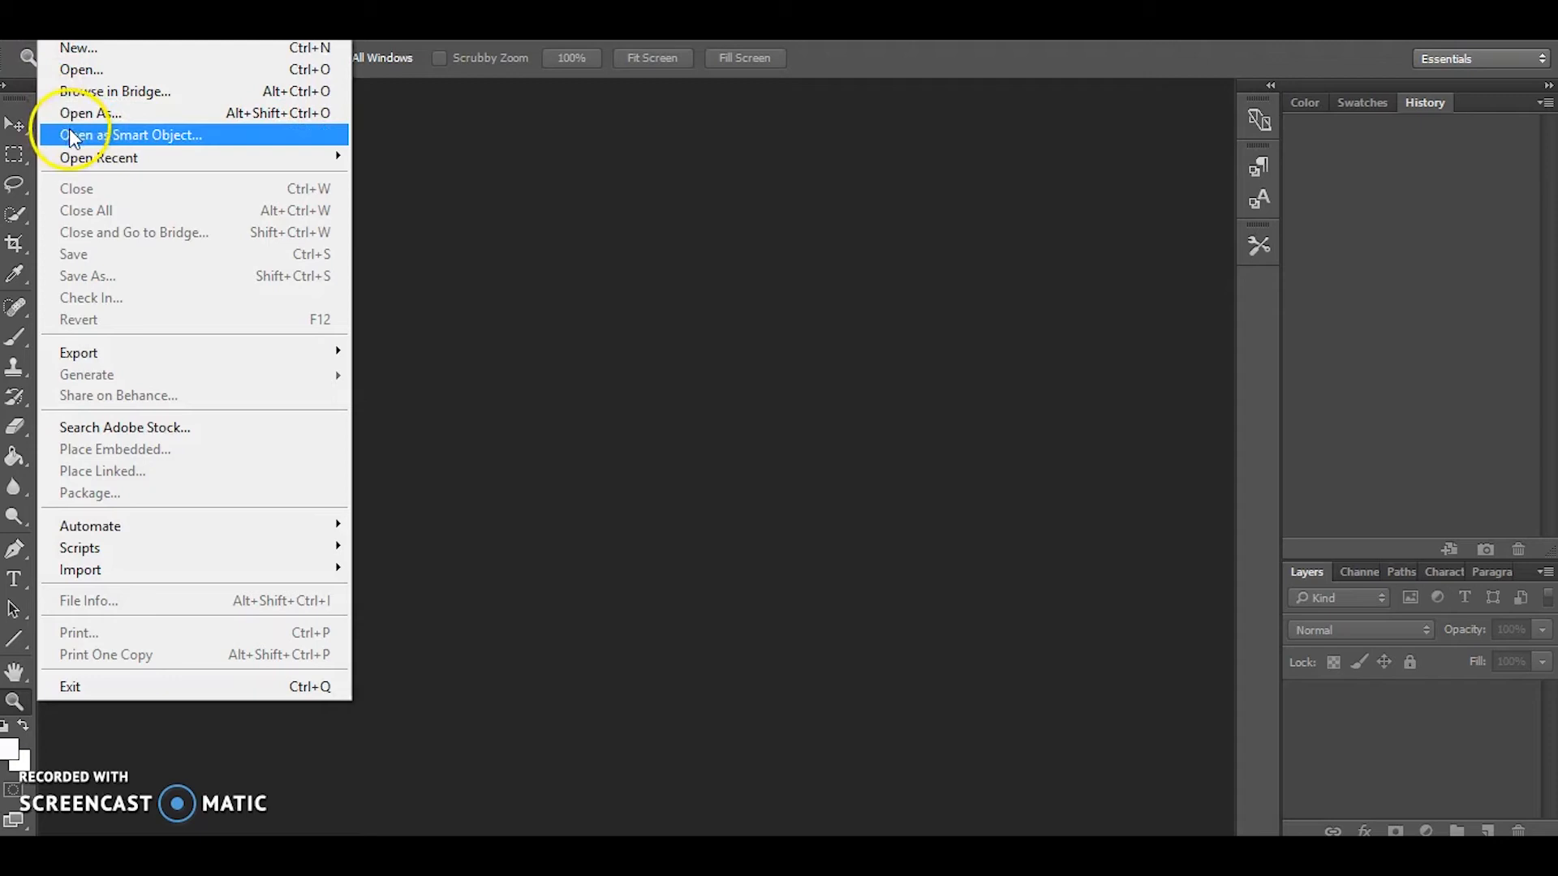
{"action": "left_click", "coordinate": [78, 70]}
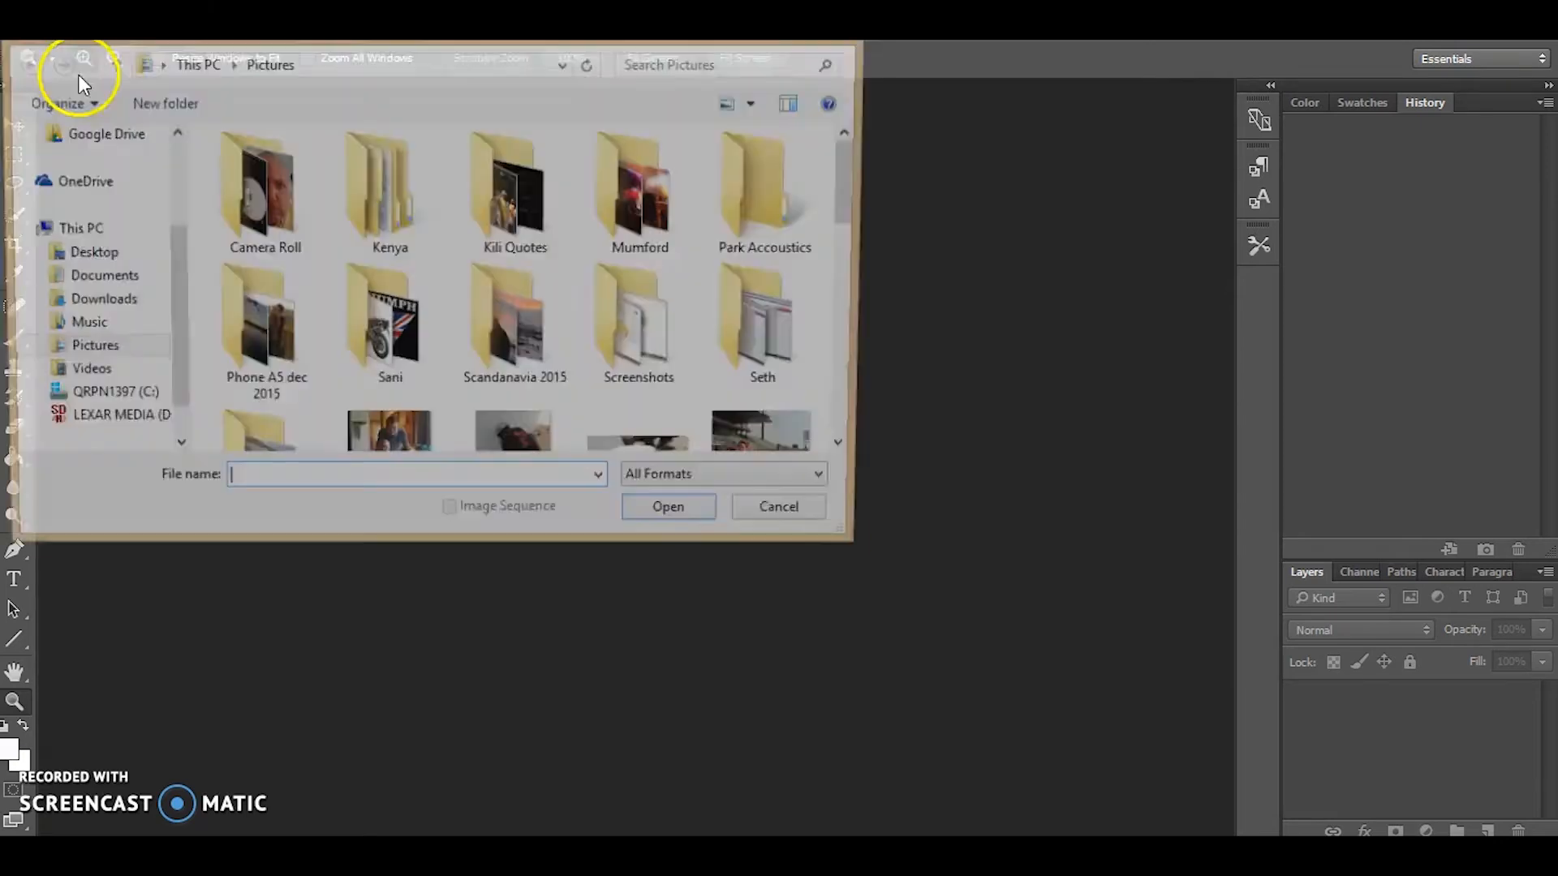
{"action": "left_click_drag", "start_coordinate": [861, 164], "coordinate": [847, 256]}
{"action": "left_click", "coordinate": [555, 296]}
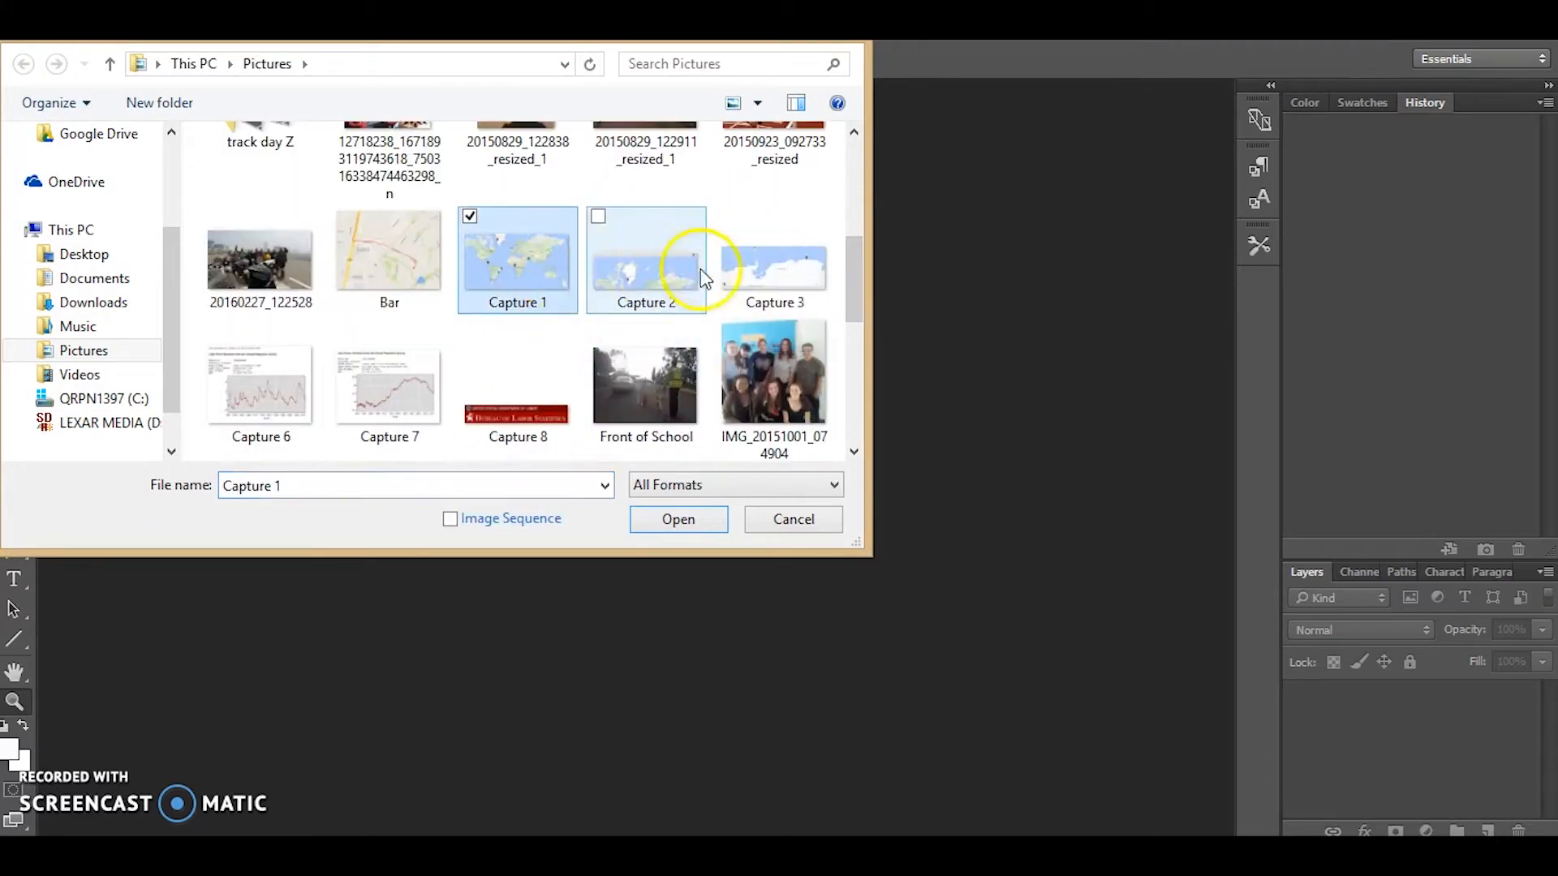
{"action": "left_click", "coordinate": [781, 269], "text": "shift"}
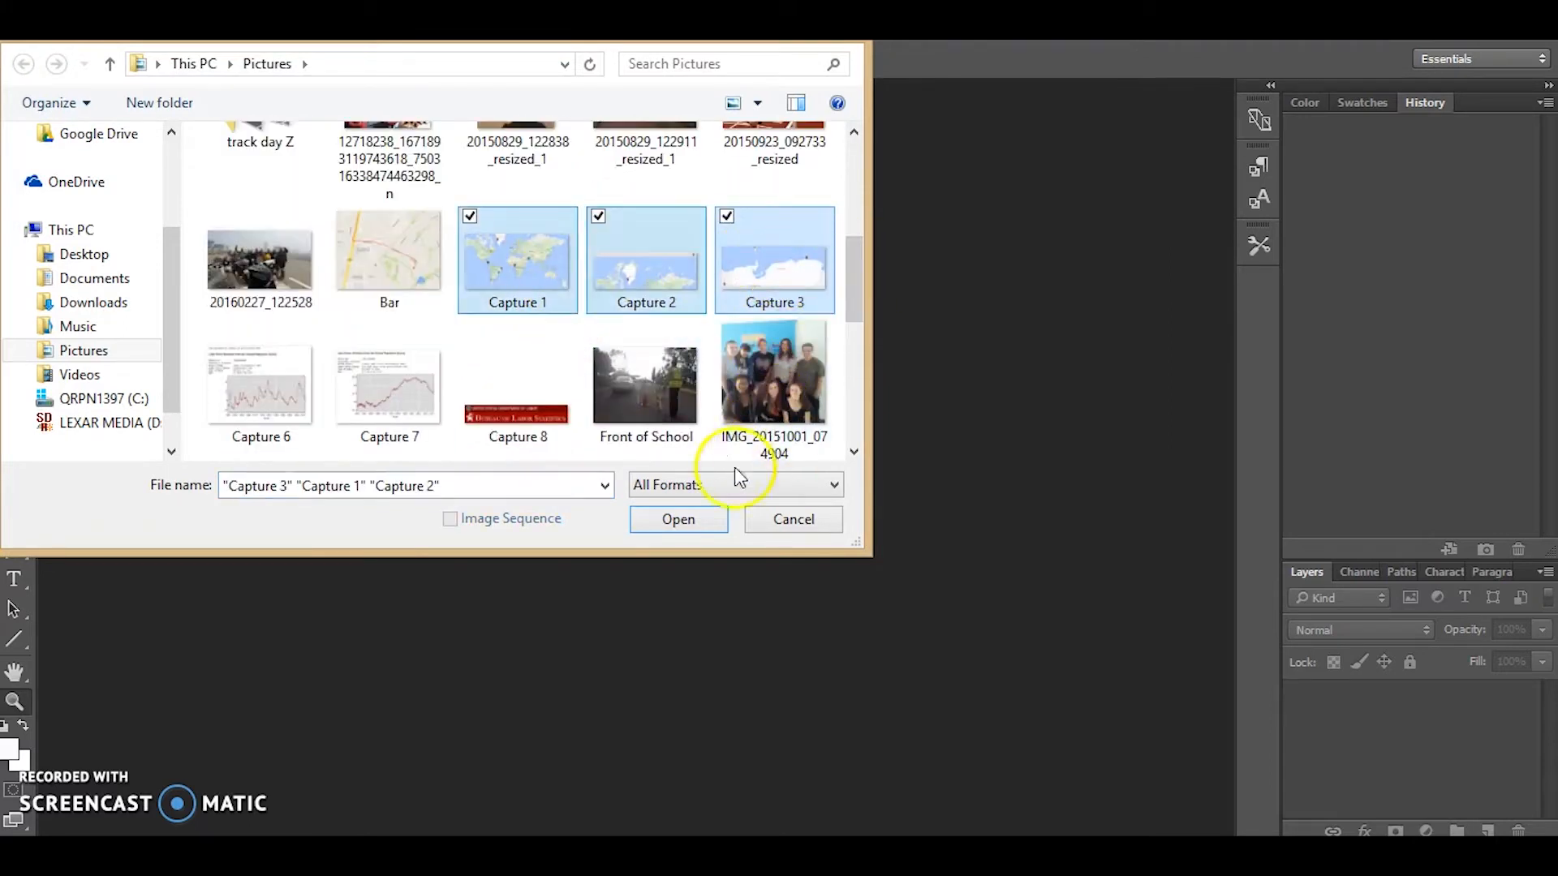
{"action": "left_click", "coordinate": [710, 517]}
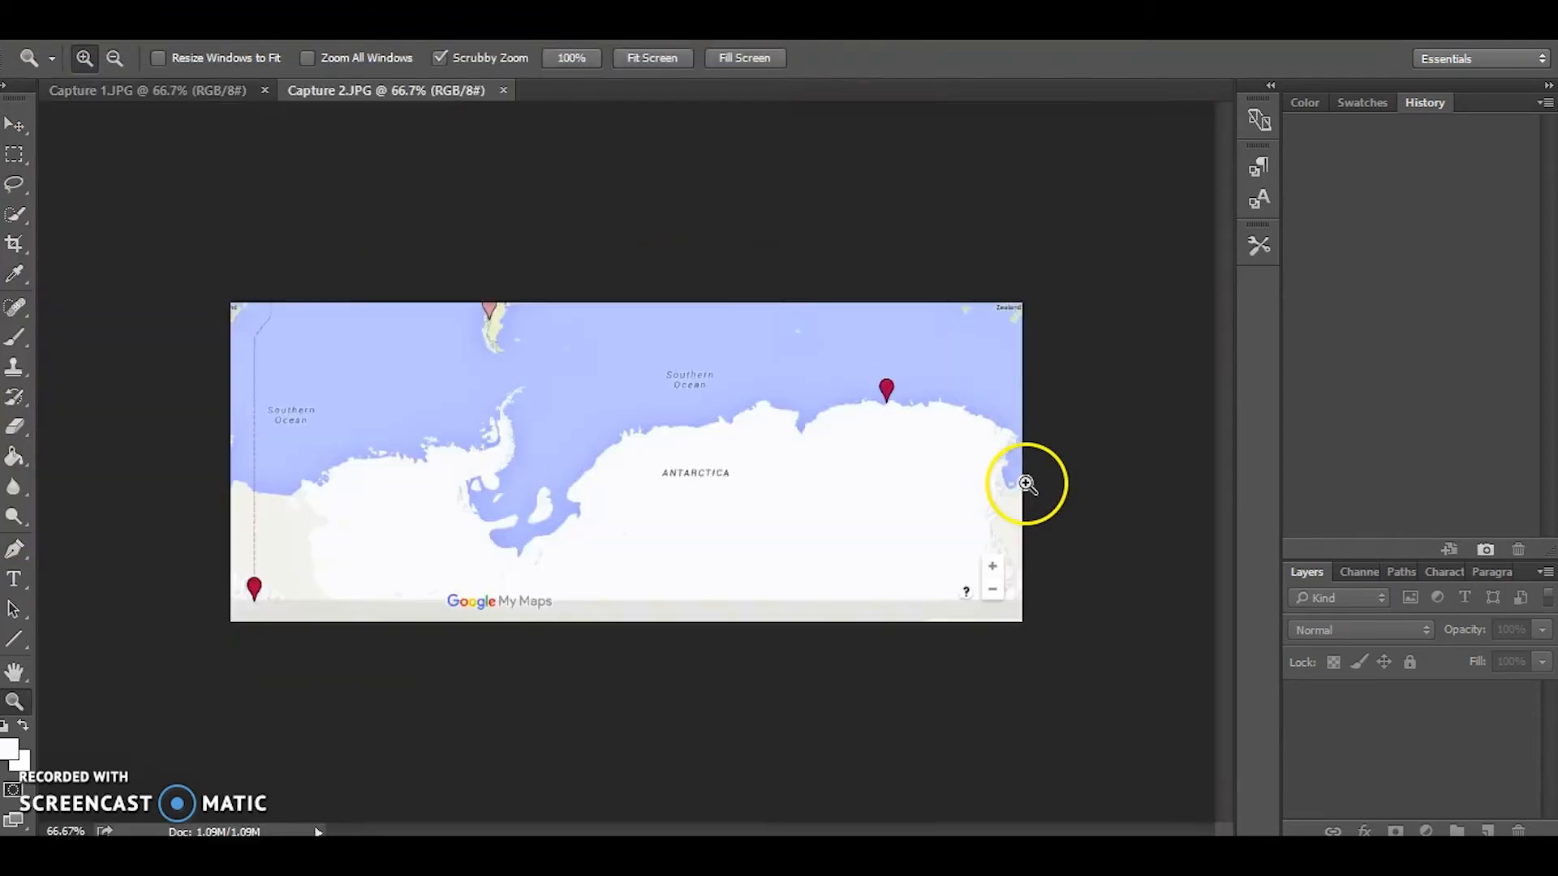
Bring the Capture 1 world map image to the front.
{"action": "left_click", "coordinate": [121, 94]}
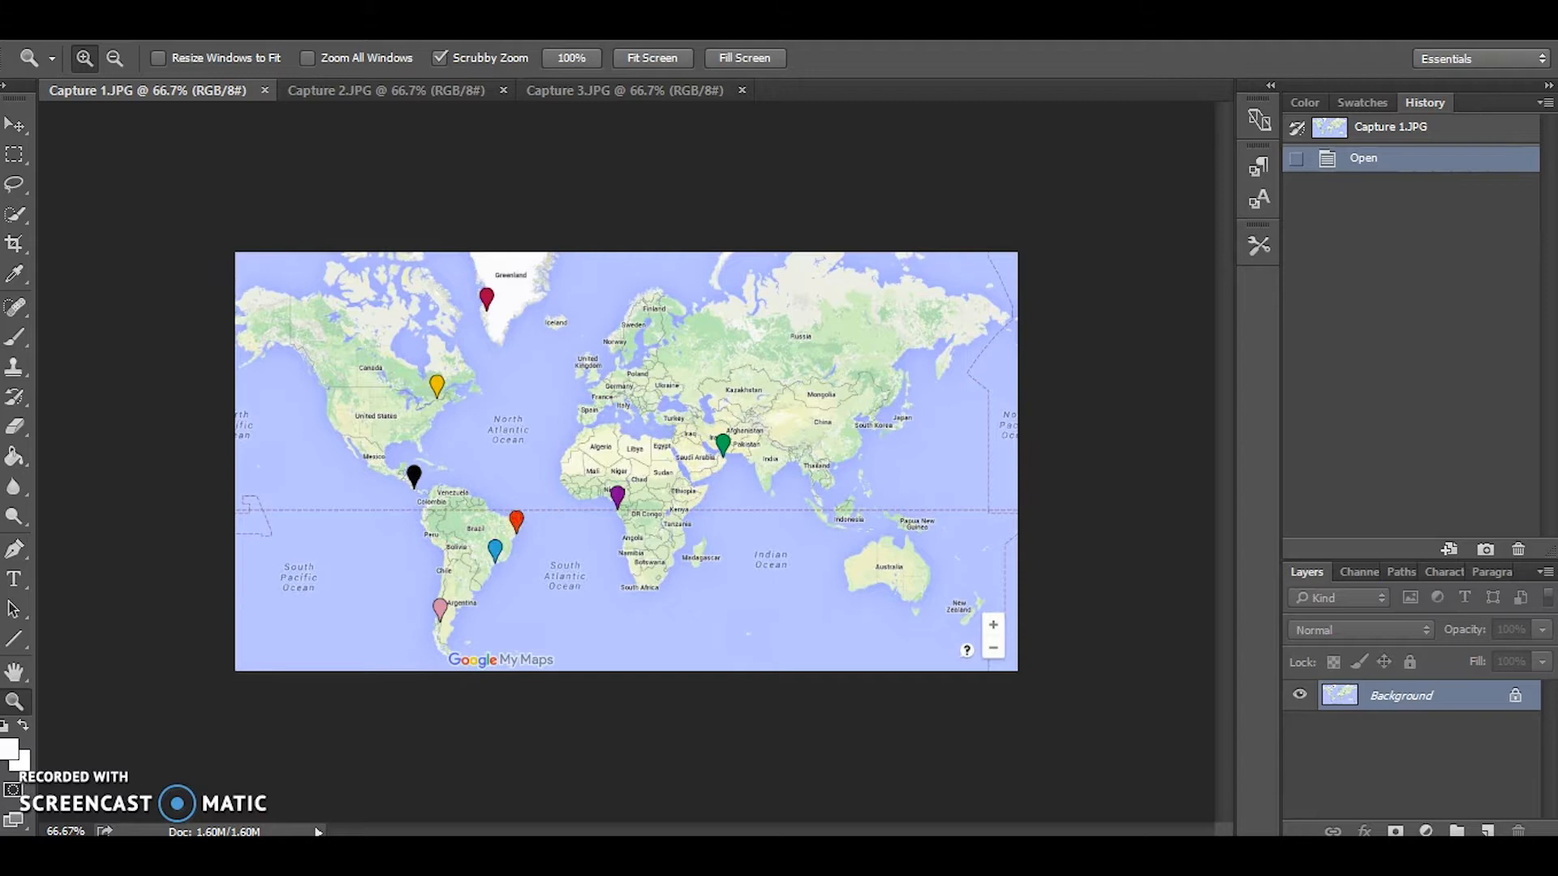
{"action": "left_click", "coordinate": [138, 32]}
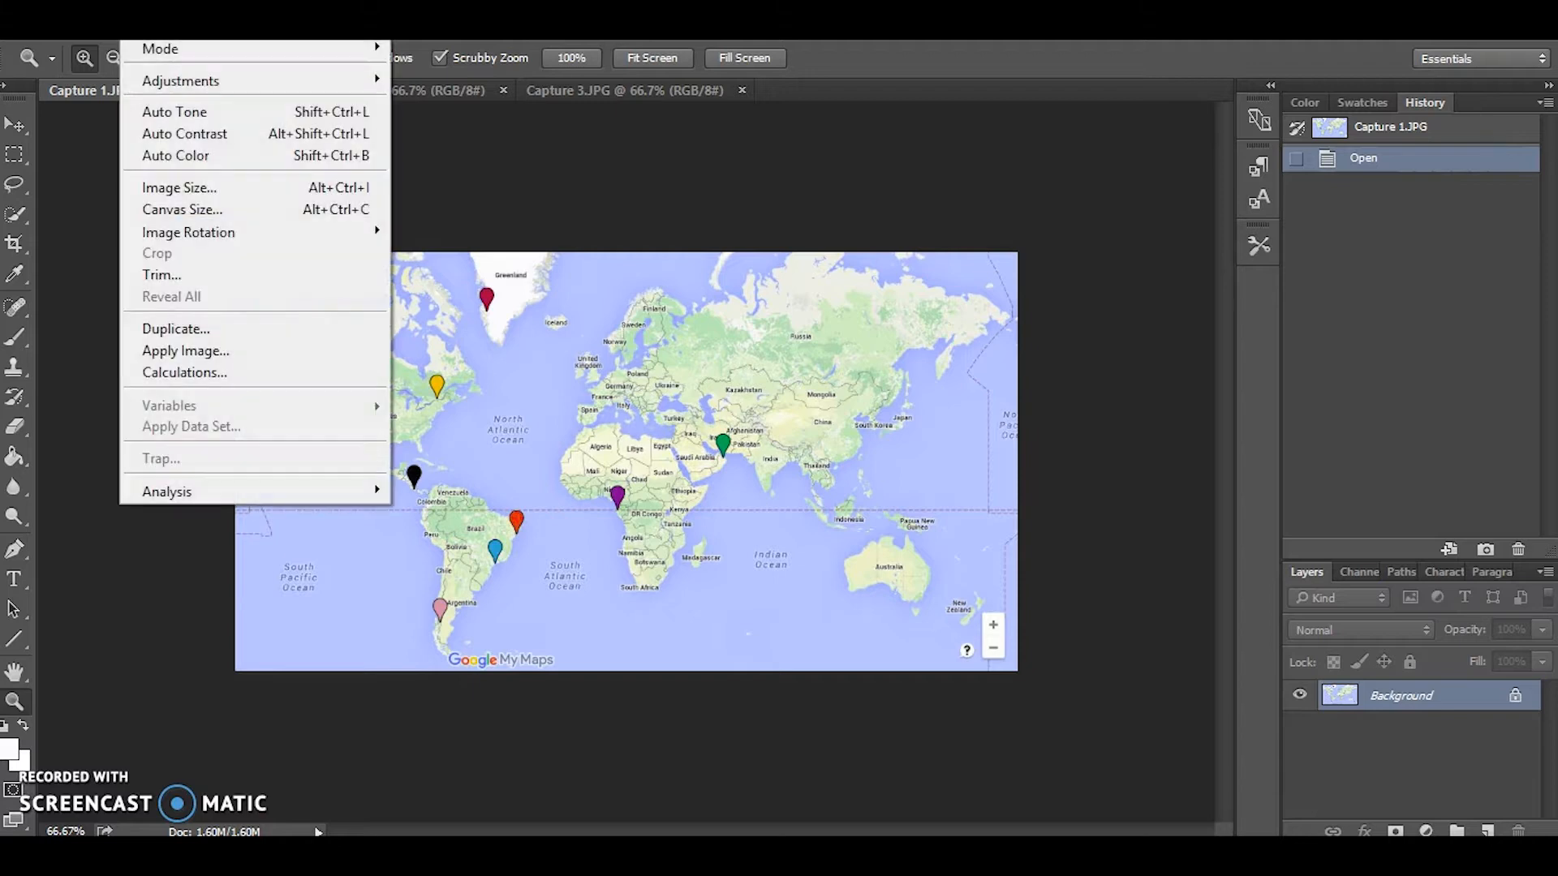
{"action": "left_click", "coordinate": [187, 195]}
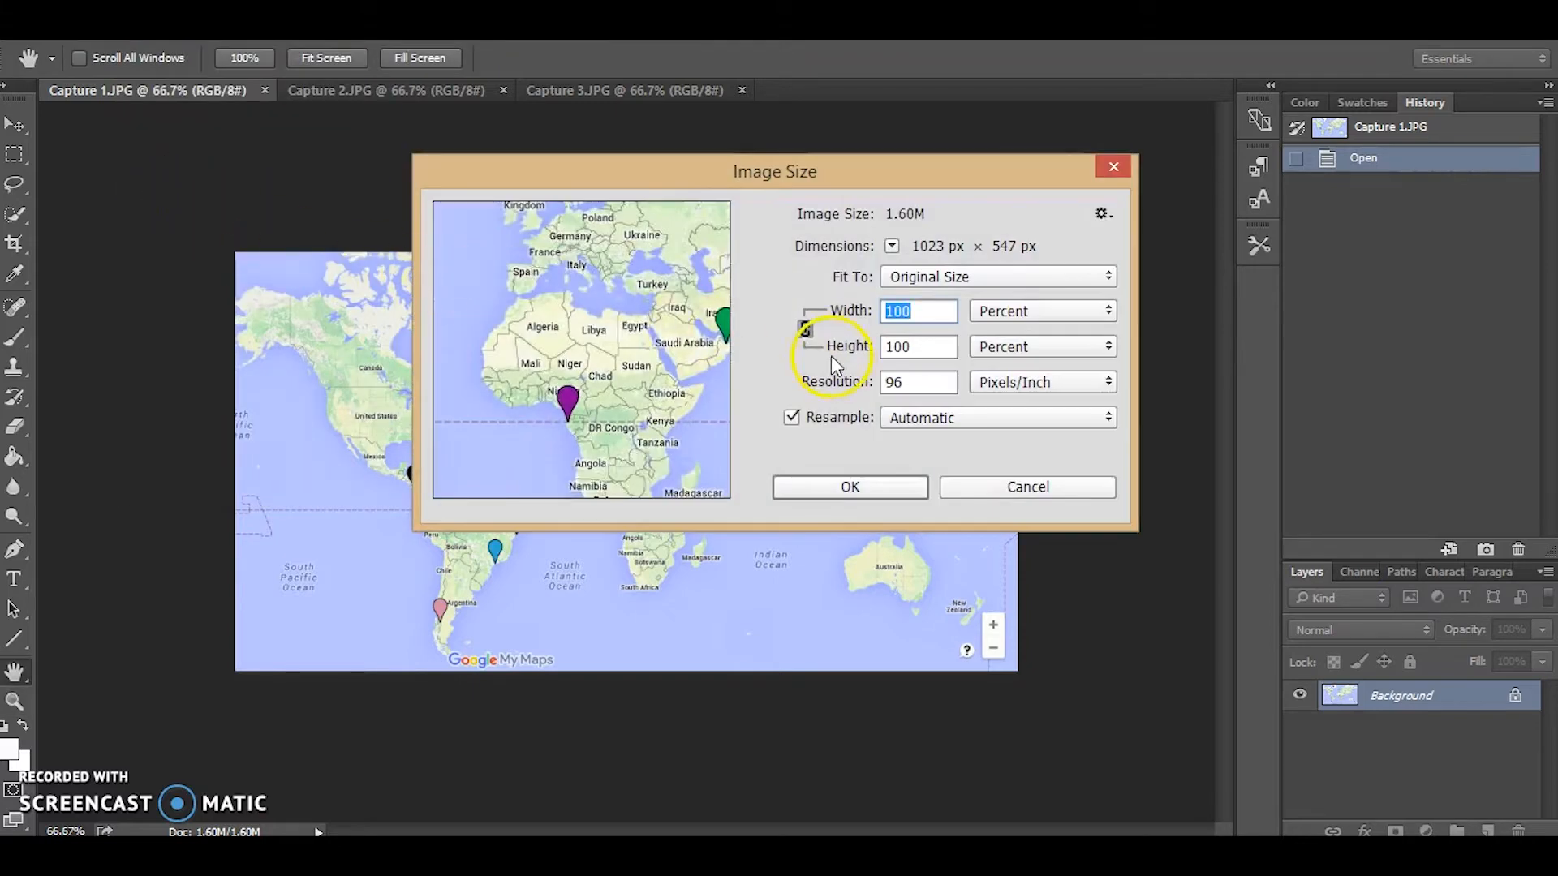
{"action": "left_click", "coordinate": [1046, 494]}
{"action": "key", "text": "z"}
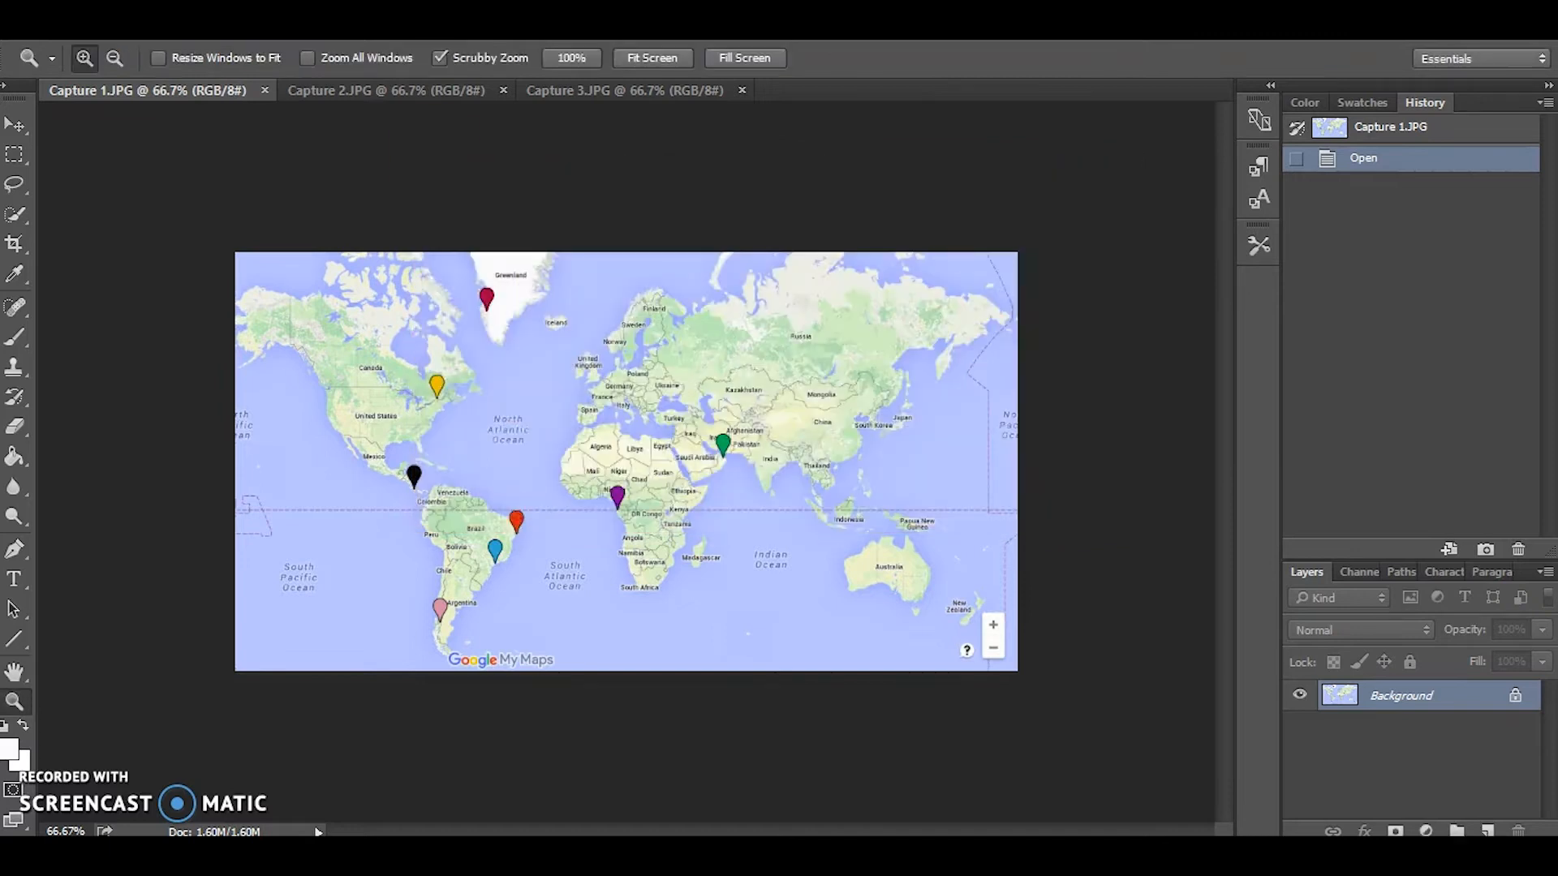
Set Capture 1's canvas height to 25 cm, anchored at the top centre so the canvas extends downward.
{"action": "left_click", "coordinate": [154, 14]}
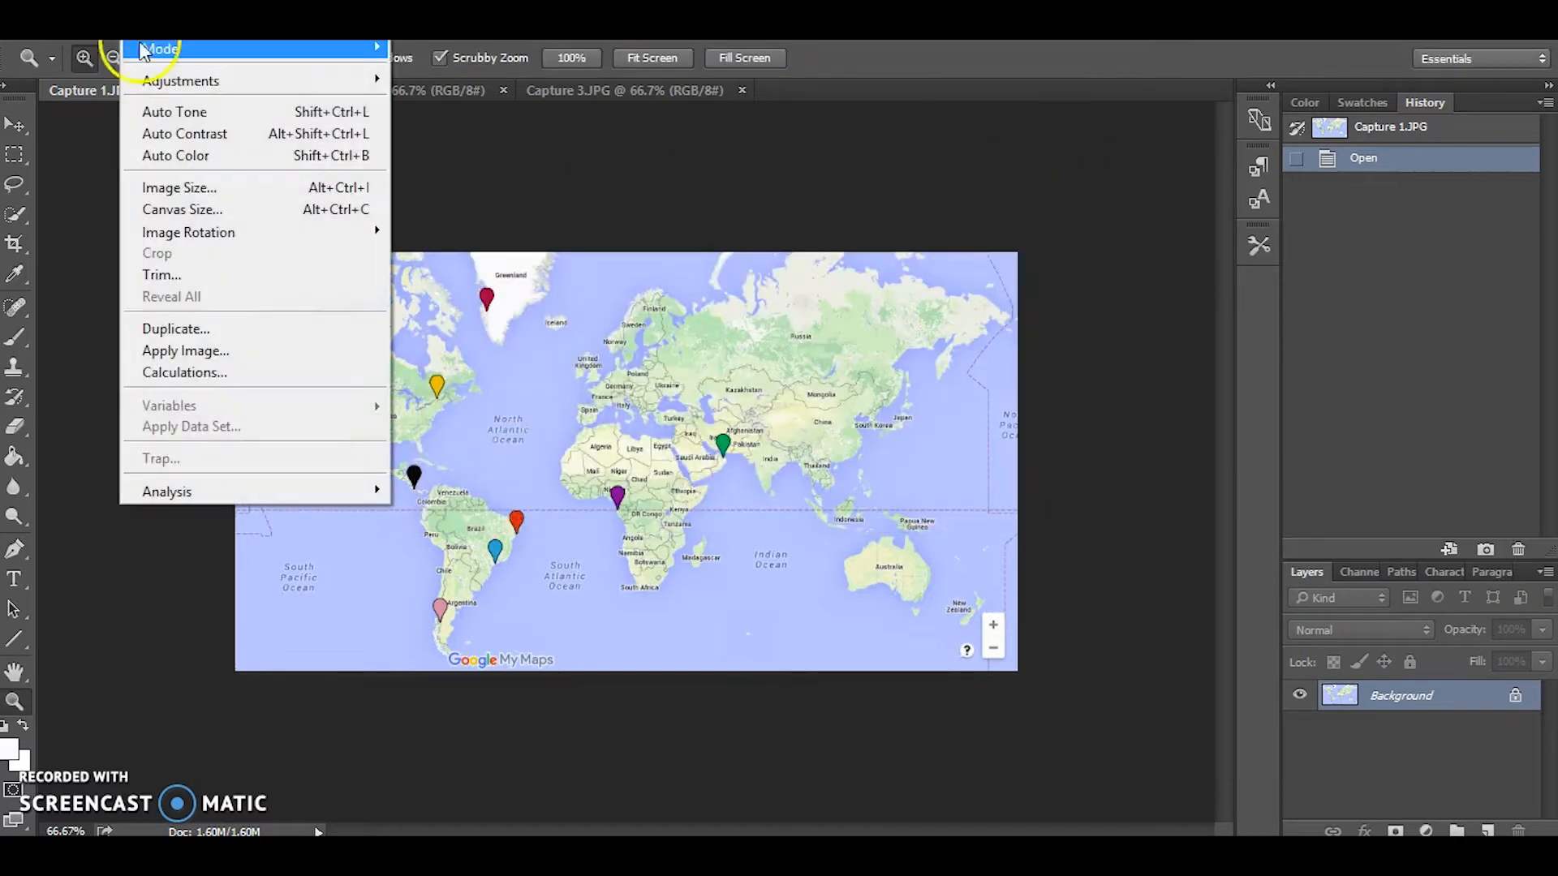
{"action": "left_click", "coordinate": [202, 213]}
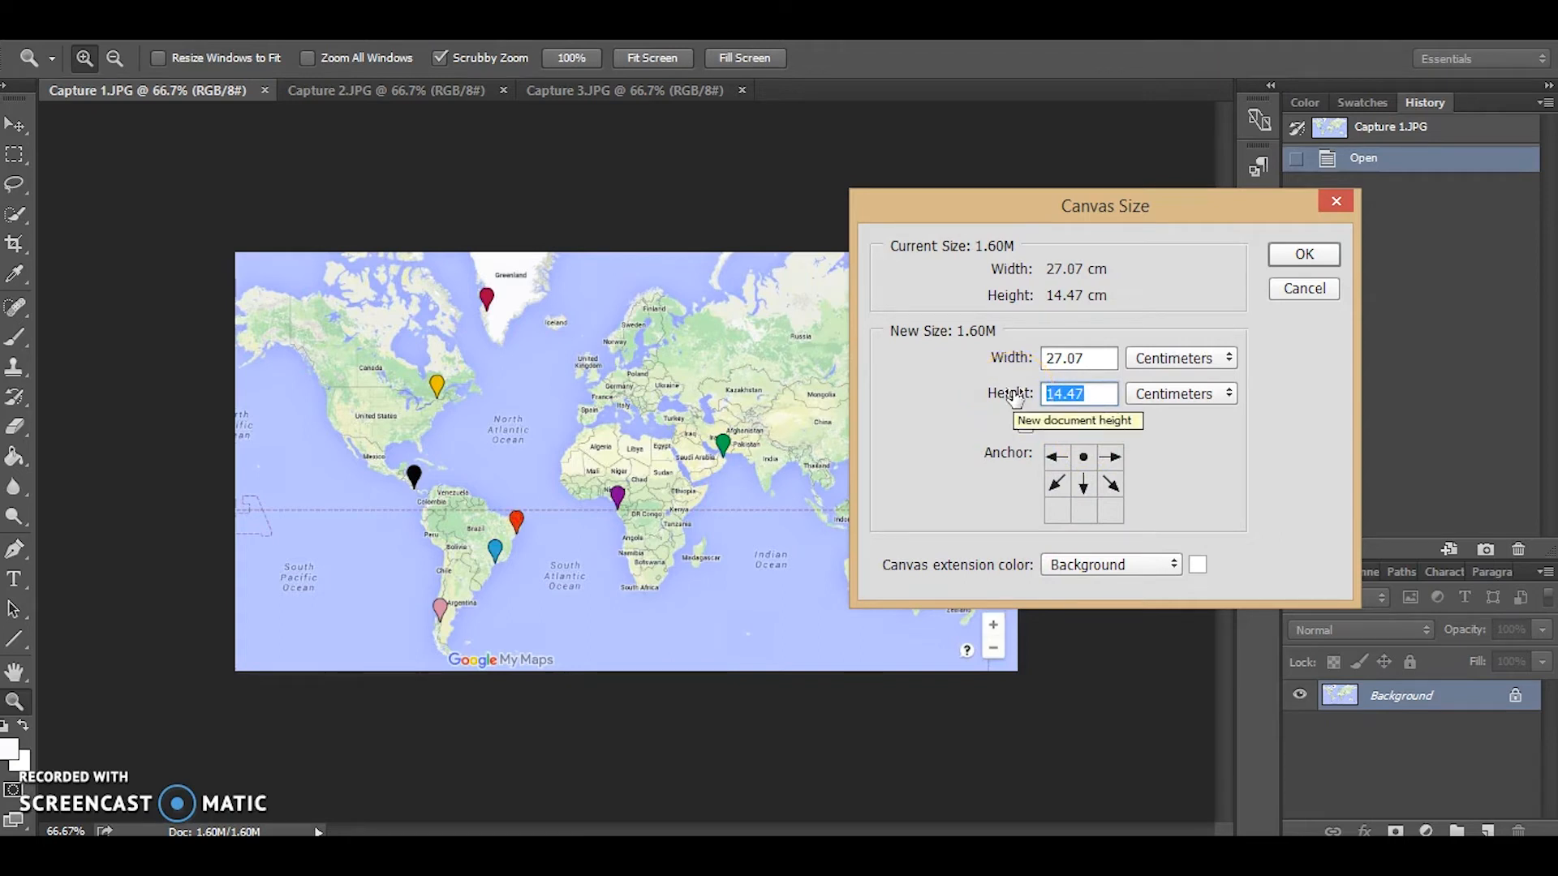
{"action": "type", "text": "25"}
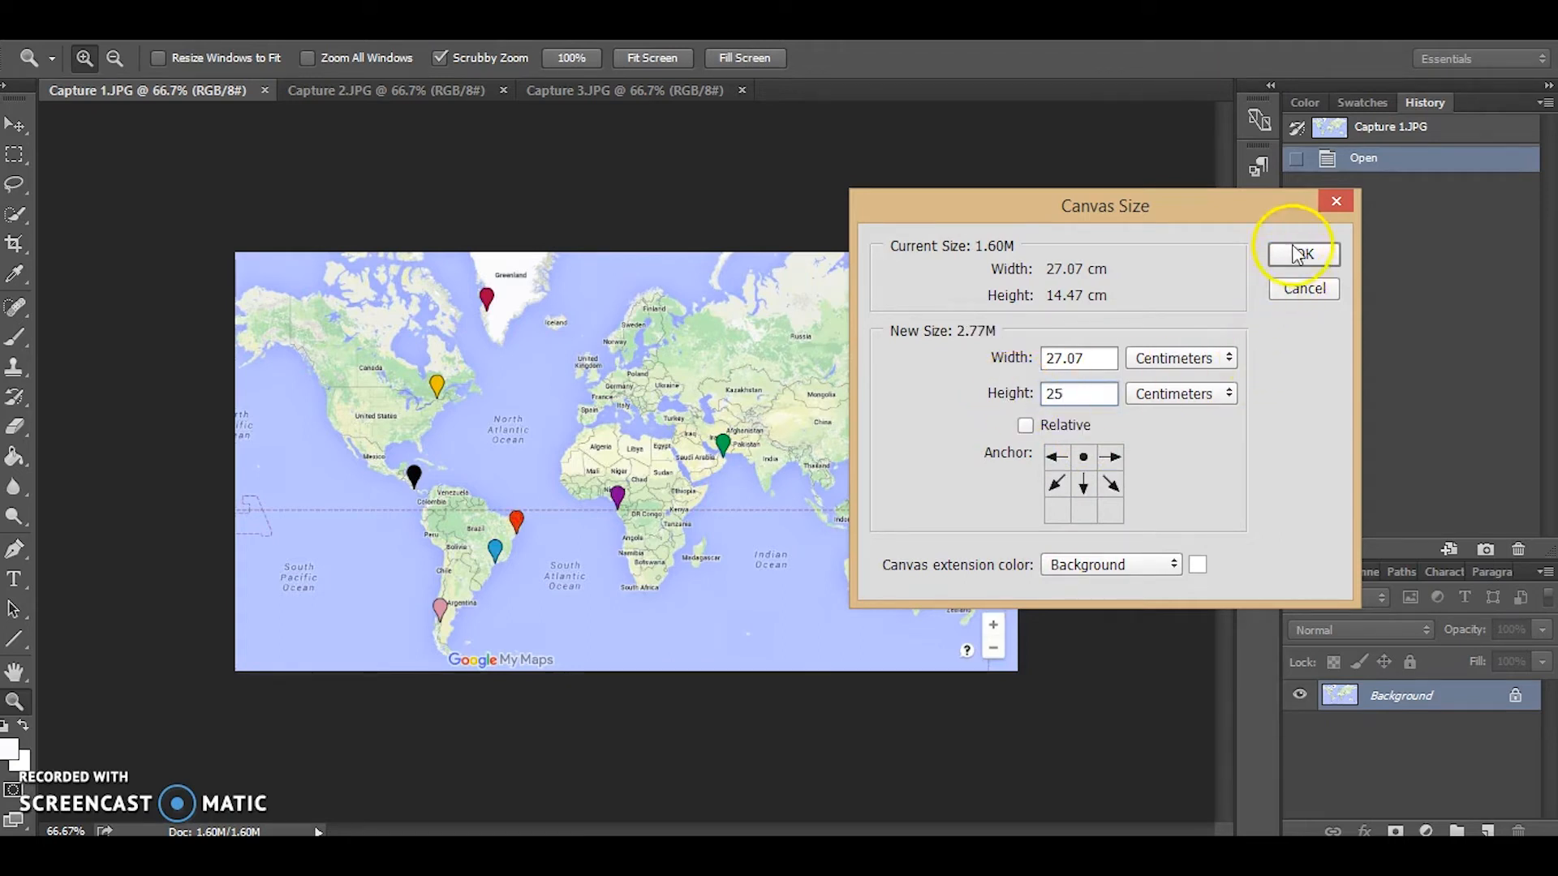
{"action": "left_click", "coordinate": [1299, 254]}
{"action": "left_click_drag", "start_coordinate": [1220, 500], "coordinate": [1196, 421]}
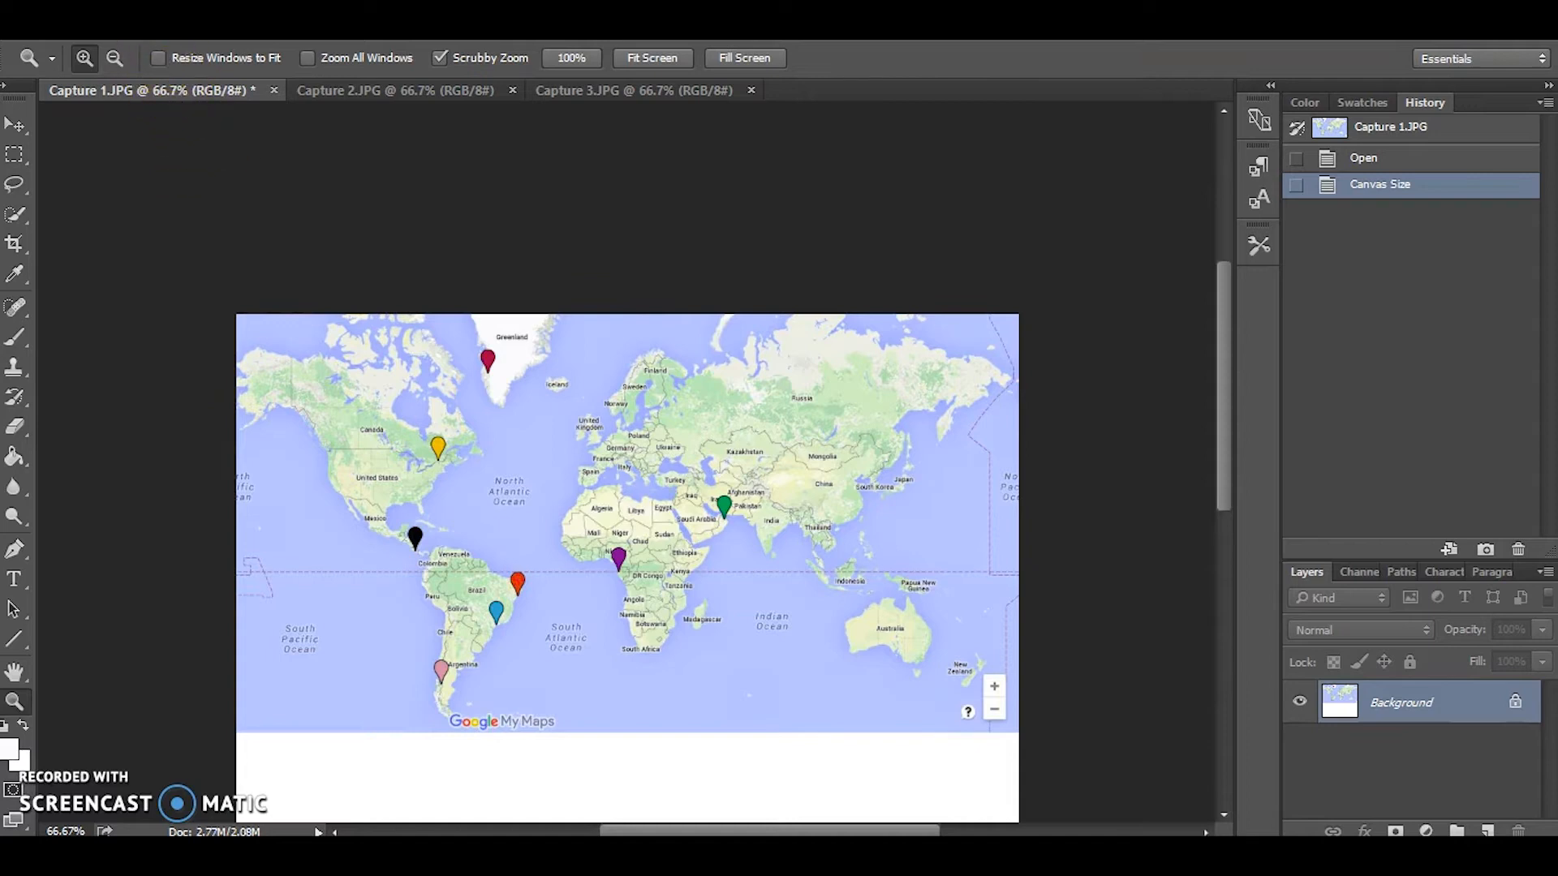
Set Capture 1's canvas height to 35 cm with a centred anchor, adding space above and below the map.
{"action": "left_click", "coordinate": [139, 31]}
{"action": "left_click", "coordinate": [167, 209]}
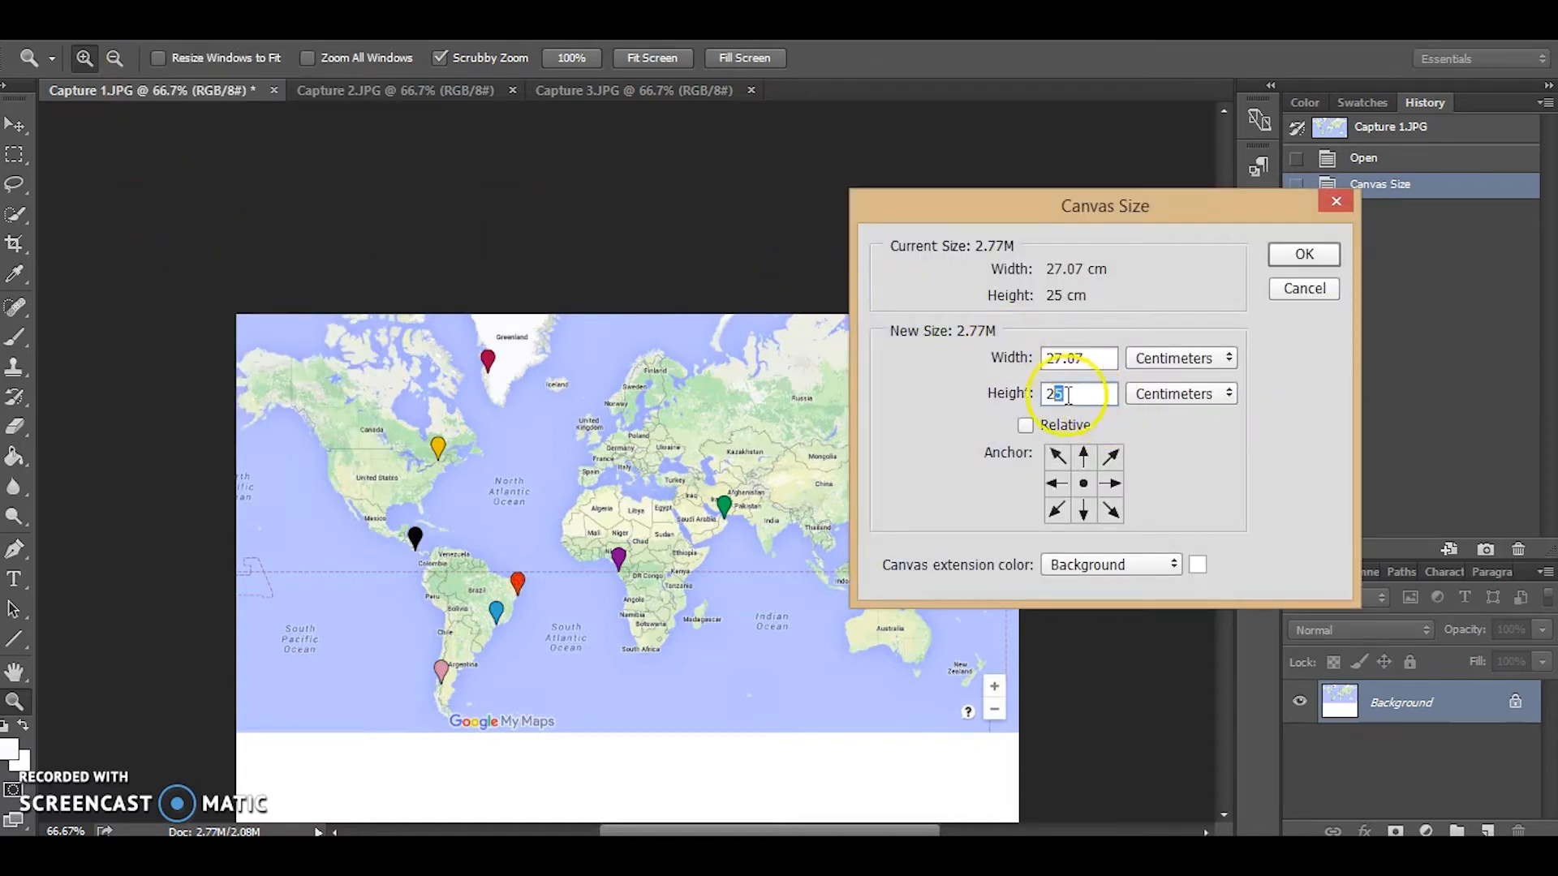
{"action": "type", "text": "35"}
{"action": "left_click", "coordinate": [1304, 254]}
{"action": "left_click_drag", "start_coordinate": [1224, 316], "coordinate": [1230, 394]}
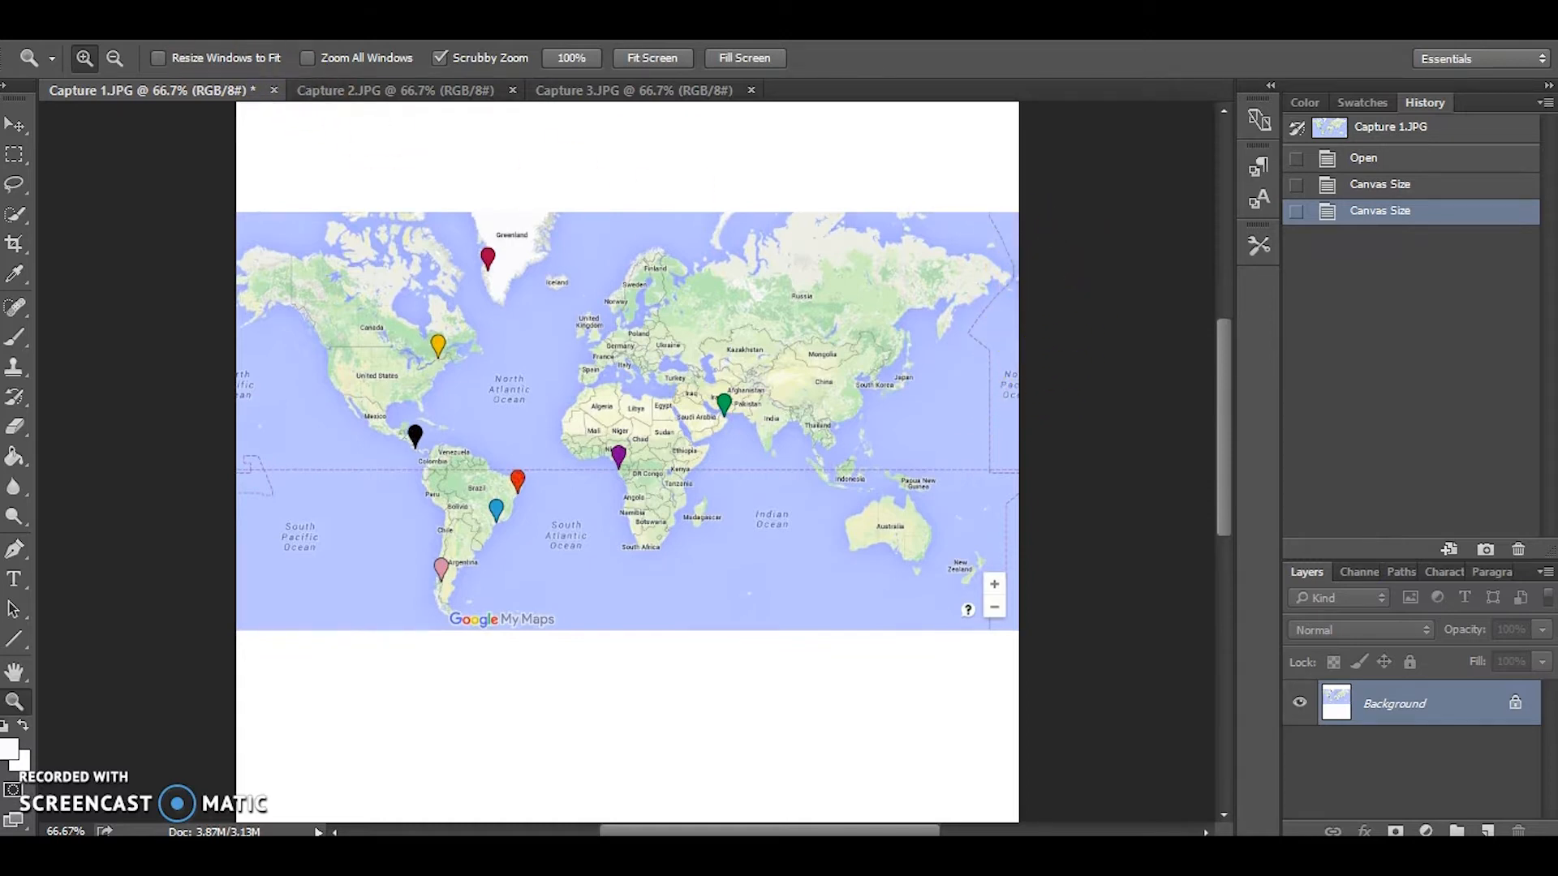
Set Capture 1's canvas width to 32 cm, anchored at the middle left so the canvas extends to the right.
{"action": "left_click", "coordinate": [134, 24]}
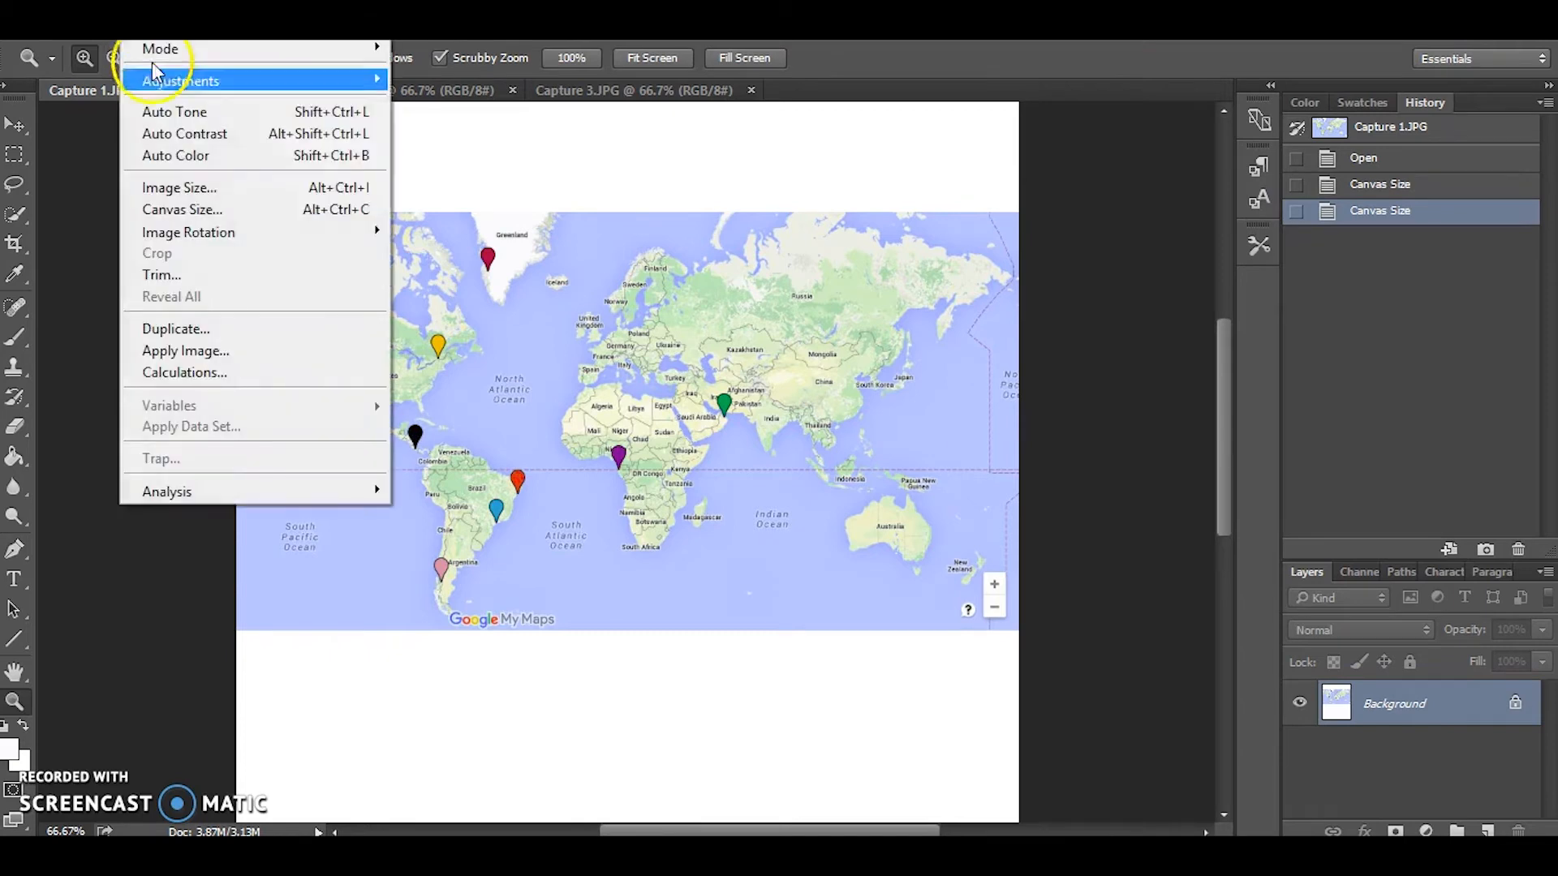
{"action": "left_click", "coordinate": [178, 209]}
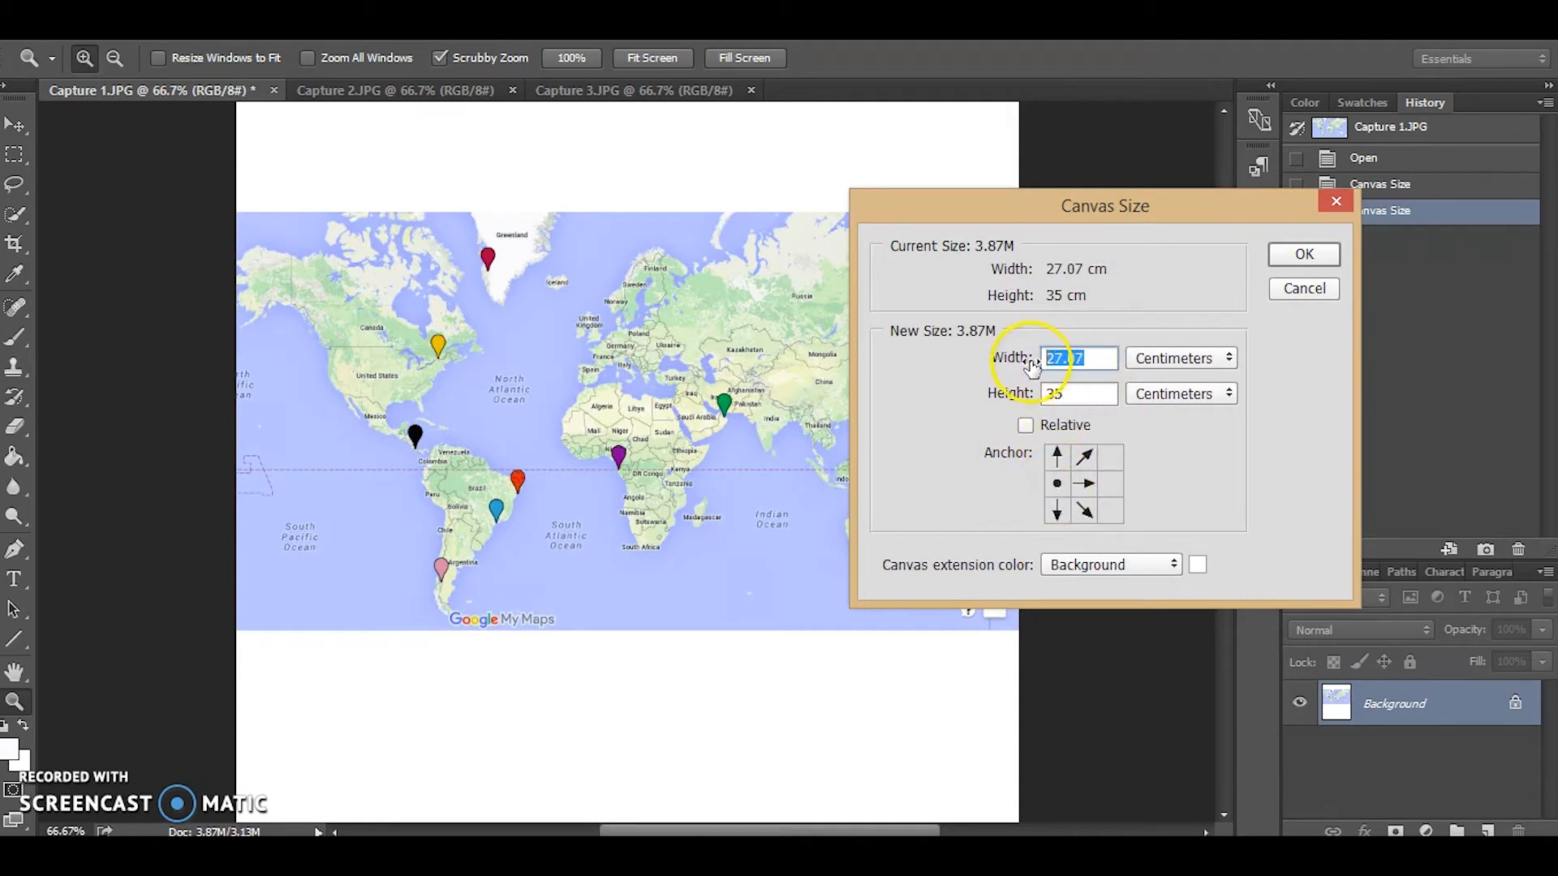
{"action": "type", "text": "32"}
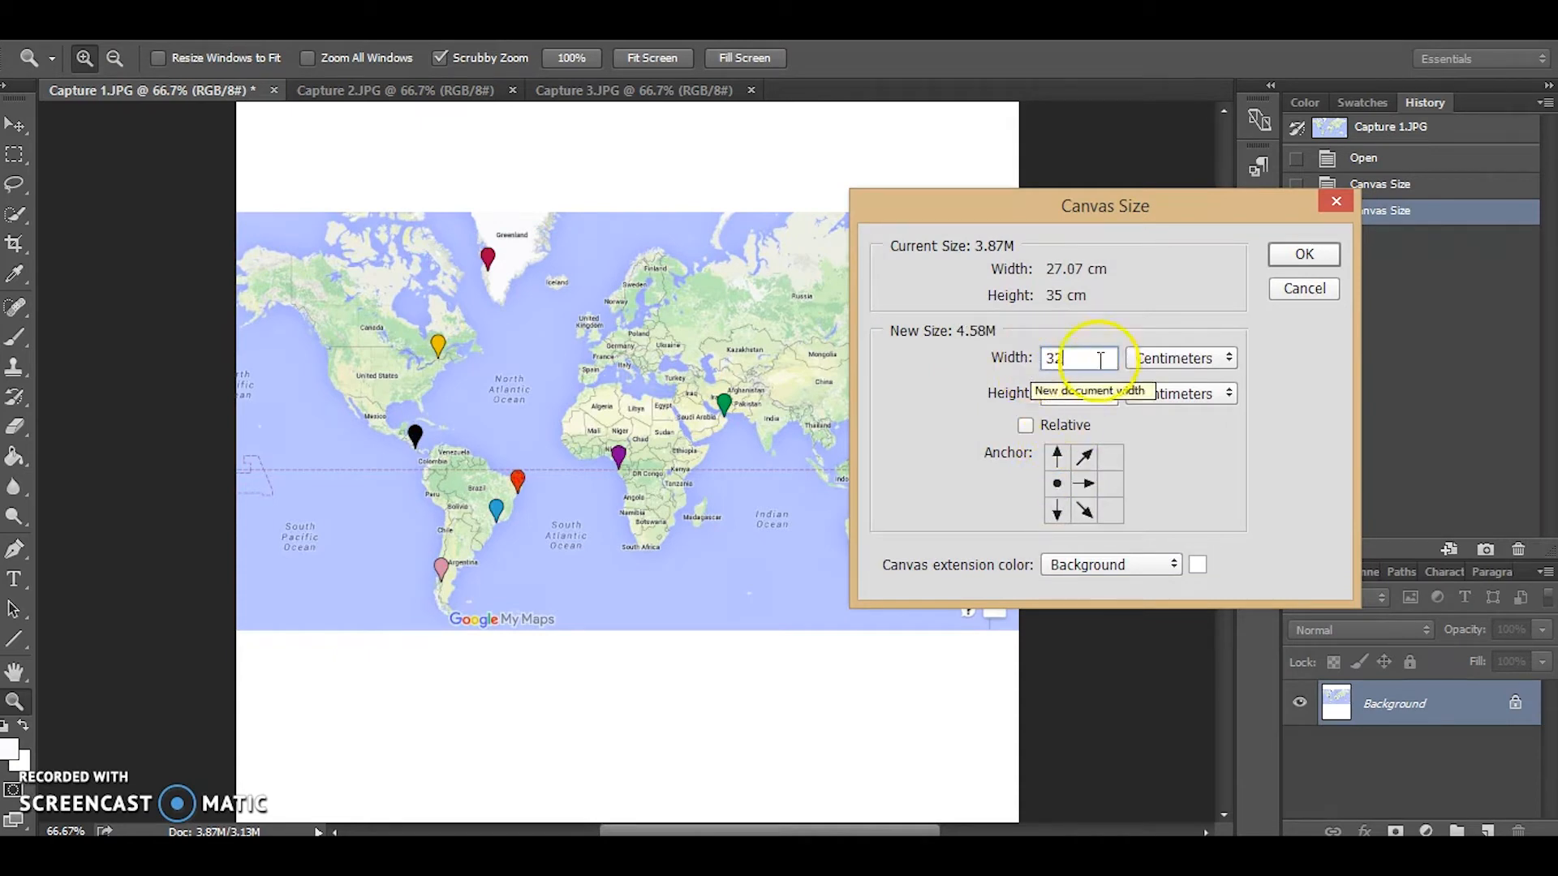
{"action": "left_click", "coordinate": [1301, 254]}
{"action": "left_click_drag", "start_coordinate": [1224, 362], "coordinate": [1213, 331]}
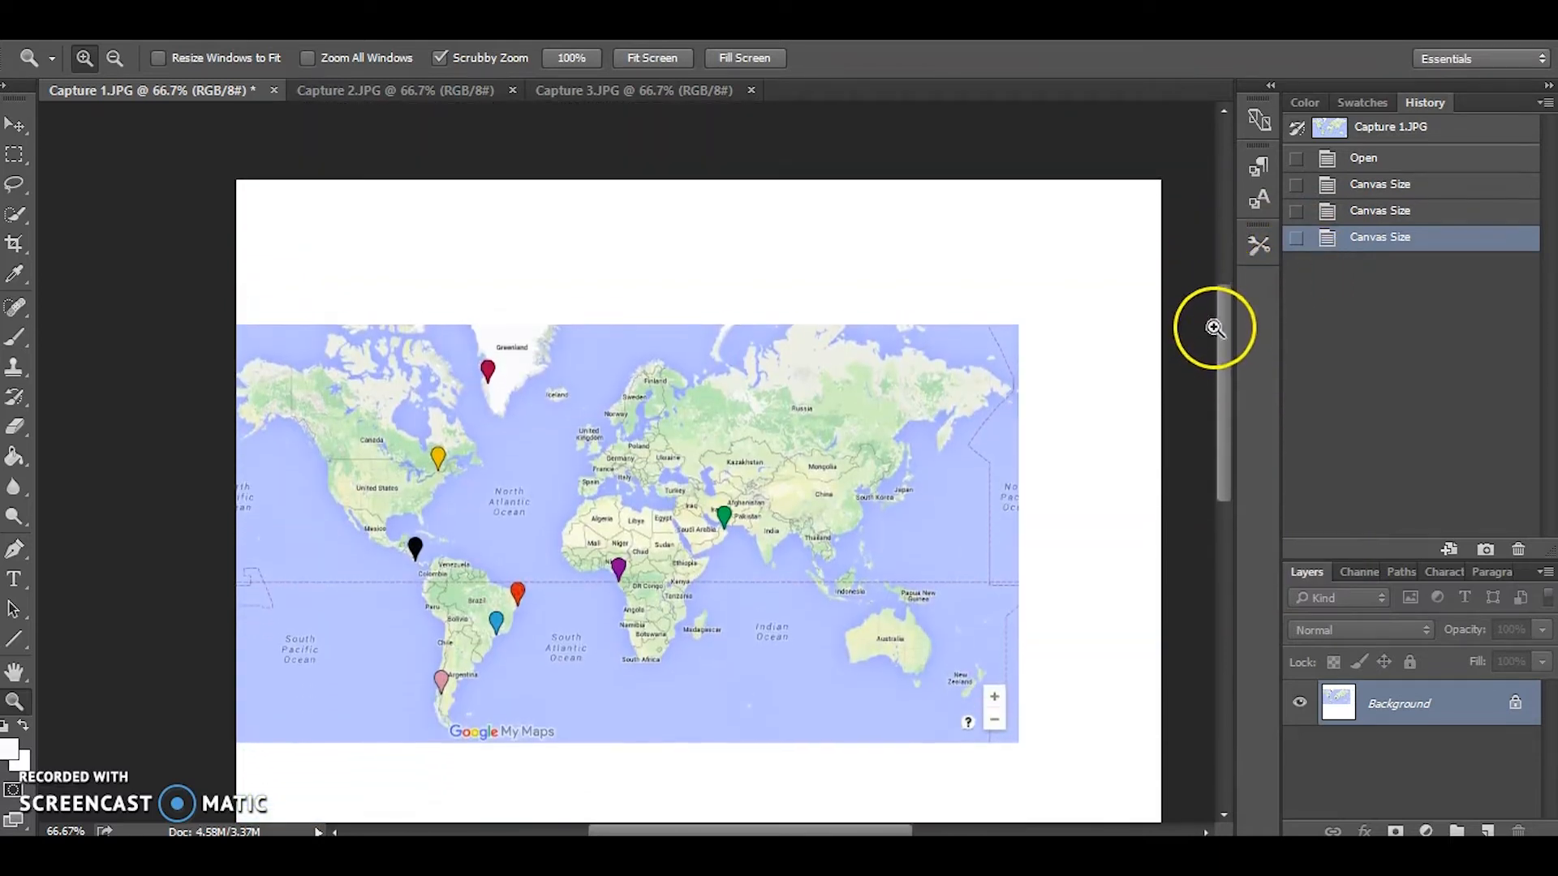
In Capture 2, select the full-width Arctic map except a thin strip along its lower edge, and copy it.
{"action": "left_click", "coordinate": [407, 95]}
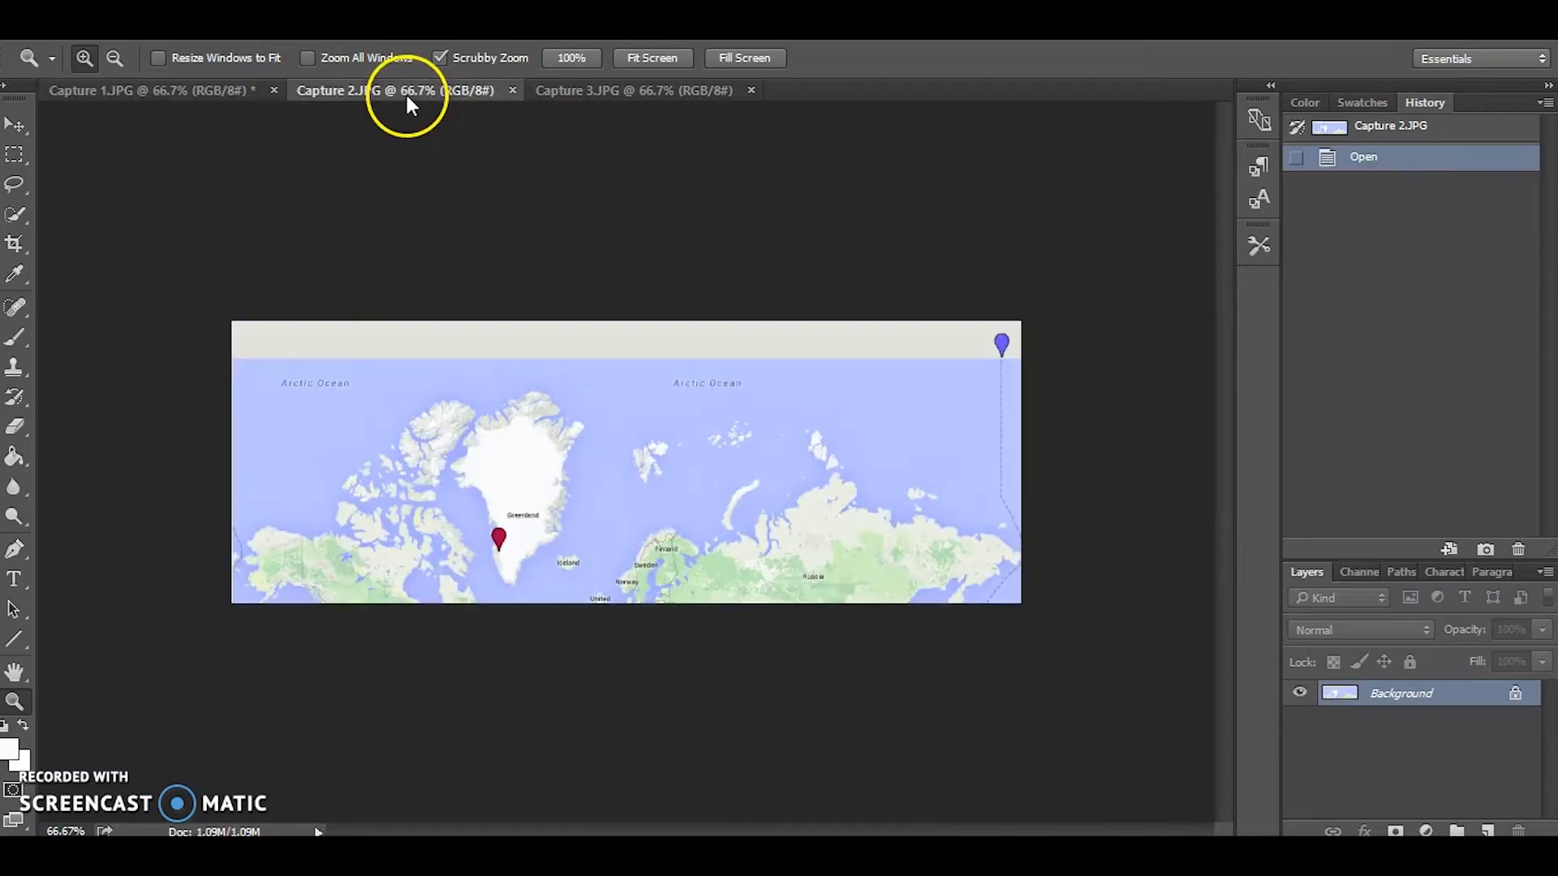
{"action": "left_click", "coordinate": [14, 160]}
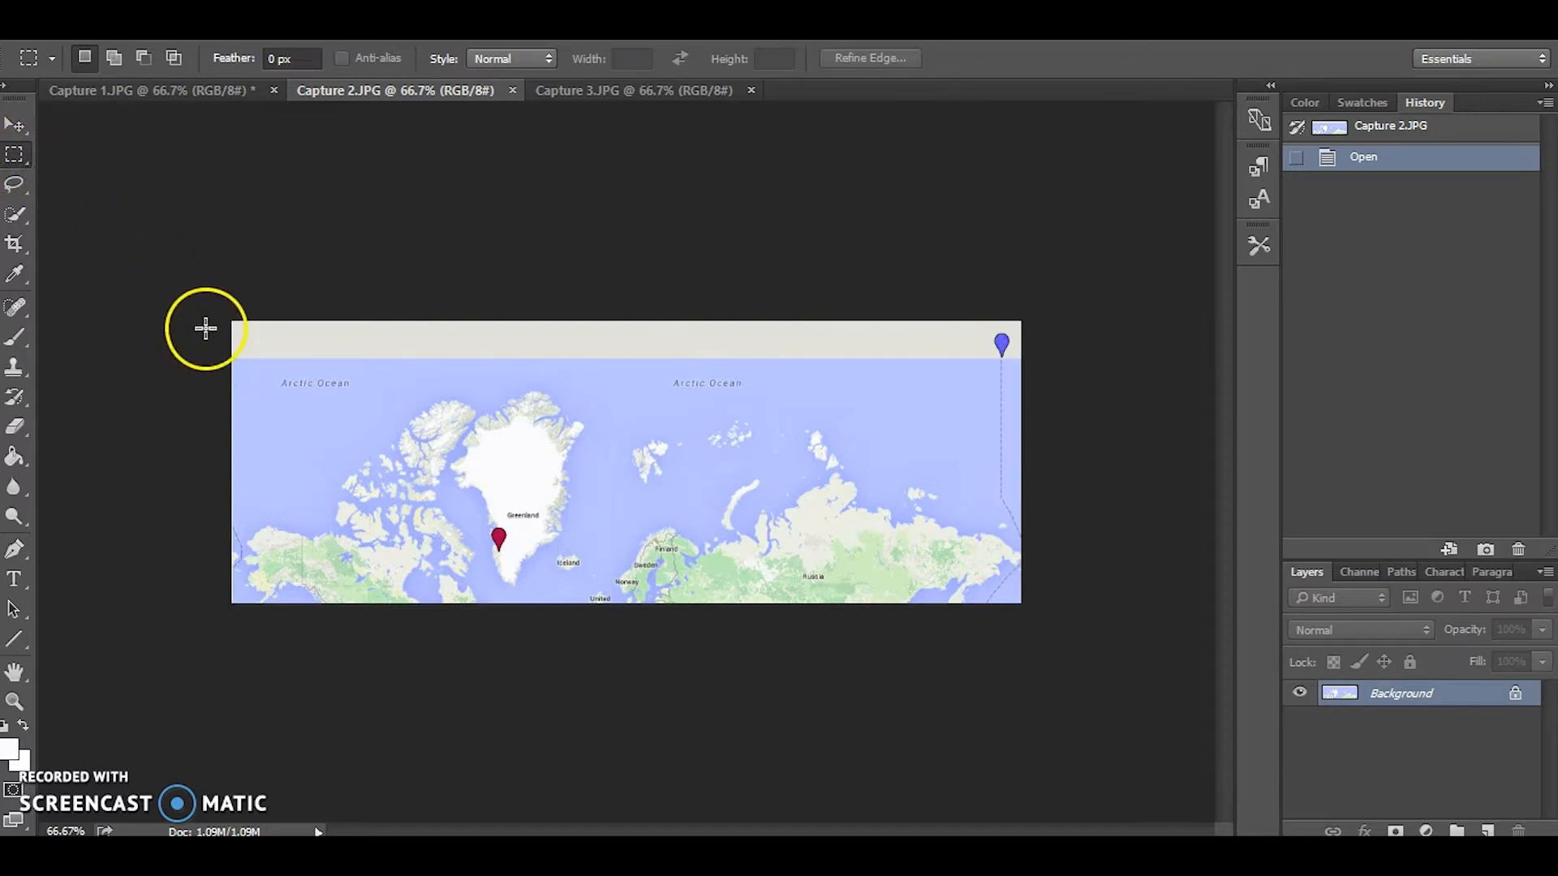
{"action": "left_click_drag", "start_coordinate": [230, 321], "coordinate": [1039, 586]}
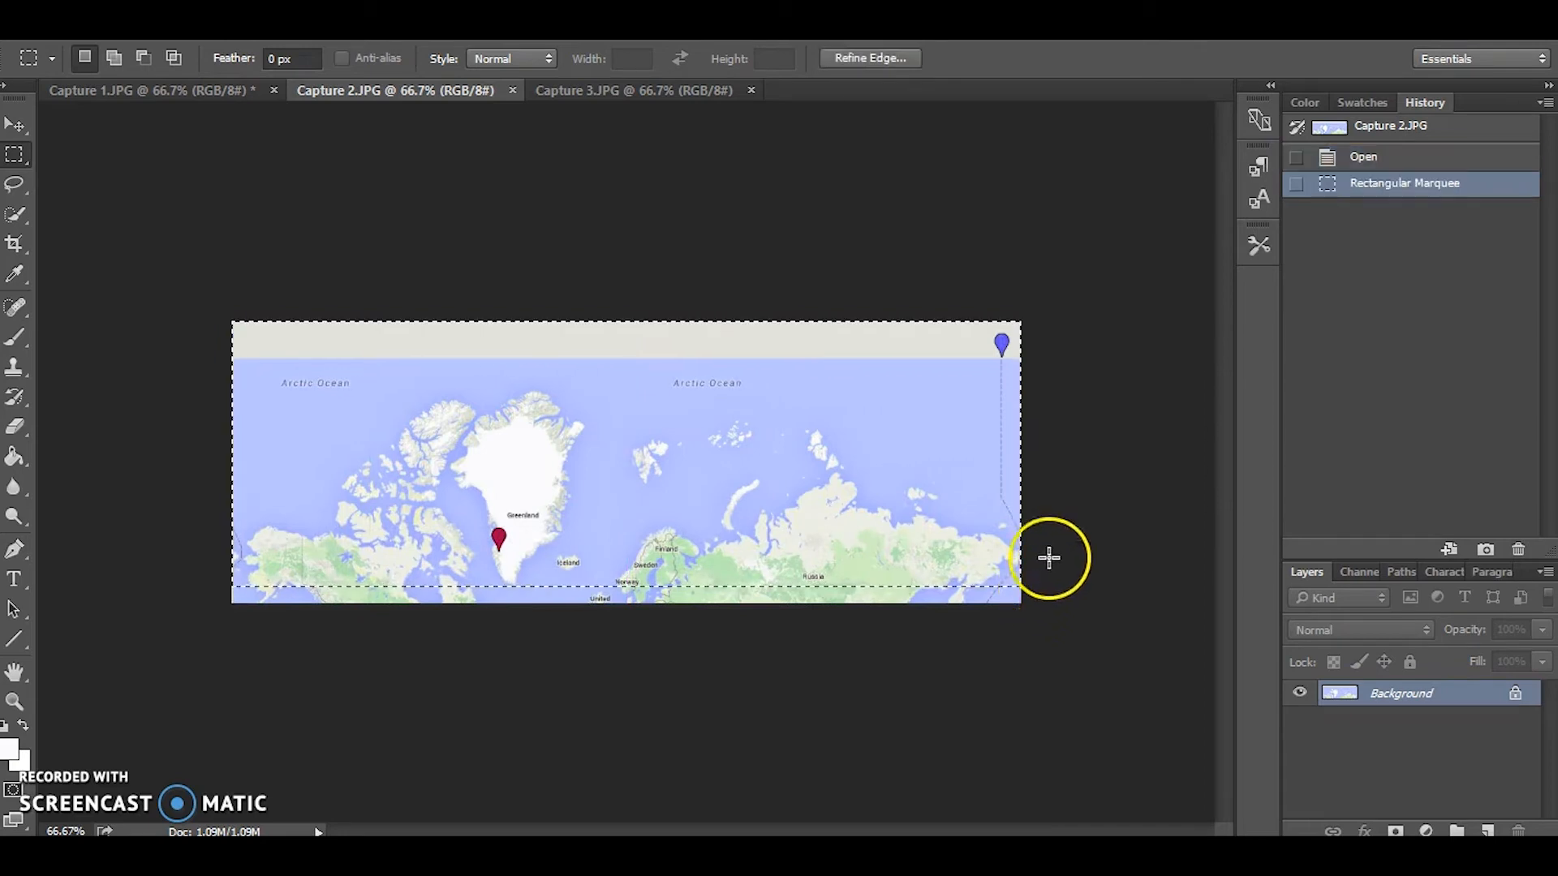
{"action": "left_click", "coordinate": [134, 28]}
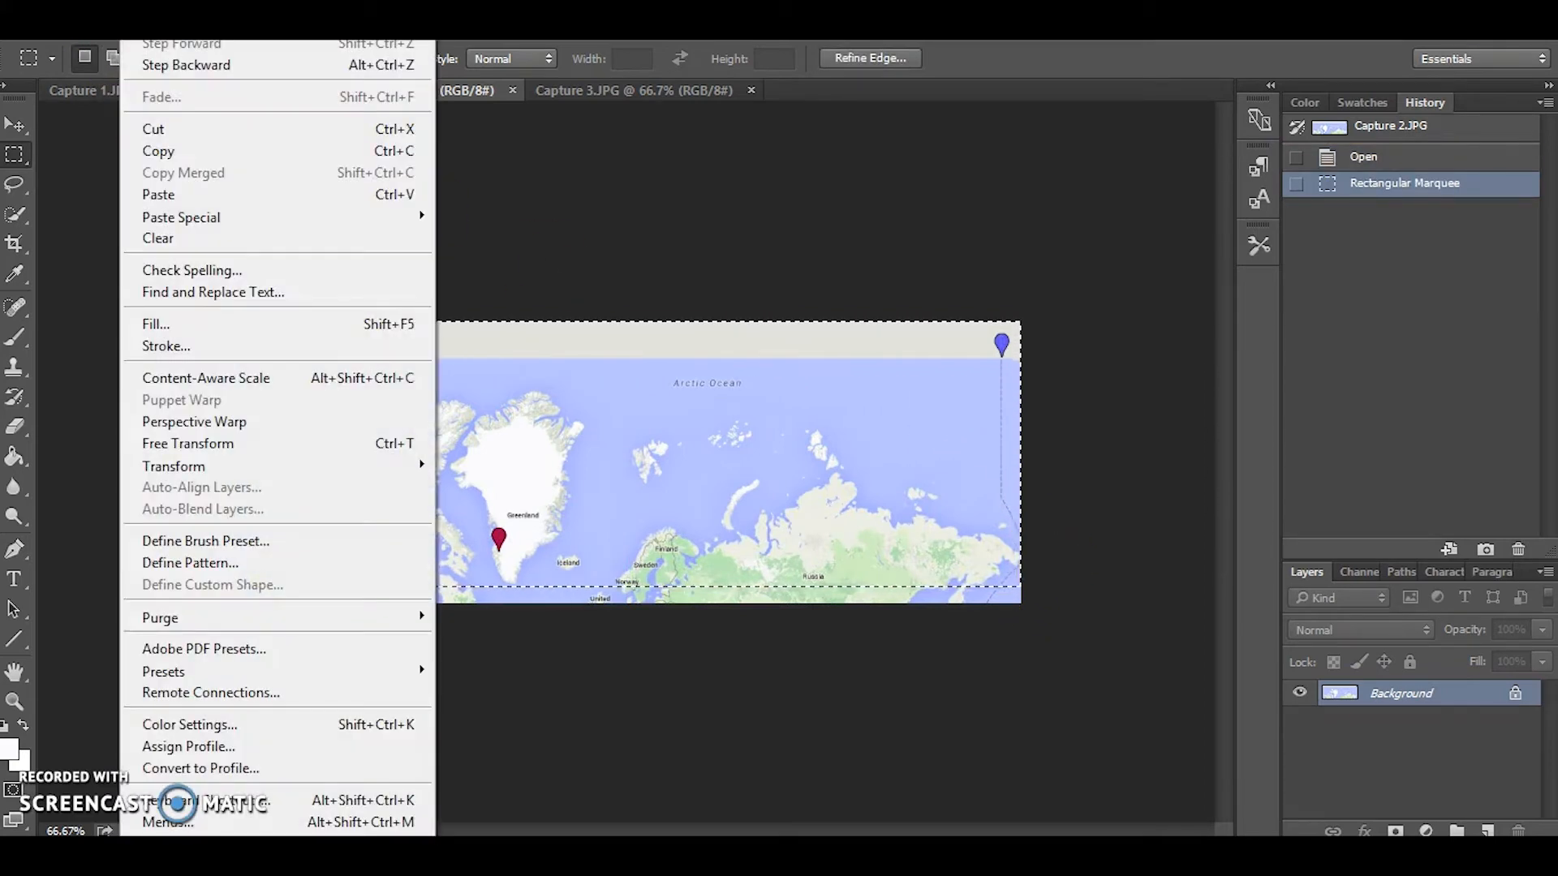
{"action": "left_click", "coordinate": [146, 146]}
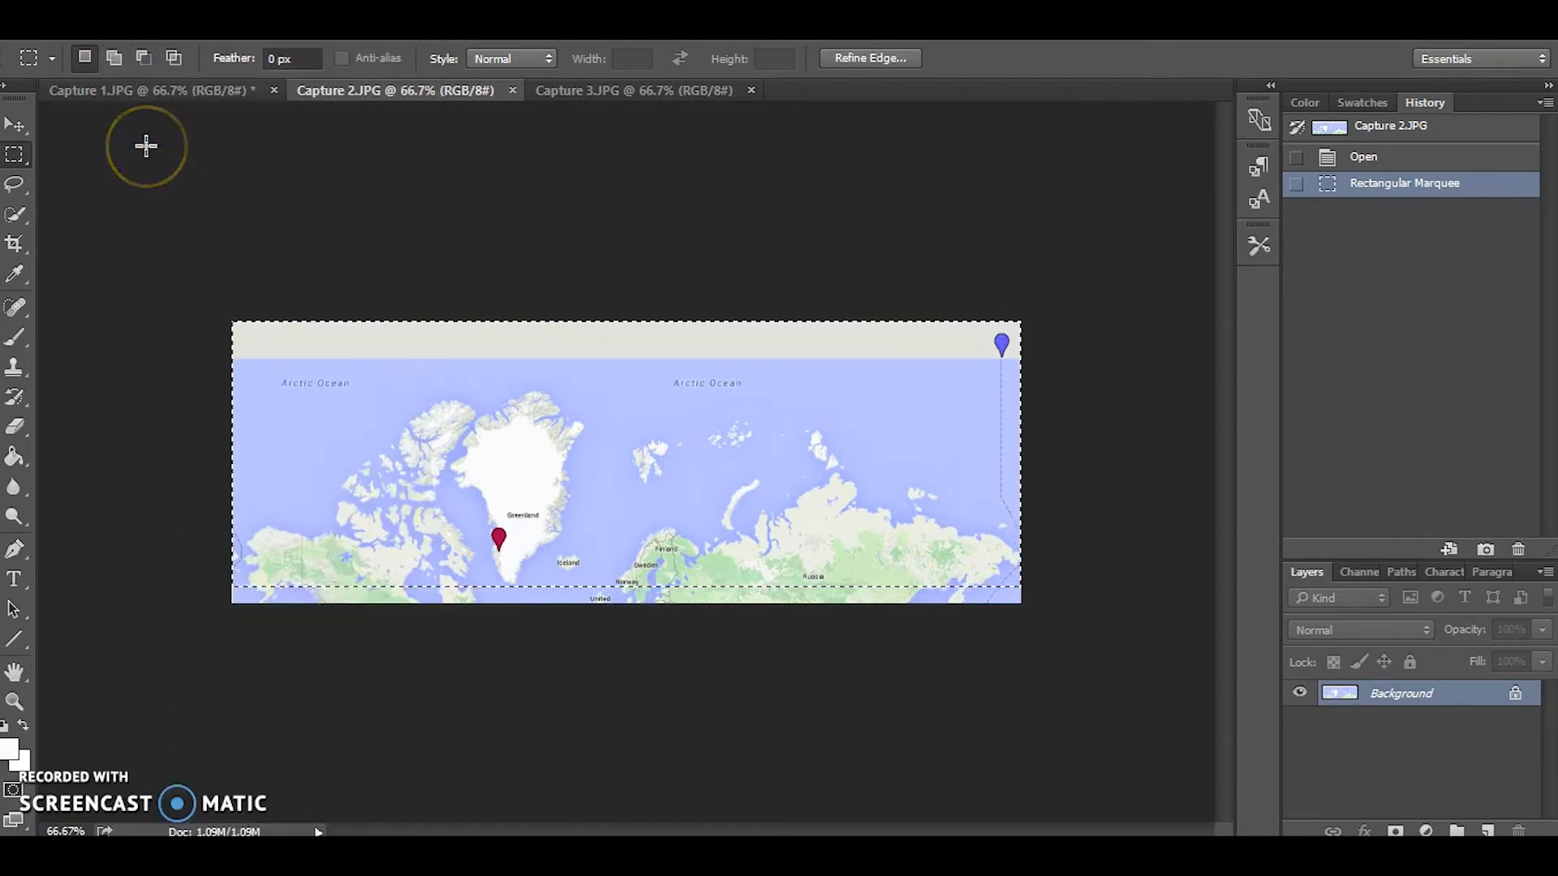
Paste the copied Arctic map into Capture 1 and move it up over the world map so Greenland roughly overlaps.
{"action": "left_click", "coordinate": [142, 90]}
{"action": "left_click", "coordinate": [134, 28]}
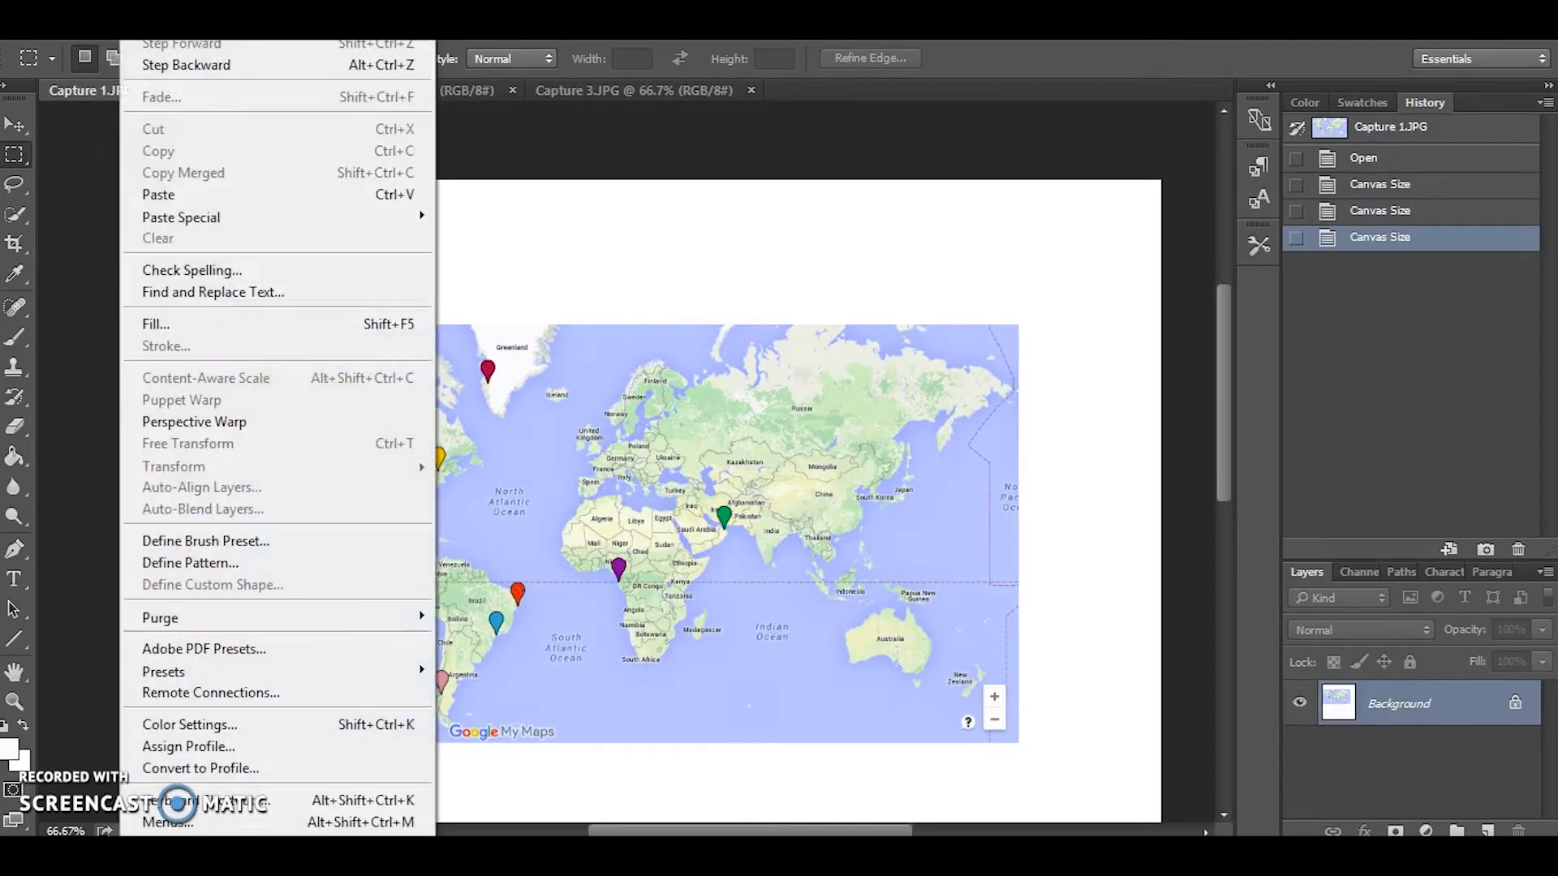
{"action": "left_click", "coordinate": [149, 191]}
{"action": "left_click", "coordinate": [13, 125]}
{"action": "left_click_drag", "start_coordinate": [660, 445], "coordinate": [643, 302]}
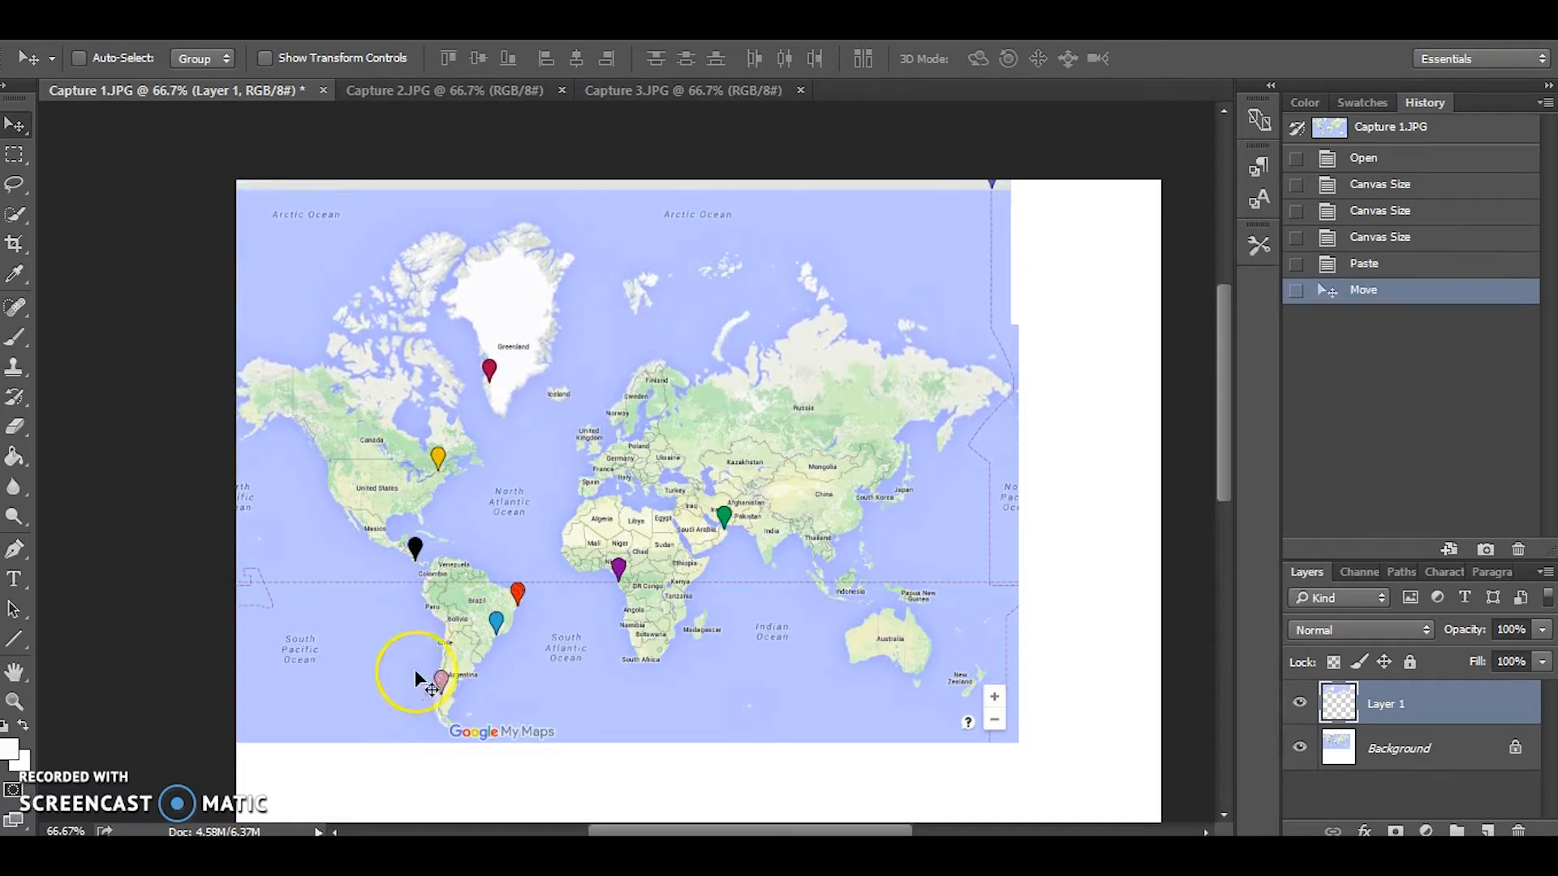
Fine-tune the pasted Arctic layer's position at 400% zoom so southern Greenland and the nearby coastlines align with the map beneath.
{"action": "left_click", "coordinate": [14, 701]}
{"action": "left_click_drag", "start_coordinate": [513, 410], "coordinate": [494, 515]}
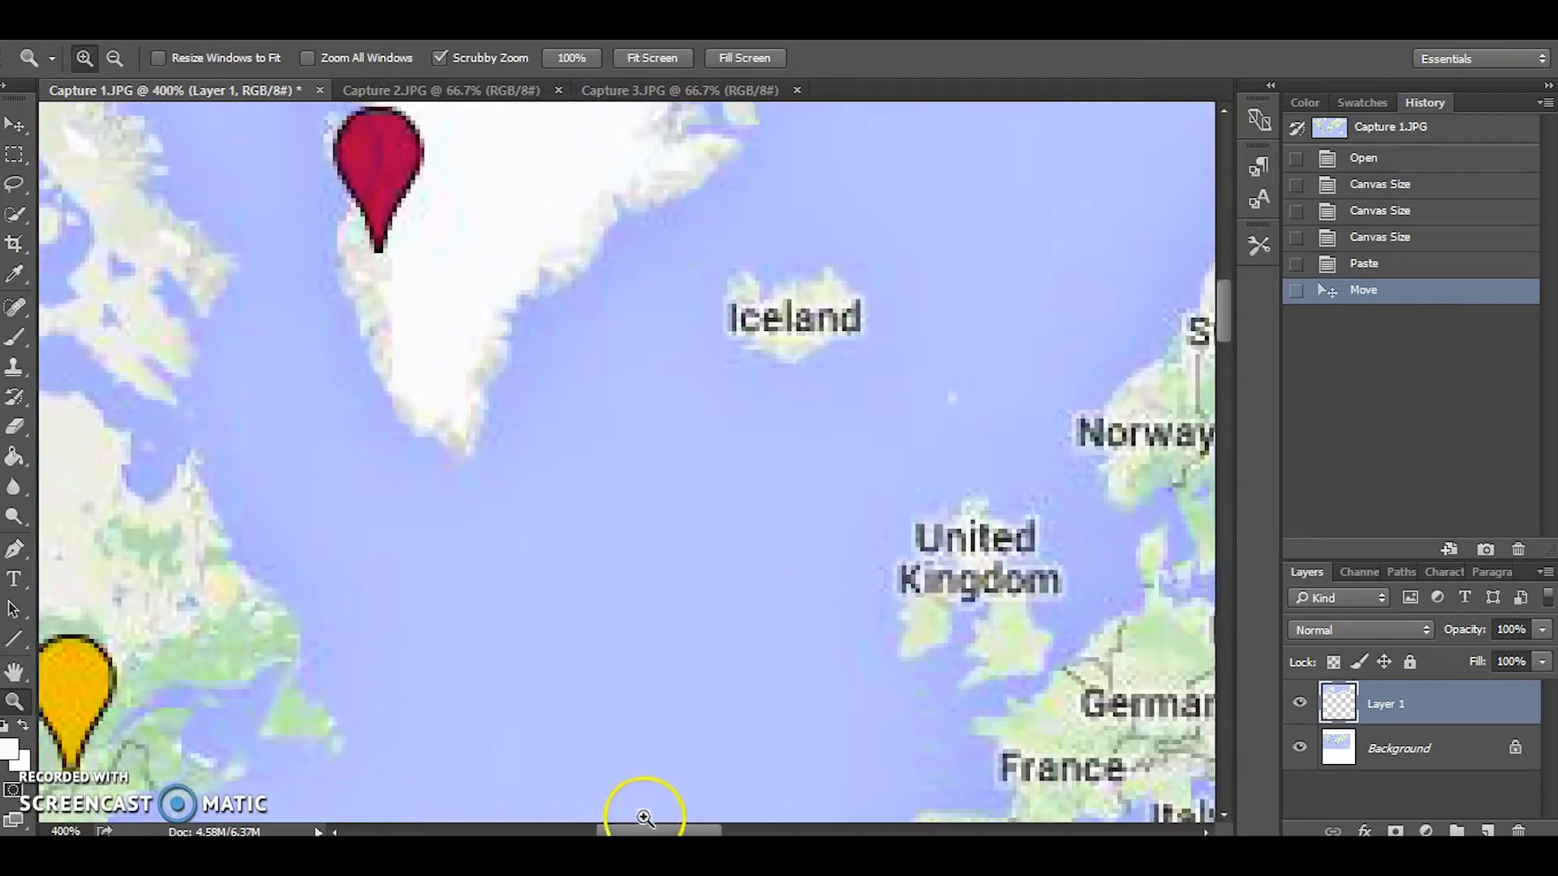
{"action": "left_click_drag", "start_coordinate": [650, 829], "coordinate": [625, 830]}
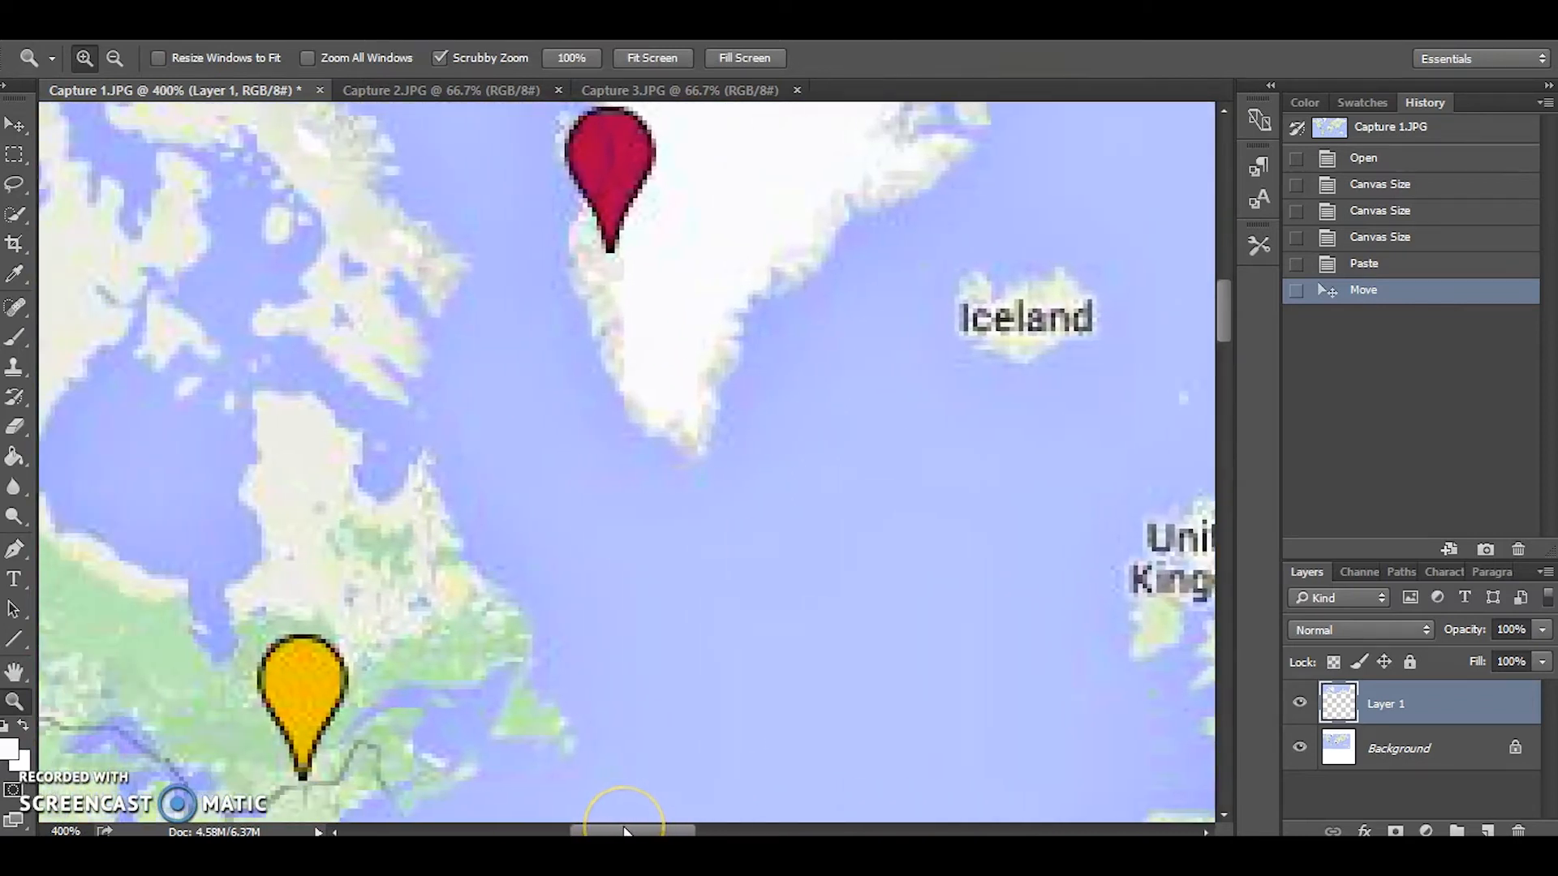
{"action": "left_click", "coordinate": [13, 130]}
{"action": "mouse_move", "coordinate": [693, 298]}
{"action": "left_mouse_down"}
{"action": "mouse_move", "coordinate": [680, 252]}
{"action": "mouse_move", "coordinate": [684, 306]}
{"action": "left_mouse_up"}
{"action": "key", "text": "Down"}
{"action": "key", "text": "Down"}
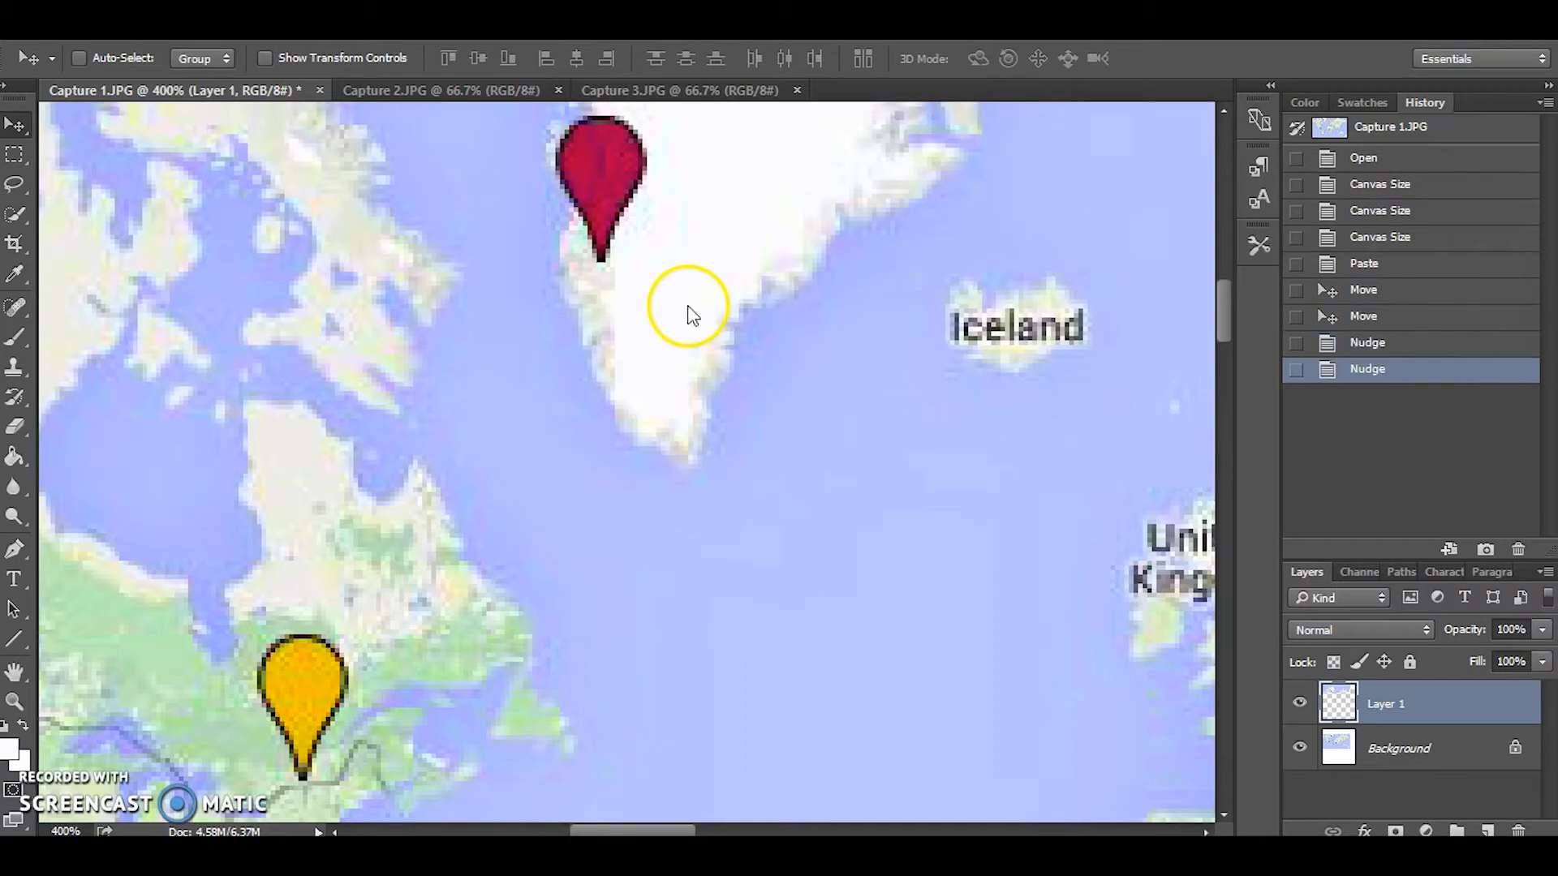
{"action": "key", "text": "Up"}
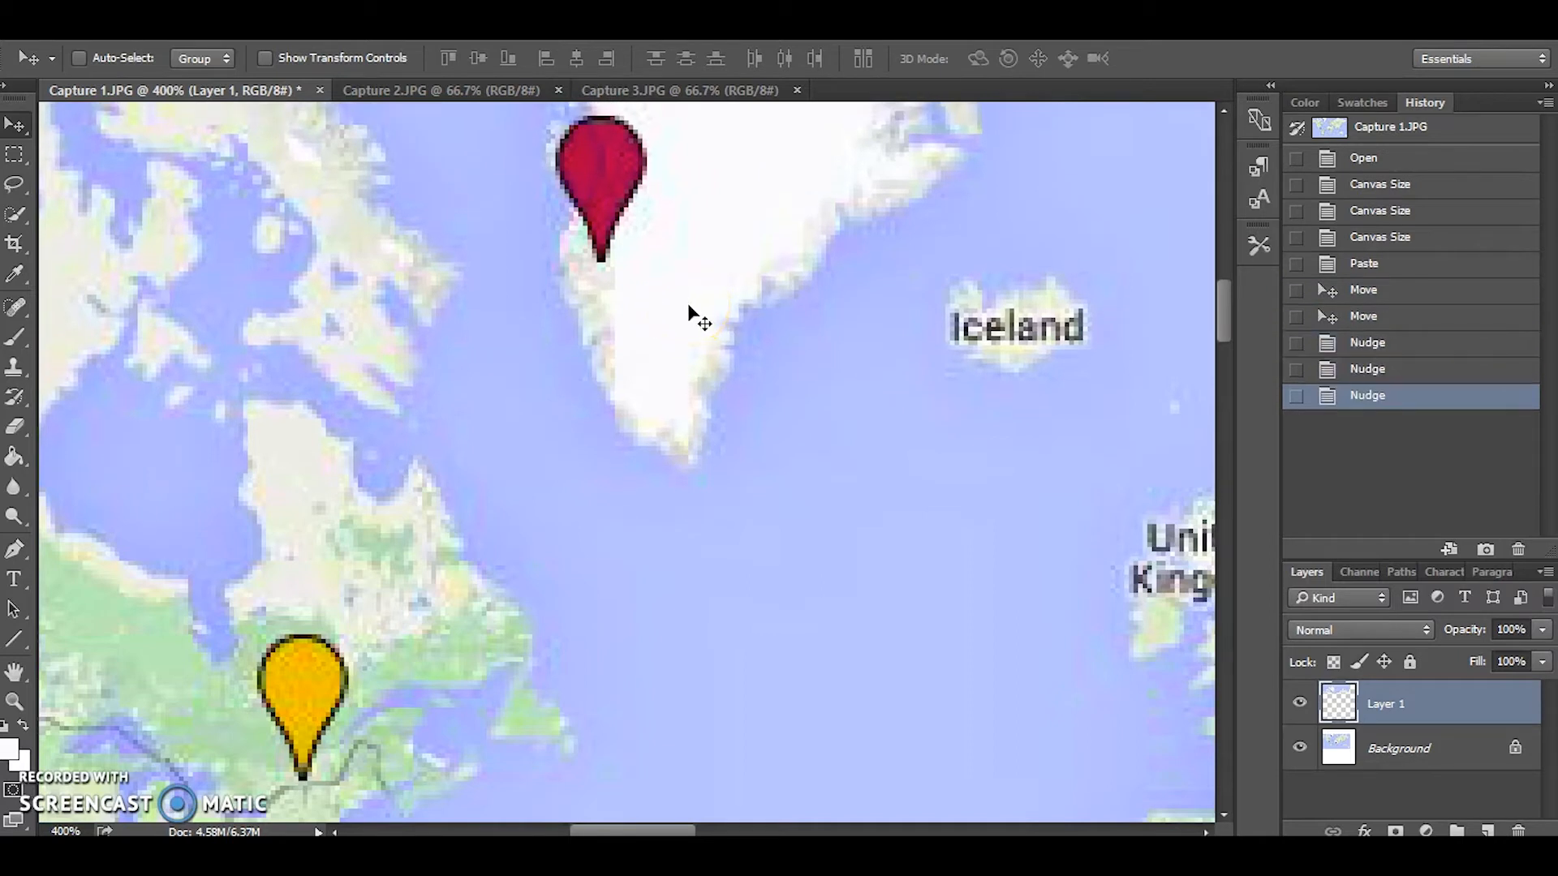
{"action": "left_click_drag", "start_coordinate": [654, 832], "coordinate": [604, 807]}
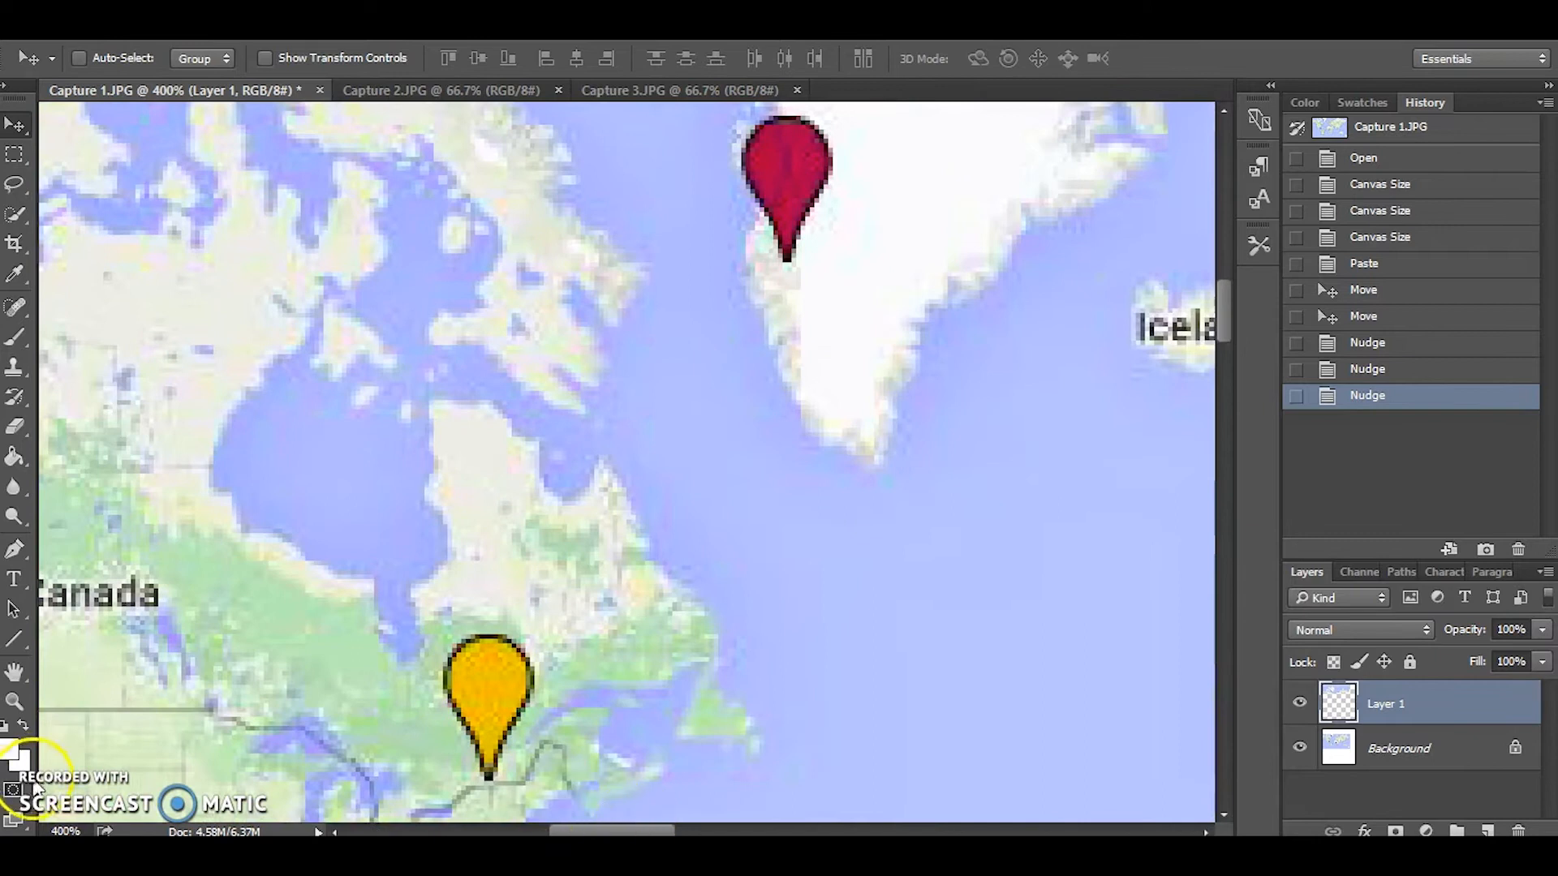
Set Capture 1's canvas height to 37 cm, anchored at the bottom centre, to make room for the North Pole marker.
{"action": "left_click", "coordinate": [13, 703]}
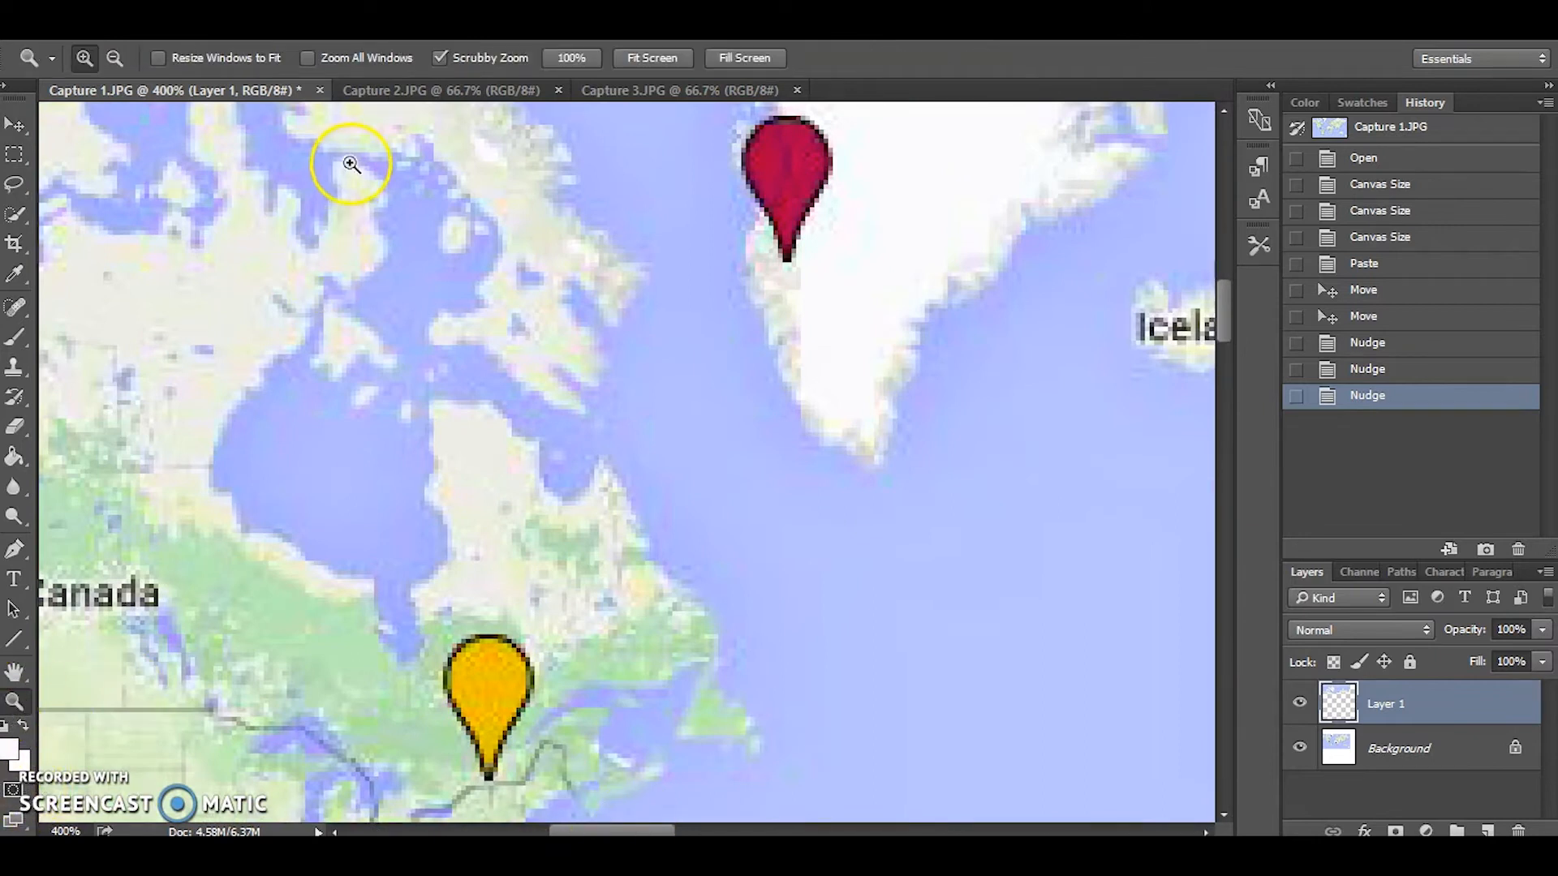
{"action": "right_click", "coordinate": [498, 425]}
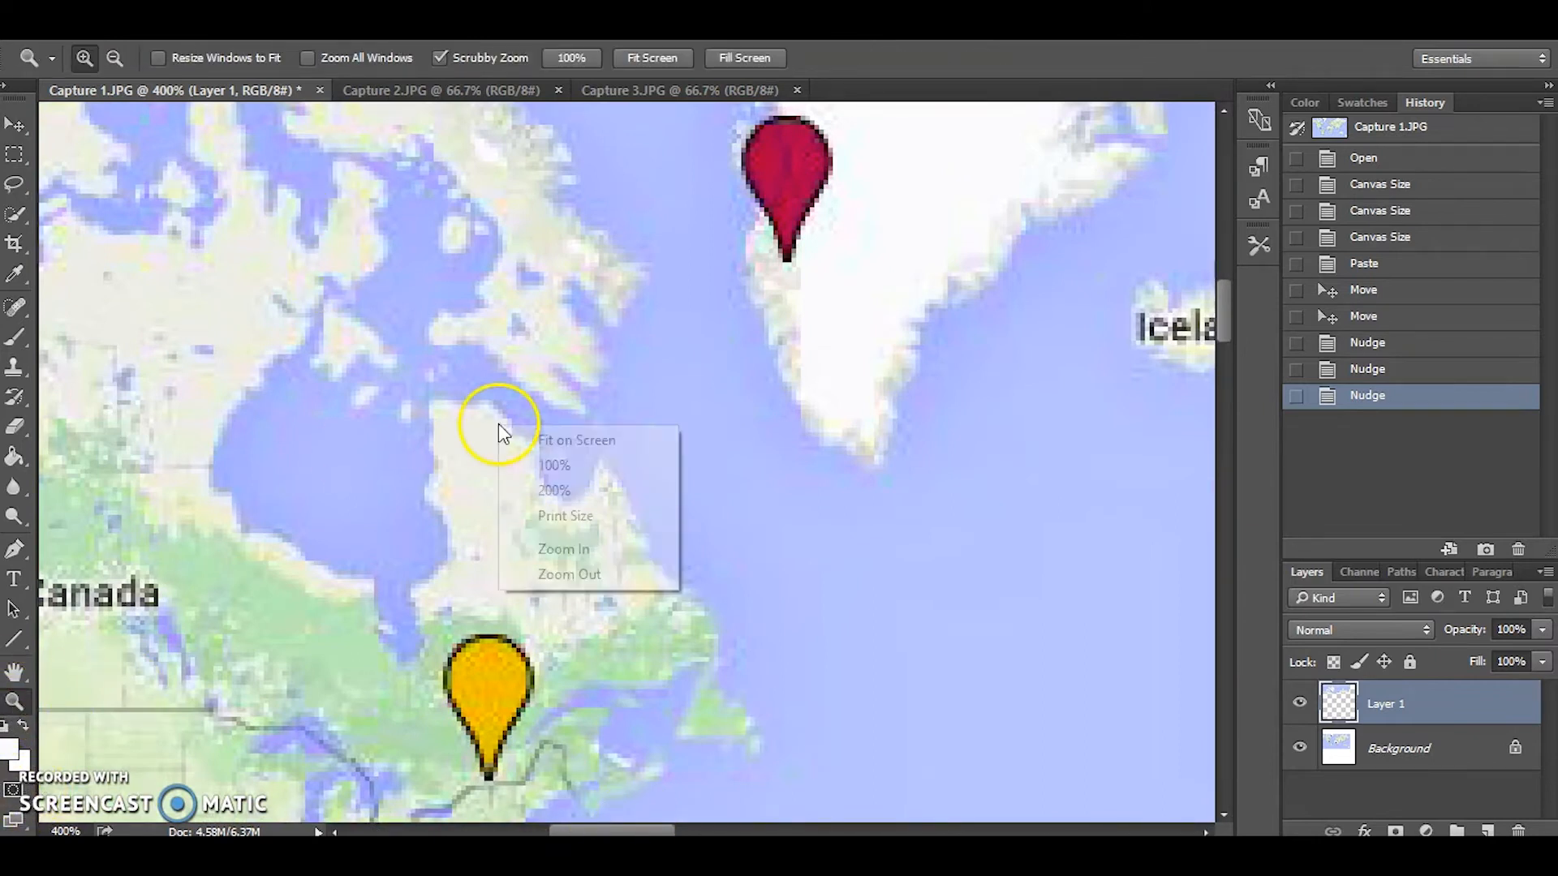
{"action": "left_click", "coordinate": [535, 440]}
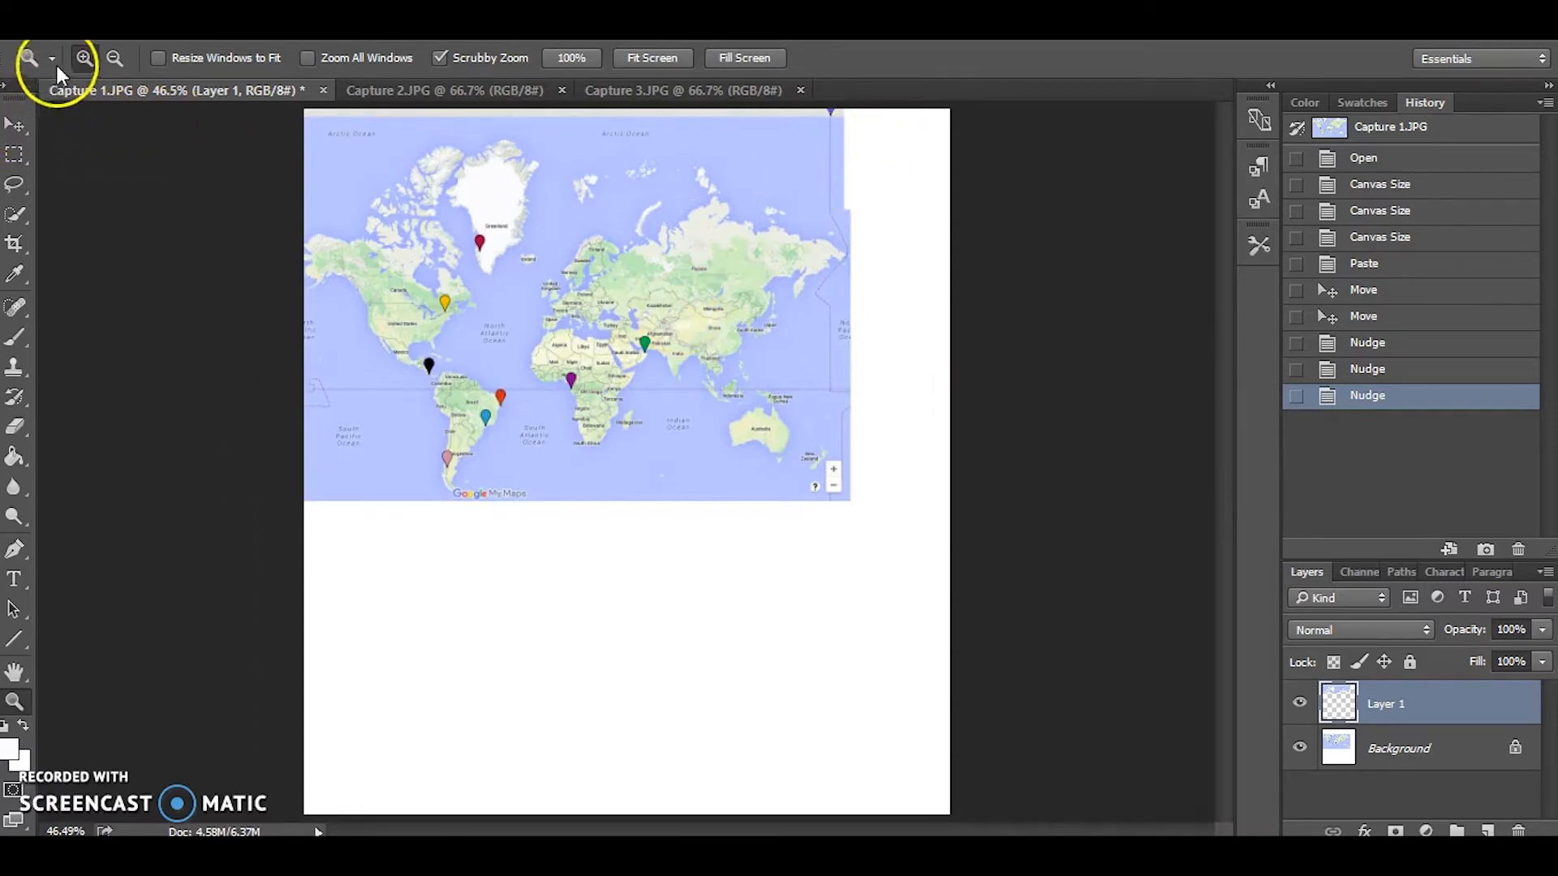
{"action": "left_click", "coordinate": [638, 333], "text": "alt"}
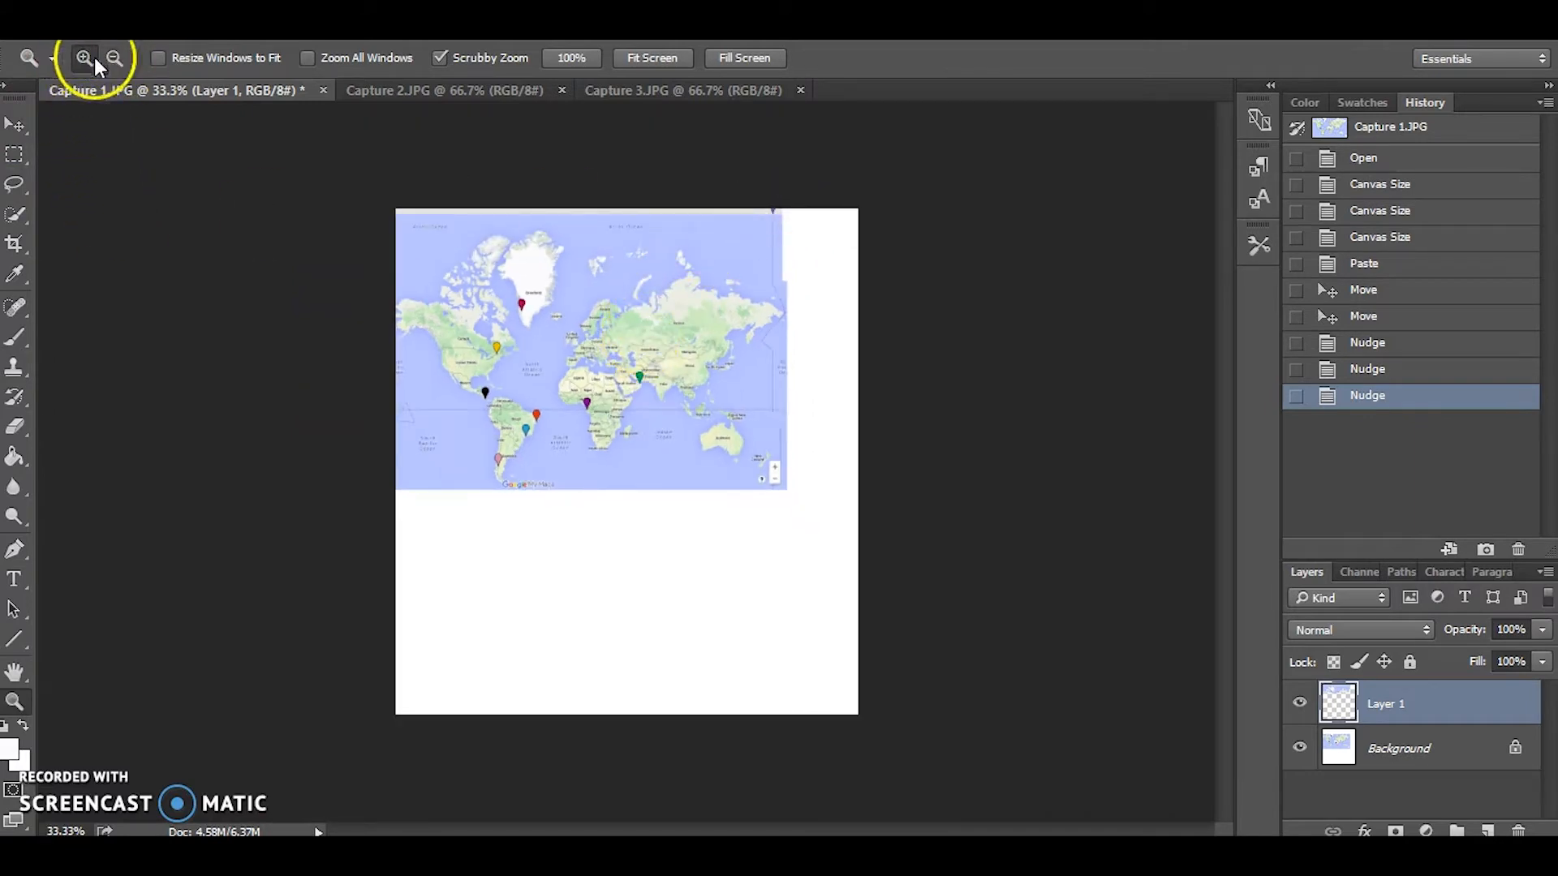
{"action": "left_click", "coordinate": [781, 216]}
{"action": "left_click", "coordinate": [784, 217]}
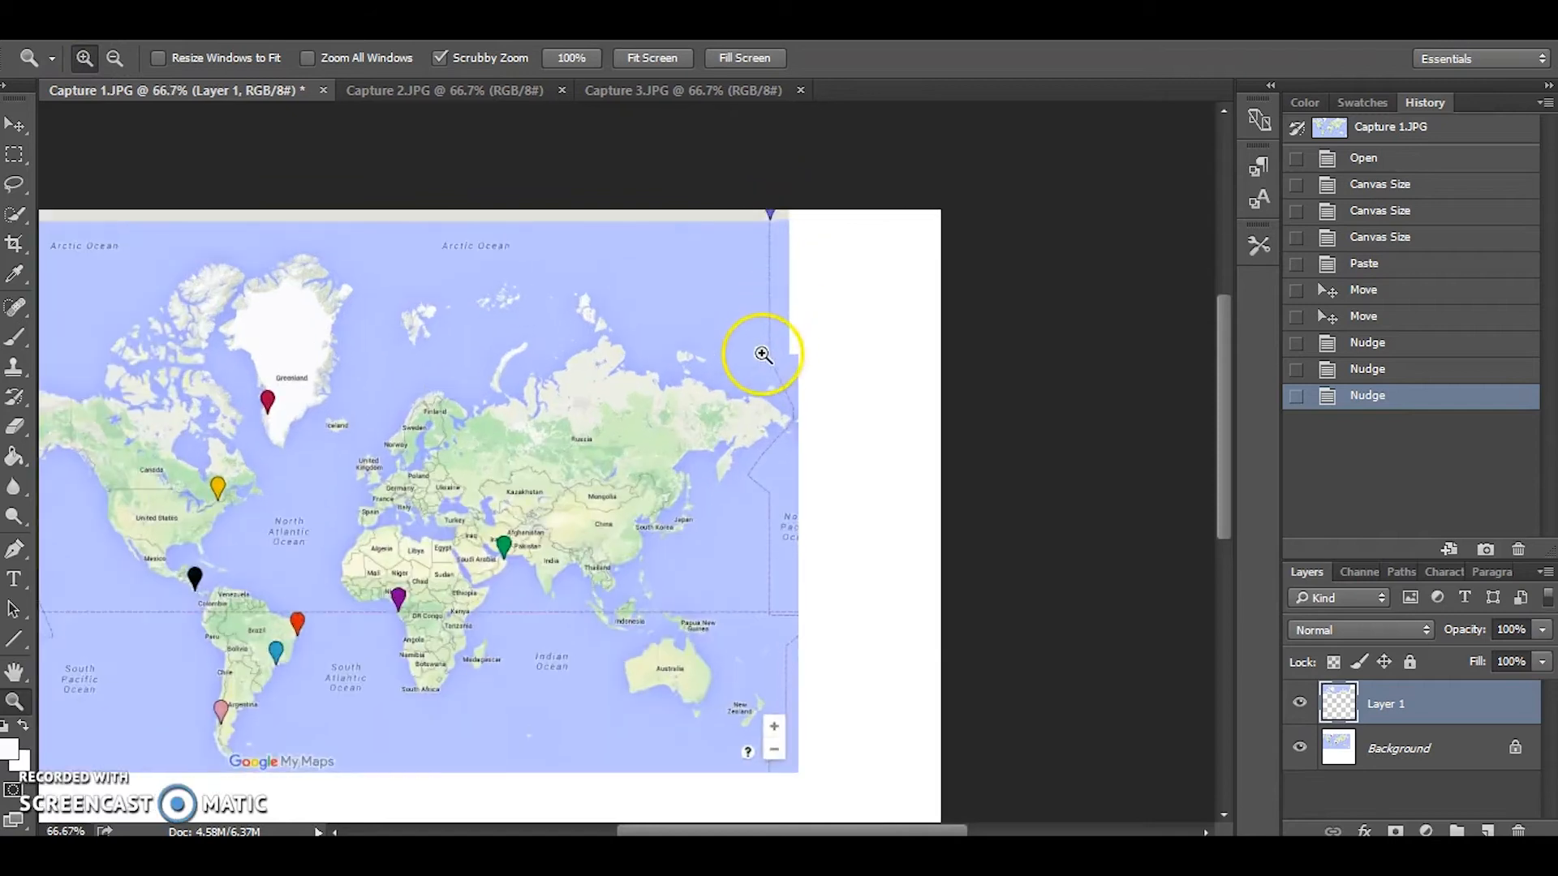
{"action": "left_click", "coordinate": [747, 211]}
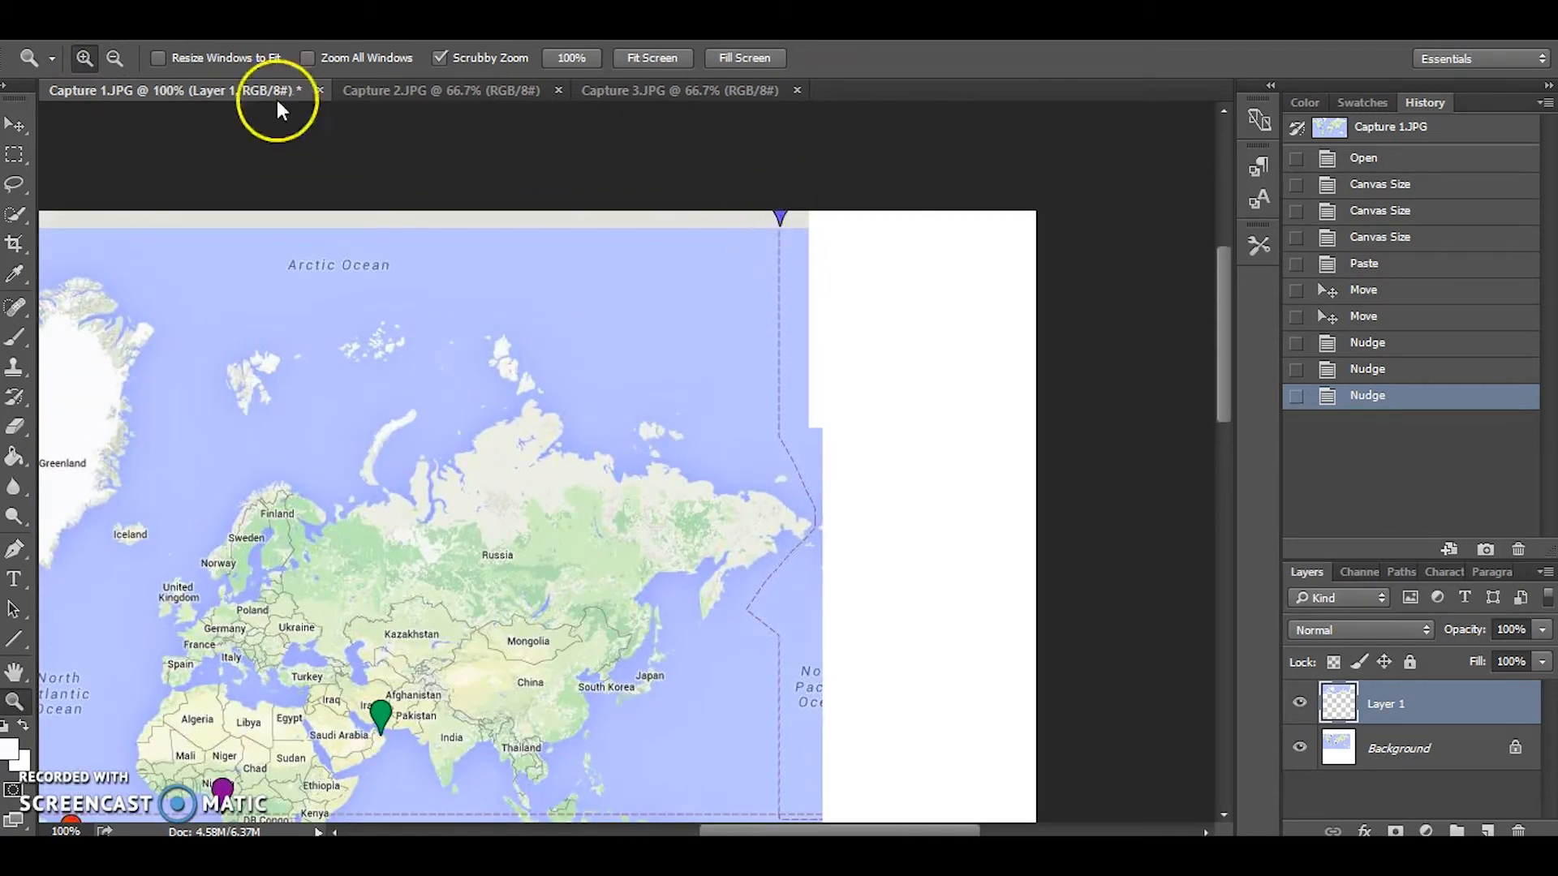
{"action": "left_click", "coordinate": [133, 28]}
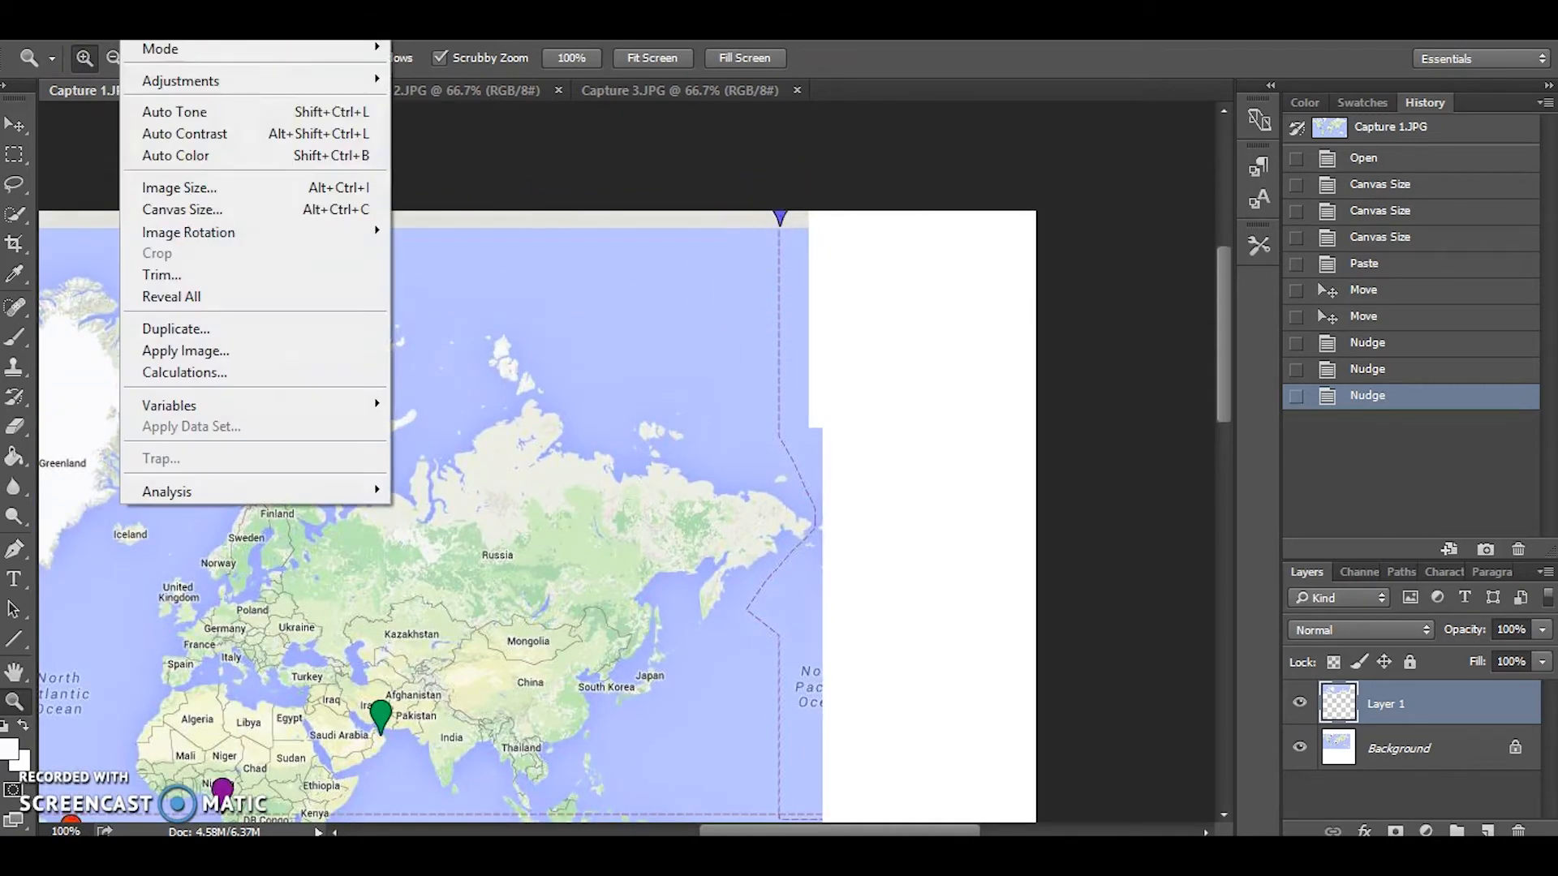
{"action": "left_click", "coordinate": [175, 209]}
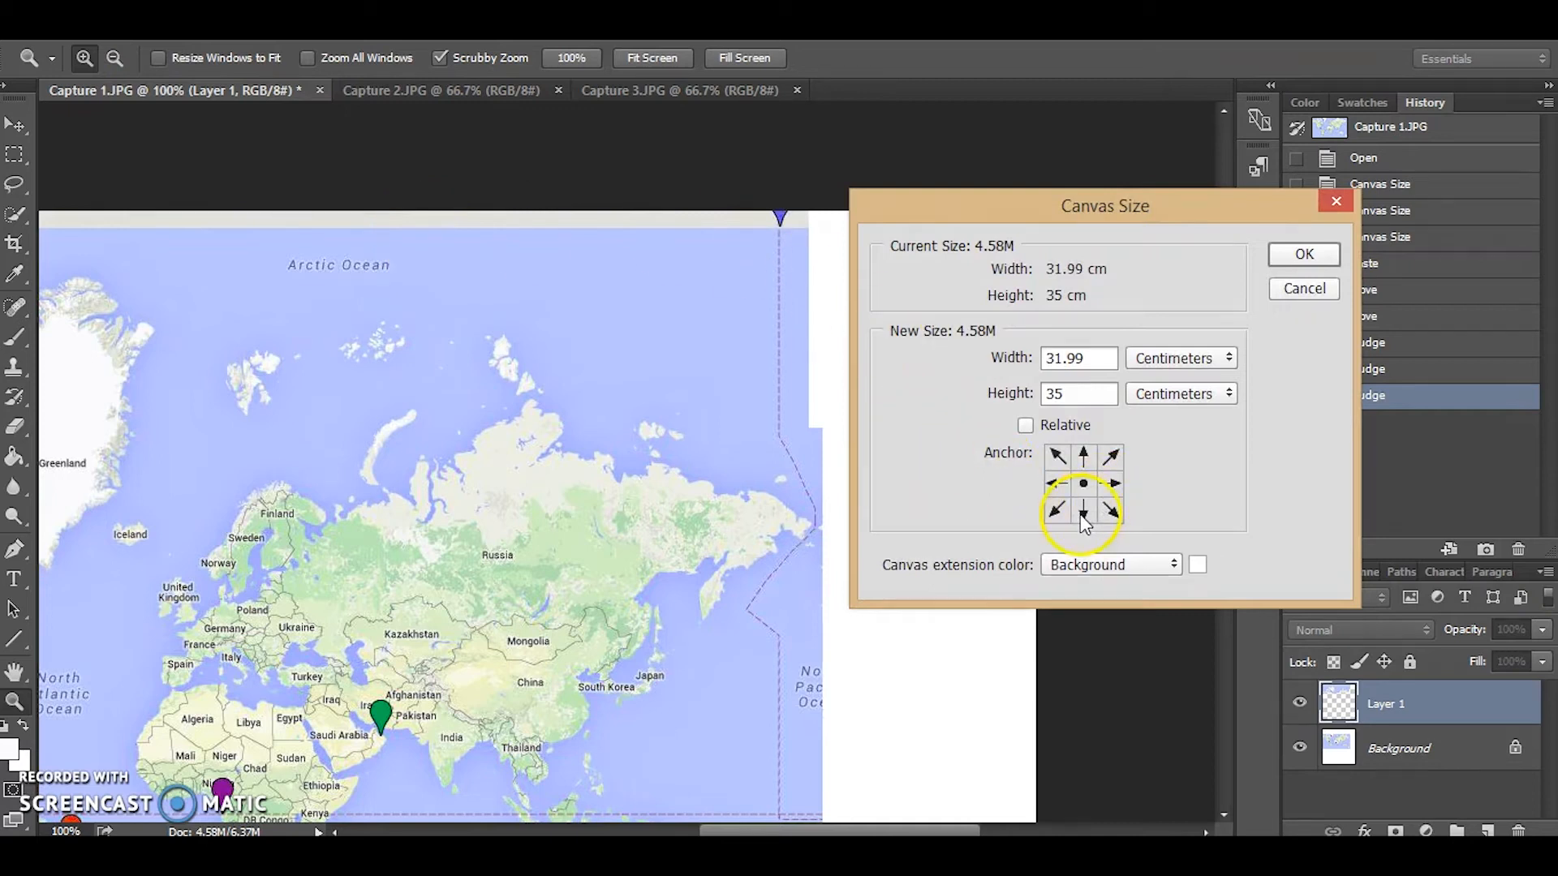
{"action": "type", "text": "37"}
{"action": "left_click", "coordinate": [1290, 262]}
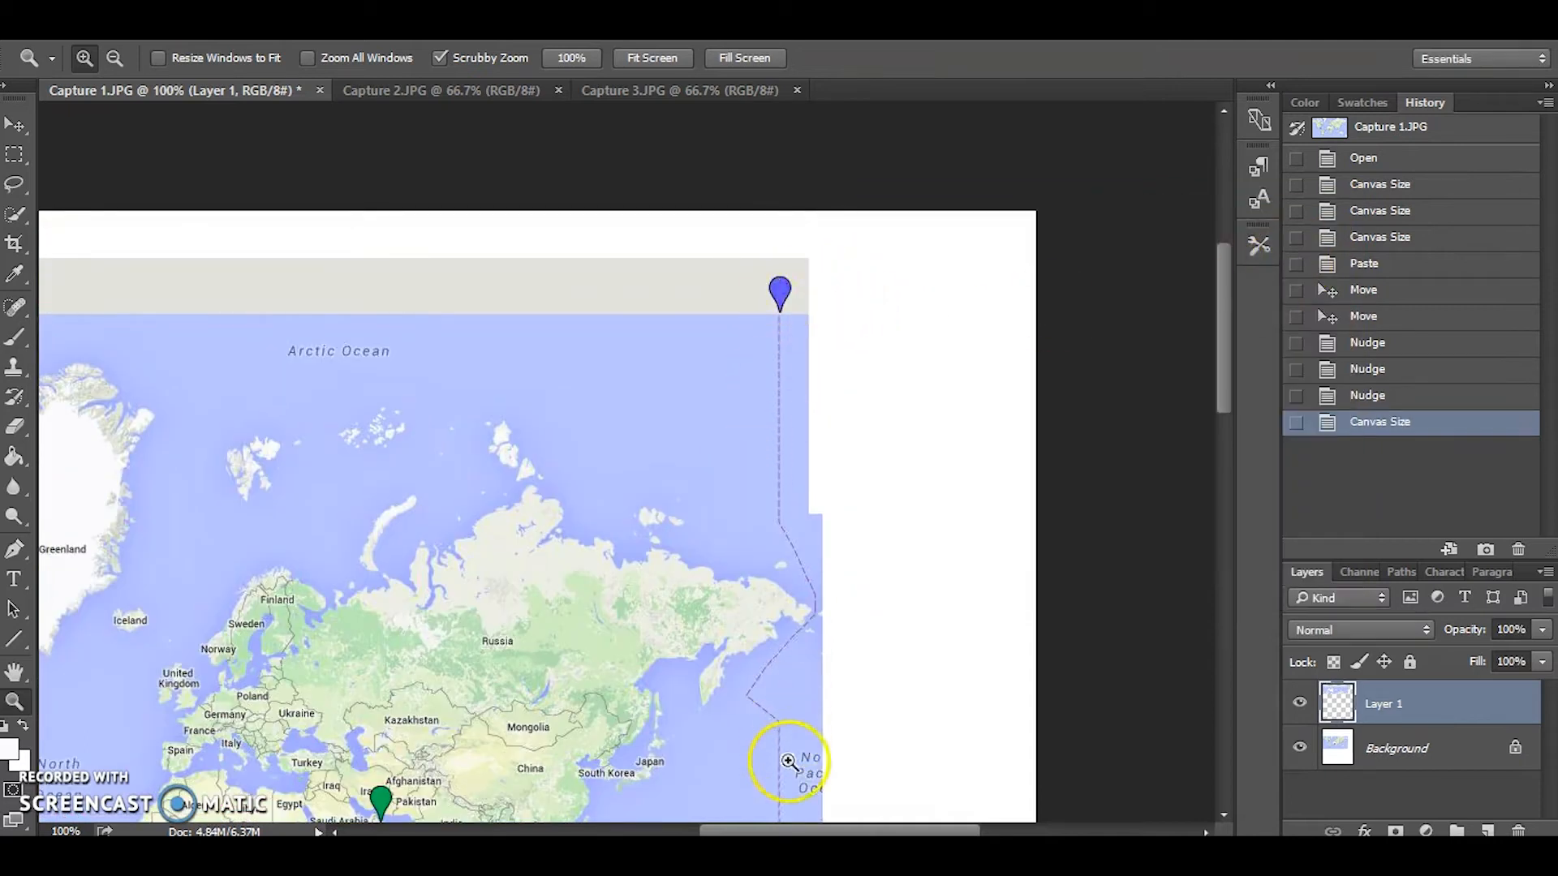
In Capture 3, select the full-width Antarctic area below South America's southern tip, and copy it.
{"action": "left_click_drag", "start_coordinate": [783, 833], "coordinate": [736, 833]}
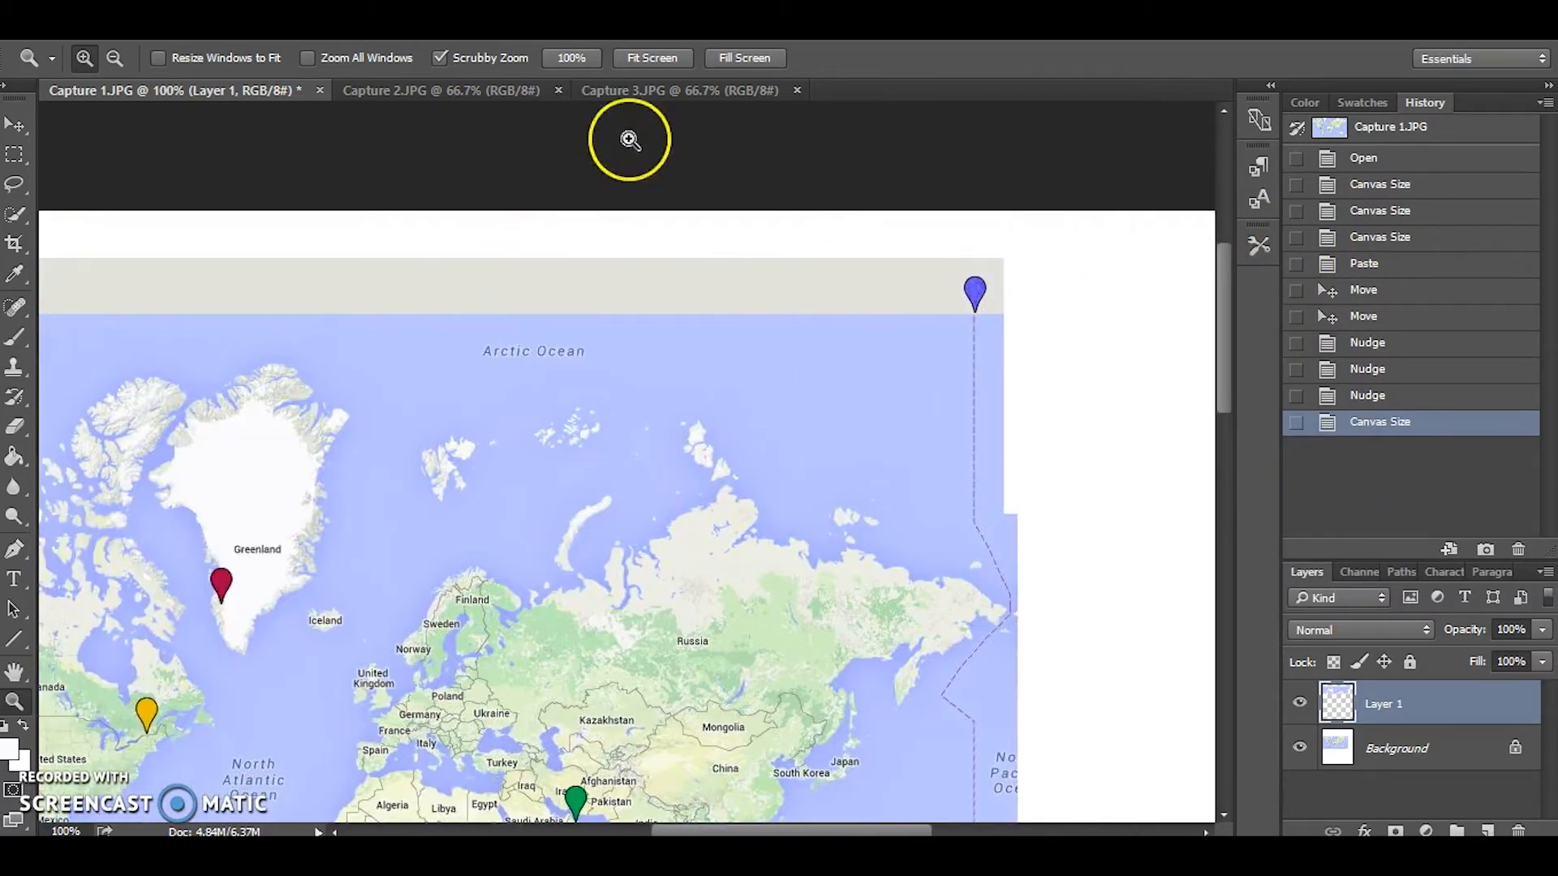
{"action": "left_click", "coordinate": [651, 61]}
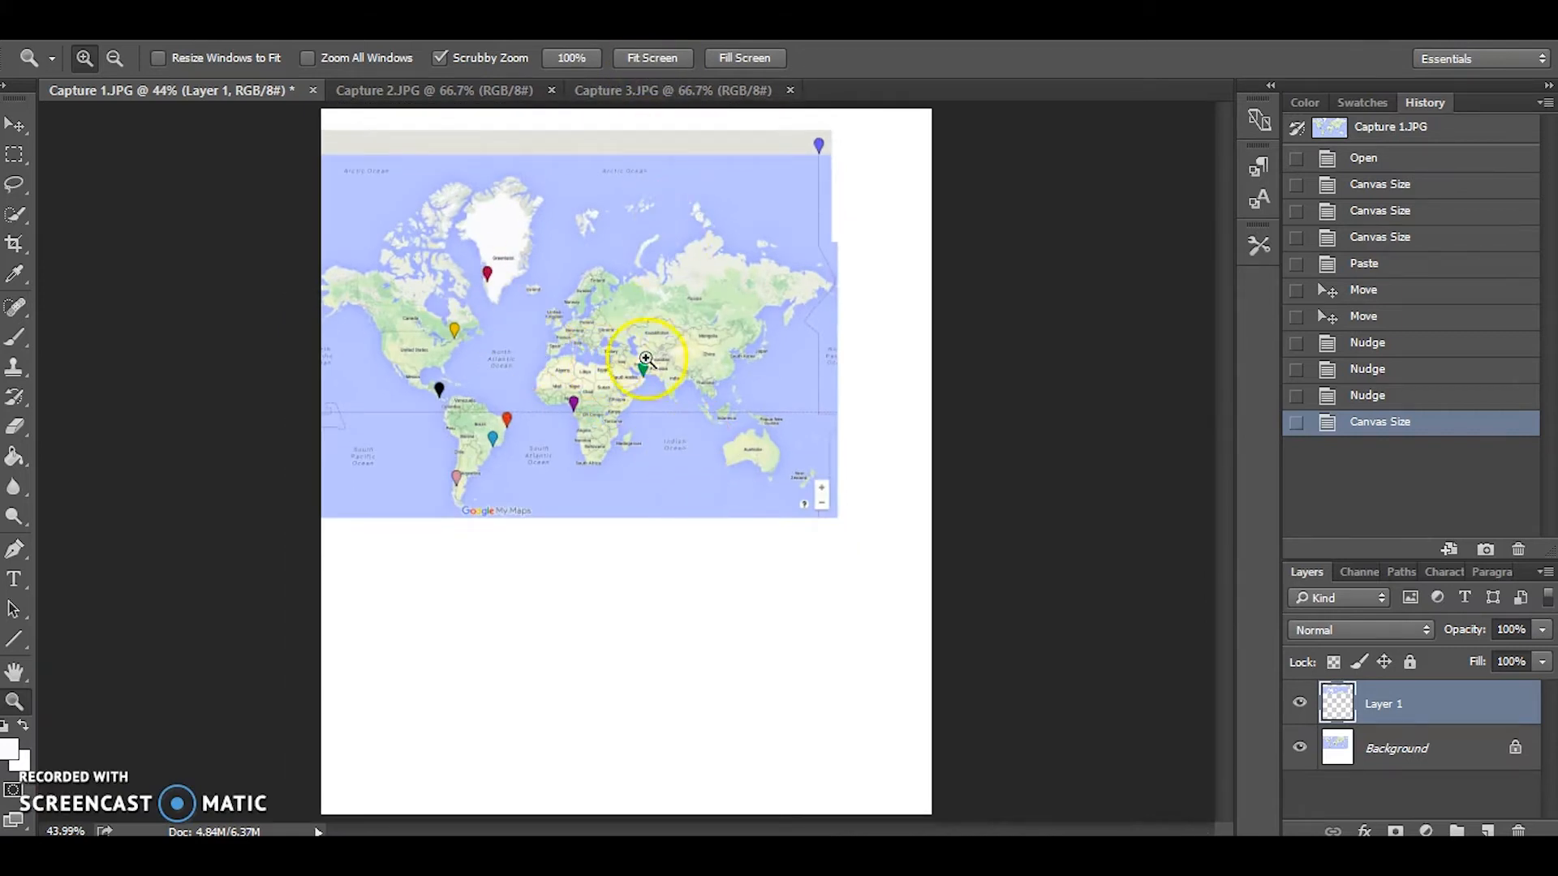
{"action": "left_click", "coordinate": [634, 92]}
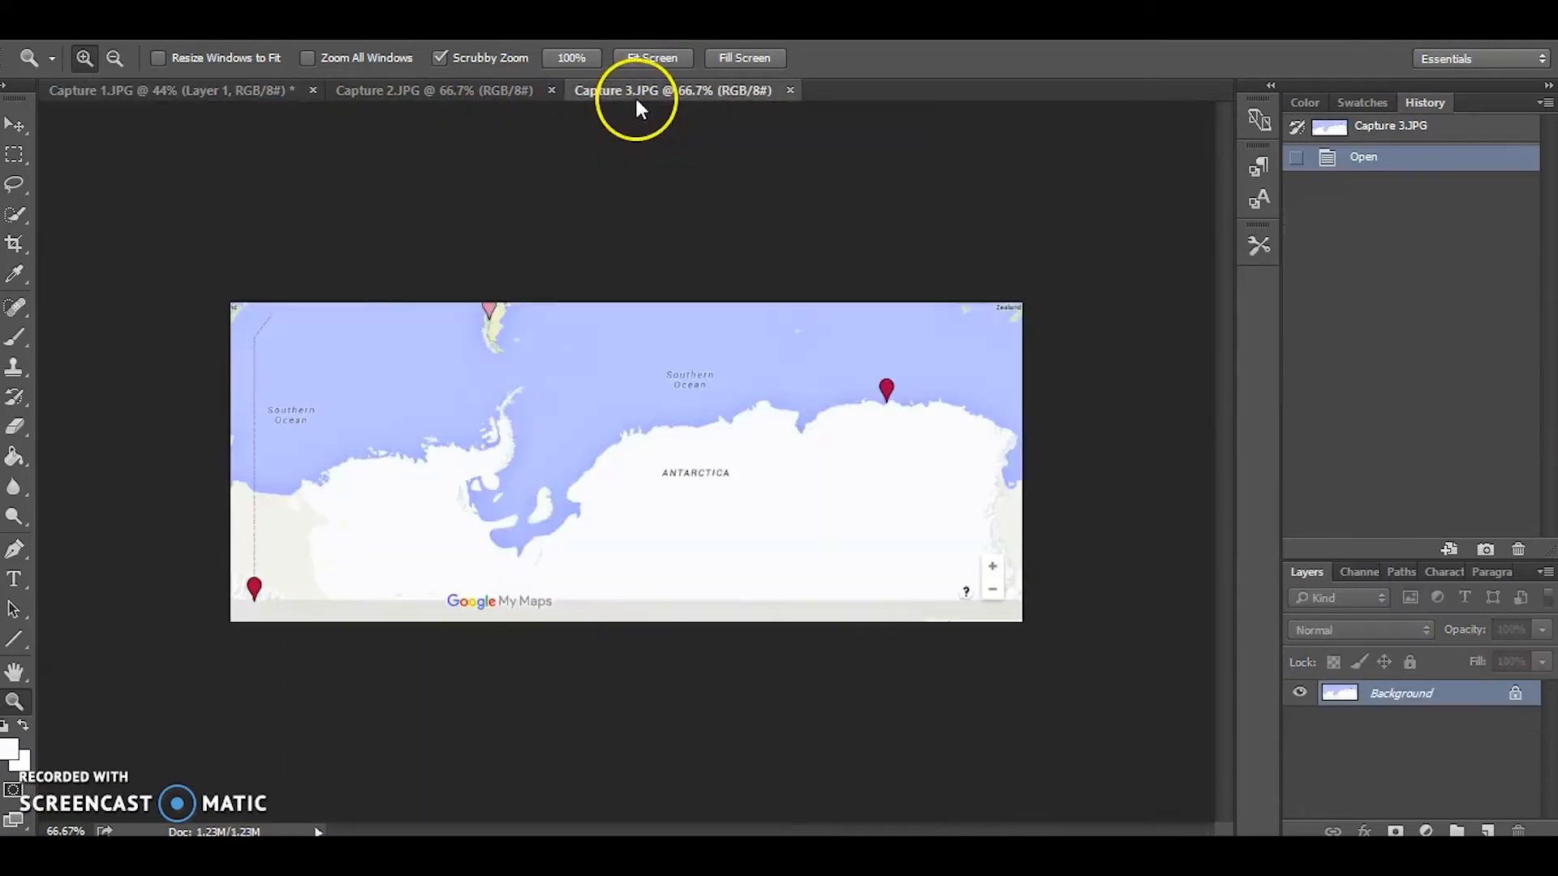
{"action": "left_click", "coordinate": [22, 158]}
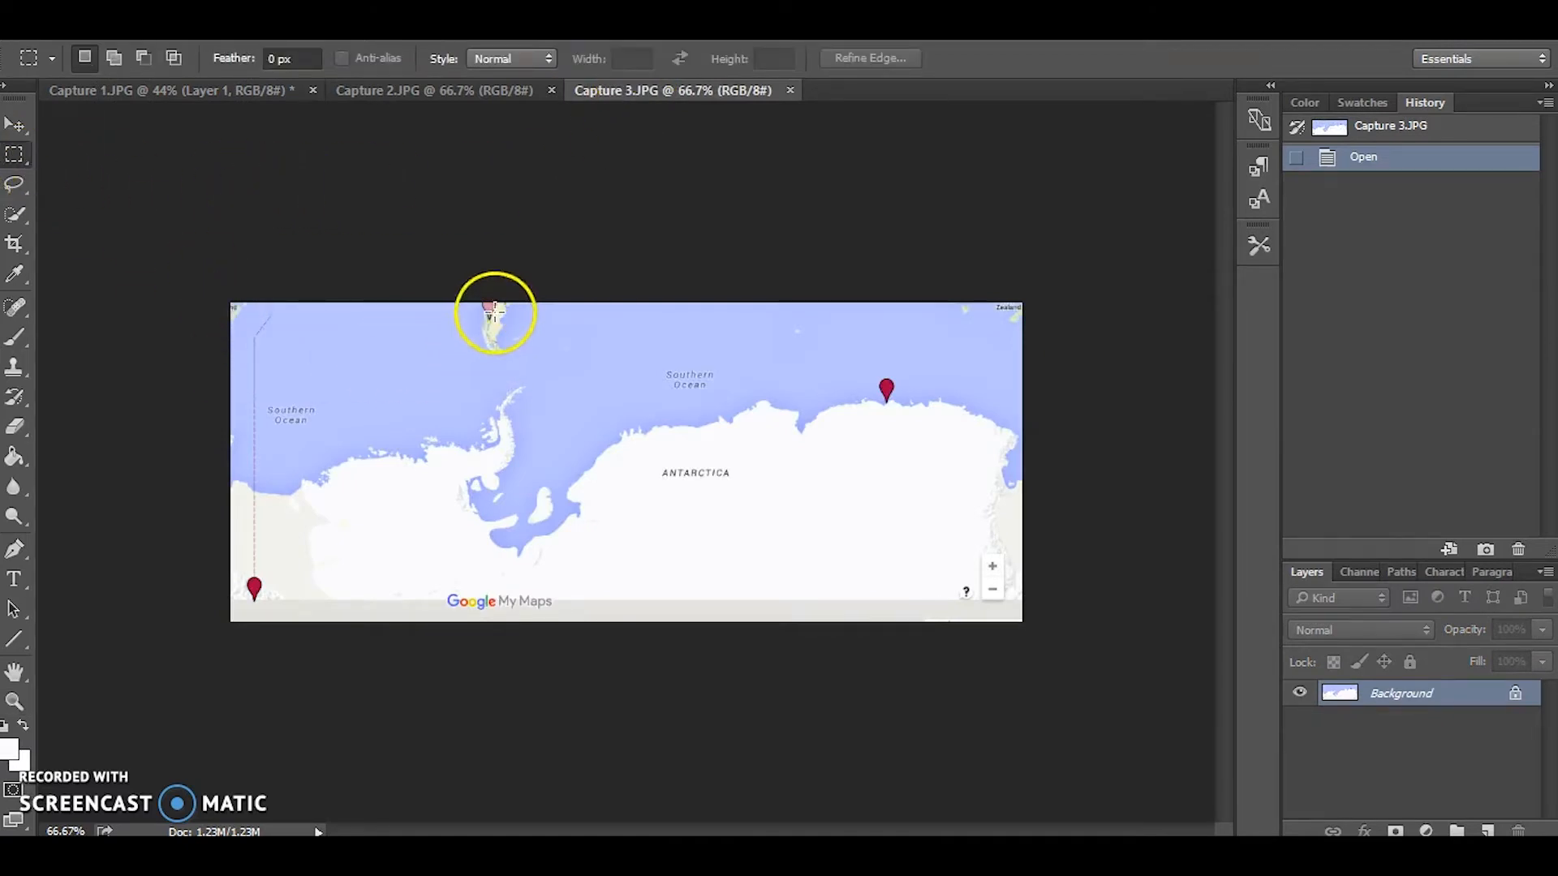
{"action": "left_click_drag", "start_coordinate": [228, 360], "coordinate": [1026, 626]}
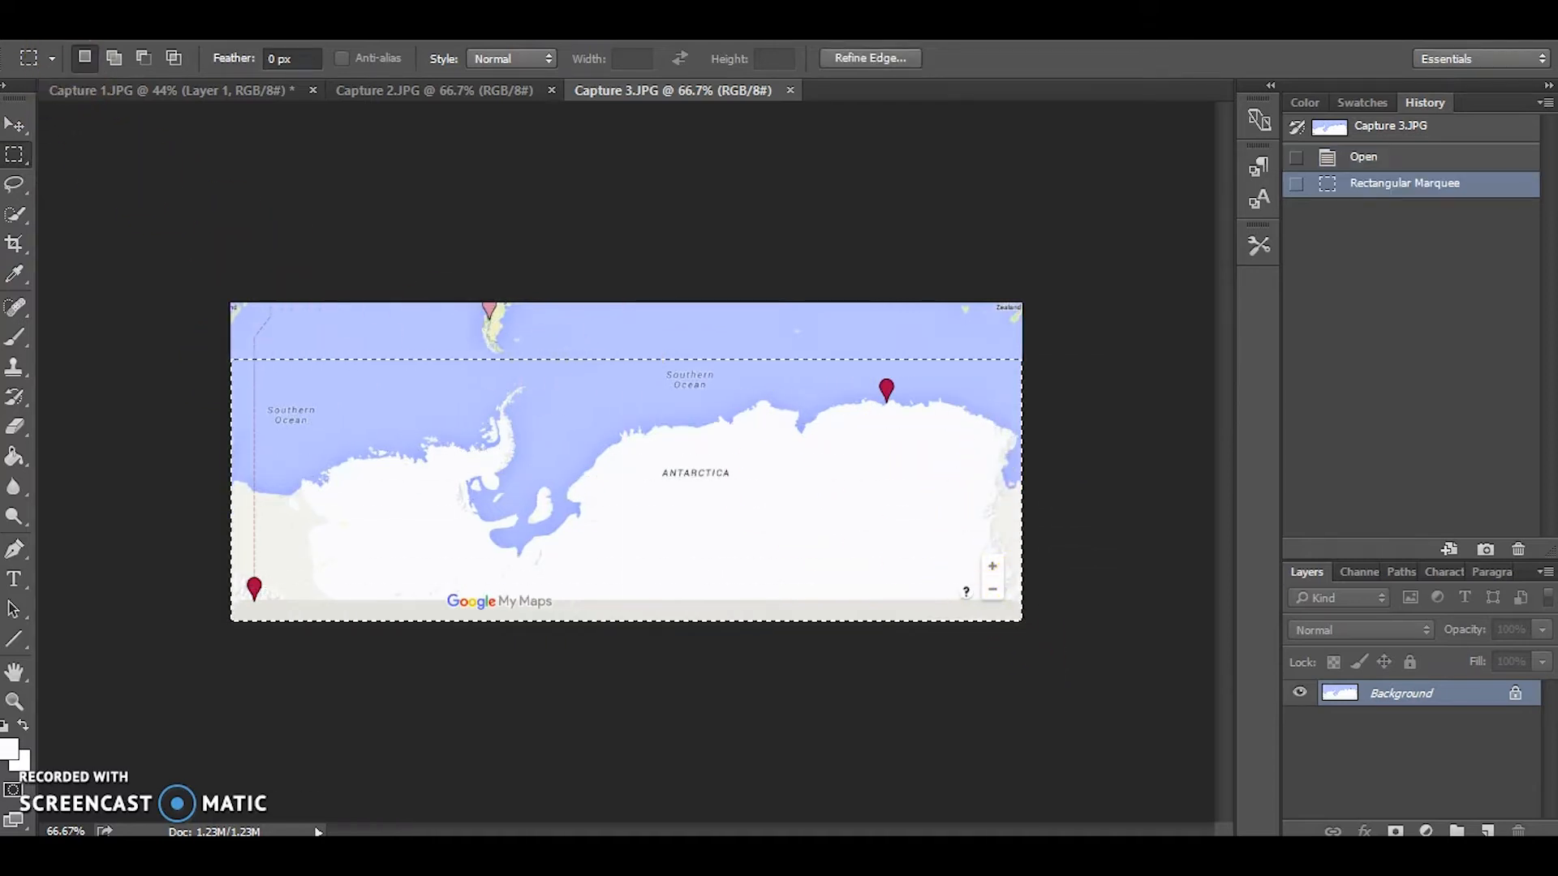
{"action": "left_click", "coordinate": [132, 27]}
{"action": "left_click", "coordinate": [149, 154]}
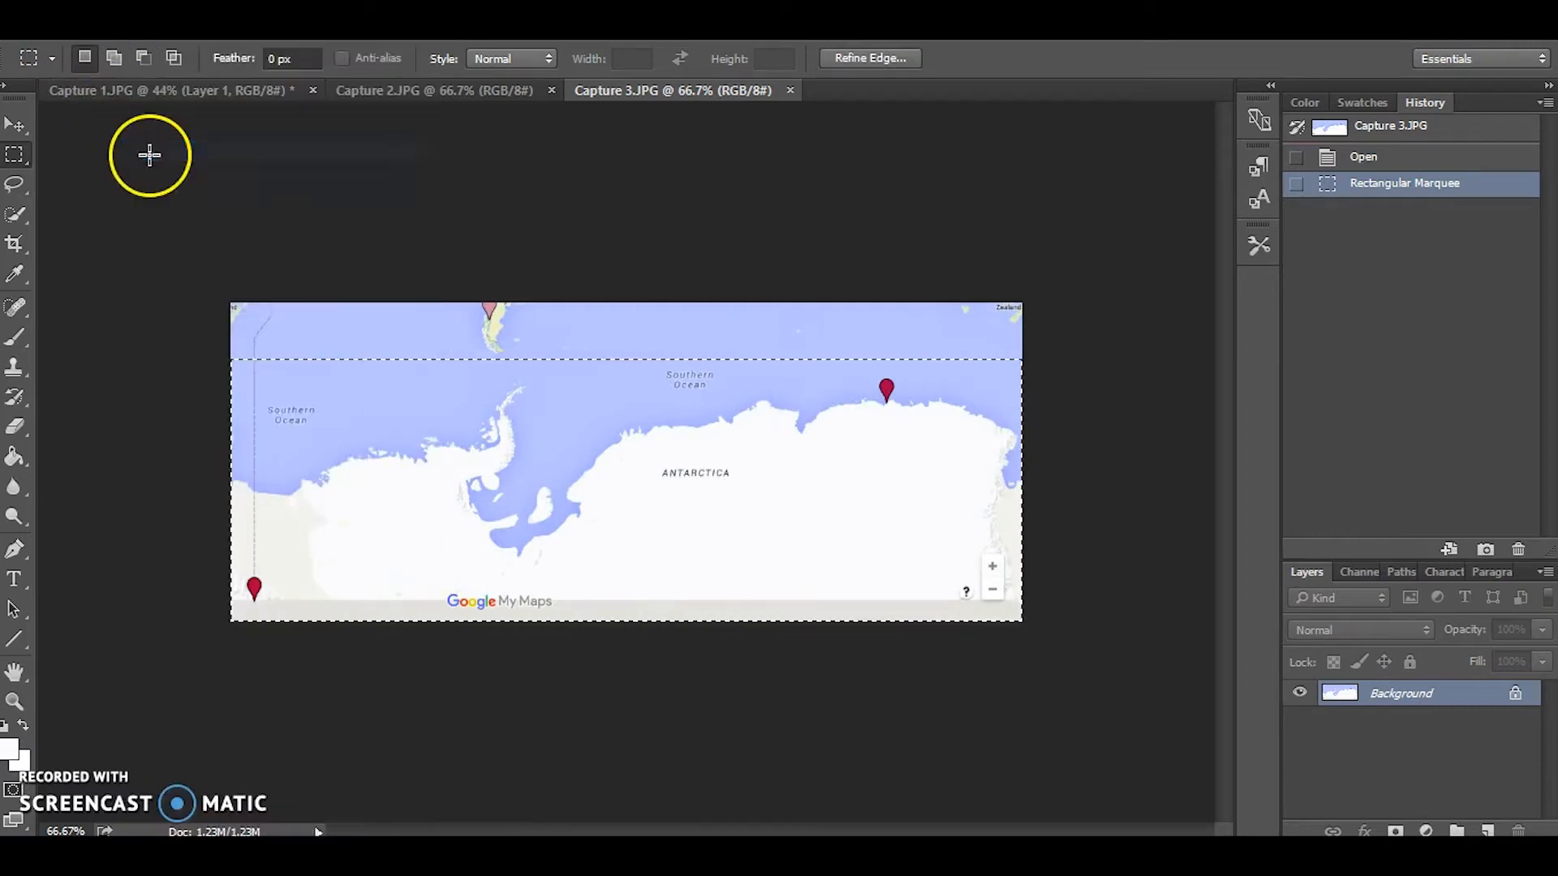
Try to place the copied Antarctica section against the world map's lower edge in Capture 1, and revert to the state before the paste.
{"action": "left_click", "coordinate": [135, 91]}
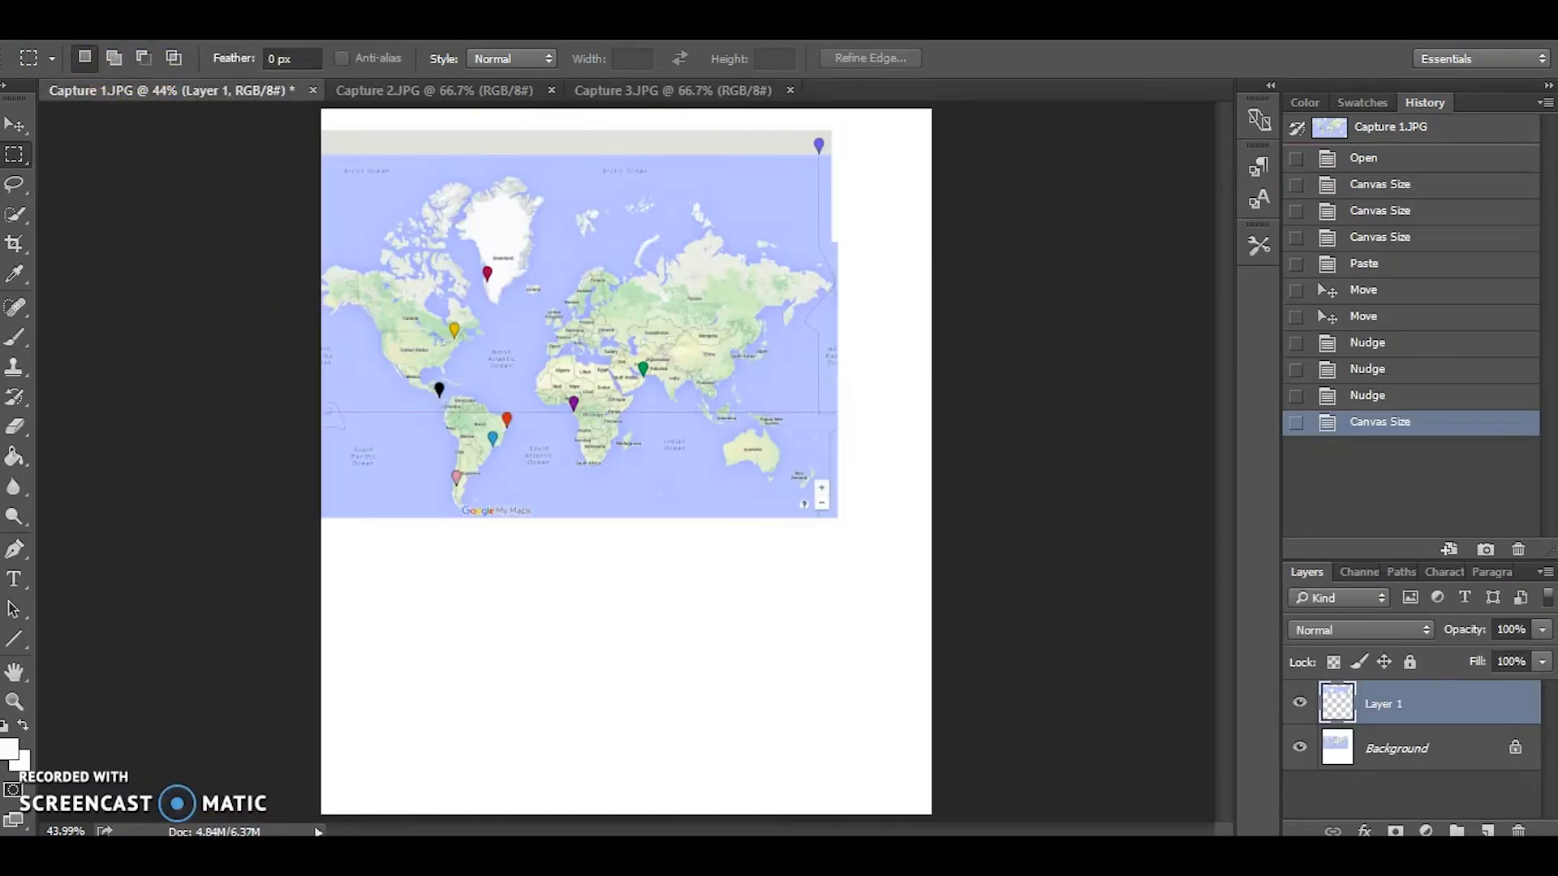
{"action": "left_click", "coordinate": [132, 27]}
{"action": "left_click", "coordinate": [146, 193]}
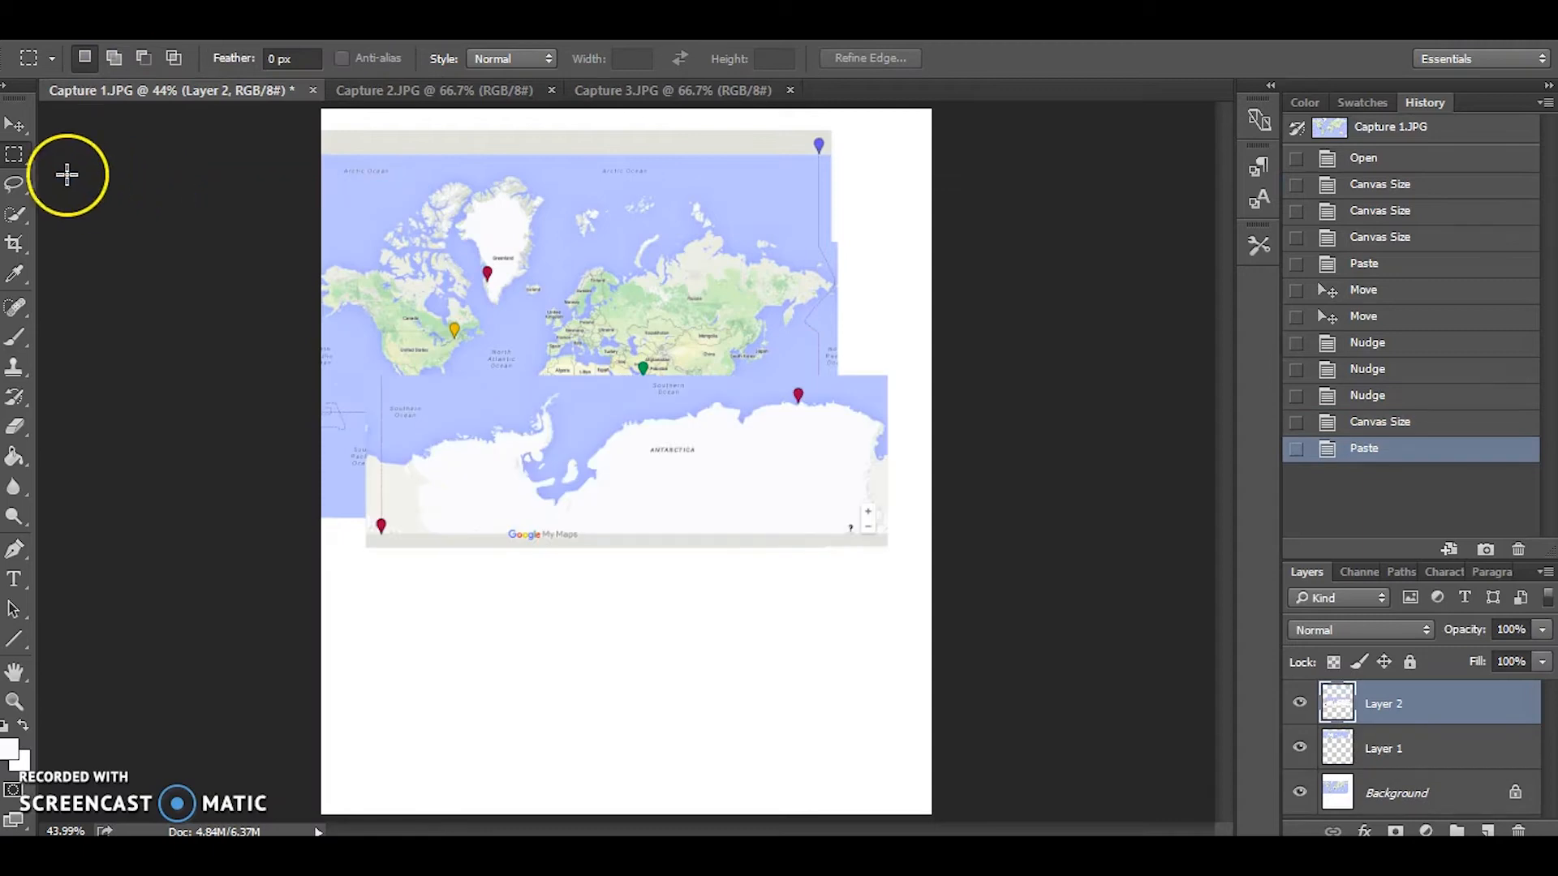
{"action": "left_click", "coordinate": [16, 126]}
{"action": "left_click_drag", "start_coordinate": [737, 468], "coordinate": [703, 601]}
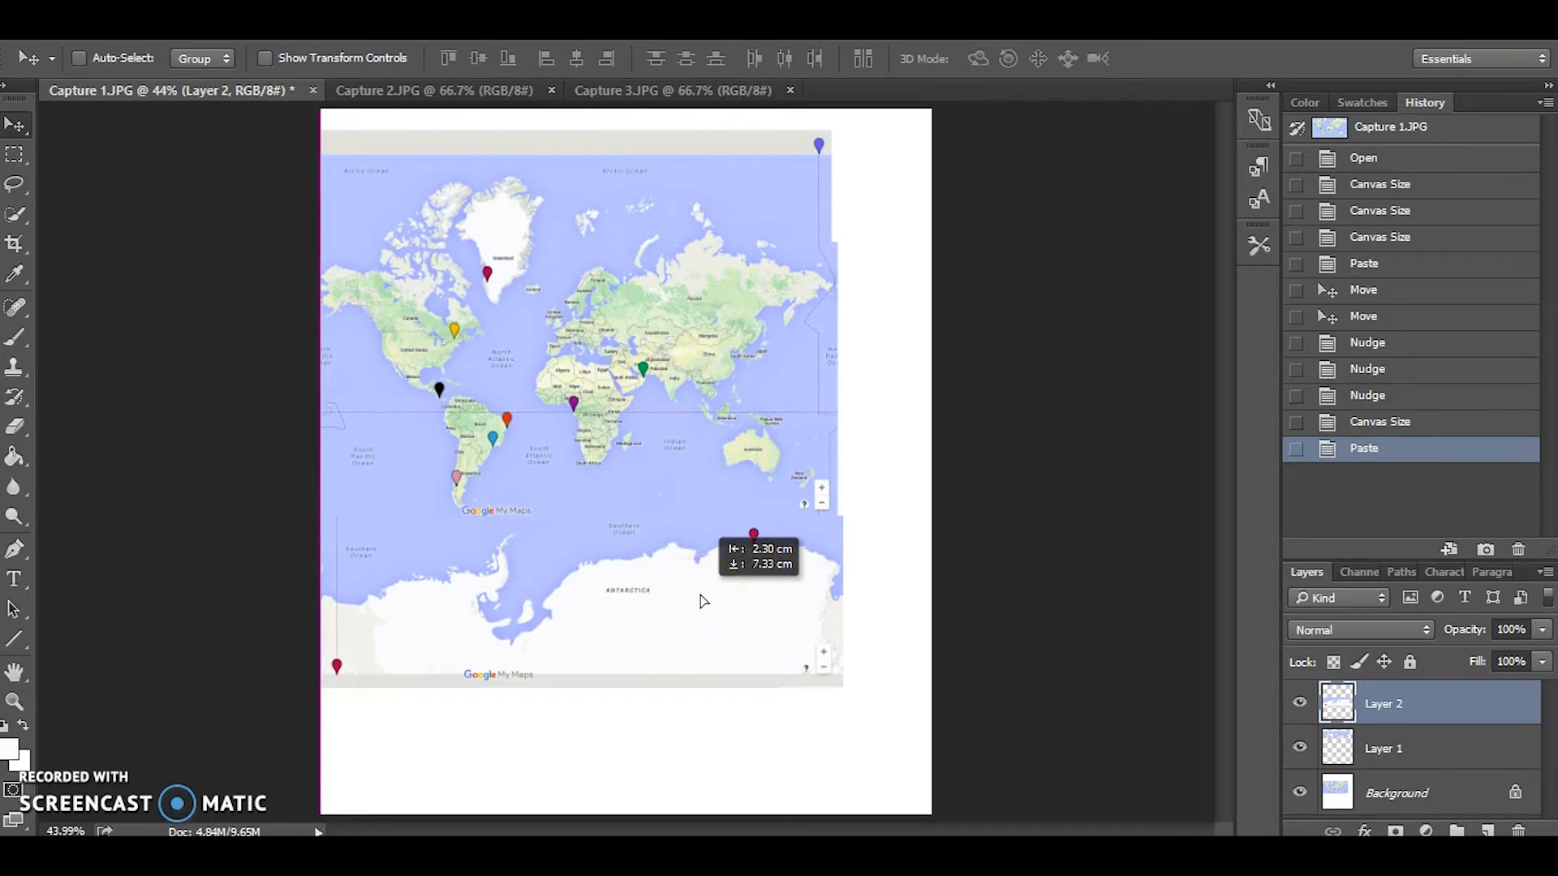
{"action": "mouse_move", "coordinate": [703, 599]}
{"action": "left_mouse_down"}
{"action": "mouse_move", "coordinate": [699, 573]}
{"action": "mouse_move", "coordinate": [692, 601]}
{"action": "left_mouse_up"}
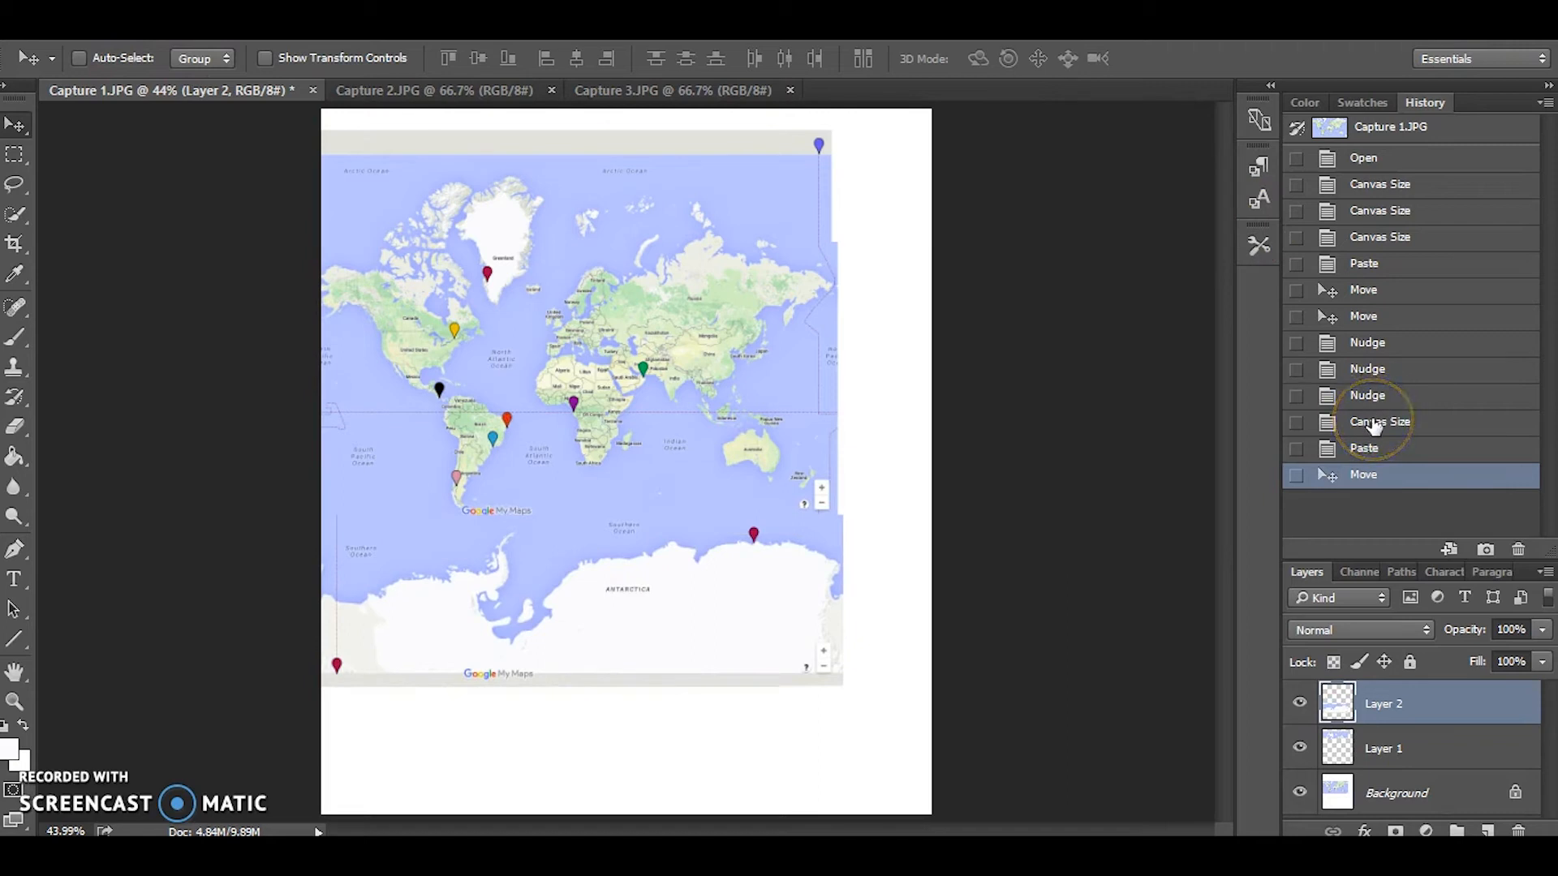
{"action": "left_click", "coordinate": [1369, 453]}
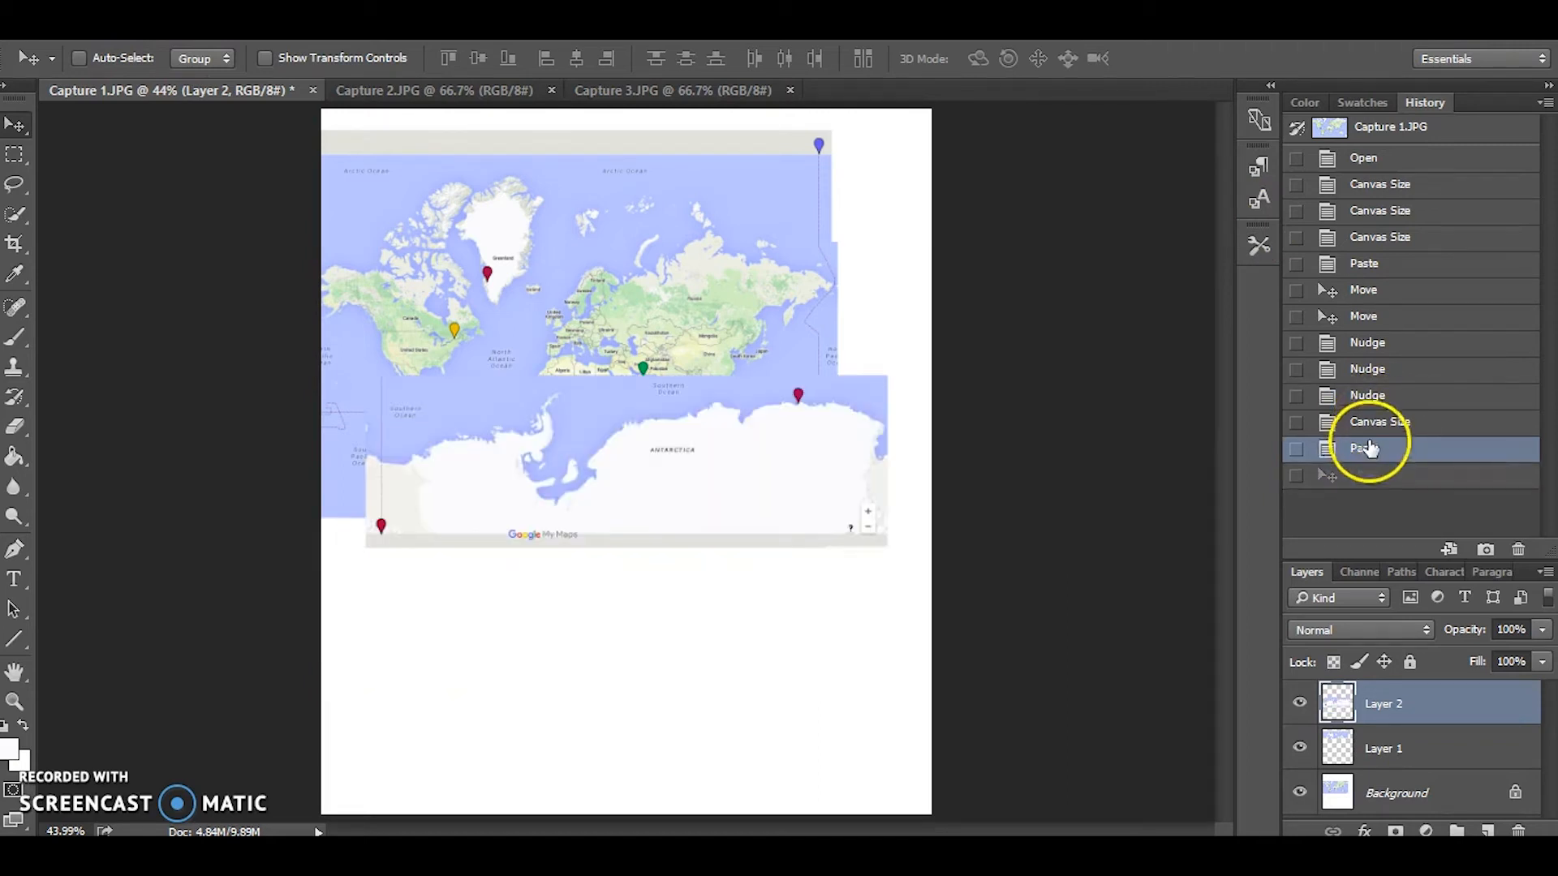
{"action": "left_click", "coordinate": [1361, 423]}
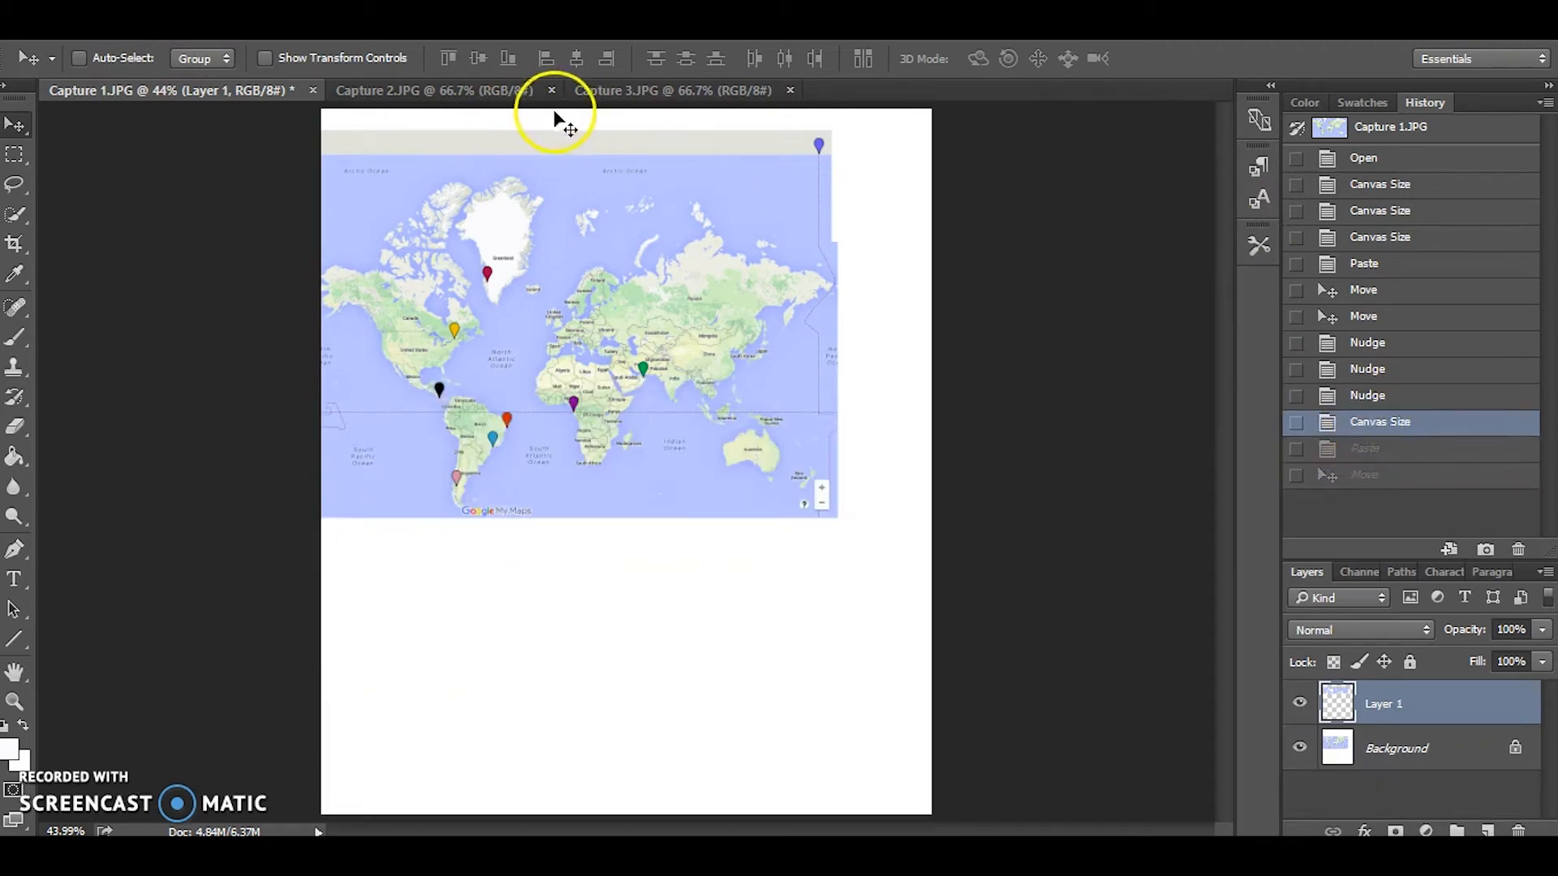
In Capture 3, replace the selection with a taller full-width one that includes South America's southern tip, and copy it.
{"action": "left_click", "coordinate": [635, 86]}
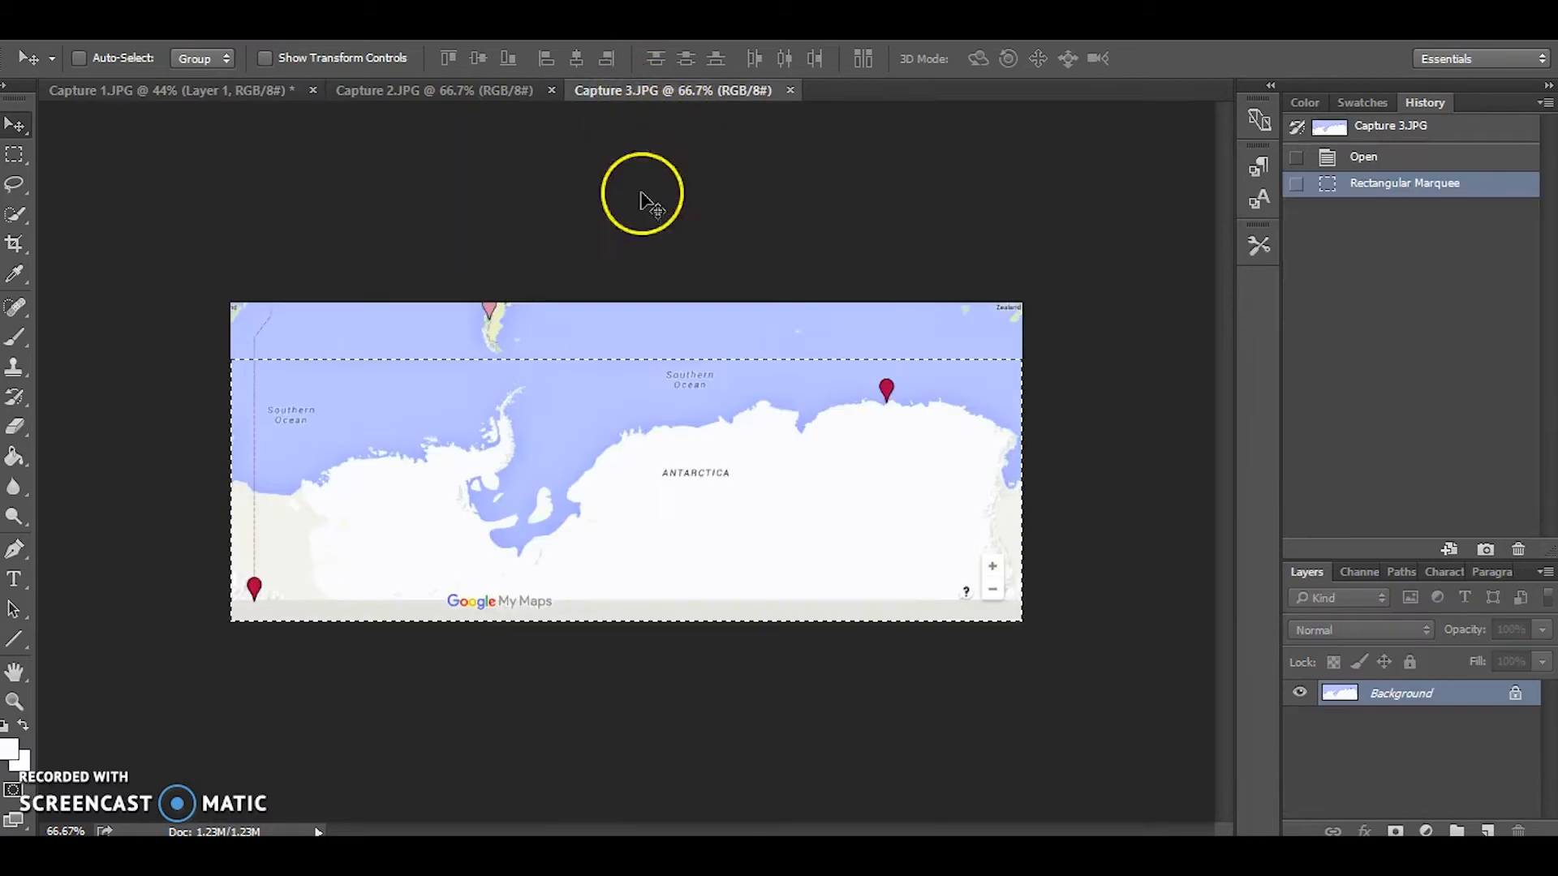
{"action": "left_click", "coordinate": [15, 154]}
{"action": "left_click", "coordinate": [313, 349]}
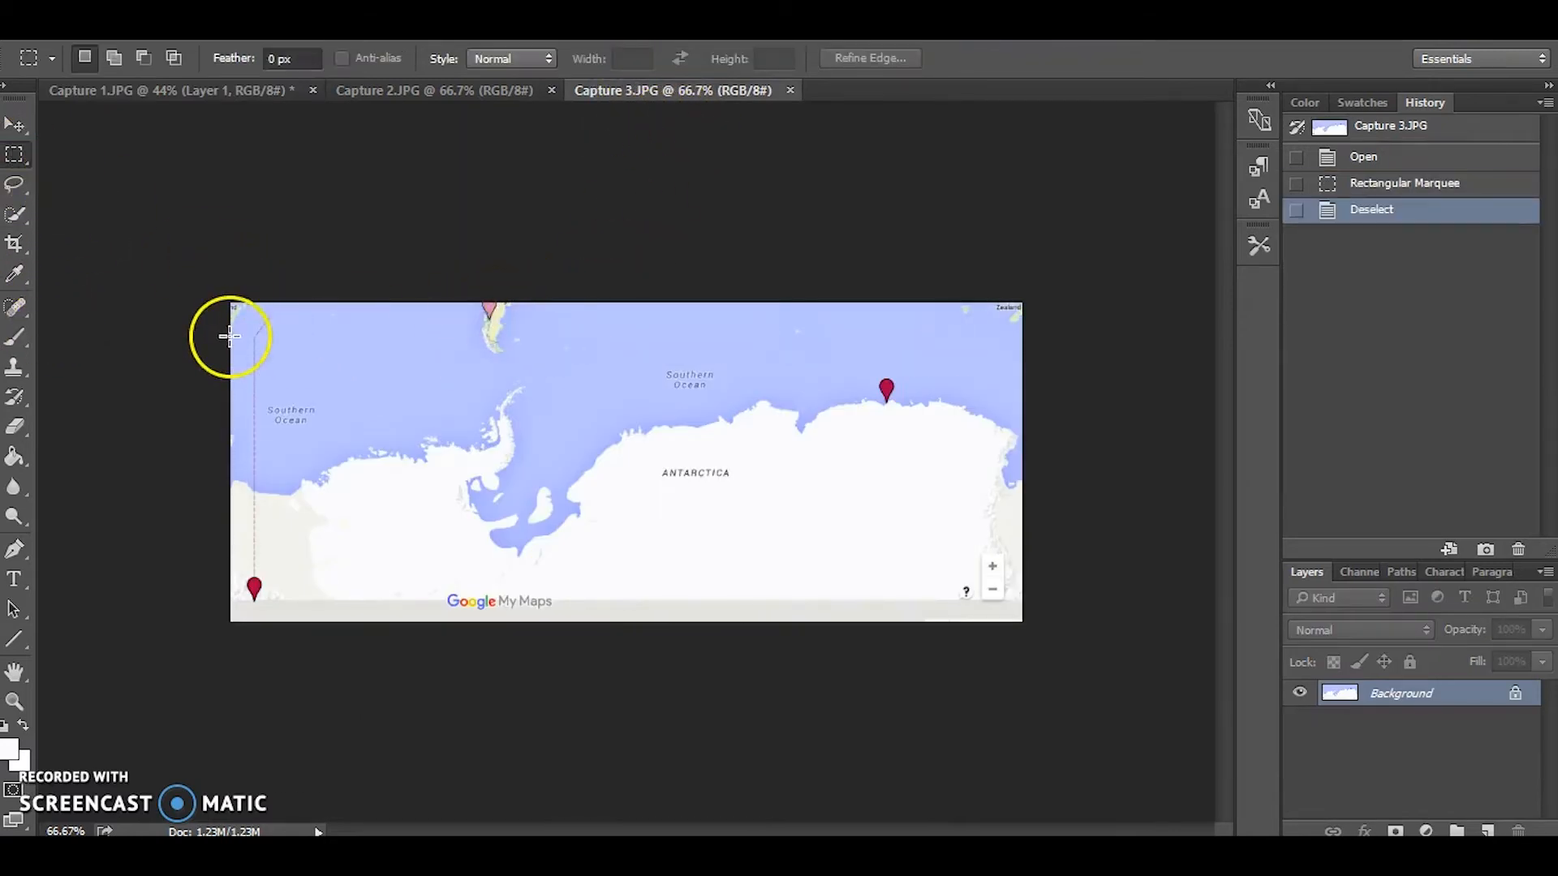
{"action": "left_click_drag", "start_coordinate": [233, 315], "coordinate": [1023, 623]}
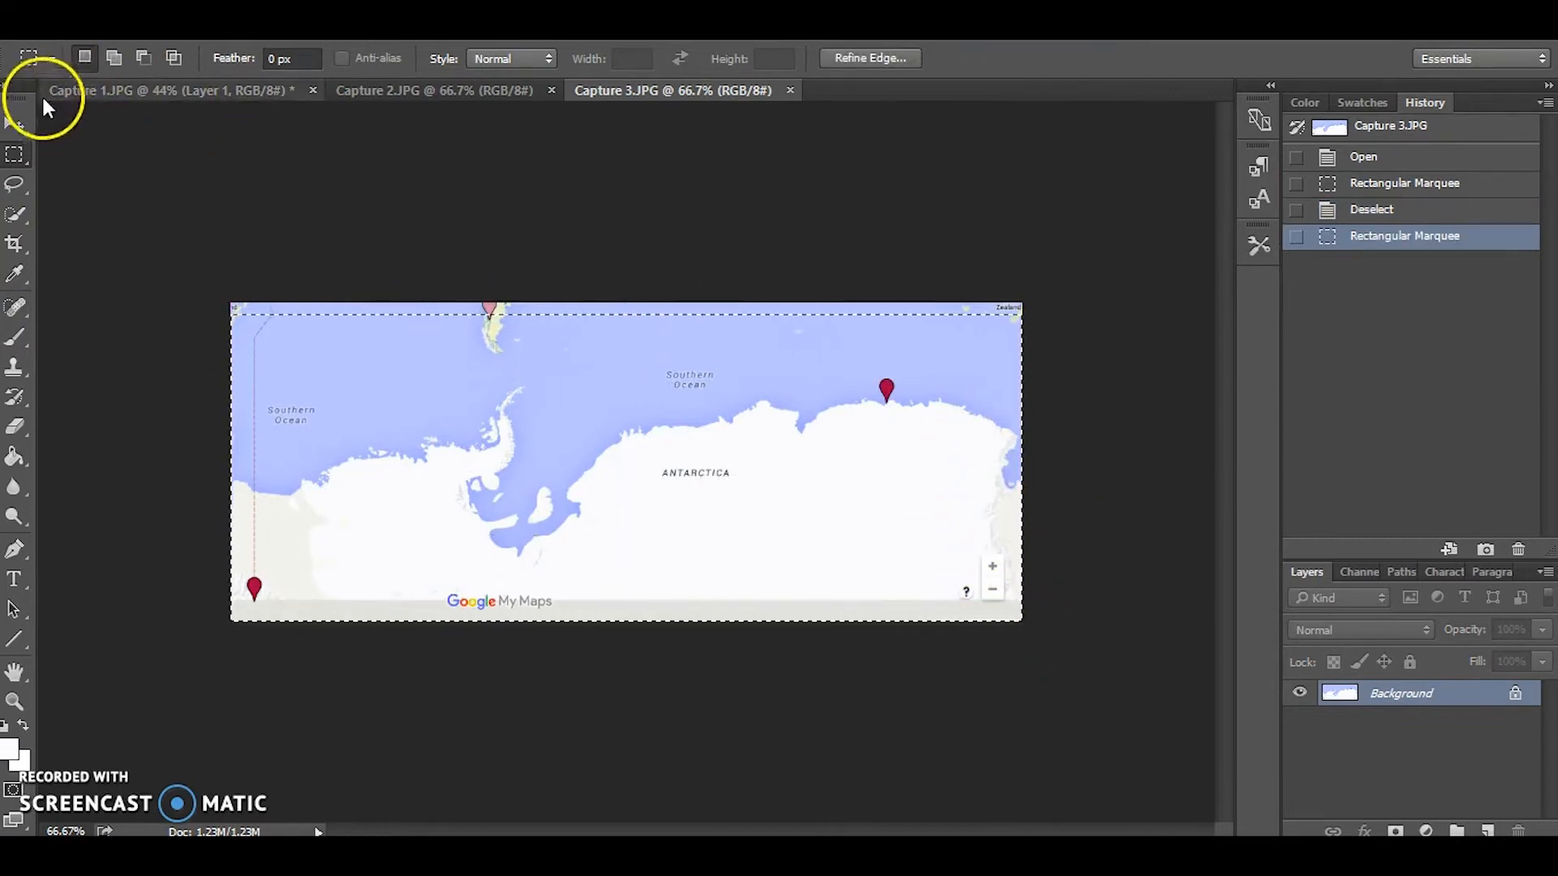
{"action": "left_click", "coordinate": [135, 25]}
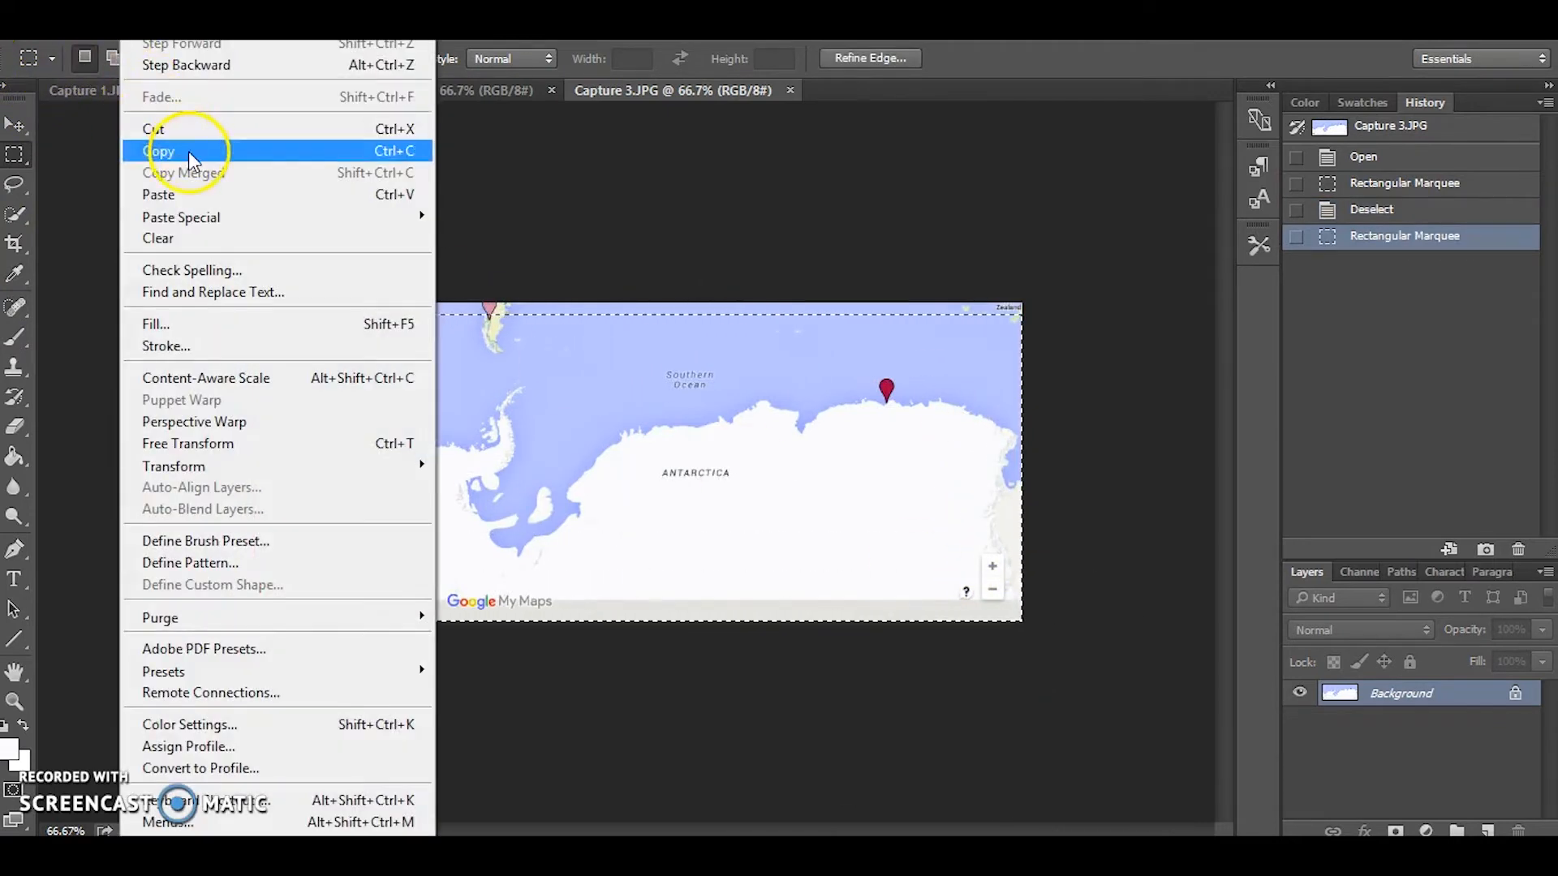
{"action": "left_click", "coordinate": [188, 150]}
Paste the copied Antarctica section into Capture 1 and move it down so South America's southern tip roughly overlaps.
{"action": "left_click", "coordinate": [120, 91]}
{"action": "left_click", "coordinate": [135, 26]}
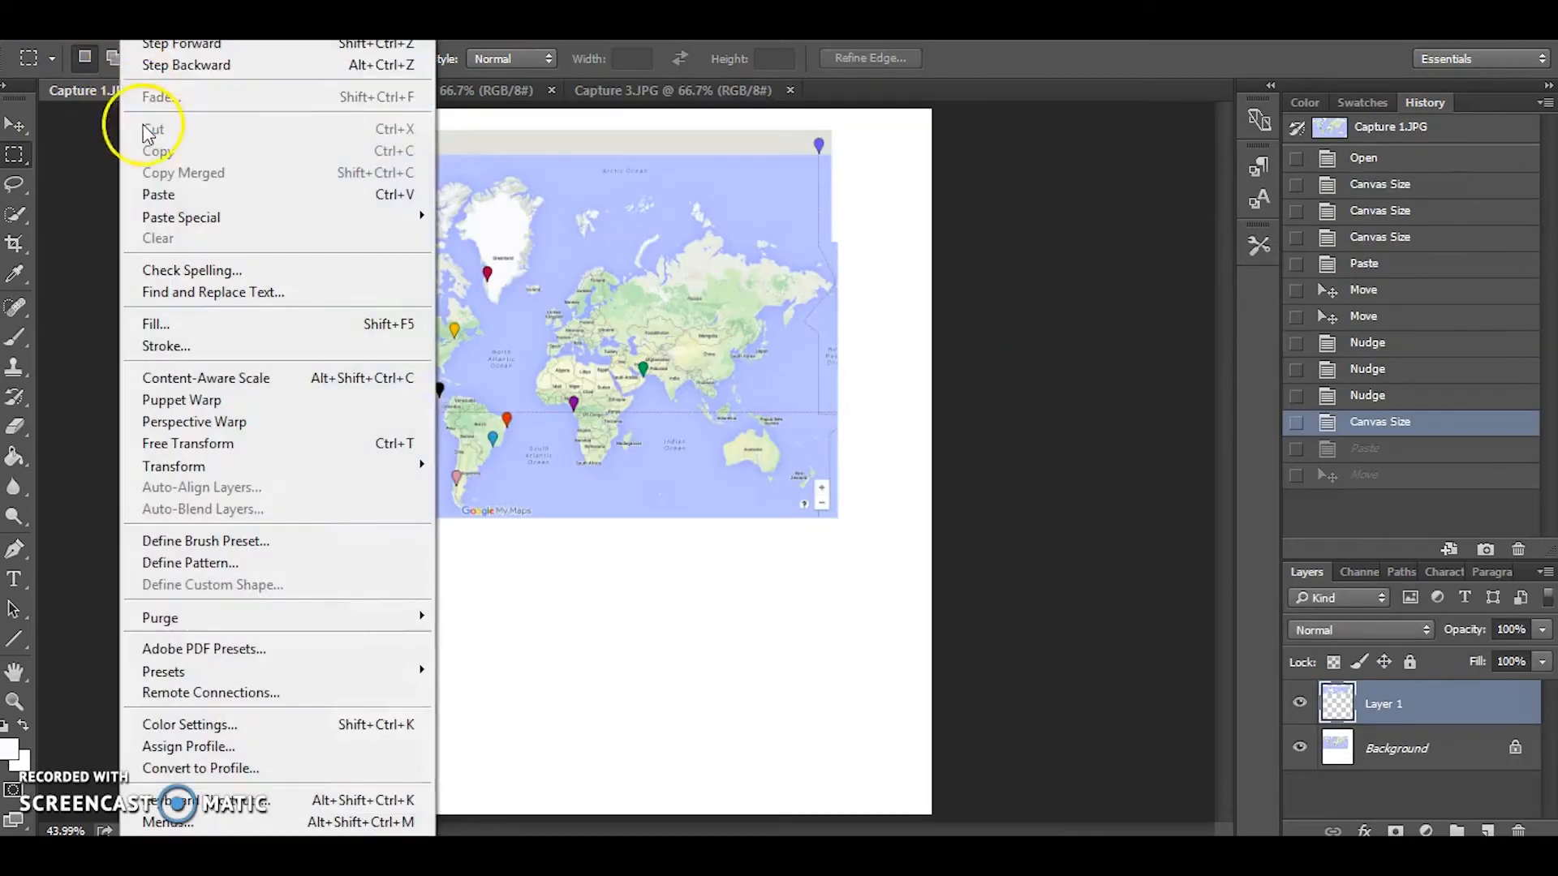
{"action": "left_click", "coordinate": [156, 194]}
{"action": "left_click", "coordinate": [16, 125]}
{"action": "left_click_drag", "start_coordinate": [649, 463], "coordinate": [566, 560]}
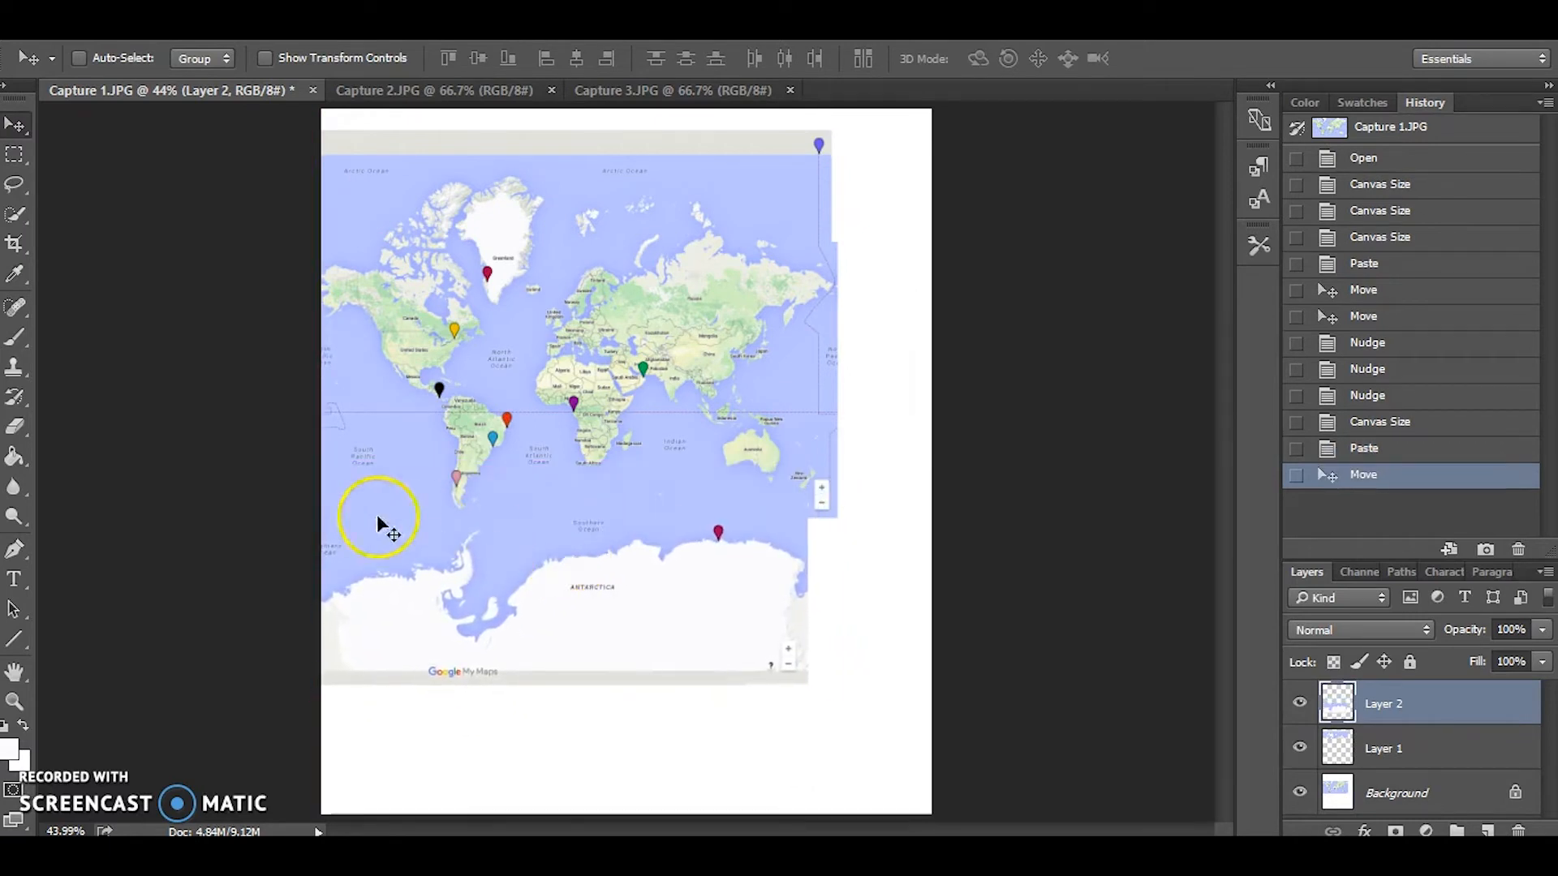
Fine-tune the pasted Antarctica layer's position at 400% zoom so South America's southern tip lines up, and return to the full image view.
{"action": "left_click", "coordinate": [15, 701]}
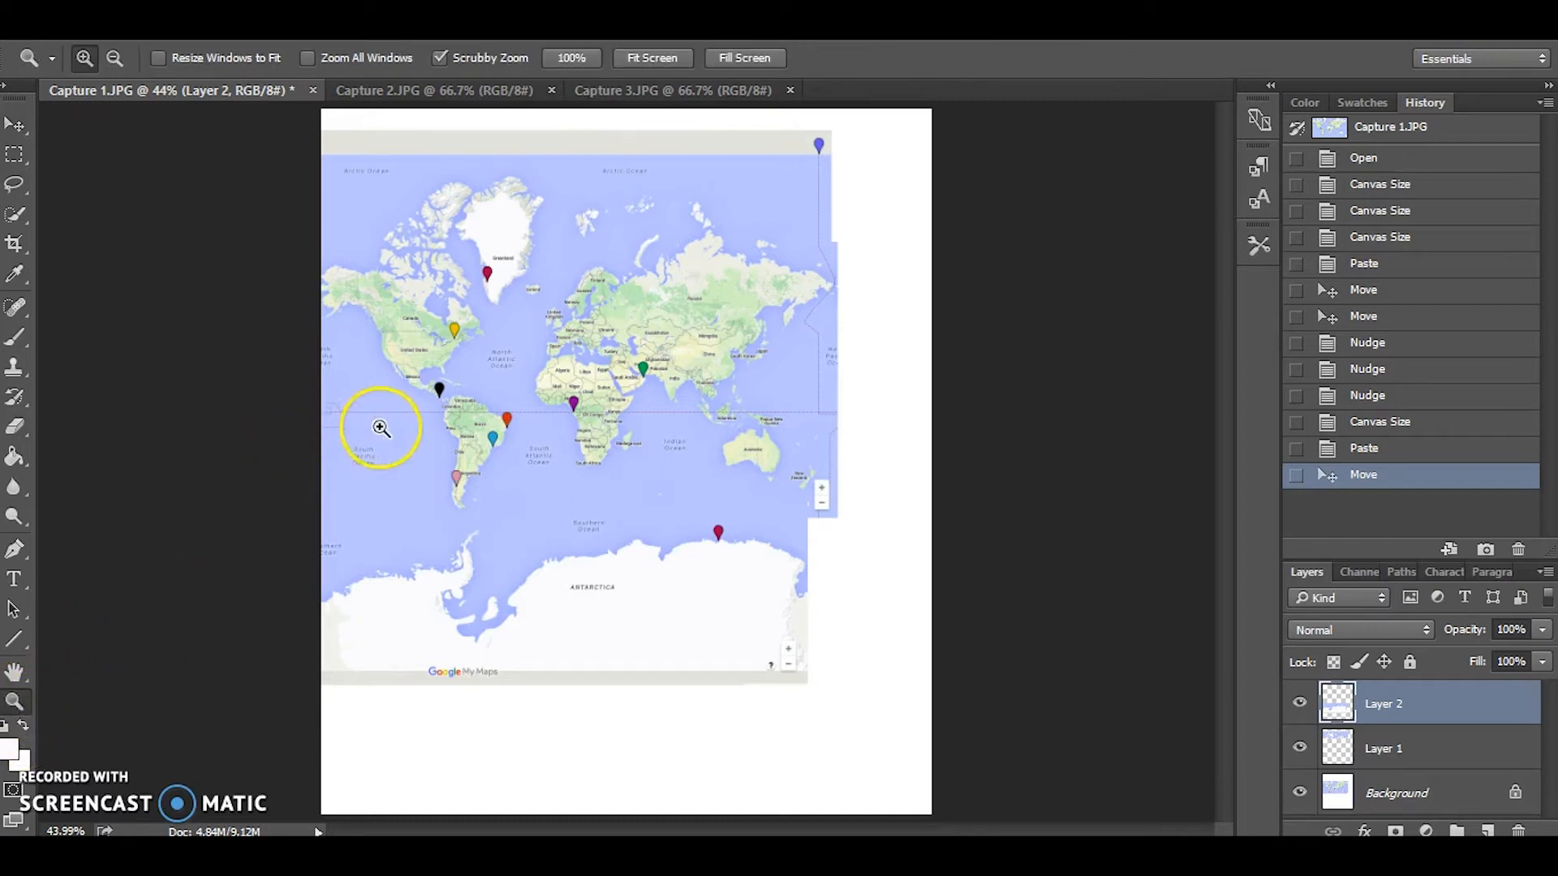
{"action": "left_click", "coordinate": [456, 501]}
{"action": "left_click", "coordinate": [447, 486]}
{"action": "left_click", "coordinate": [449, 483]}
{"action": "left_click", "coordinate": [449, 481]}
{"action": "left_click", "coordinate": [450, 479]}
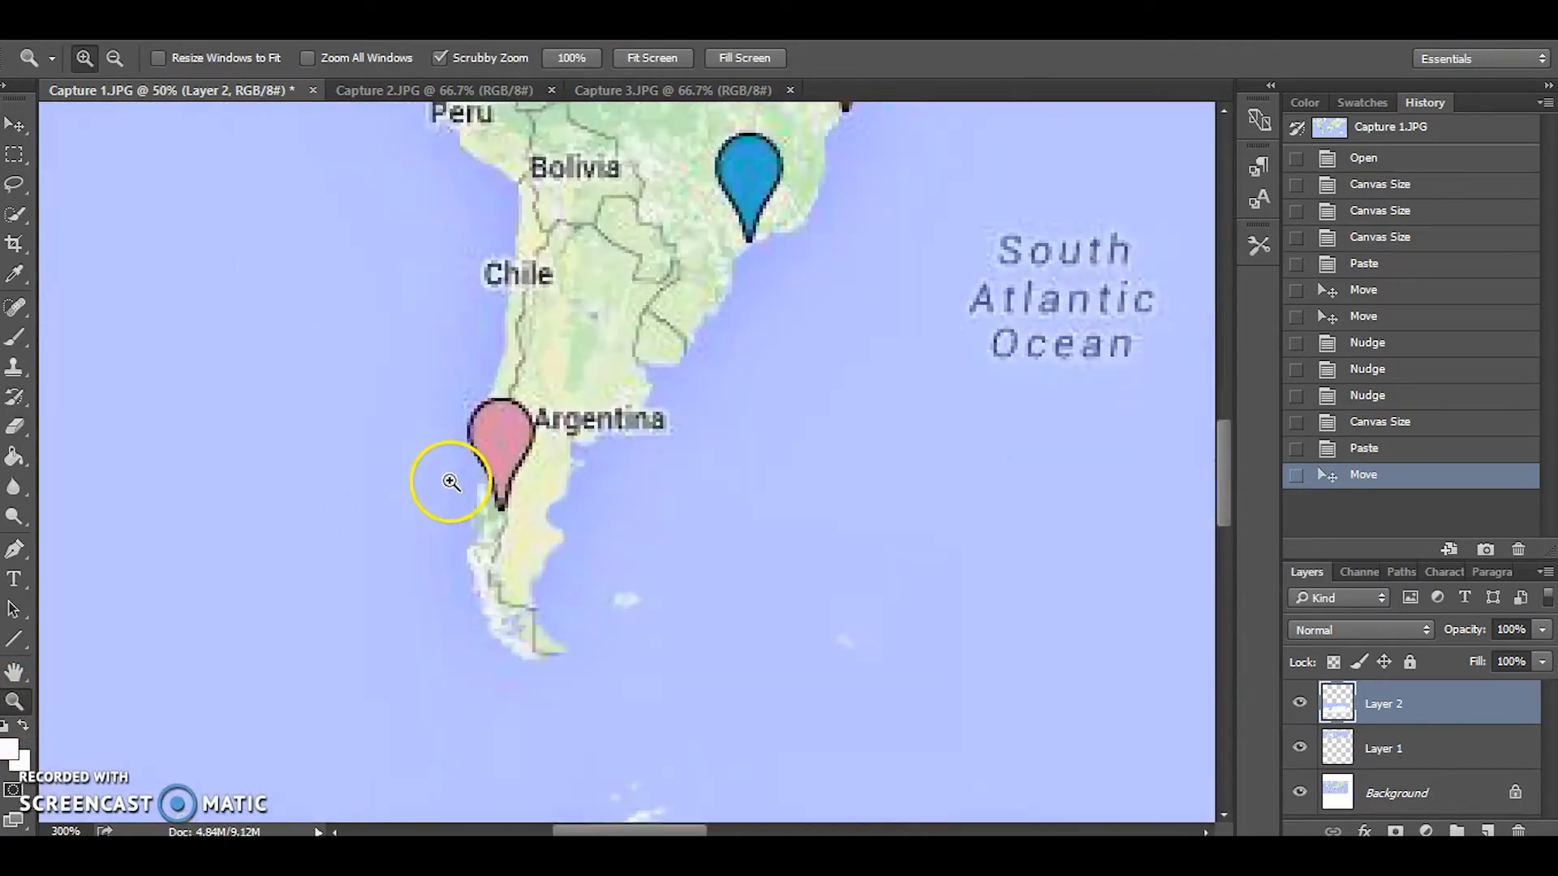
{"action": "left_click", "coordinate": [452, 478]}
{"action": "left_click", "coordinate": [14, 124]}
{"action": "mouse_move", "coordinate": [371, 420]}
{"action": "left_mouse_down"}
{"action": "mouse_move", "coordinate": [372, 440]}
{"action": "mouse_move", "coordinate": [406, 454]}
{"action": "mouse_move", "coordinate": [371, 449]}
{"action": "mouse_move", "coordinate": [369, 415]}
{"action": "left_mouse_up"}
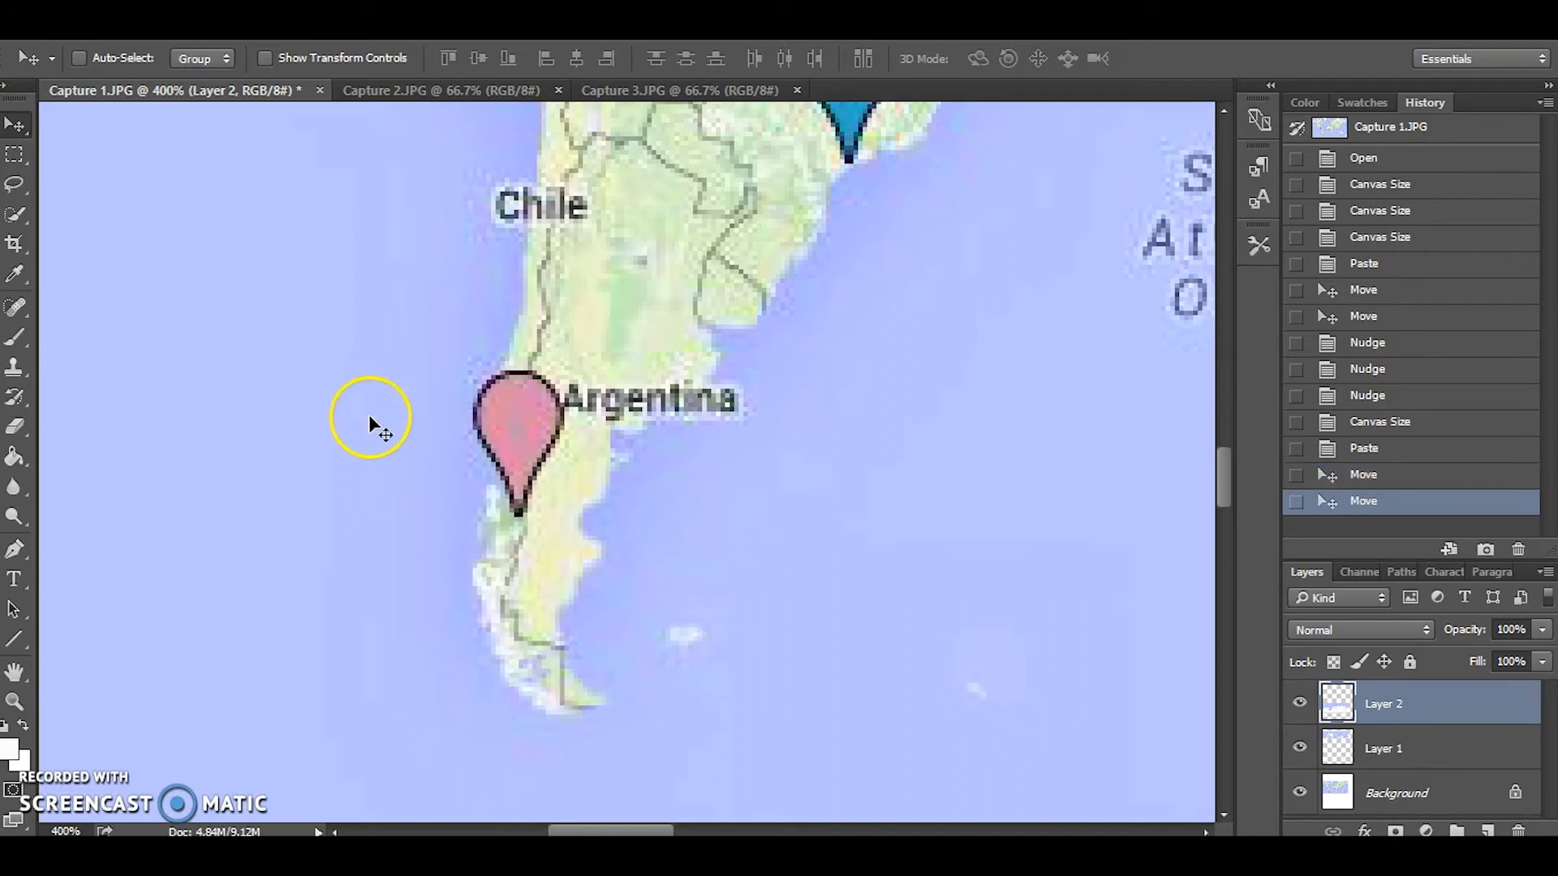
{"action": "left_click", "coordinate": [16, 700]}
{"action": "right_click", "coordinate": [584, 626]}
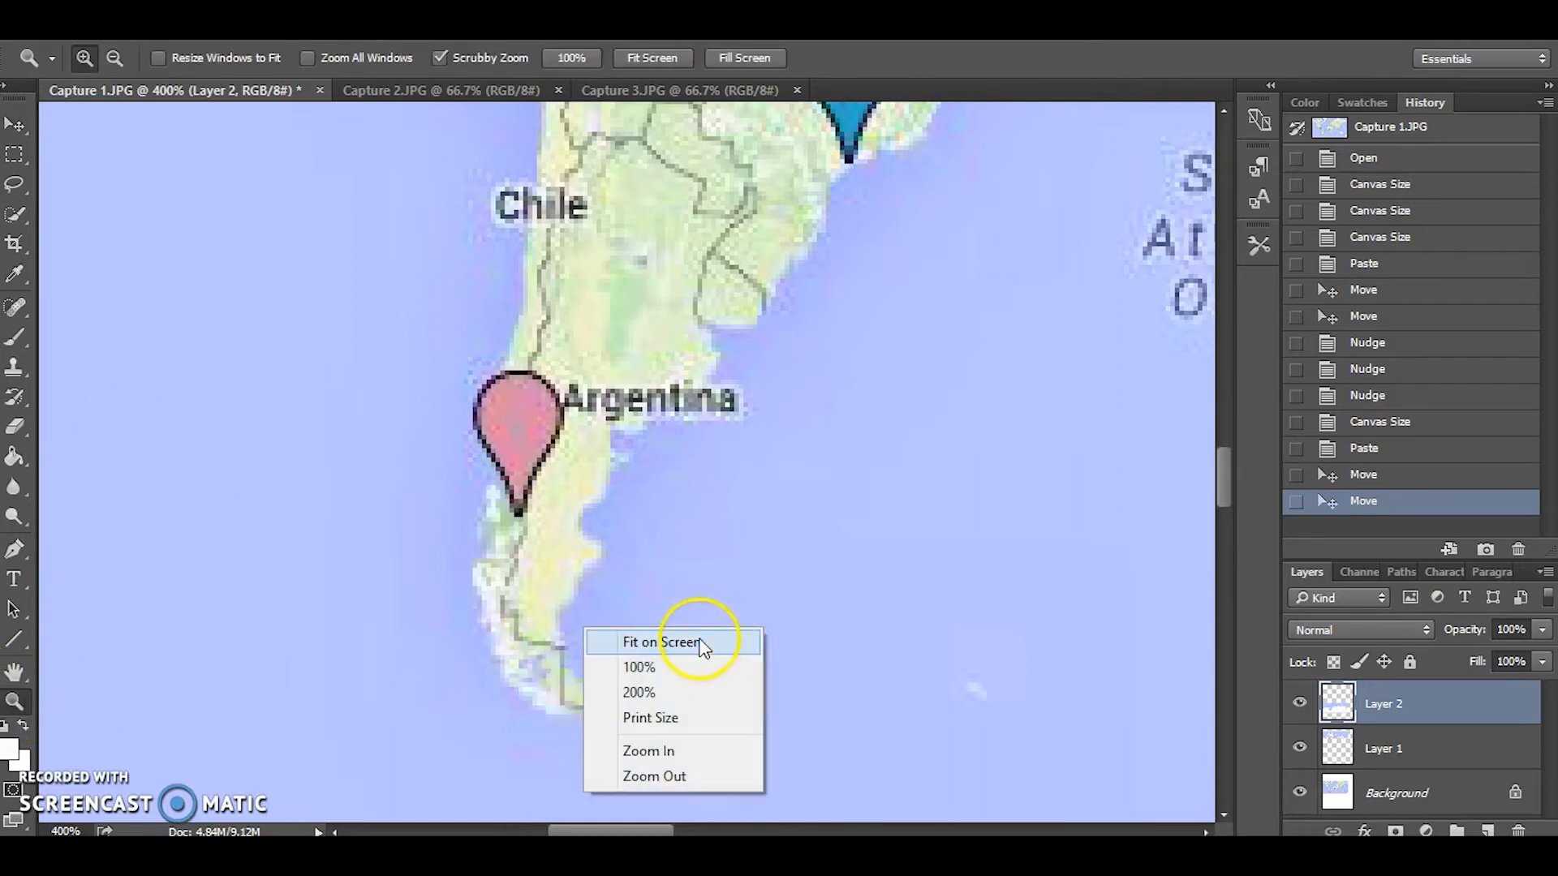
{"action": "left_click", "coordinate": [661, 641]}
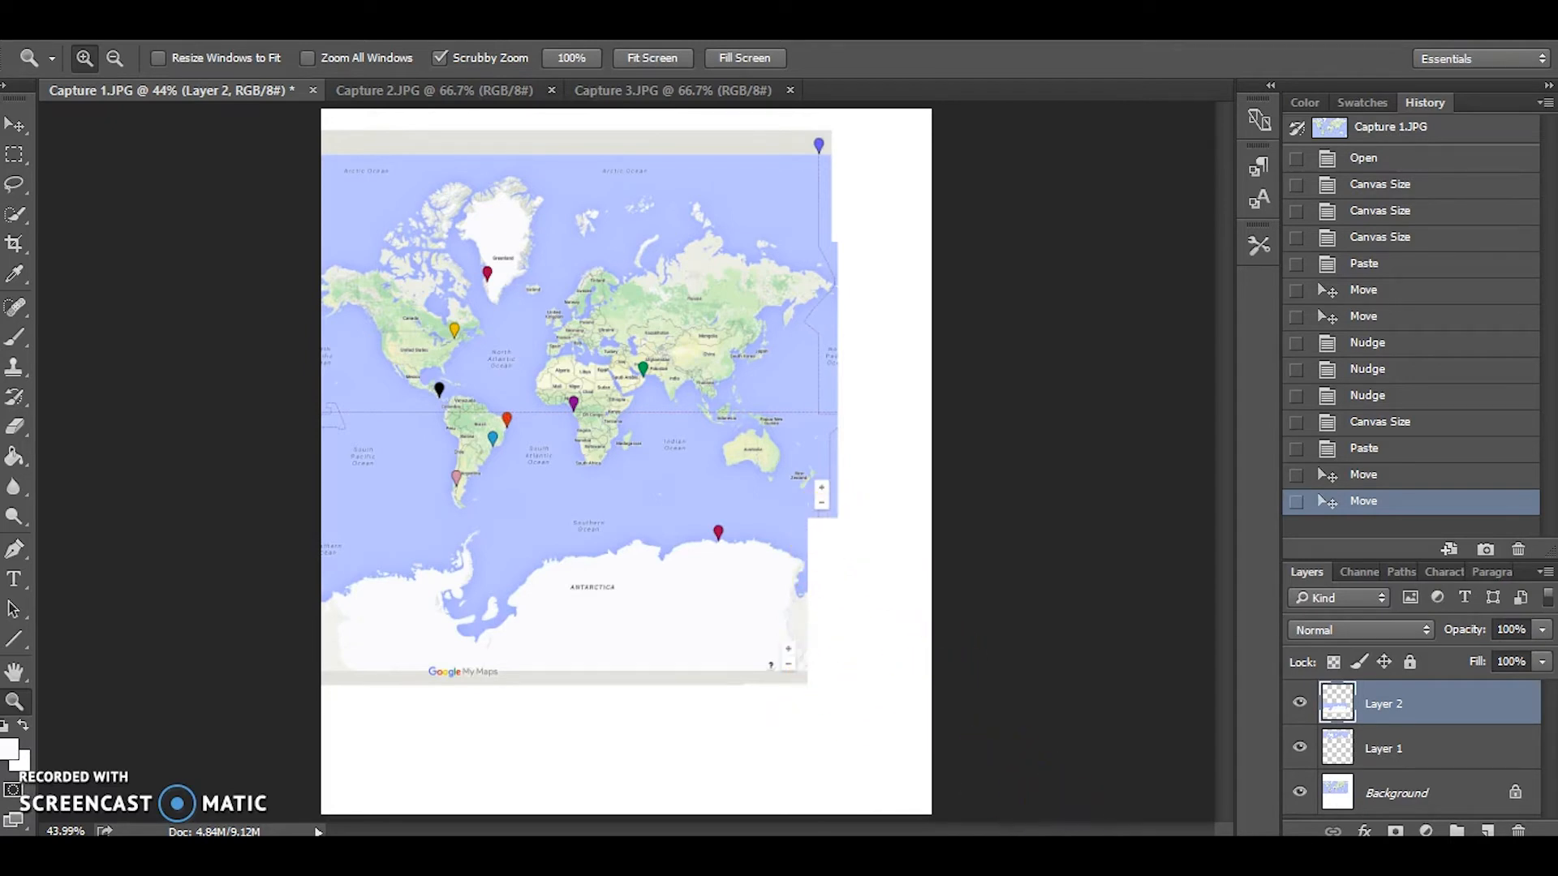
Switch to Google My Maps, bring Antarctica into view, and snip and copy its eastern end from south of Australia past the dashed line.
{"action": "key", "text": "alt+Tab"}
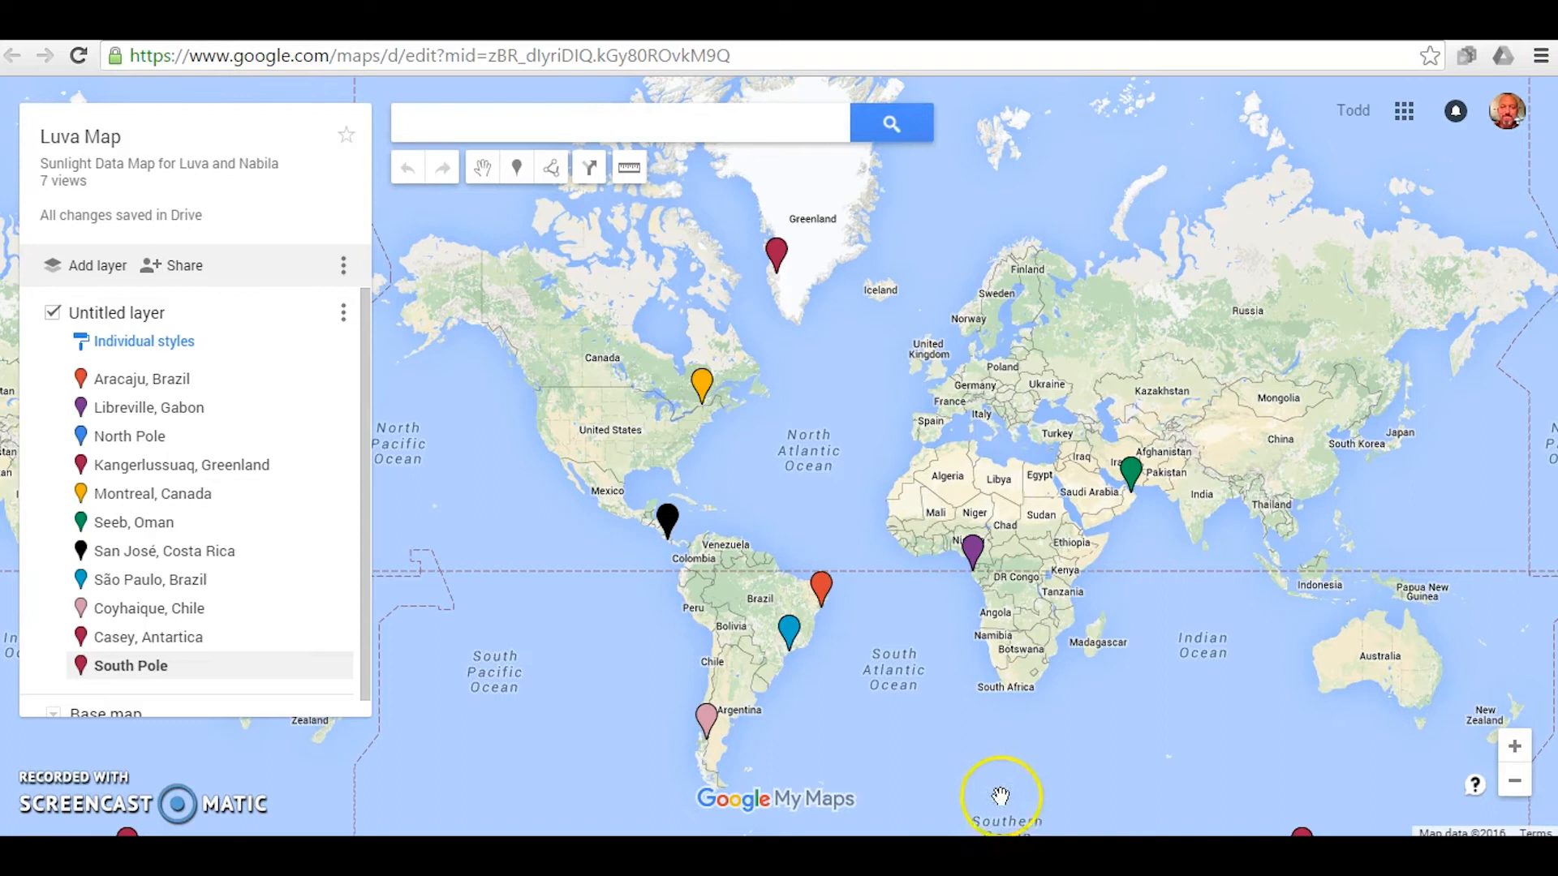
{"action": "left_click_drag", "start_coordinate": [1080, 739], "coordinate": [1082, 485]}
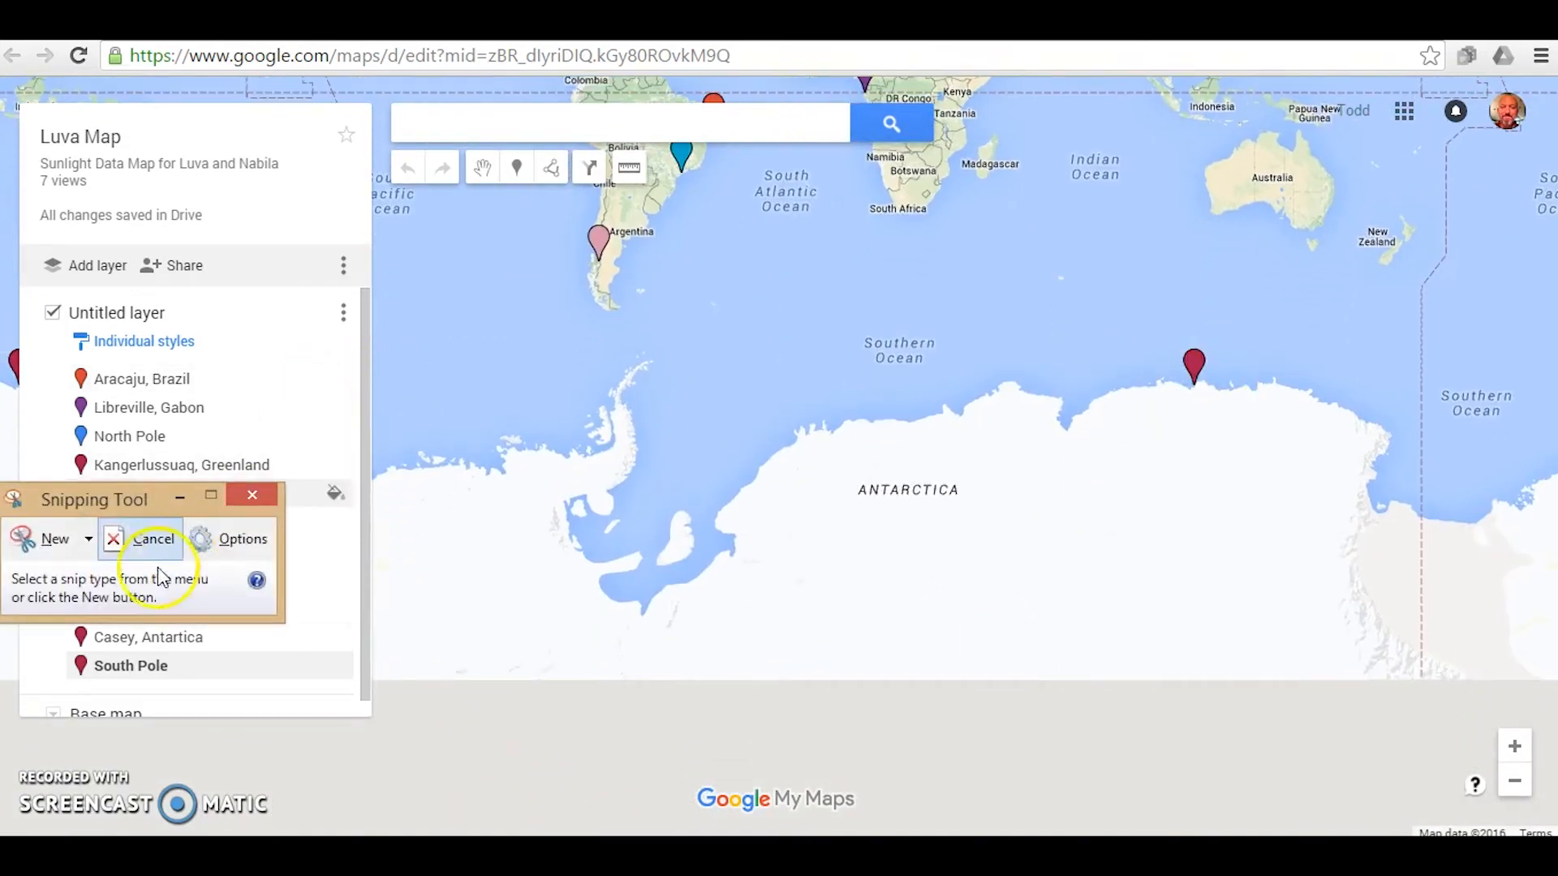
{"action": "left_click", "coordinate": [54, 539]}
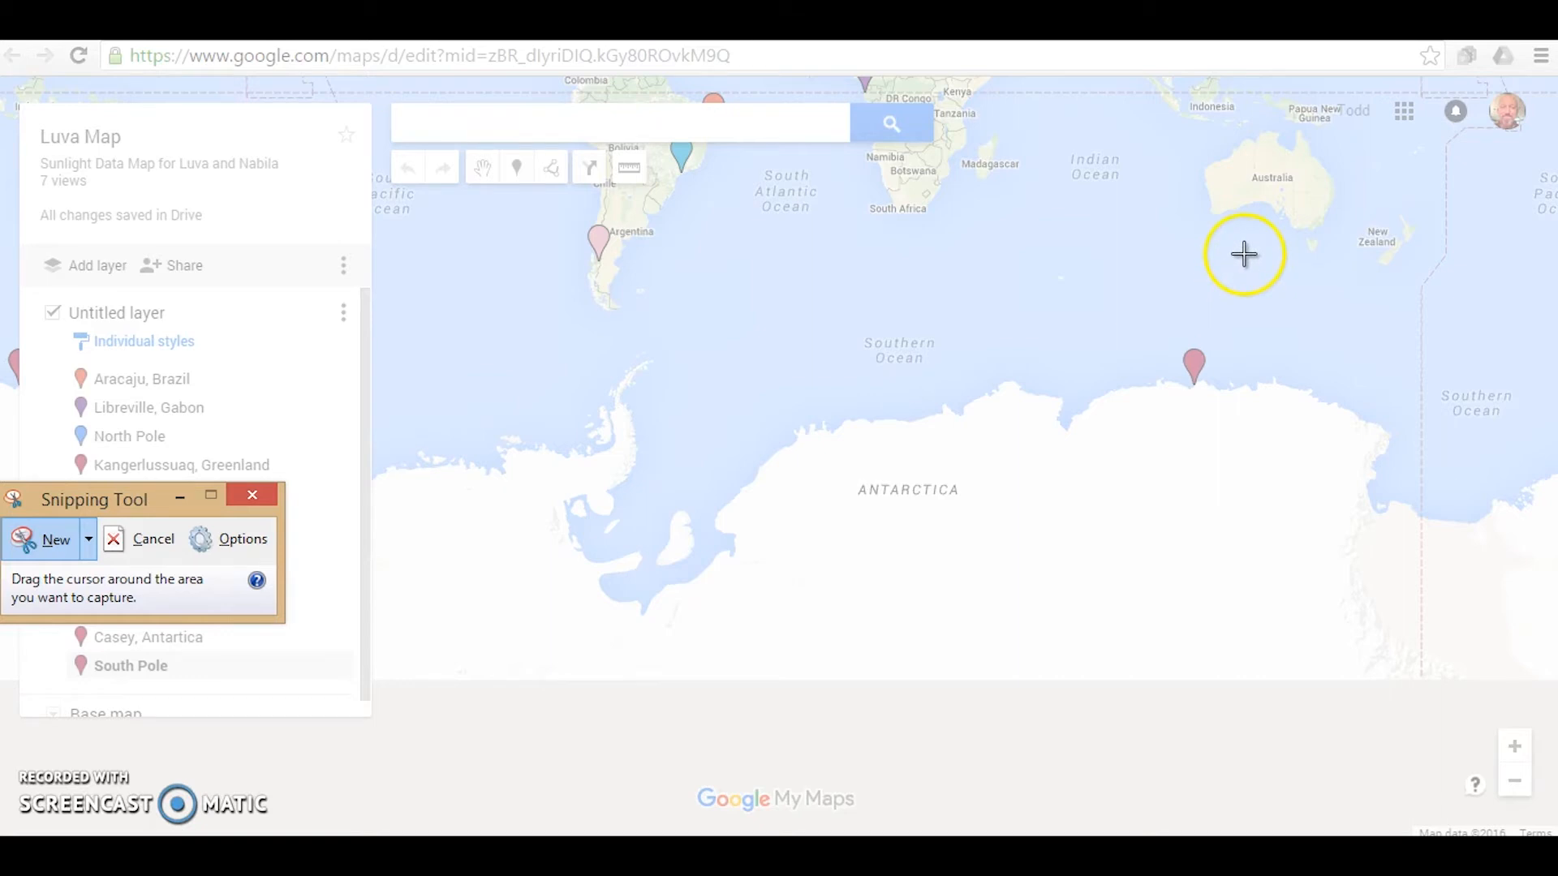
{"action": "left_click_drag", "start_coordinate": [1243, 259], "coordinate": [1492, 706]}
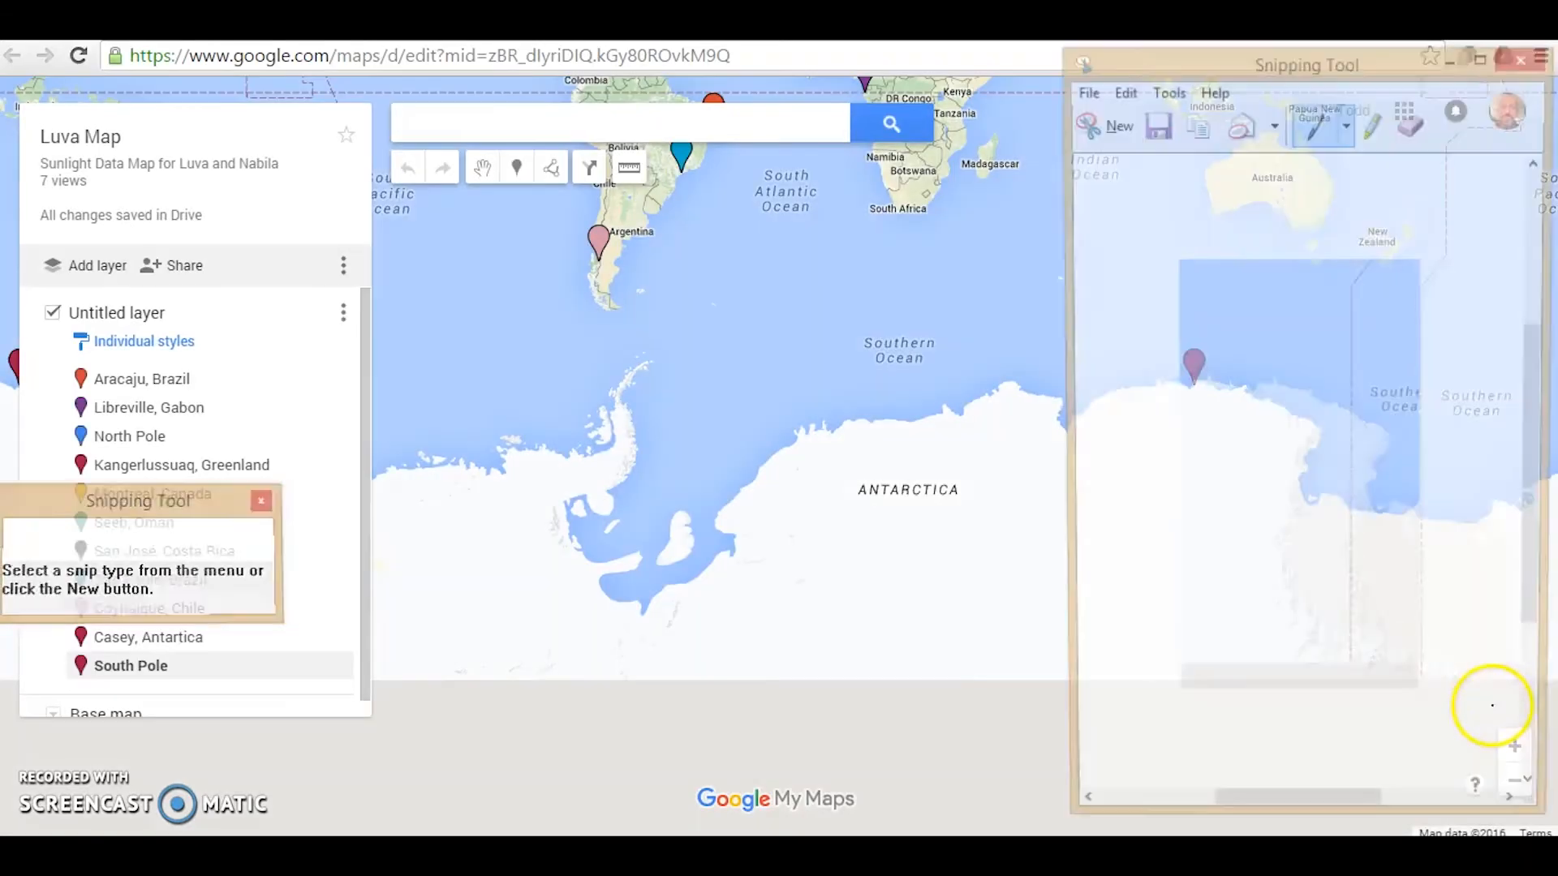
{"action": "left_click", "coordinate": [1201, 127]}
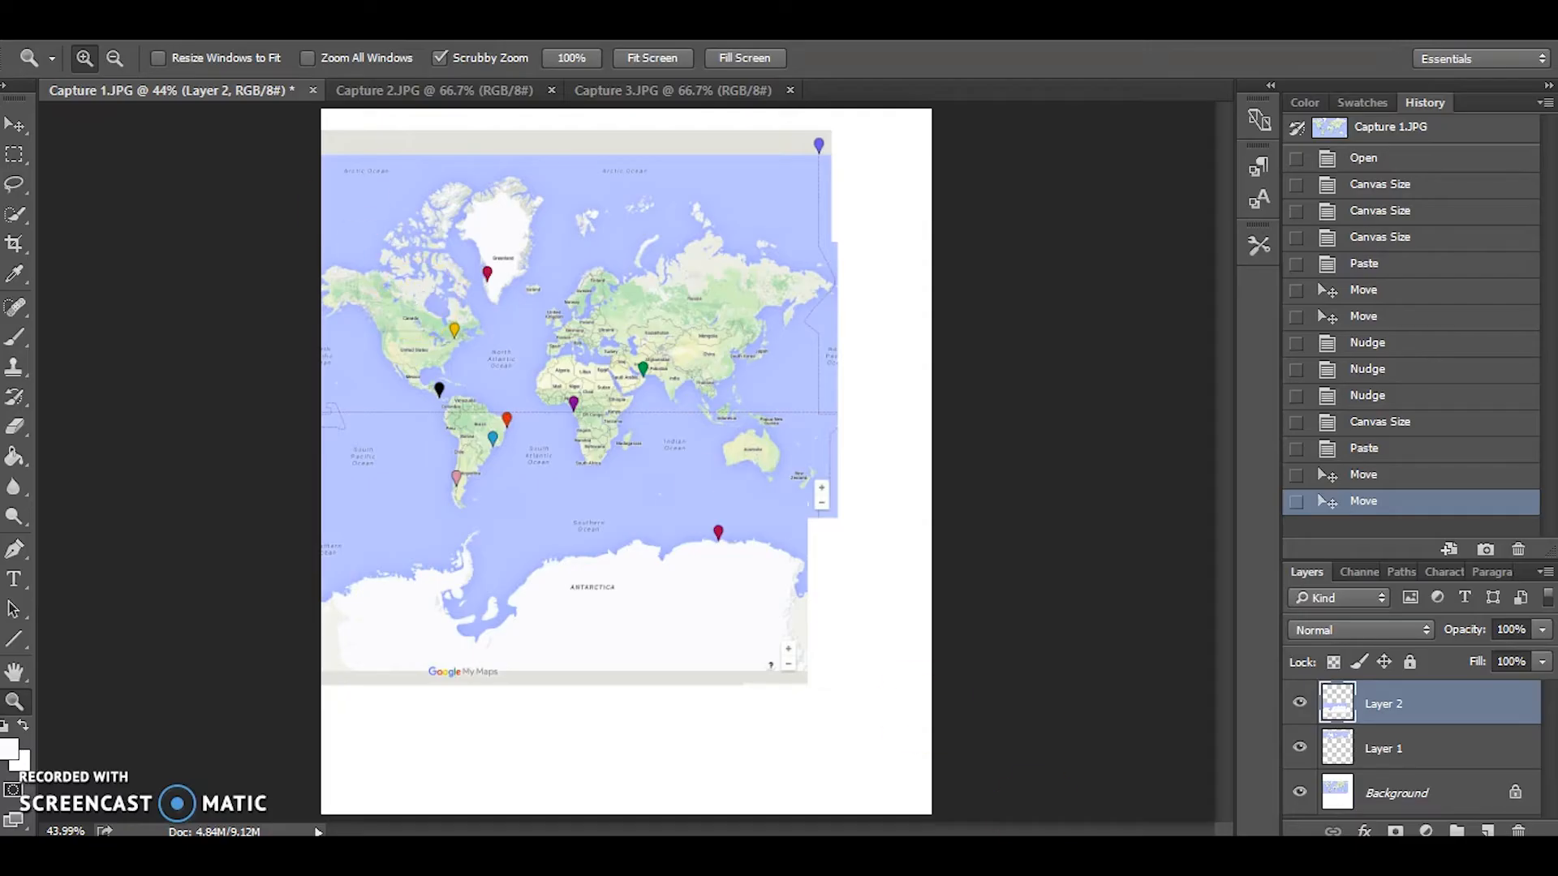
Paste the snipped eastern Antarctica piece into Capture 1 and align it over the east end of the Antarctica layer.
{"action": "left_click", "coordinate": [134, 19]}
{"action": "left_click", "coordinate": [154, 192]}
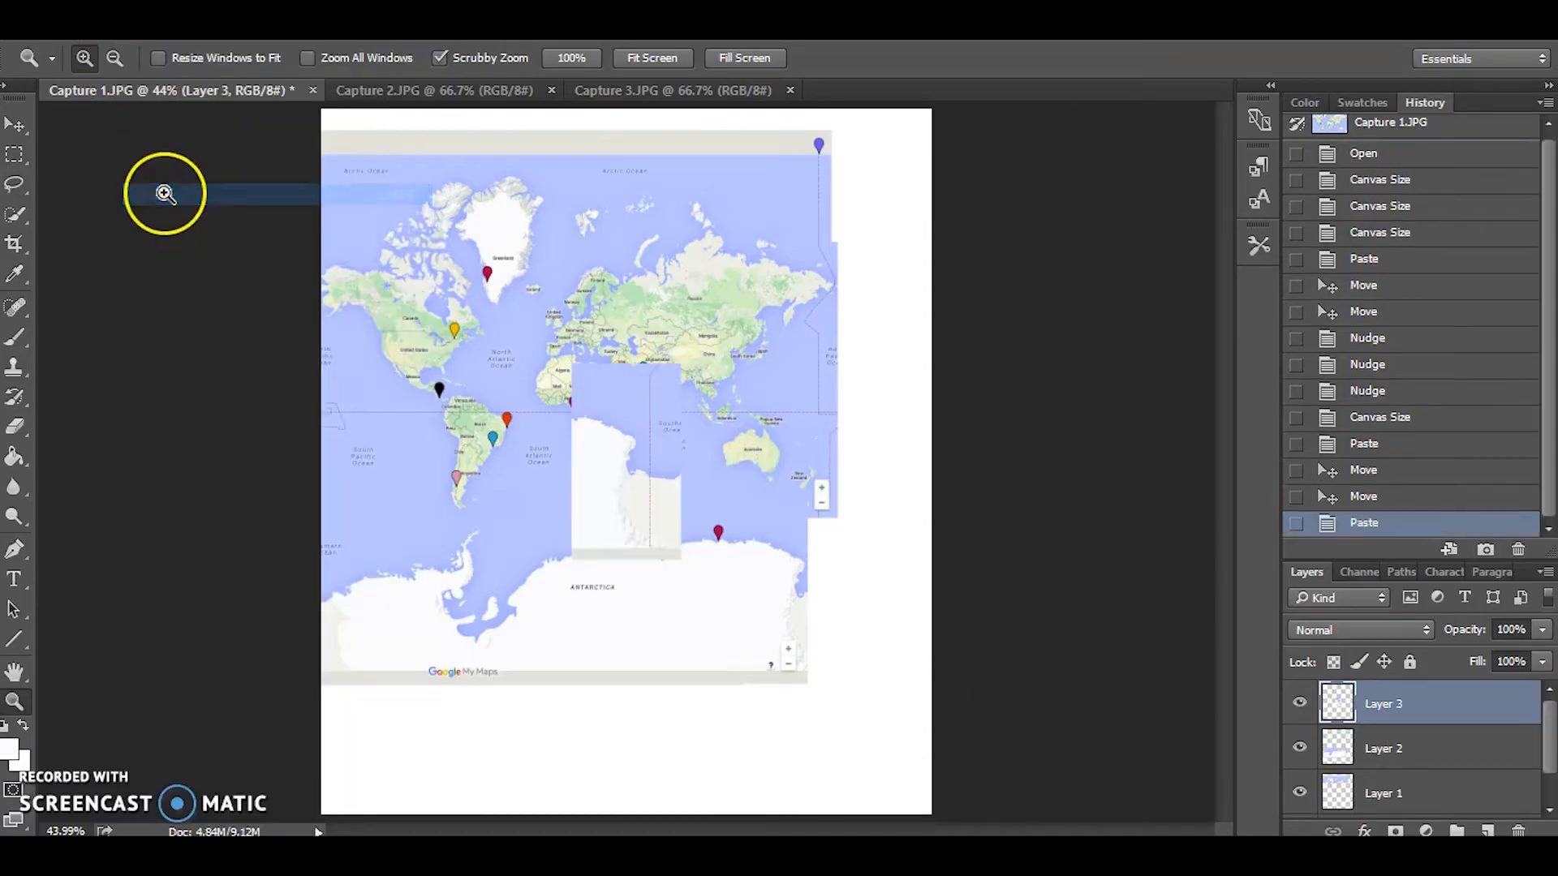
{"action": "left_click", "coordinate": [16, 125]}
{"action": "left_click_drag", "start_coordinate": [619, 459], "coordinate": [807, 598]}
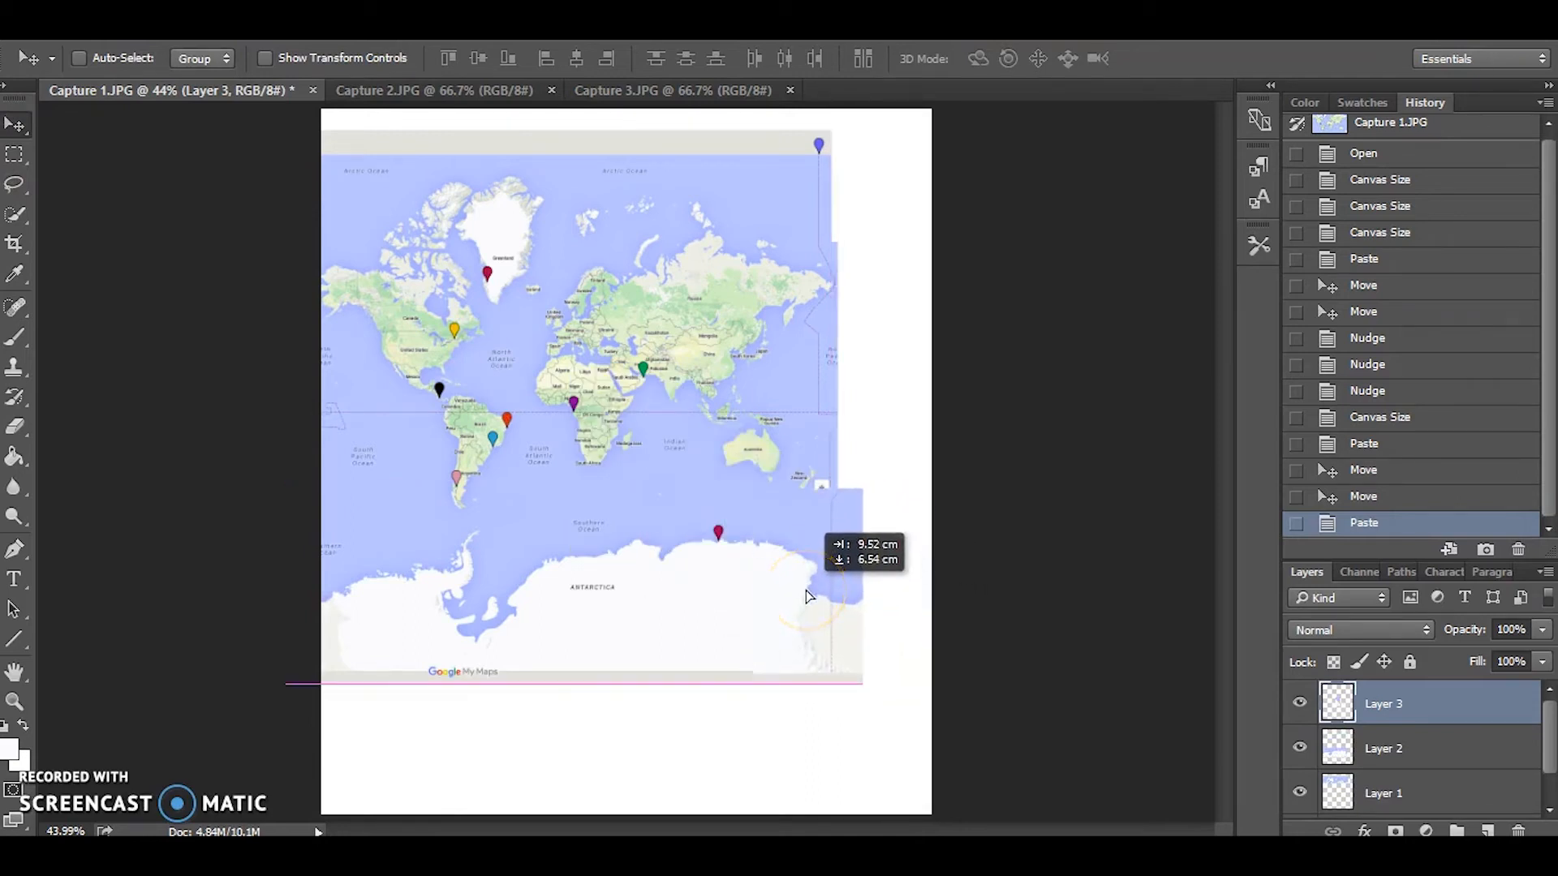
{"action": "left_click_drag", "start_coordinate": [808, 597], "coordinate": [806, 592]}
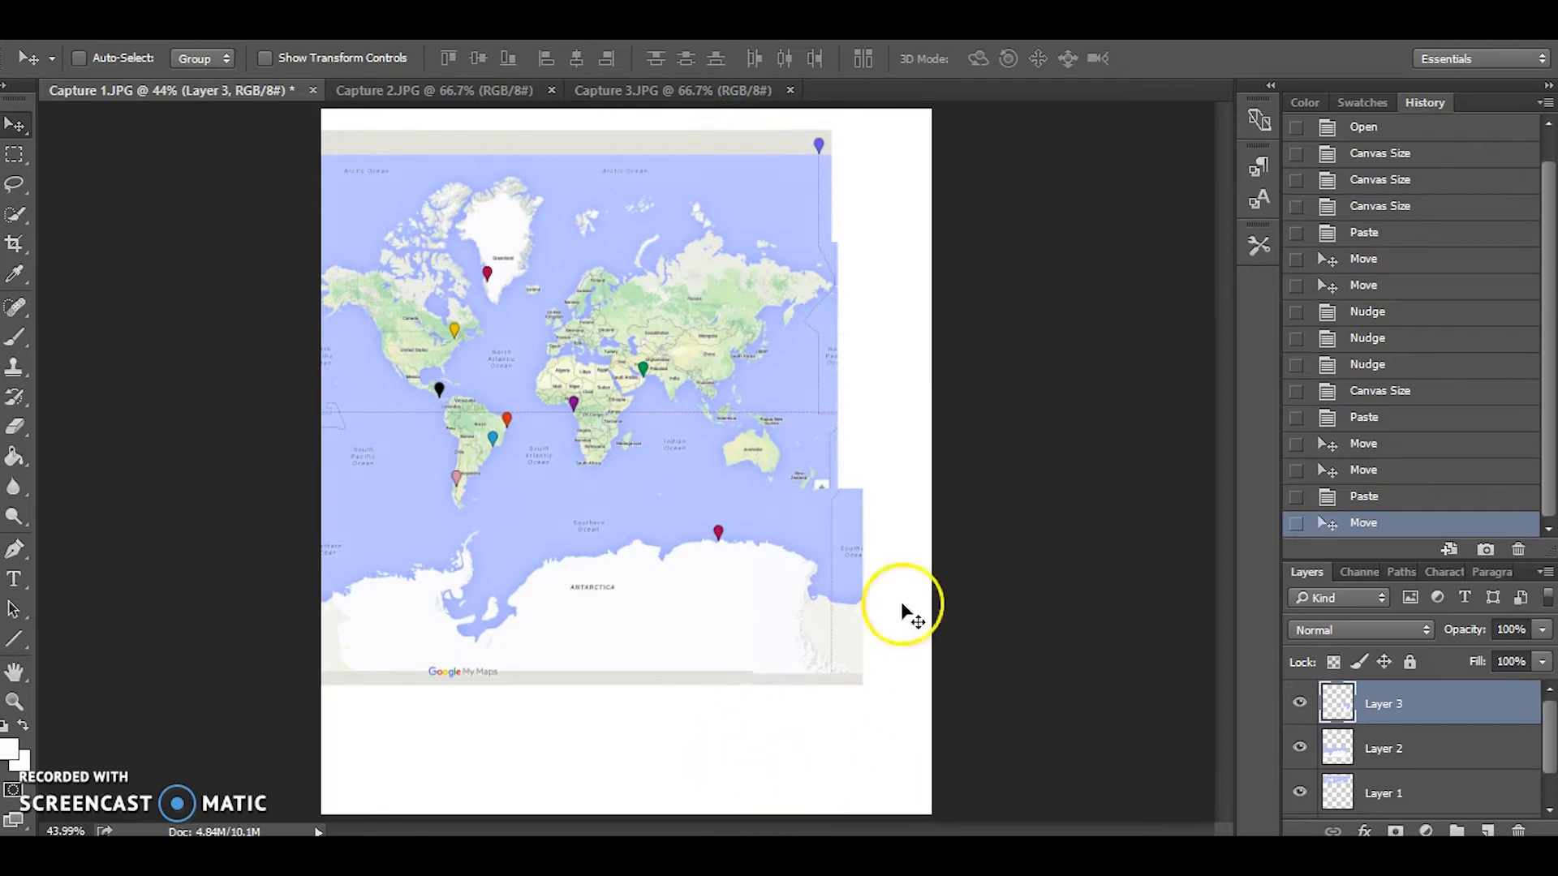
Crop the canvas to the combined map, removing the empty space above and below it and keeping Antarctica's western edge.
{"action": "left_click", "coordinate": [14, 244]}
{"action": "left_click_drag", "start_coordinate": [623, 105], "coordinate": [623, 120]}
{"action": "left_click_drag", "start_coordinate": [323, 459], "coordinate": [318, 462]}
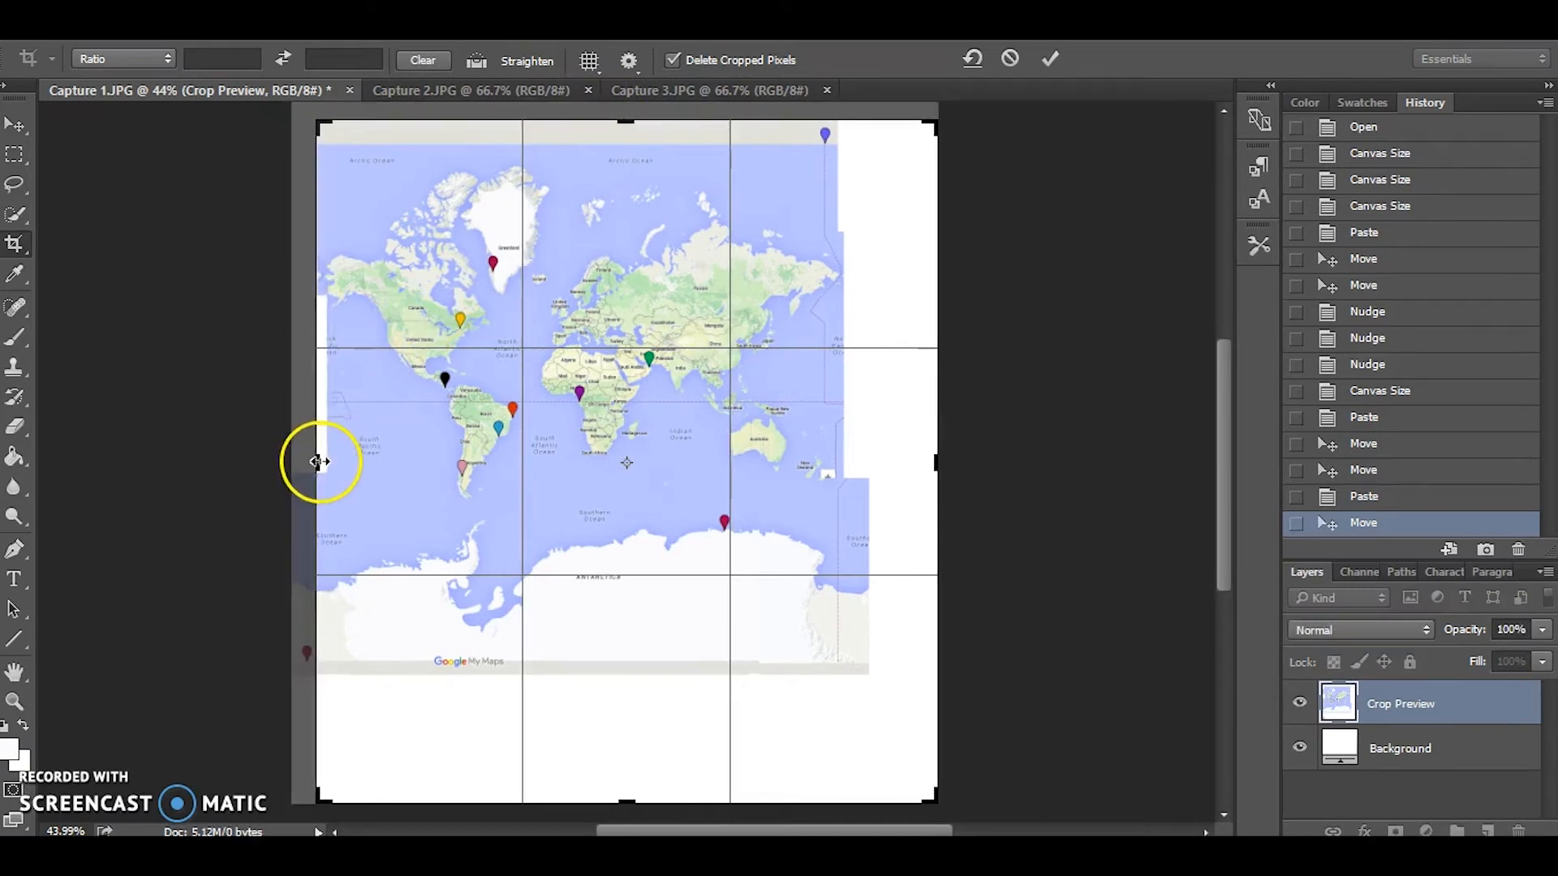
{"action": "left_click_drag", "start_coordinate": [628, 799], "coordinate": [623, 730]}
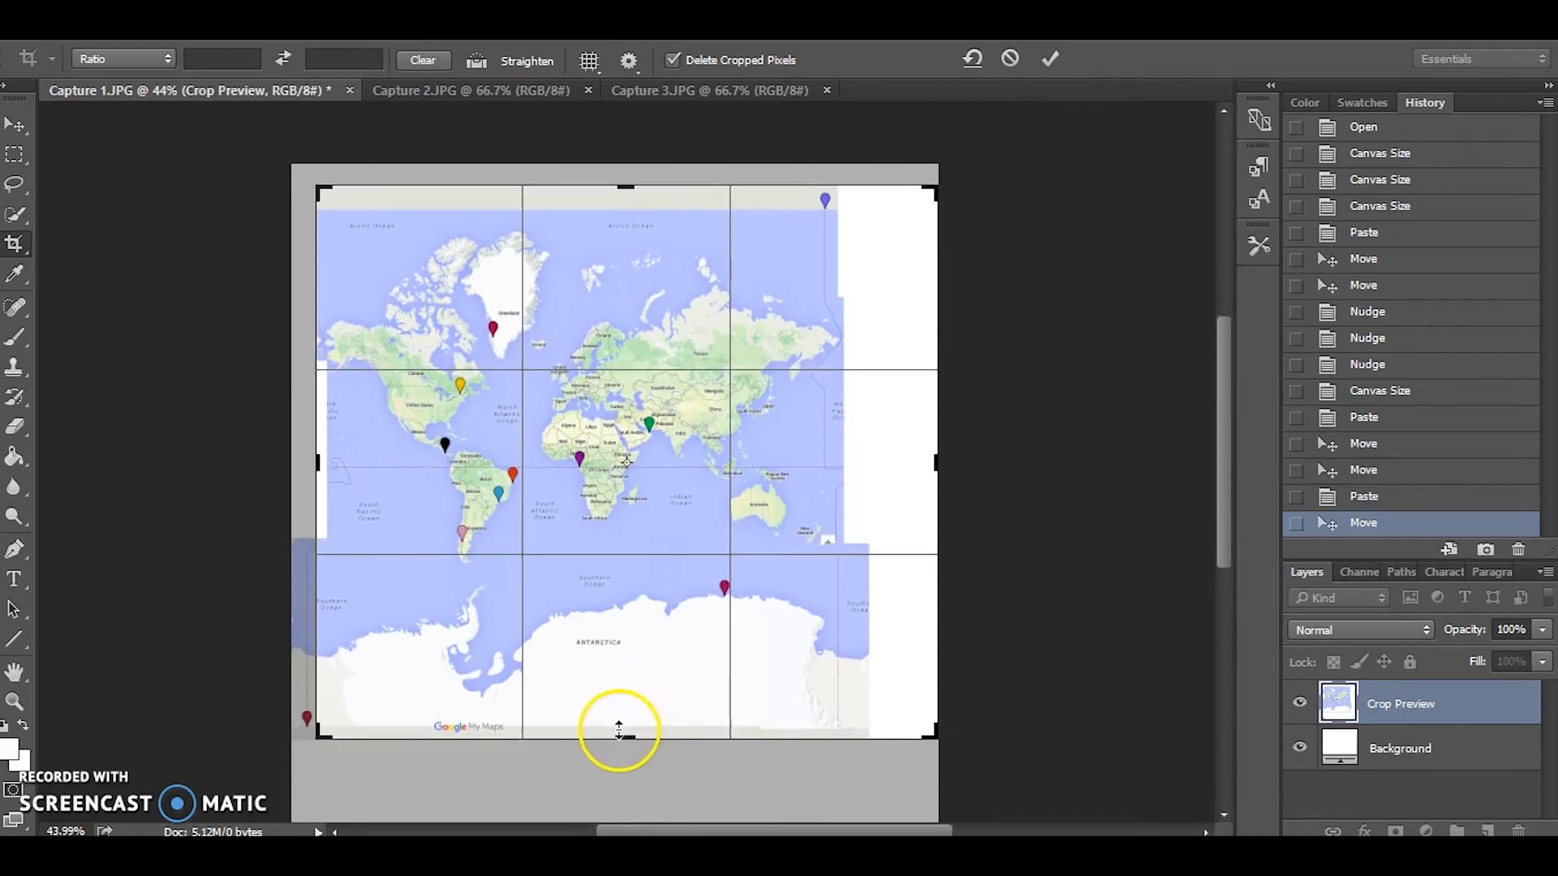
{"action": "left_click_drag", "start_coordinate": [317, 462], "coordinate": [308, 470]}
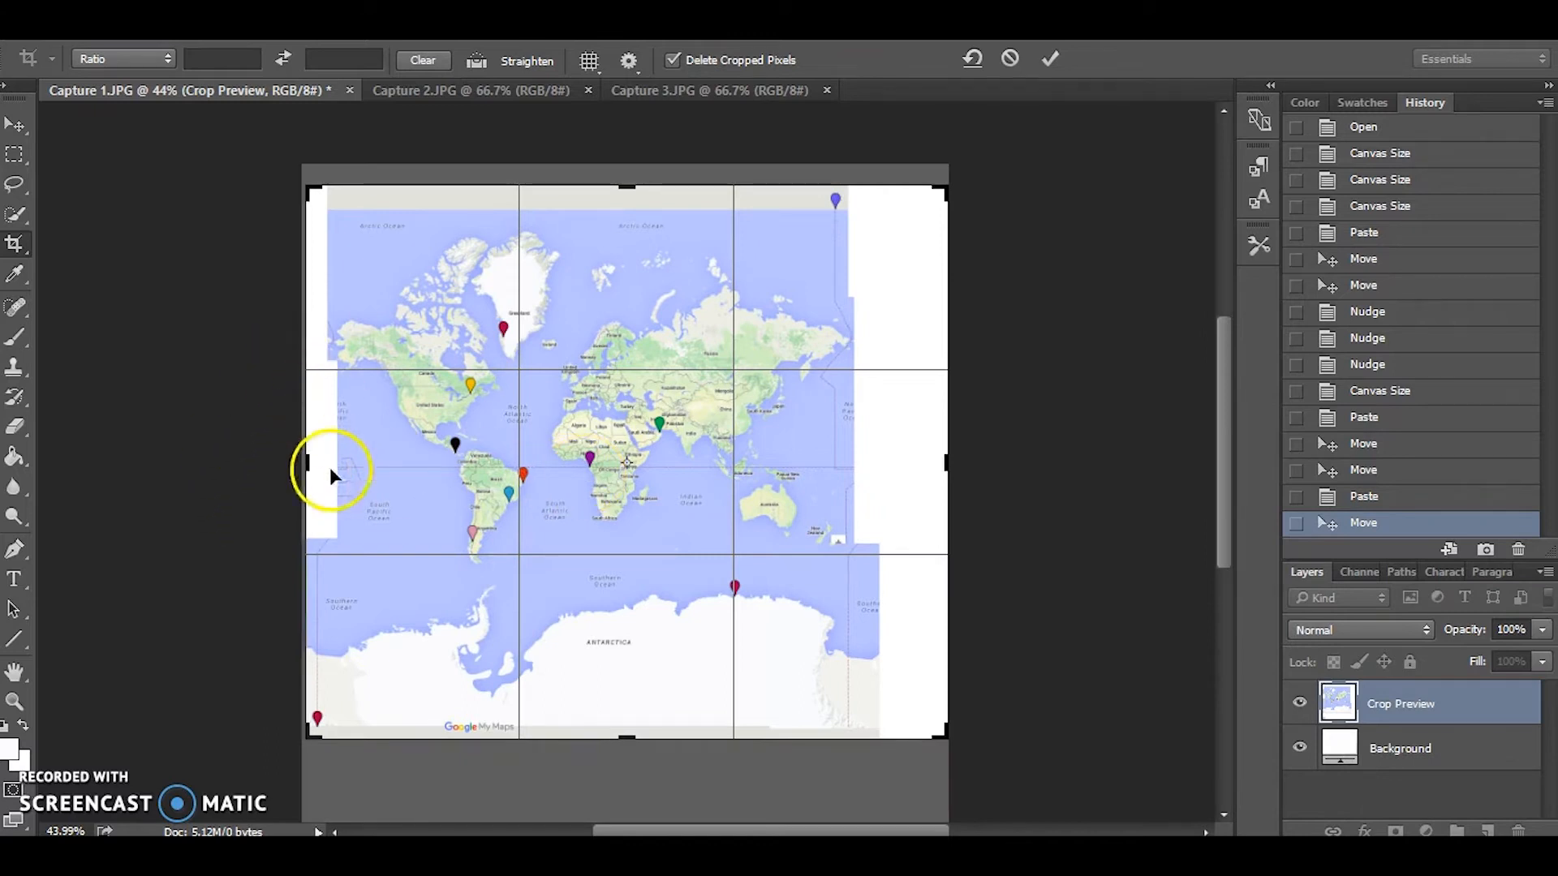
{"action": "mouse_move", "coordinate": [946, 467]}
{"action": "left_mouse_down"}
{"action": "mouse_move", "coordinate": [910, 469]}
{"action": "mouse_move", "coordinate": [937, 463]}
{"action": "left_mouse_up"}
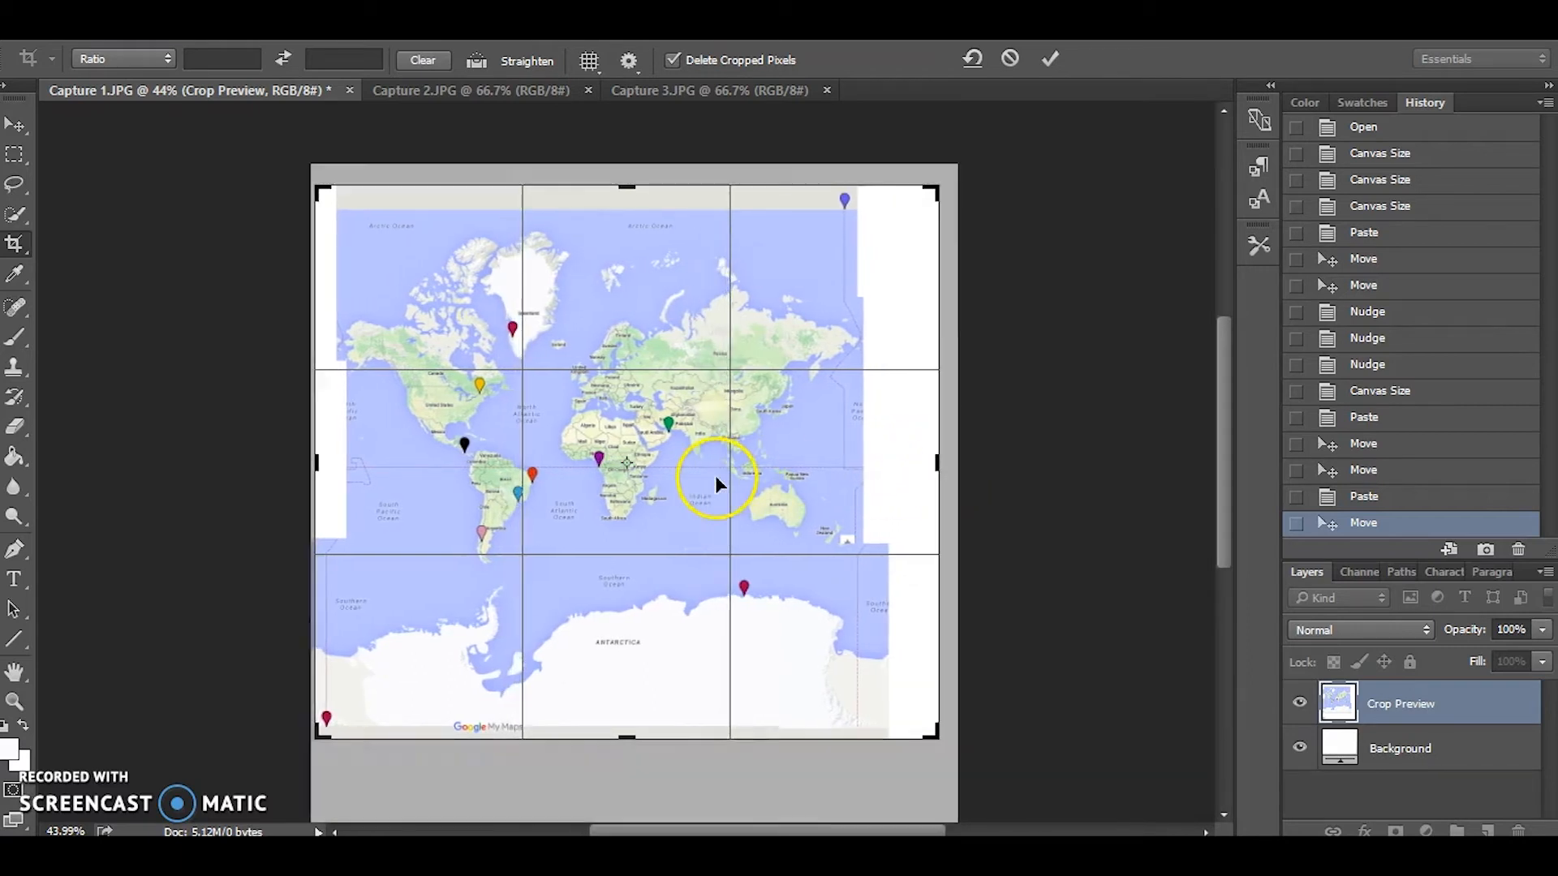
{"action": "double_click", "coordinate": [714, 475]}
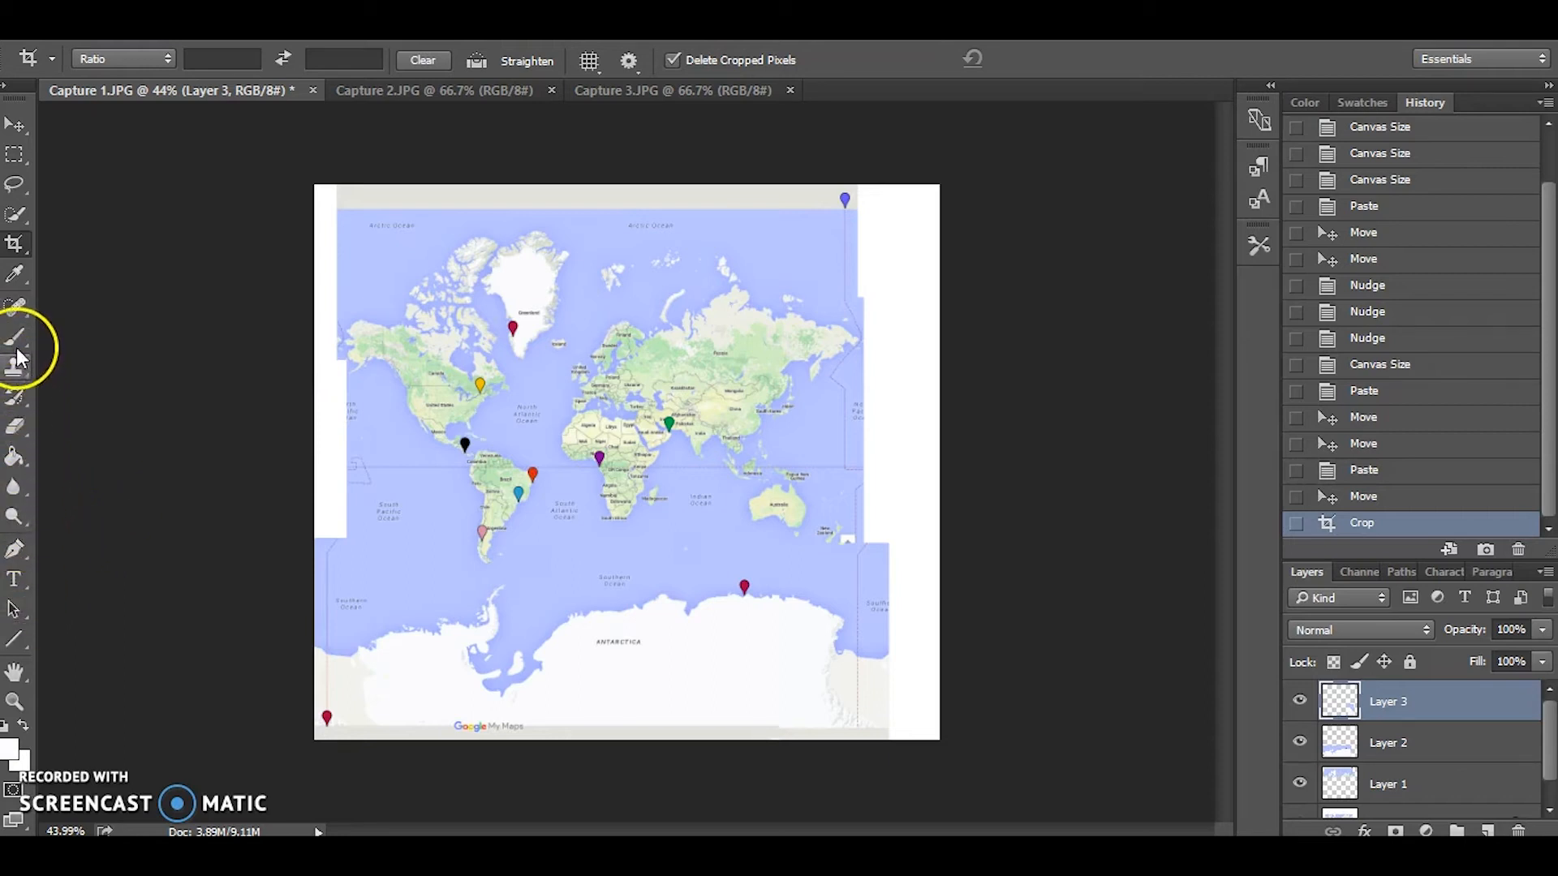
Sample the light blue ocean colour and fill the Background layer's white margins and Layer 1's grey strip above the Arctic Ocean.
{"action": "left_click", "coordinate": [17, 275]}
{"action": "left_click", "coordinate": [396, 258]}
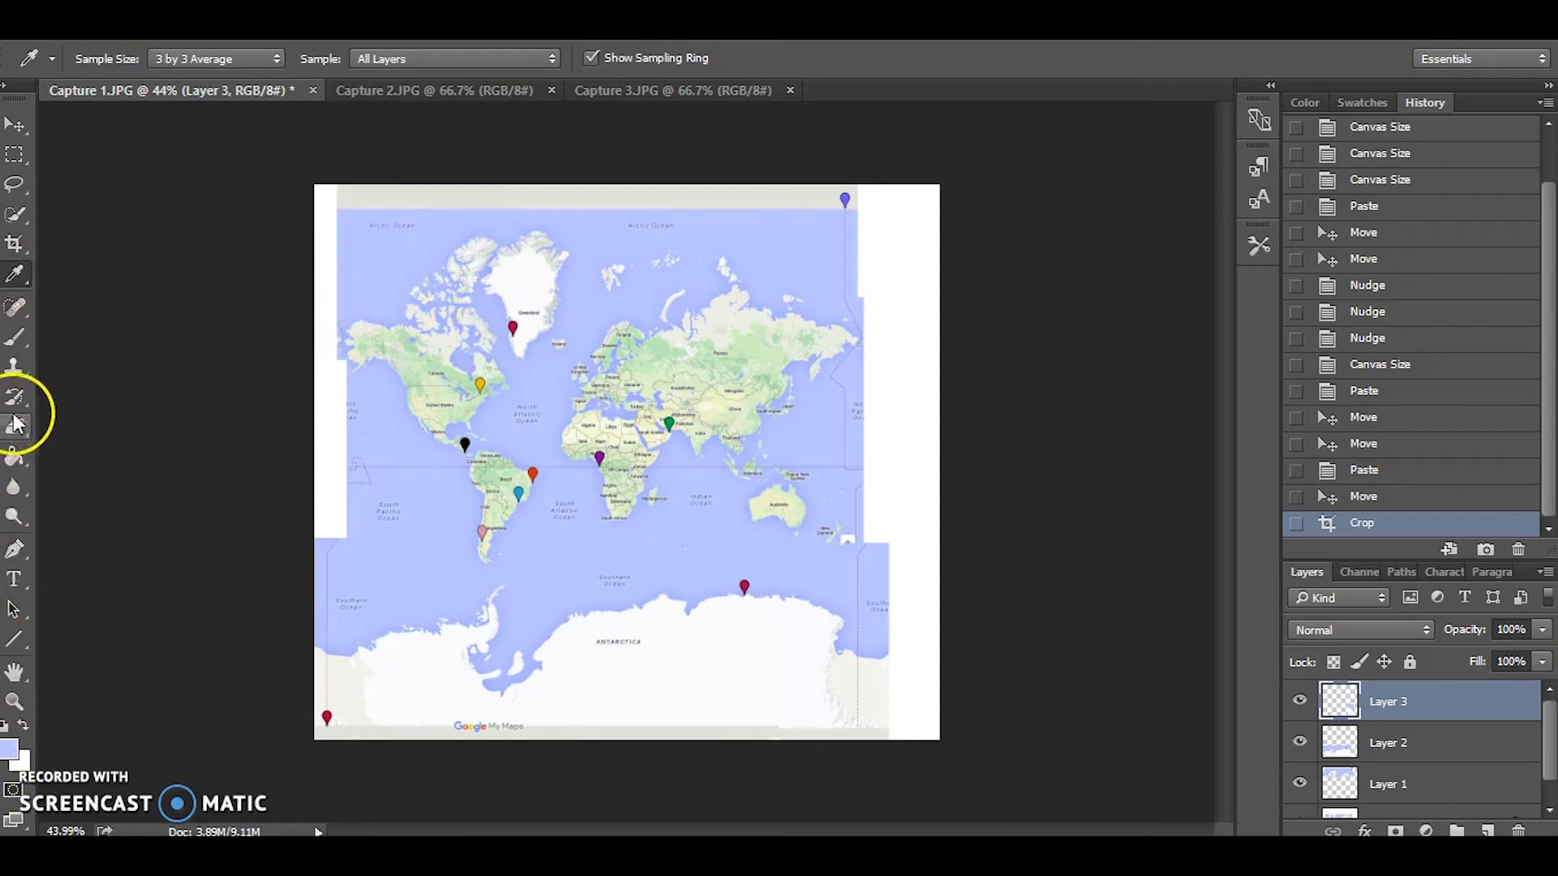
{"action": "left_click", "coordinate": [16, 337]}
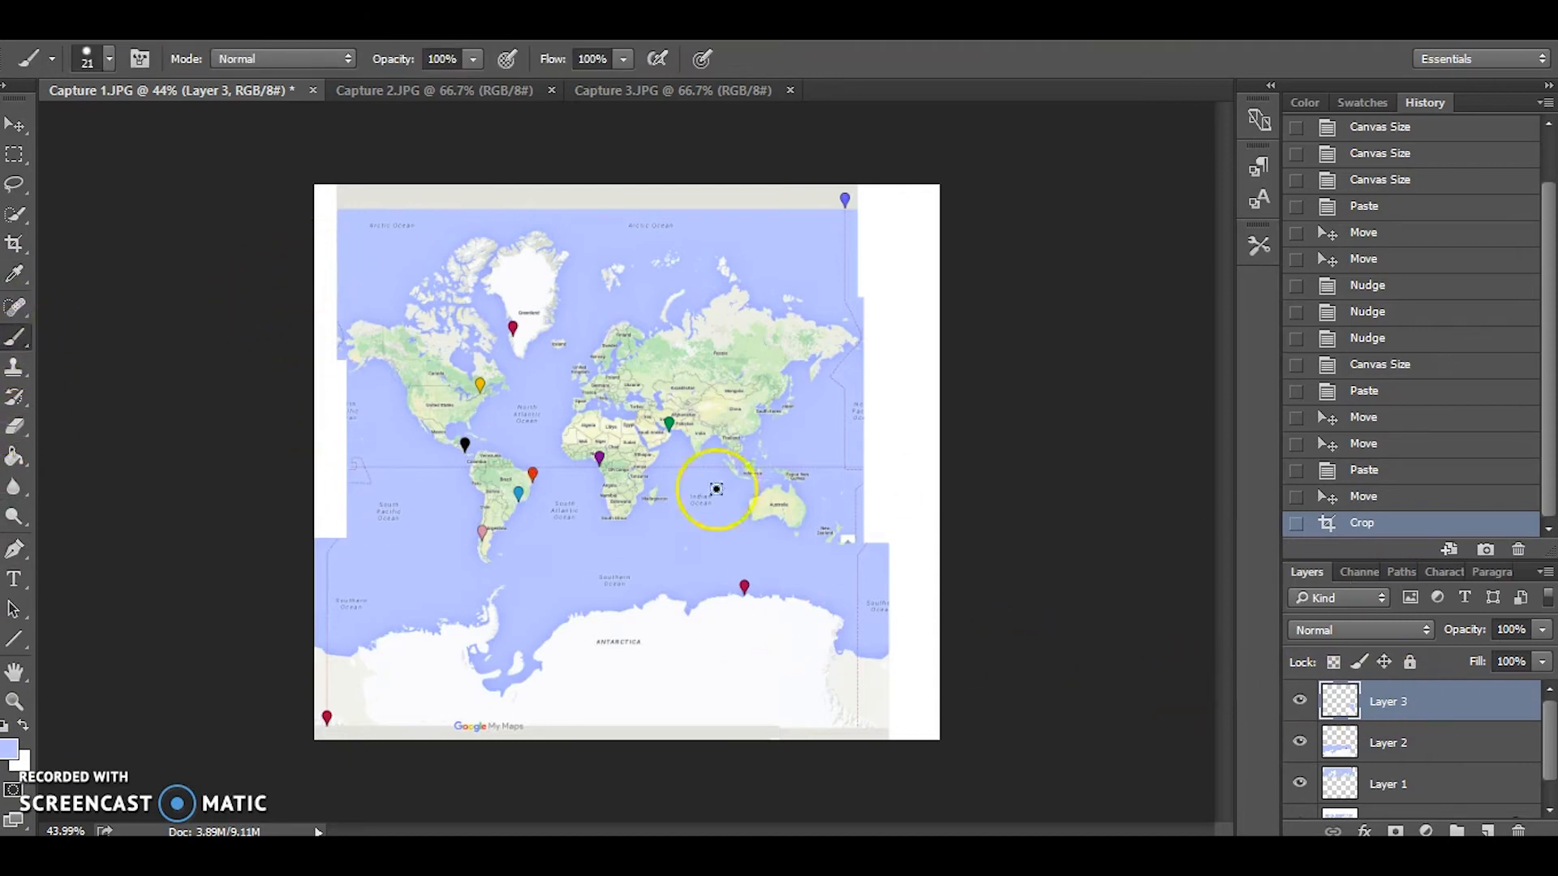
{"action": "left_click", "coordinate": [256, 26]}
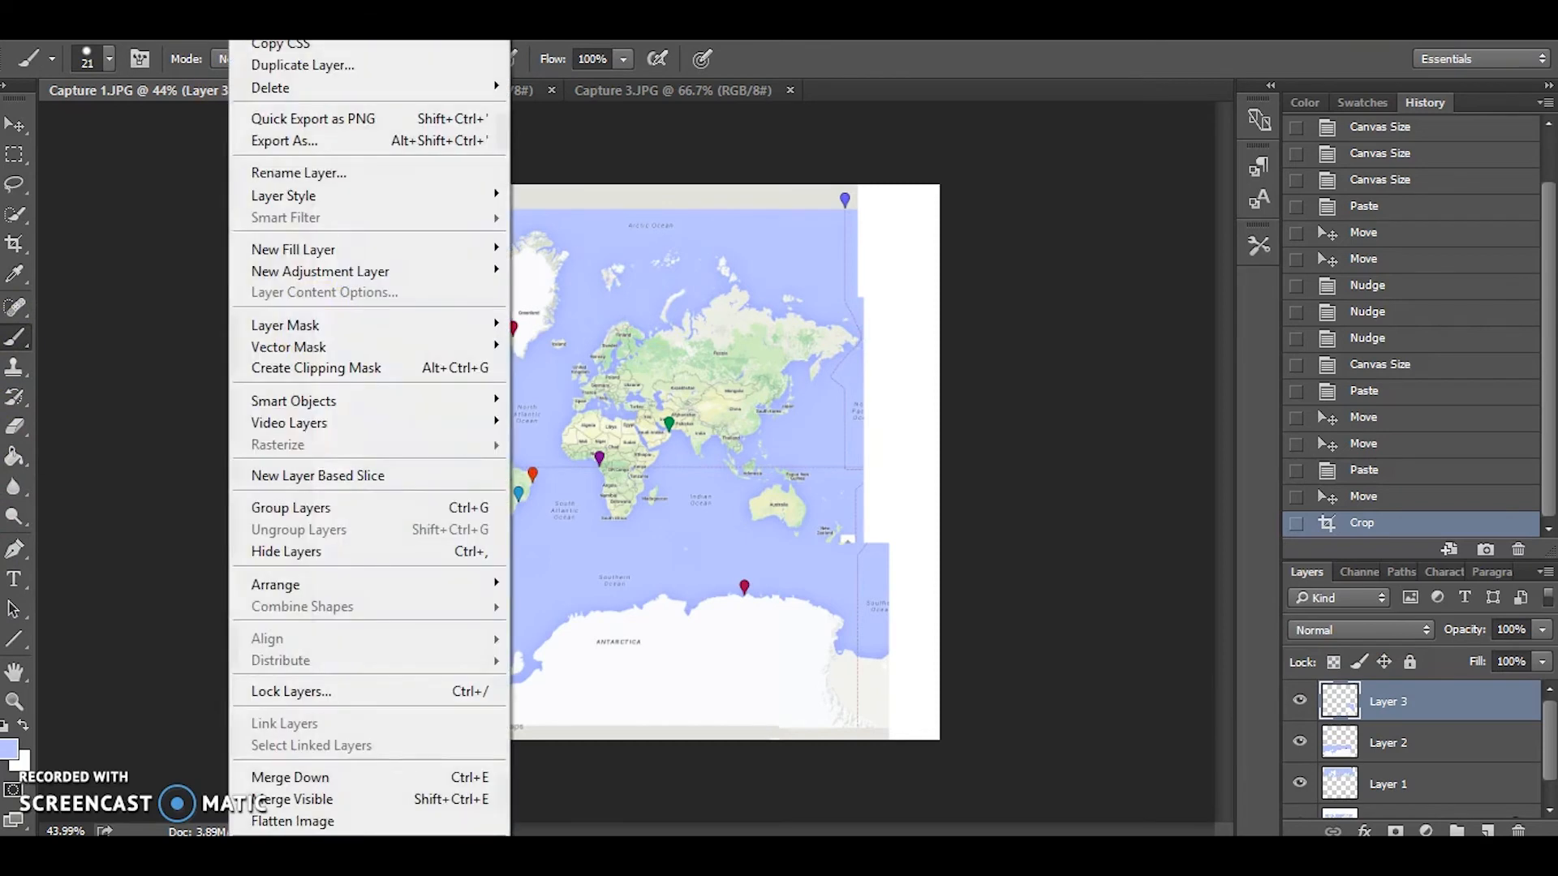
{"action": "mouse_move", "coordinate": [396, 585]}
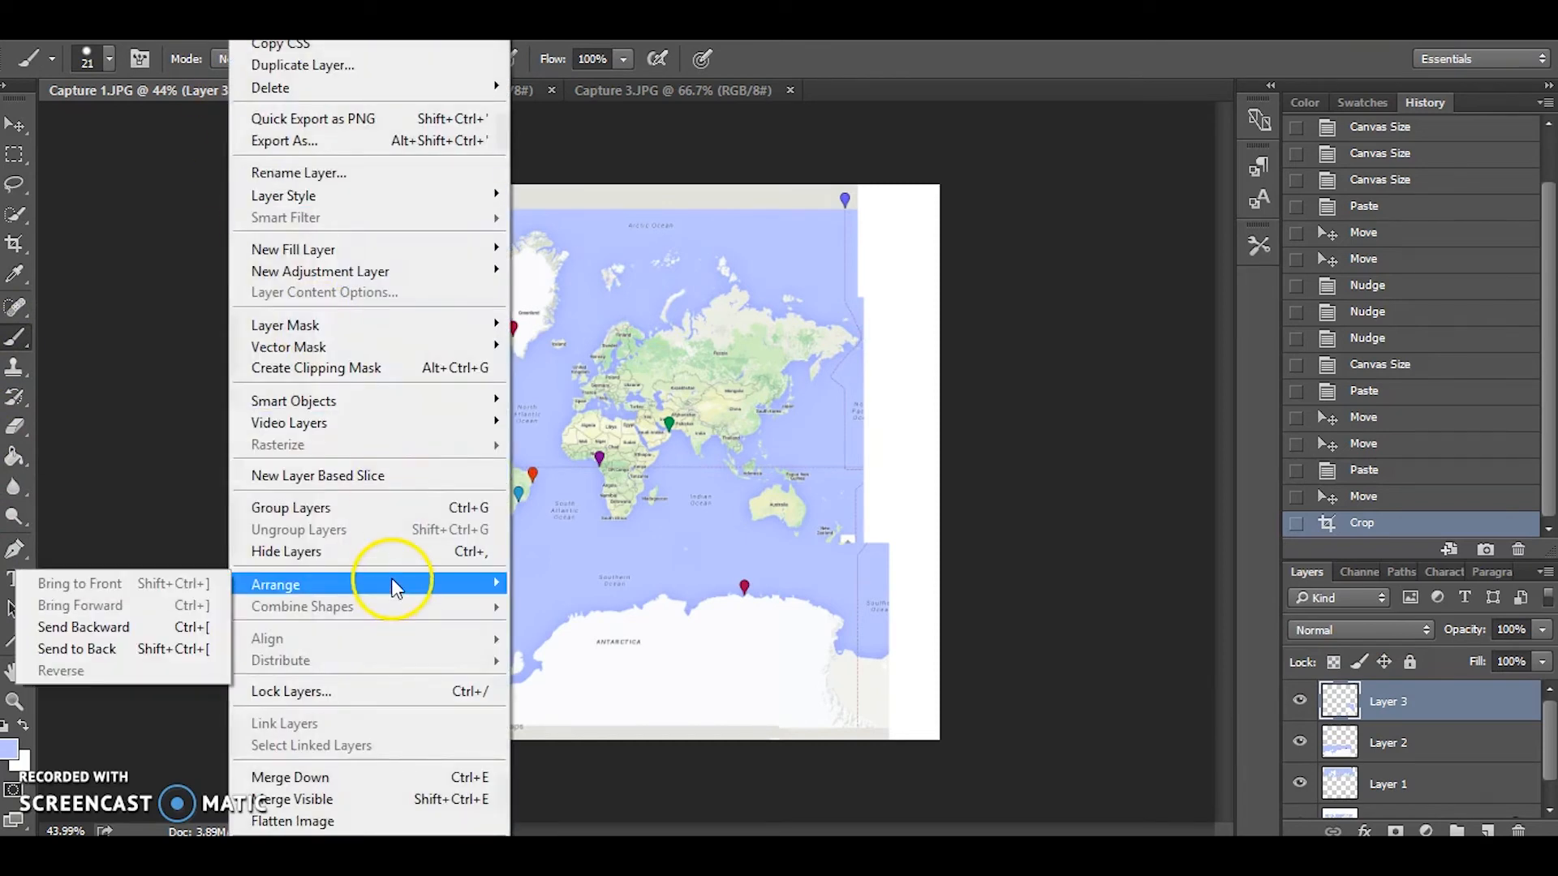
{"action": "left_click_drag", "start_coordinate": [1551, 733], "coordinate": [1551, 758]}
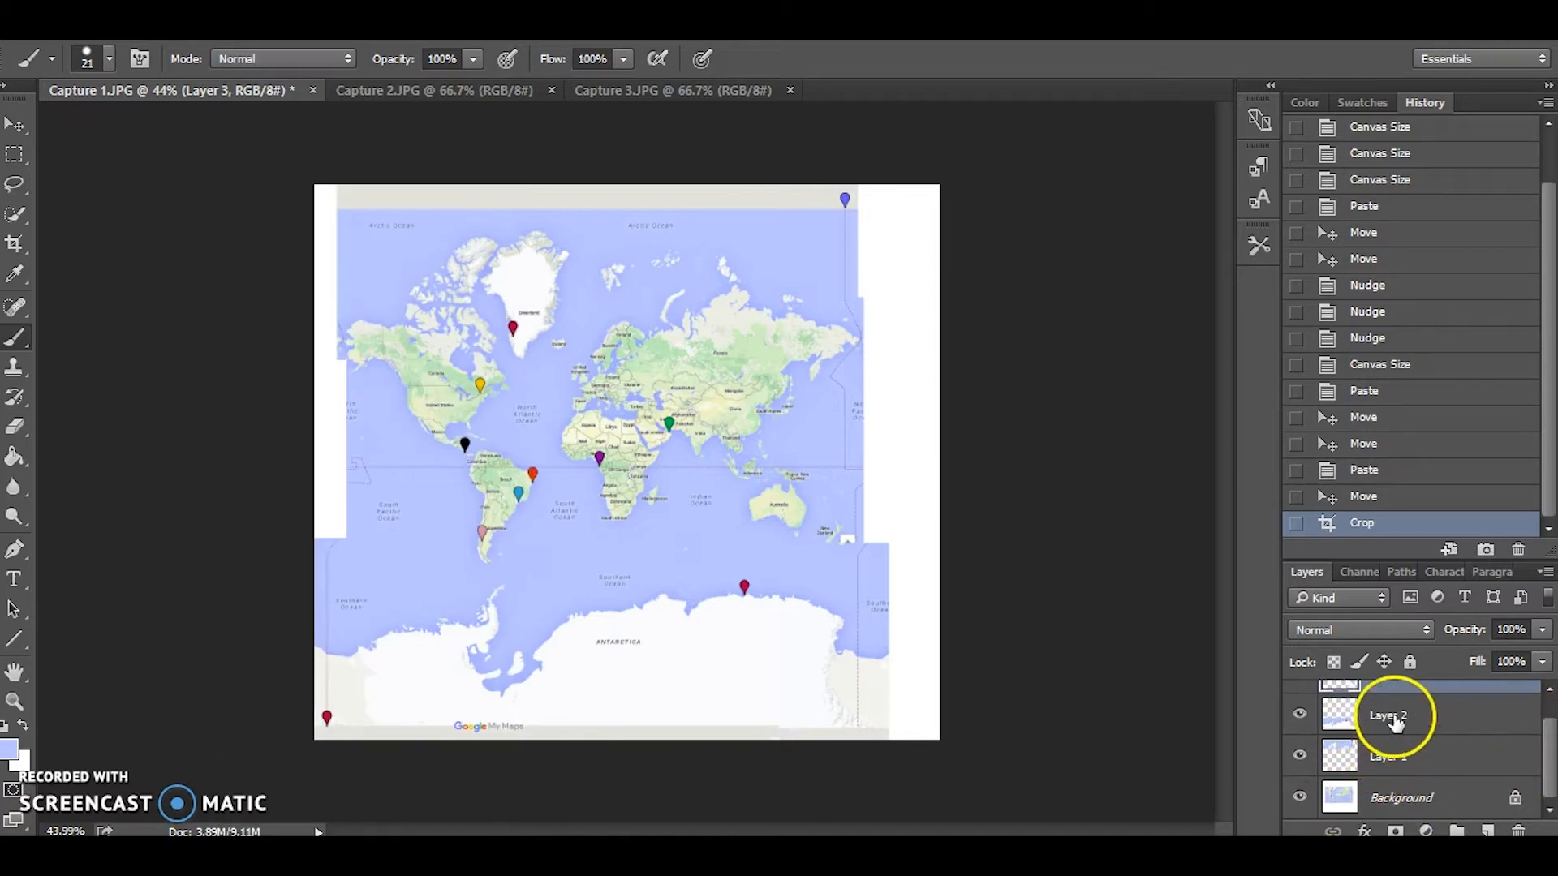
{"action": "left_click", "coordinate": [1403, 798]}
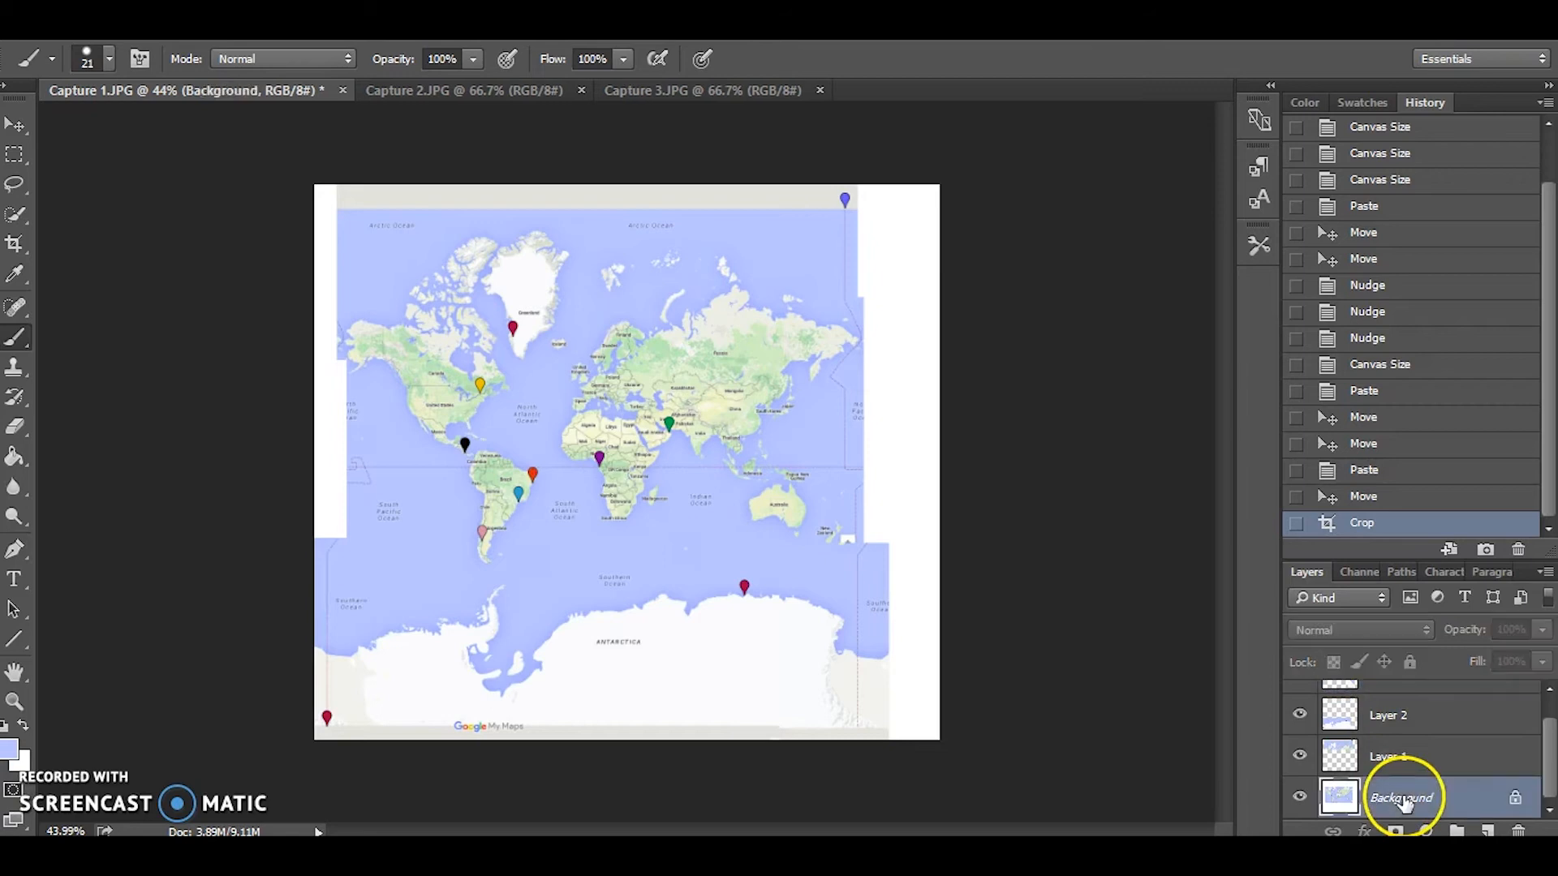
{"action": "left_click", "coordinate": [14, 367]}
{"action": "left_click", "coordinate": [16, 458]}
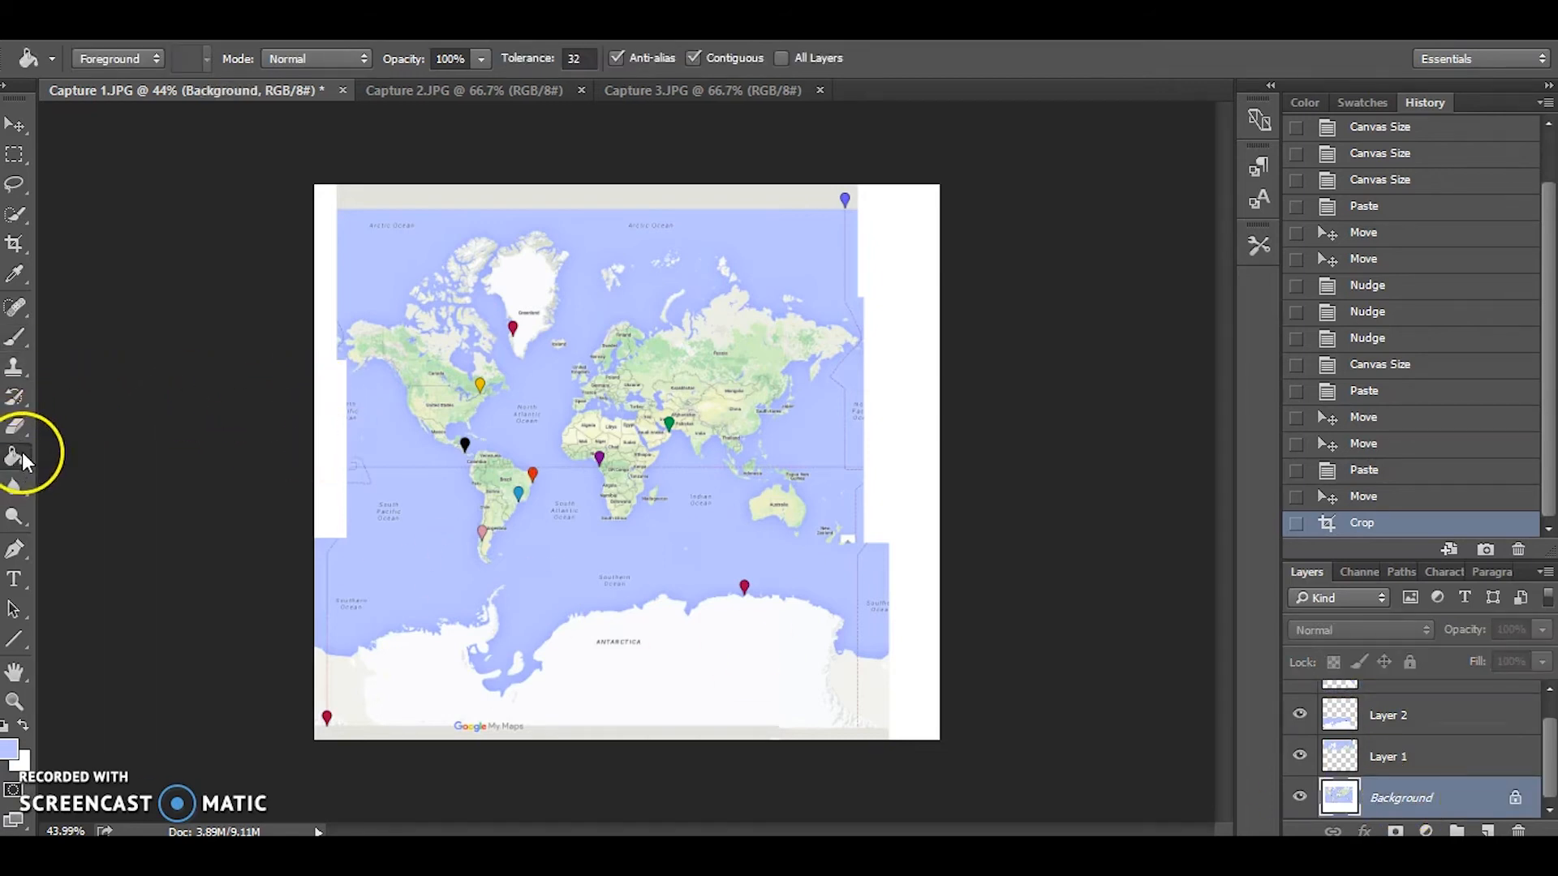
{"action": "left_click", "coordinate": [327, 496]}
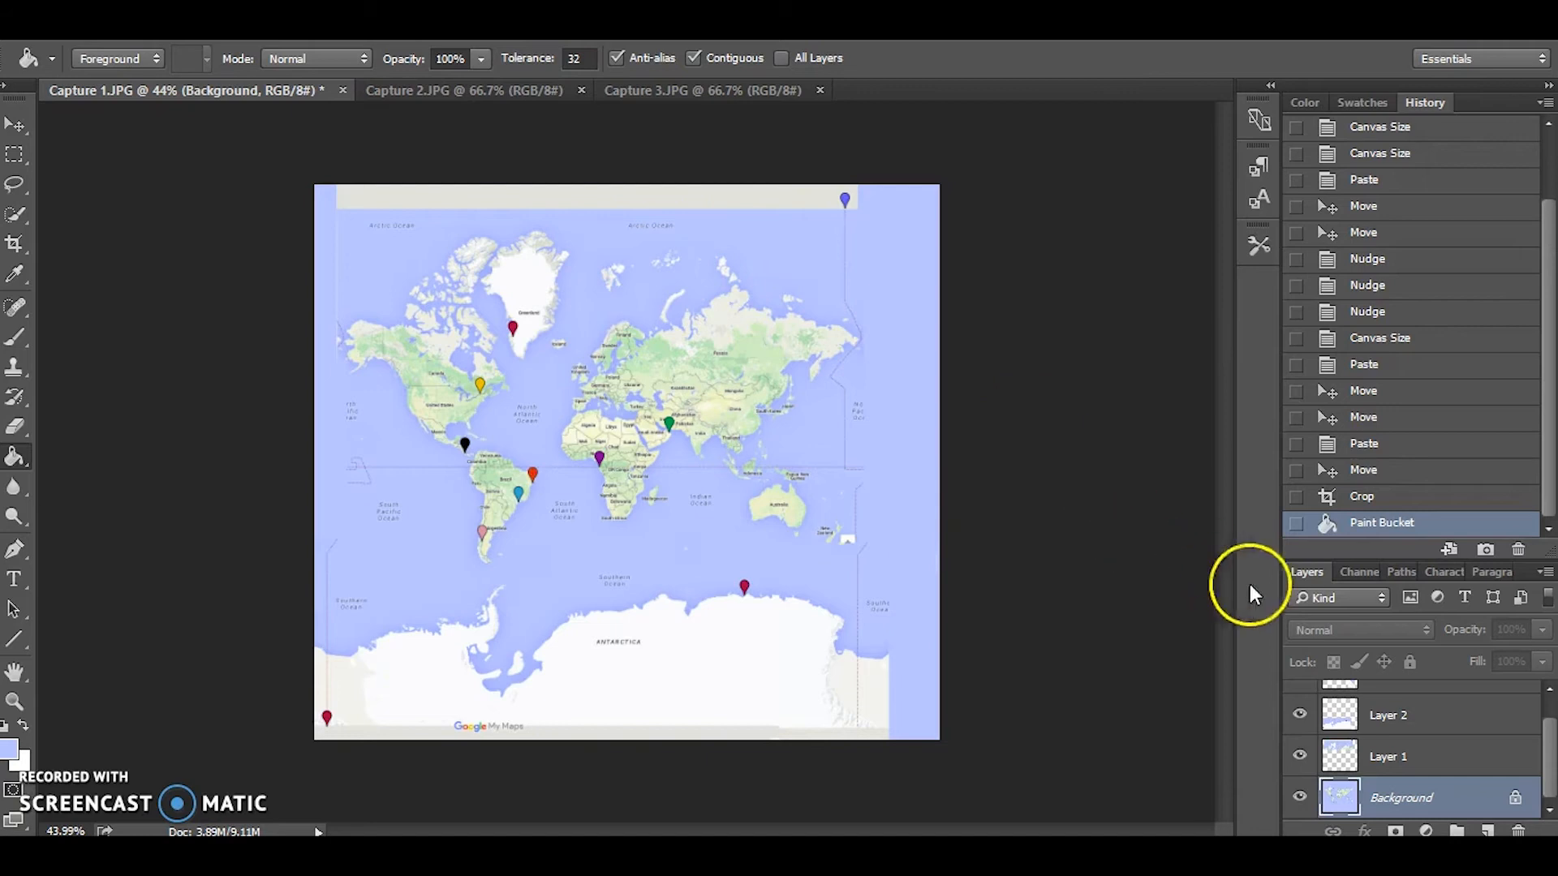
{"action": "left_click", "coordinate": [1412, 754]}
{"action": "left_click", "coordinate": [687, 203]}
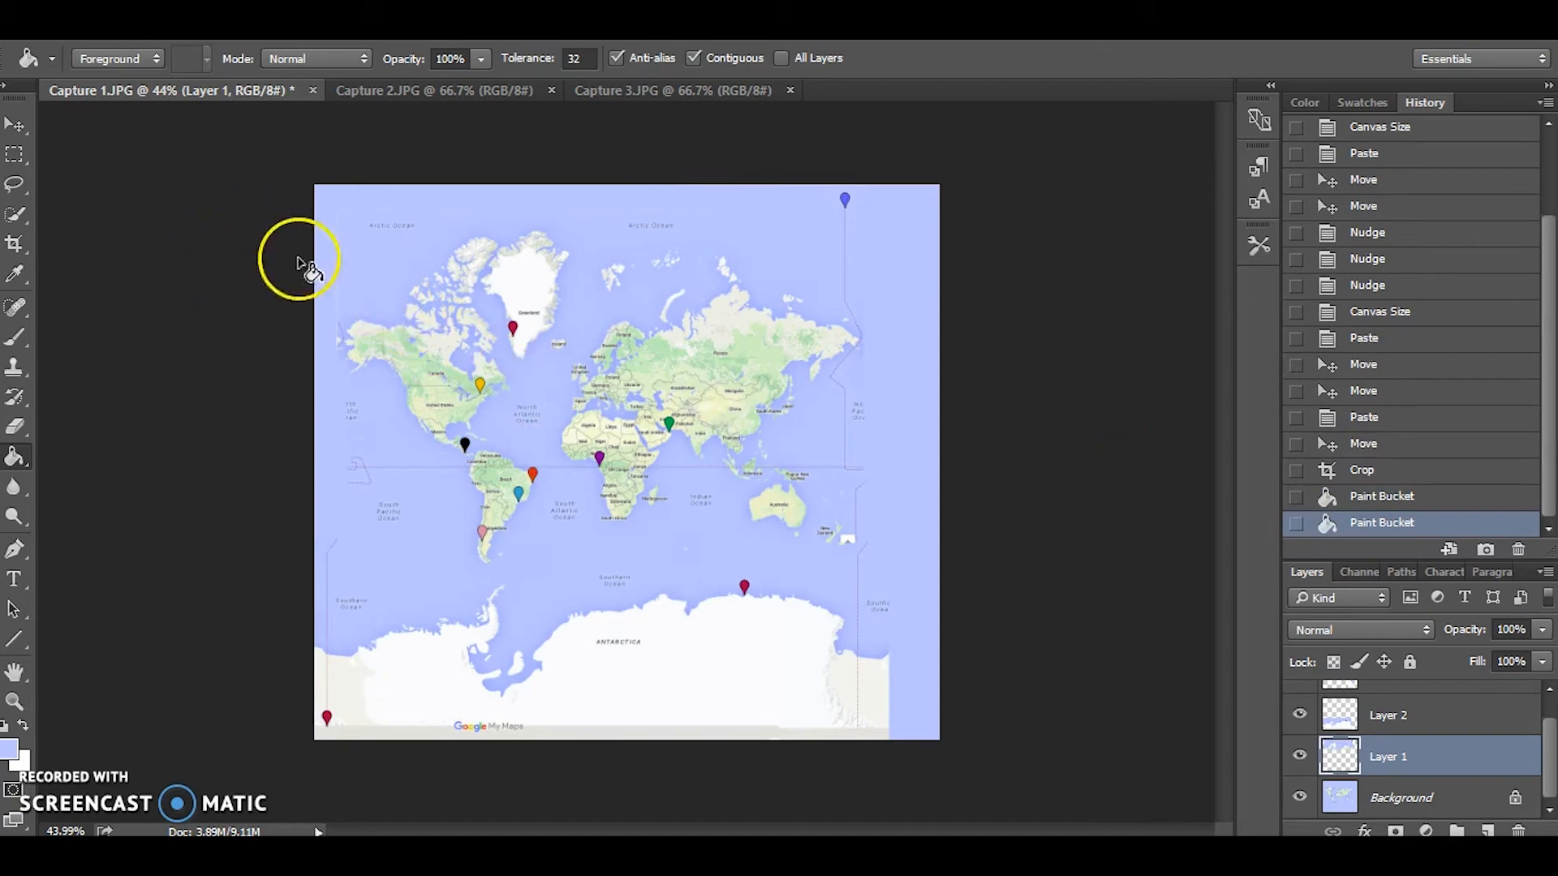
Brush ocean blue over Layer 1's white seam lines and dashed line west of Alaska and the seam across the Arctic Ocean.
{"action": "left_click", "coordinate": [14, 701]}
{"action": "left_click", "coordinate": [344, 243]}
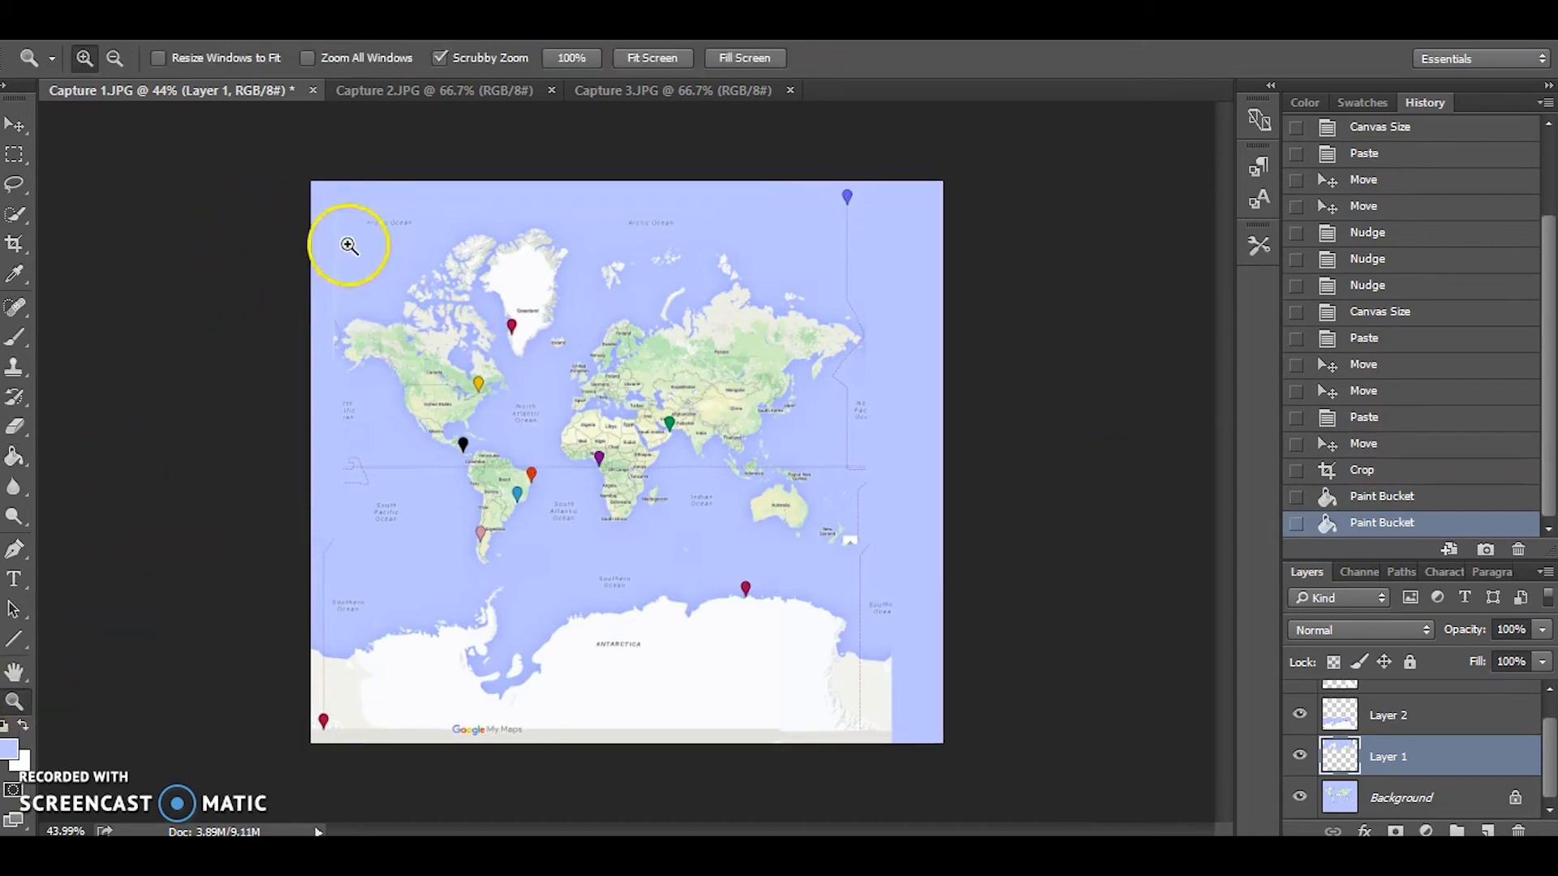
{"action": "left_click", "coordinate": [284, 306]}
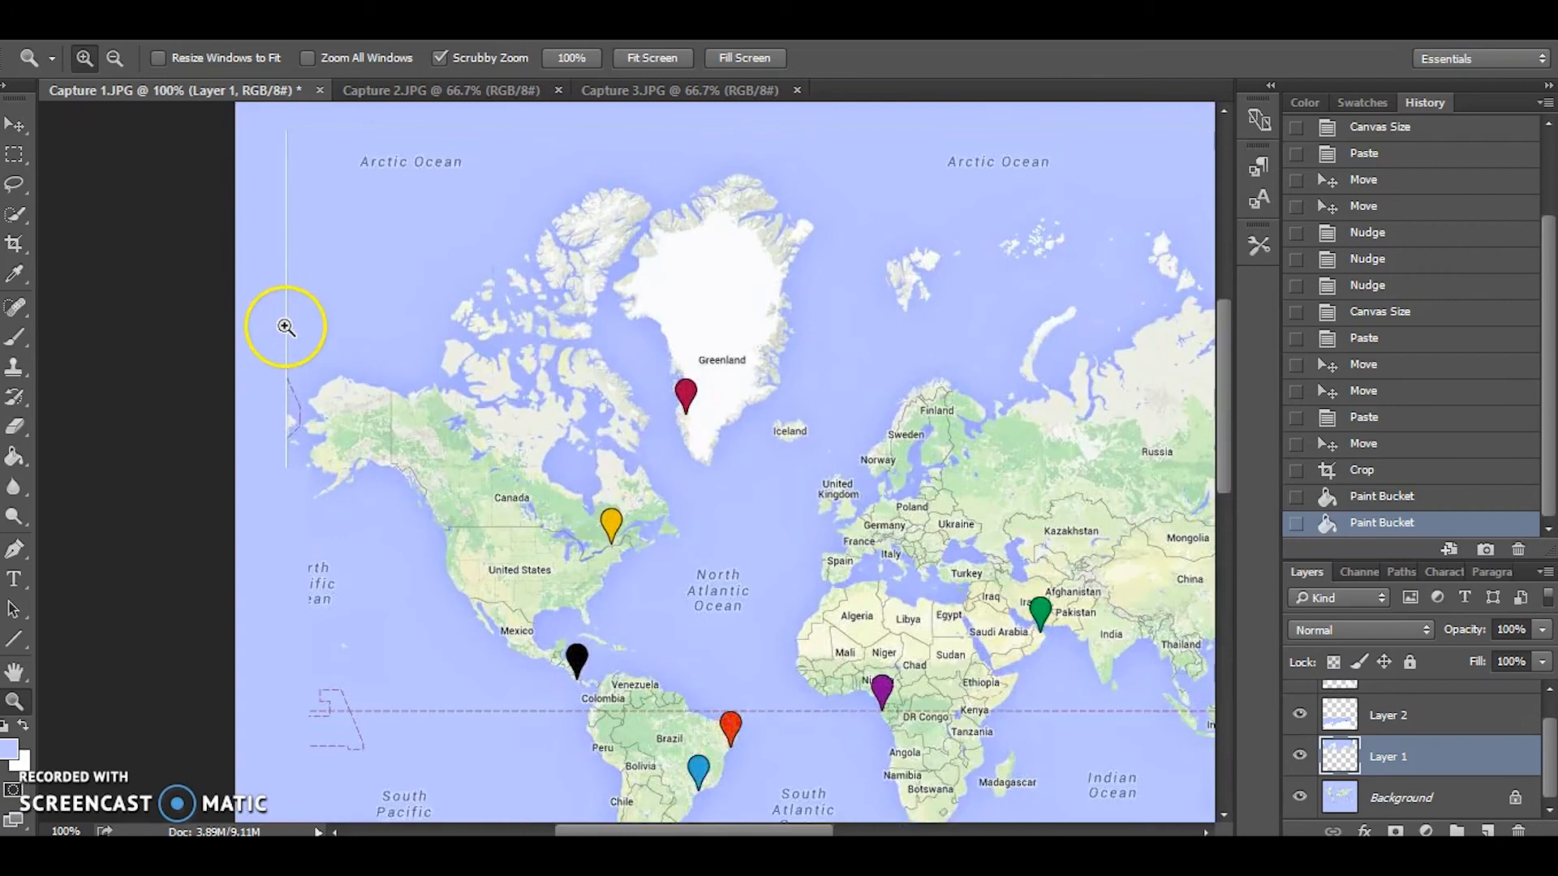
{"action": "left_click", "coordinate": [284, 318]}
{"action": "scroll", "coordinate": [346, 301], "scroll_direction": "up", "scroll_amount": 5}
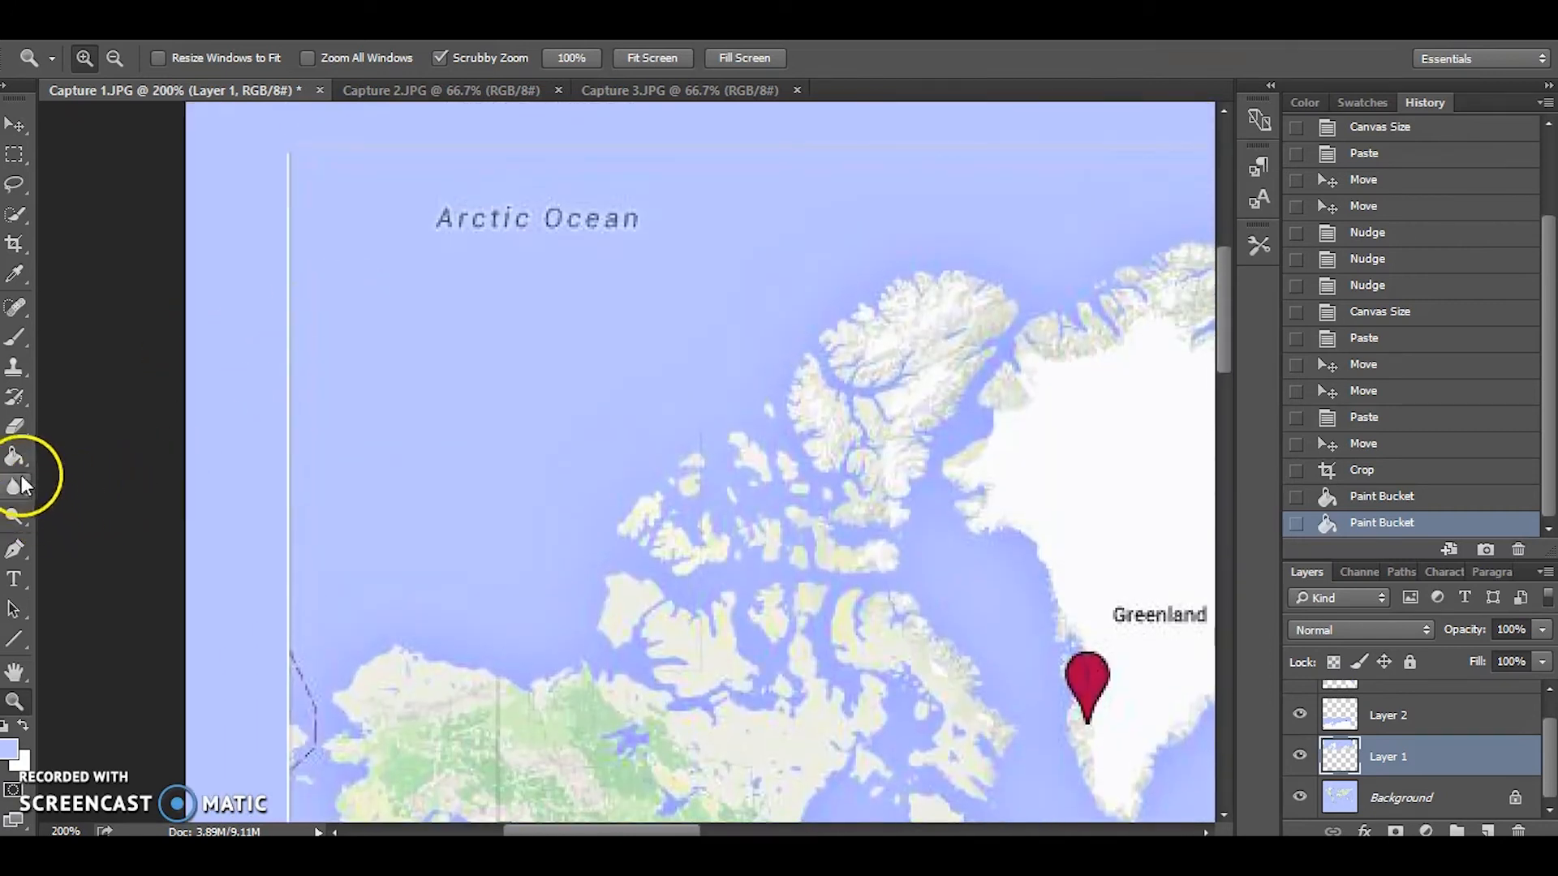
{"action": "left_click", "coordinate": [18, 337]}
{"action": "left_click_drag", "start_coordinate": [299, 163], "coordinate": [281, 629]}
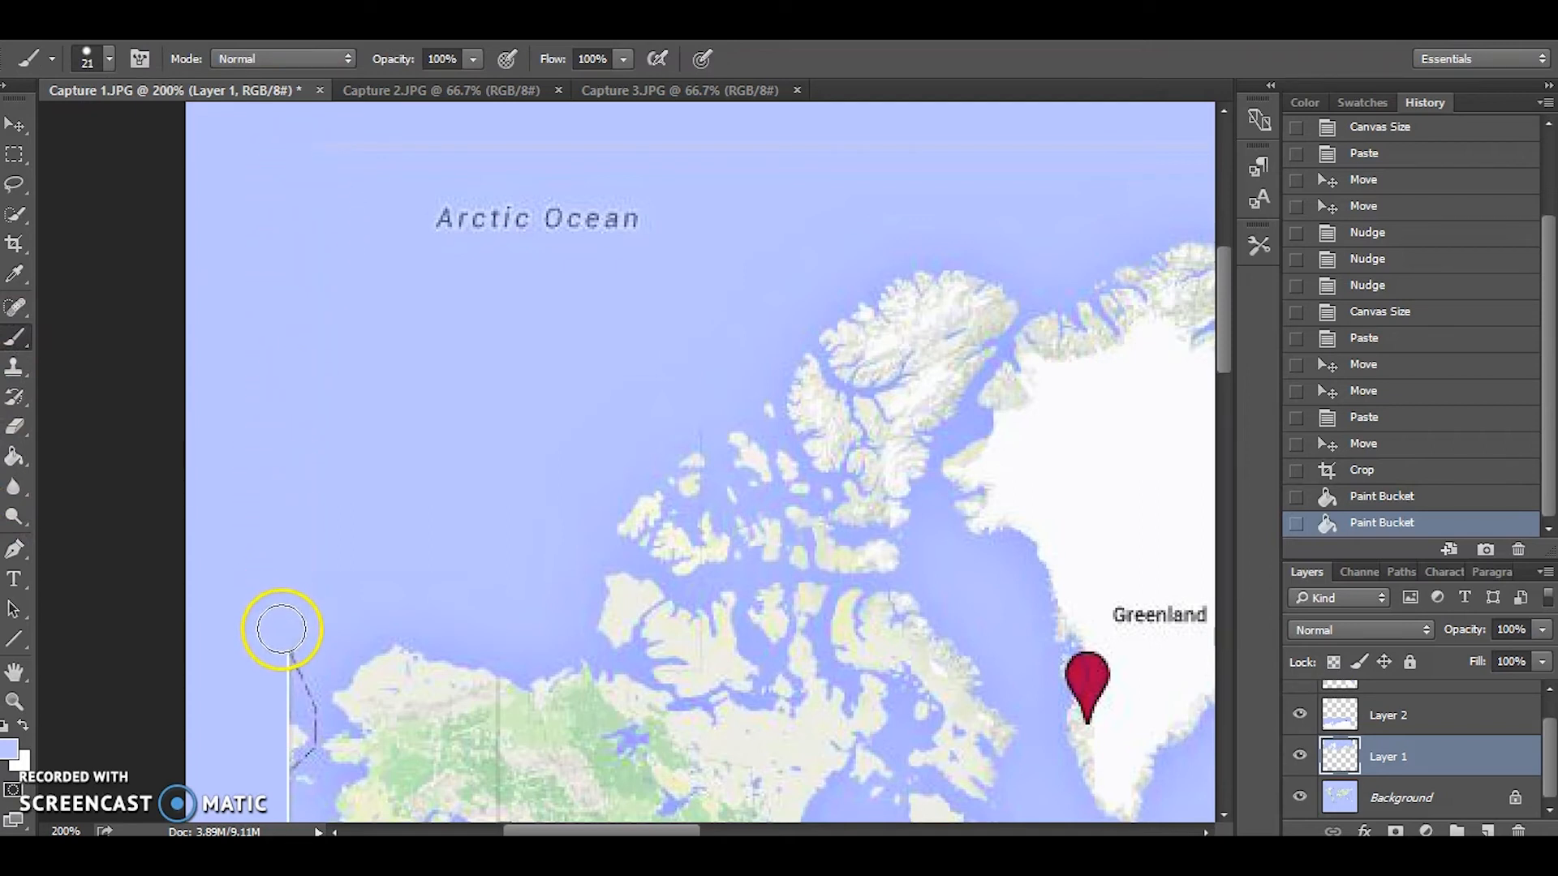
{"action": "left_click_drag", "start_coordinate": [283, 144], "coordinate": [1204, 144]}
{"action": "scroll", "coordinate": [467, 369], "scroll_direction": "down", "scroll_amount": 5}
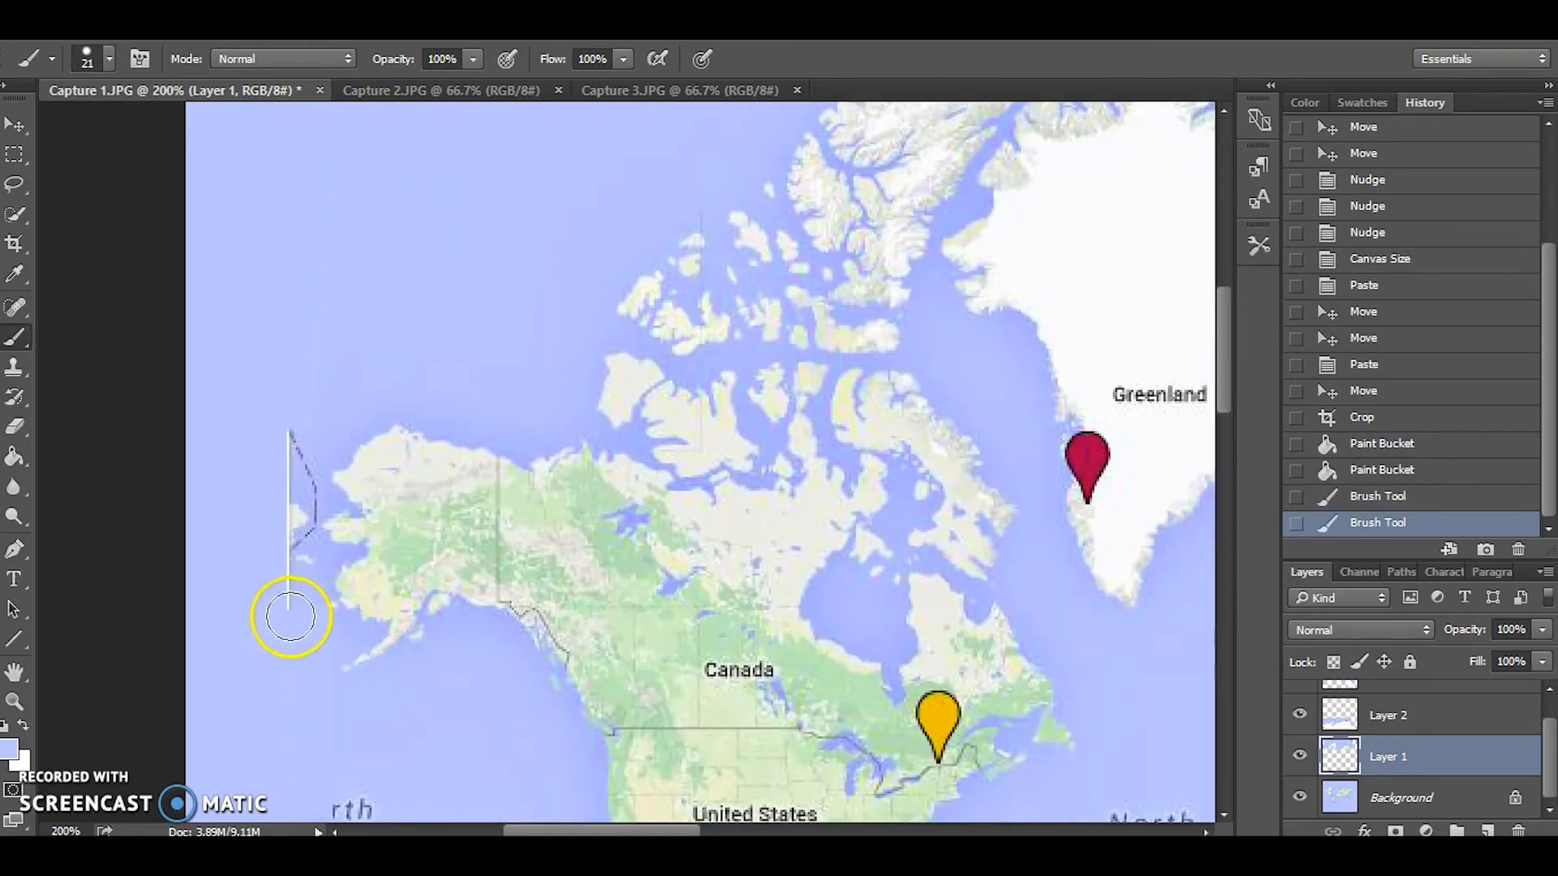
{"action": "left_click_drag", "start_coordinate": [285, 424], "coordinate": [275, 636]}
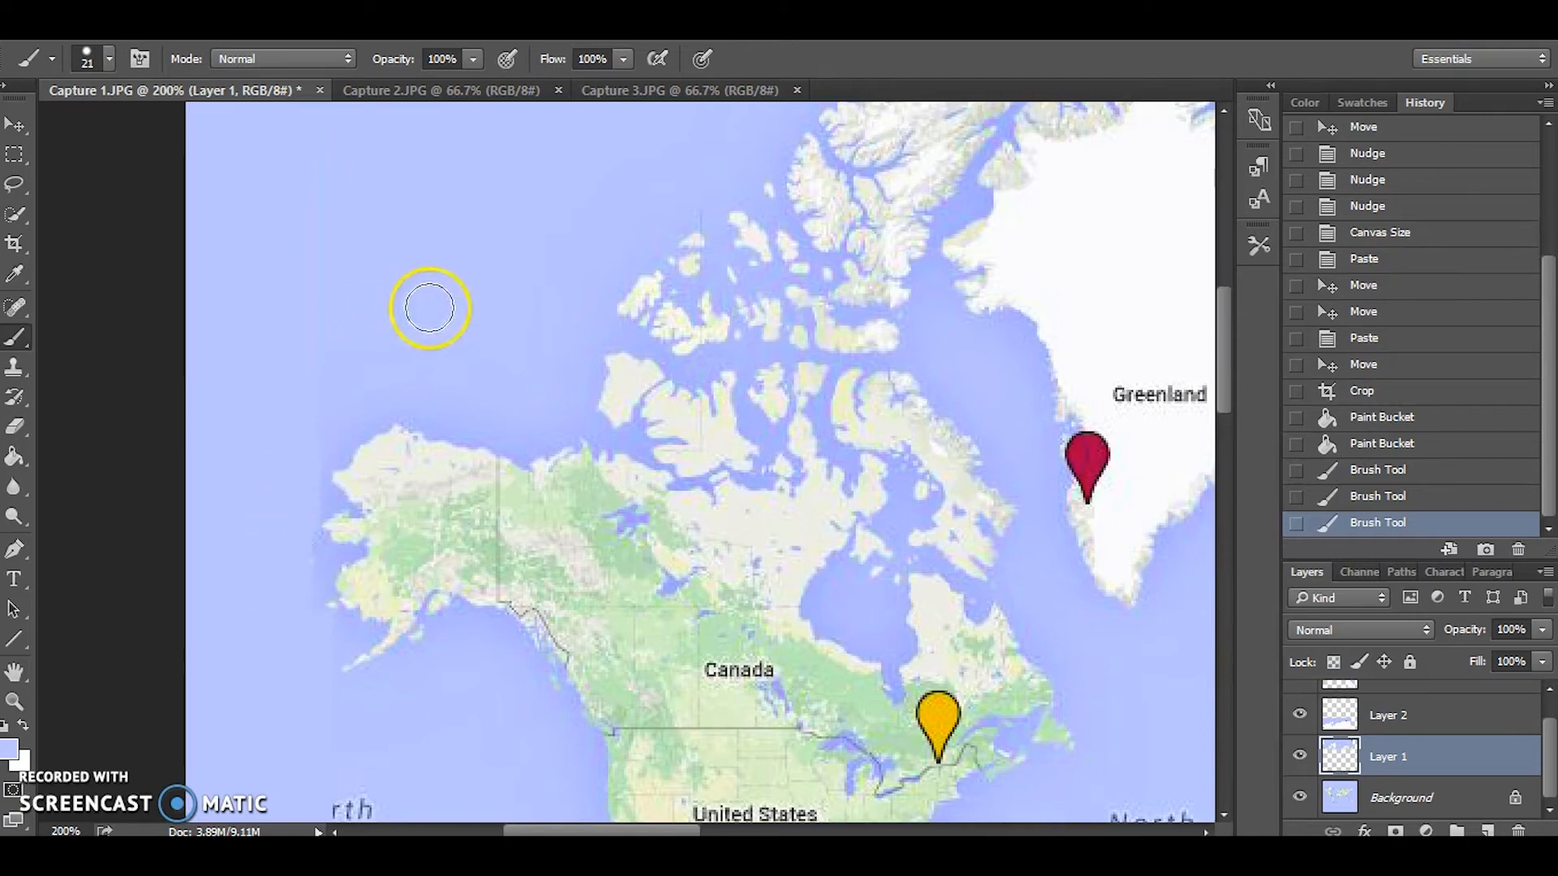
Paint over the cut-off North Pacific Ocean label west of North America with the ocean blue brush.
{"action": "scroll", "coordinate": [540, 387], "scroll_direction": "down", "scroll_amount": 4}
{"action": "scroll", "coordinate": [539, 387], "scroll_direction": "down", "scroll_amount": 5}
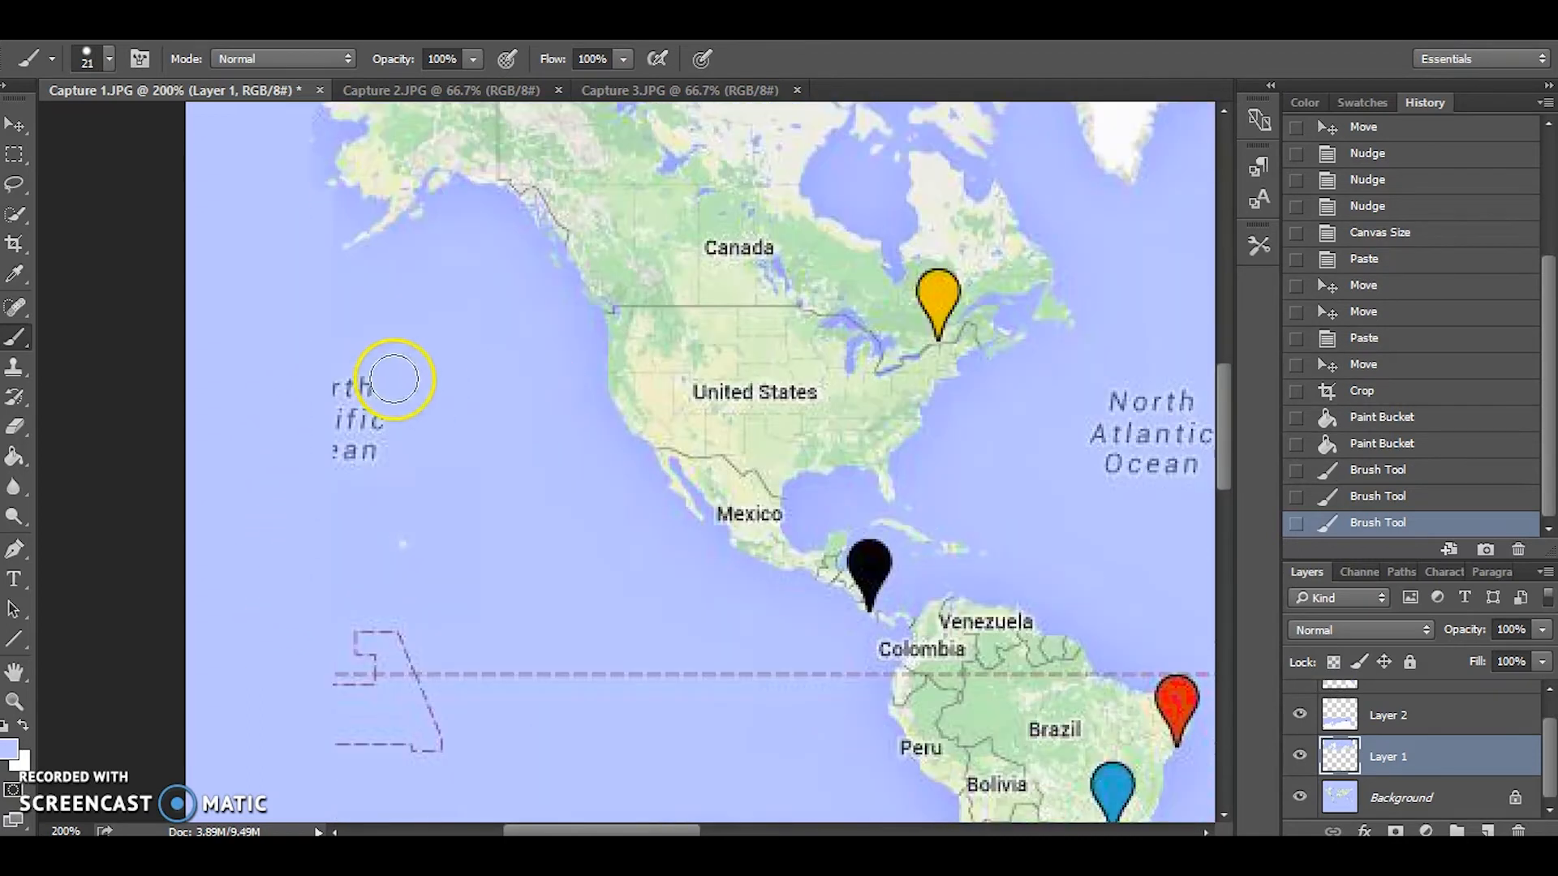
{"action": "mouse_move", "coordinate": [388, 415]}
{"action": "left_mouse_down"}
{"action": "mouse_move", "coordinate": [343, 448]}
{"action": "mouse_move", "coordinate": [375, 481]}
{"action": "left_mouse_up"}
Examine the map's western side from the equator down to Antarctica for remaining seams, and return to the full image view.
{"action": "scroll", "coordinate": [486, 449], "scroll_direction": "down", "scroll_amount": 9}
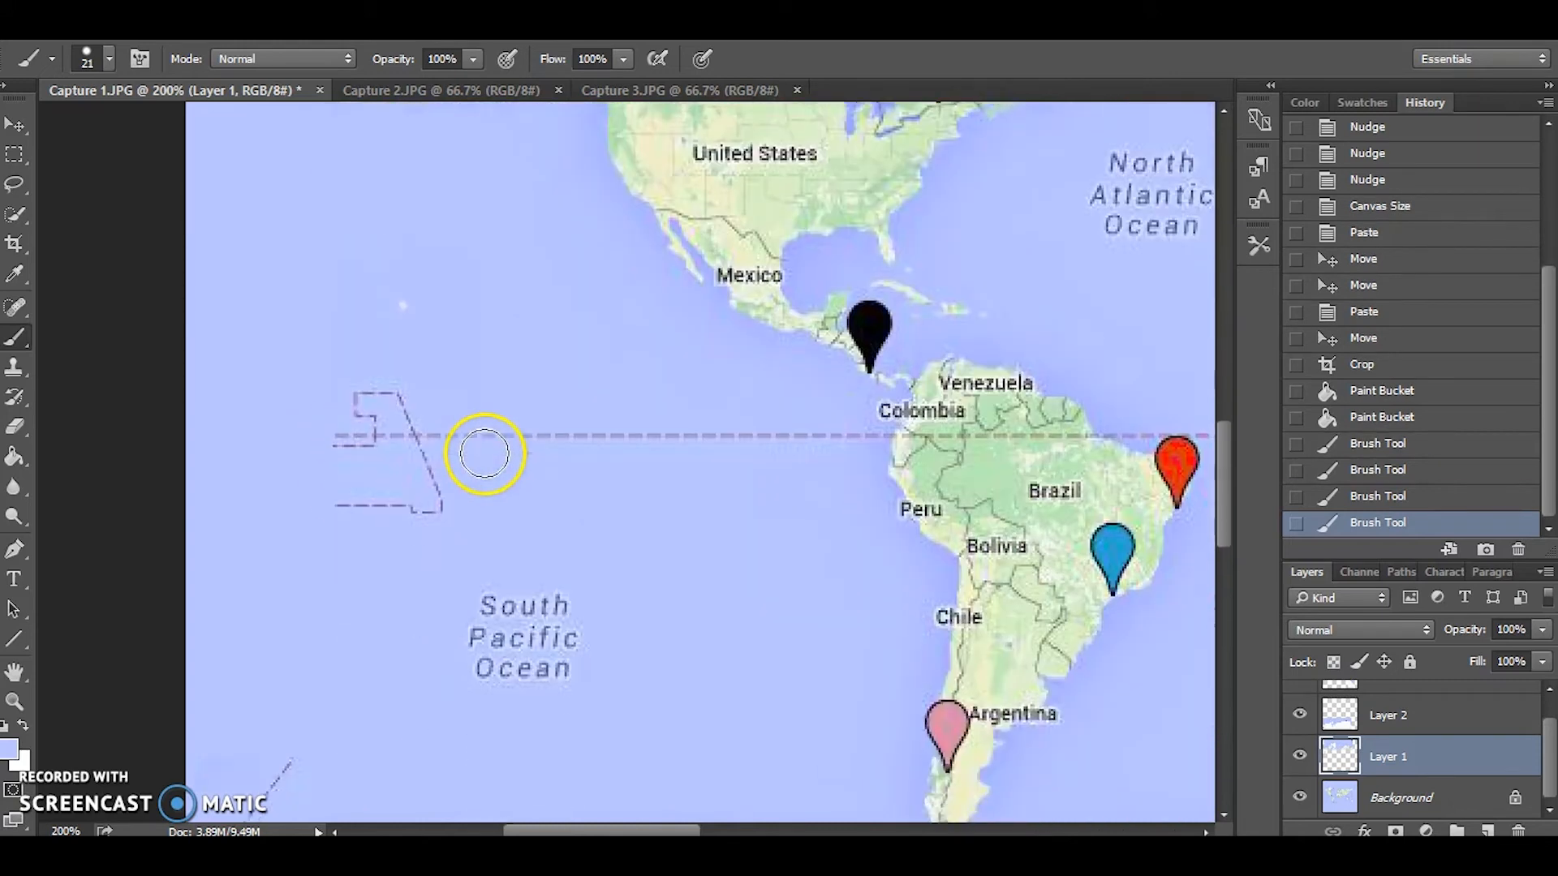
{"action": "scroll", "coordinate": [485, 448], "scroll_direction": "down", "scroll_amount": 14}
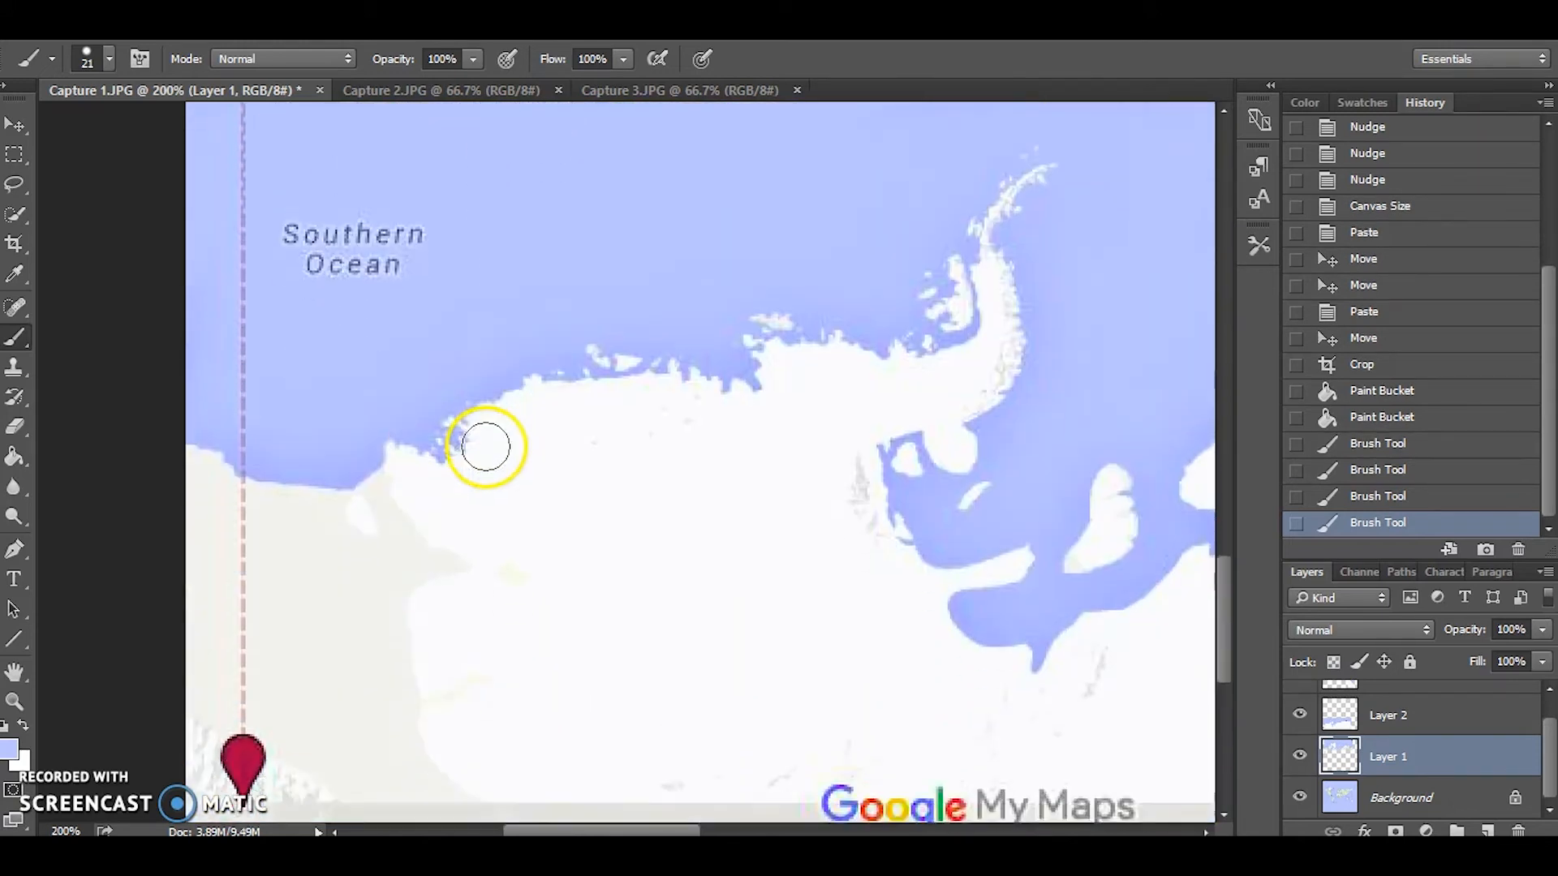
{"action": "scroll", "coordinate": [486, 445], "scroll_direction": "down", "scroll_amount": 1}
{"action": "scroll", "coordinate": [486, 445], "scroll_direction": "up", "scroll_amount": 2}
{"action": "scroll", "coordinate": [486, 446], "scroll_direction": "down", "scroll_amount": 2}
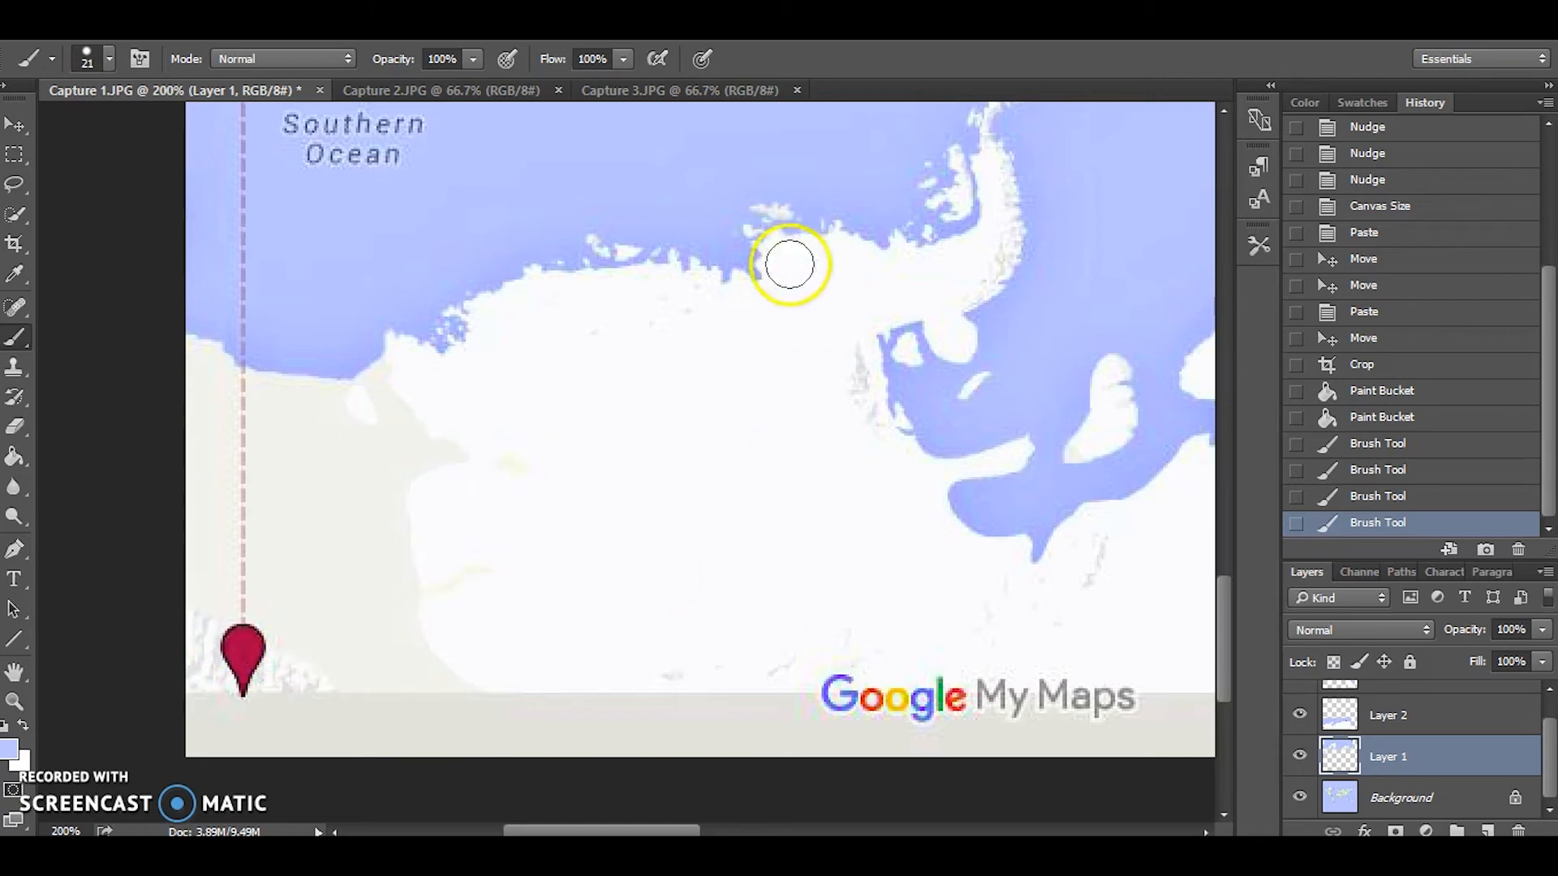
{"action": "scroll", "coordinate": [791, 268], "scroll_direction": "up", "scroll_amount": 8}
{"action": "scroll", "coordinate": [791, 317], "scroll_direction": "down", "scroll_amount": 8}
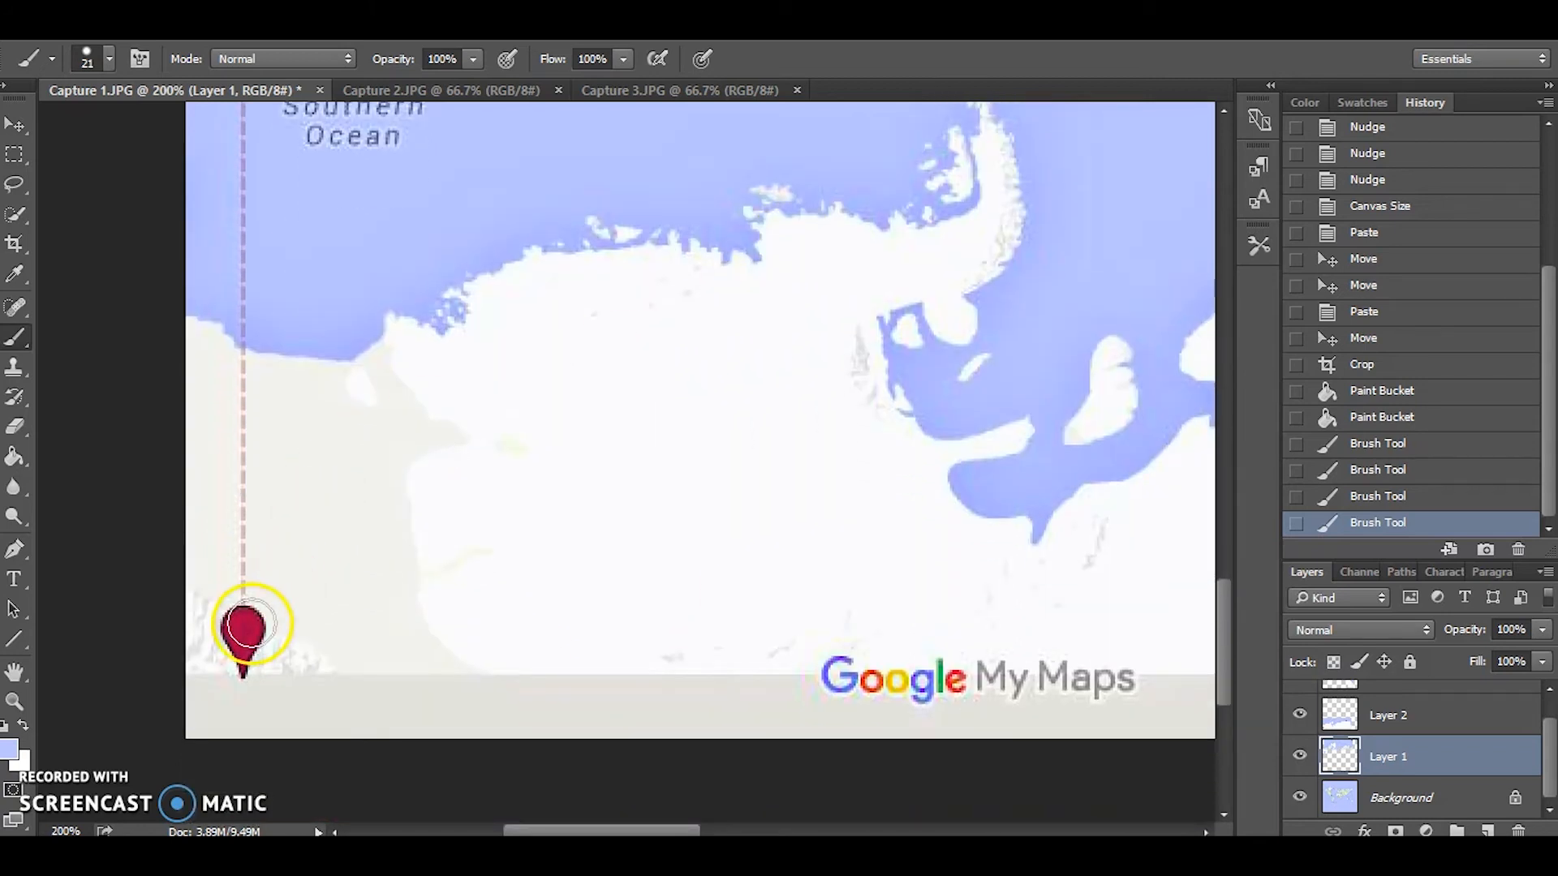
{"action": "scroll", "coordinate": [712, 258], "scroll_direction": "up", "scroll_amount": 18}
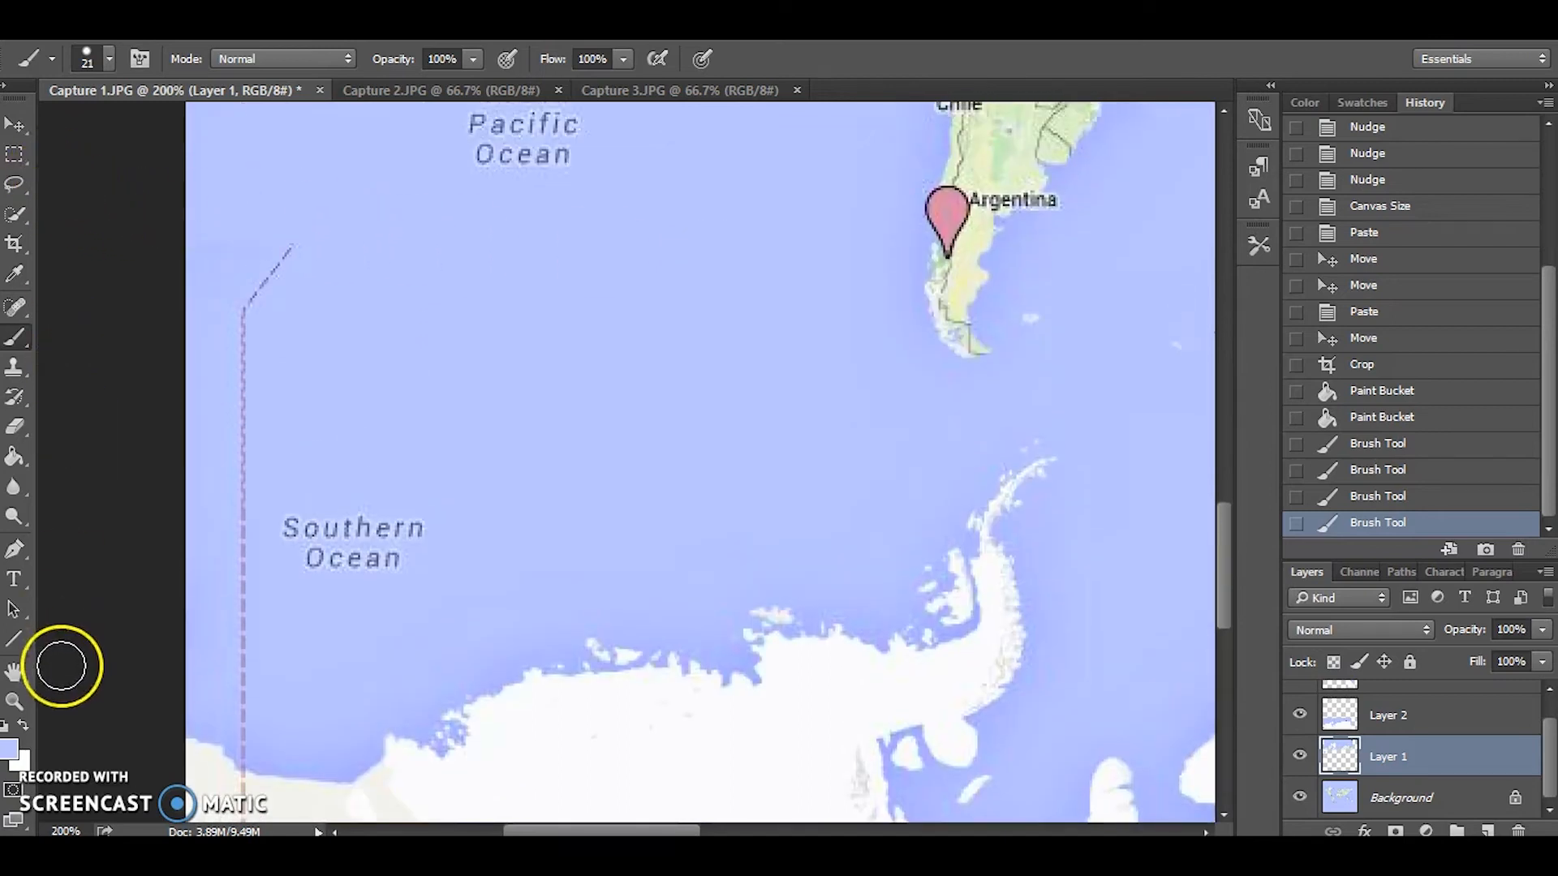
{"action": "left_click", "coordinate": [15, 701]}
{"action": "left_click", "coordinate": [656, 56]}
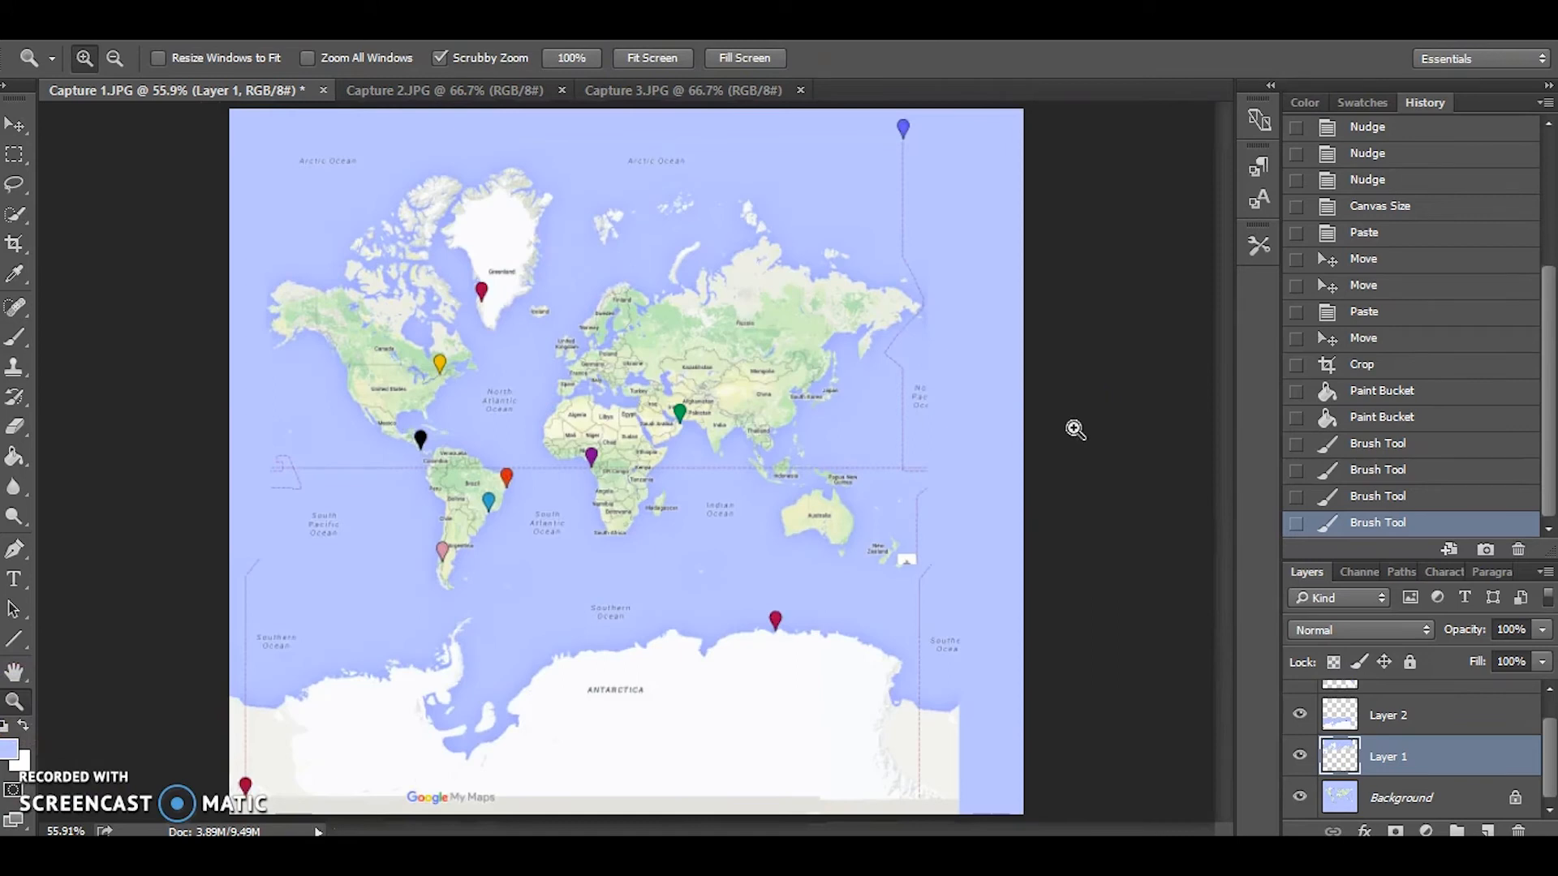
{"action": "left_click", "coordinate": [971, 429]}
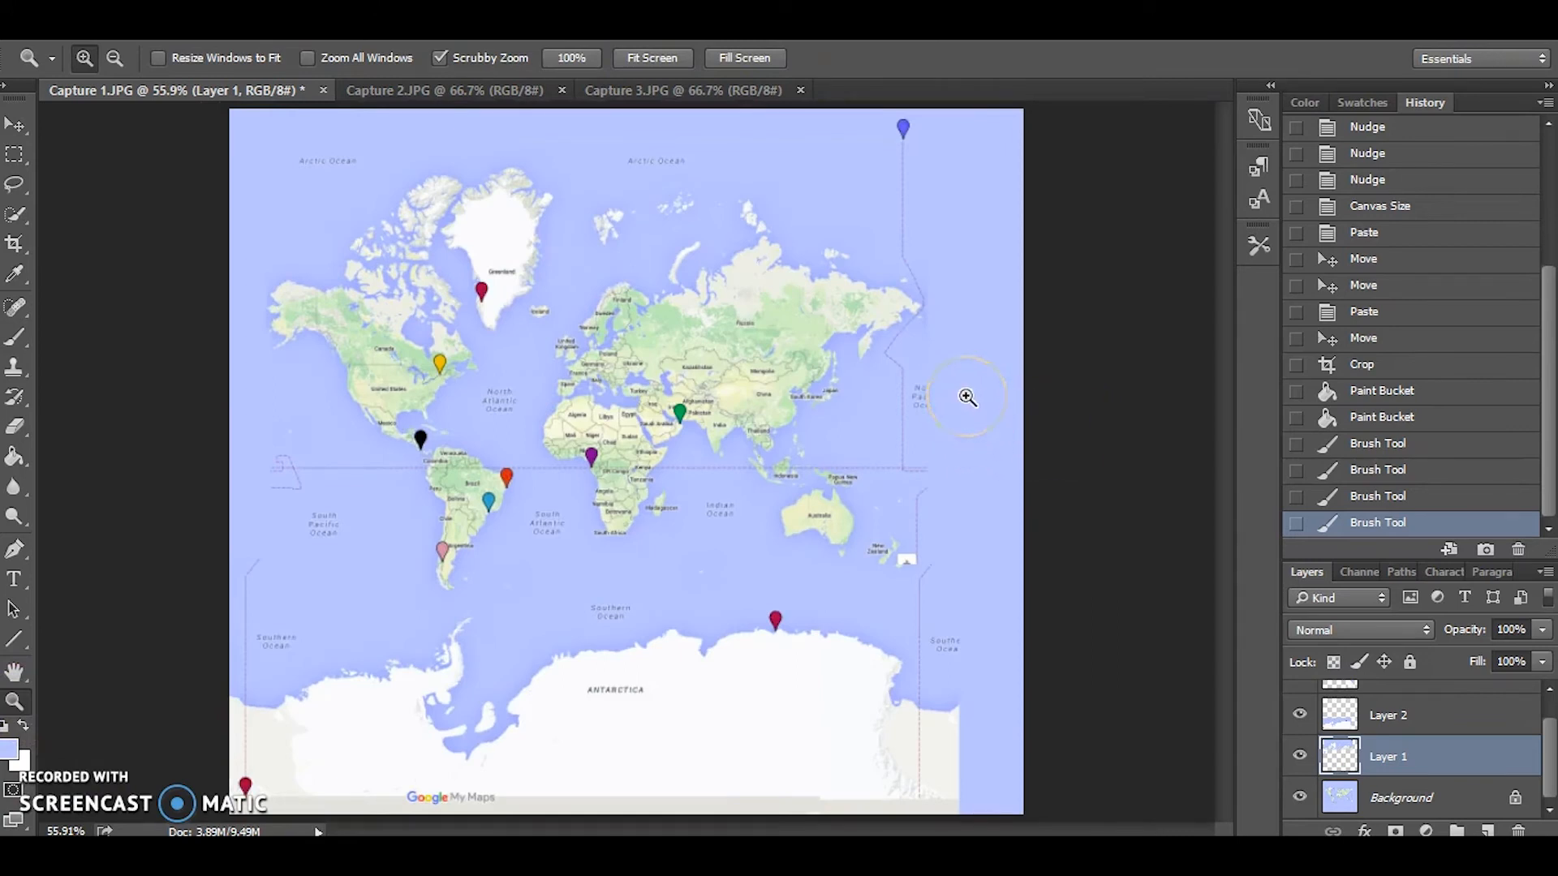
Set up the Line tool with a black fill, a 2 px weight and the dotted stroke style.
{"action": "left_click", "coordinate": [16, 641]}
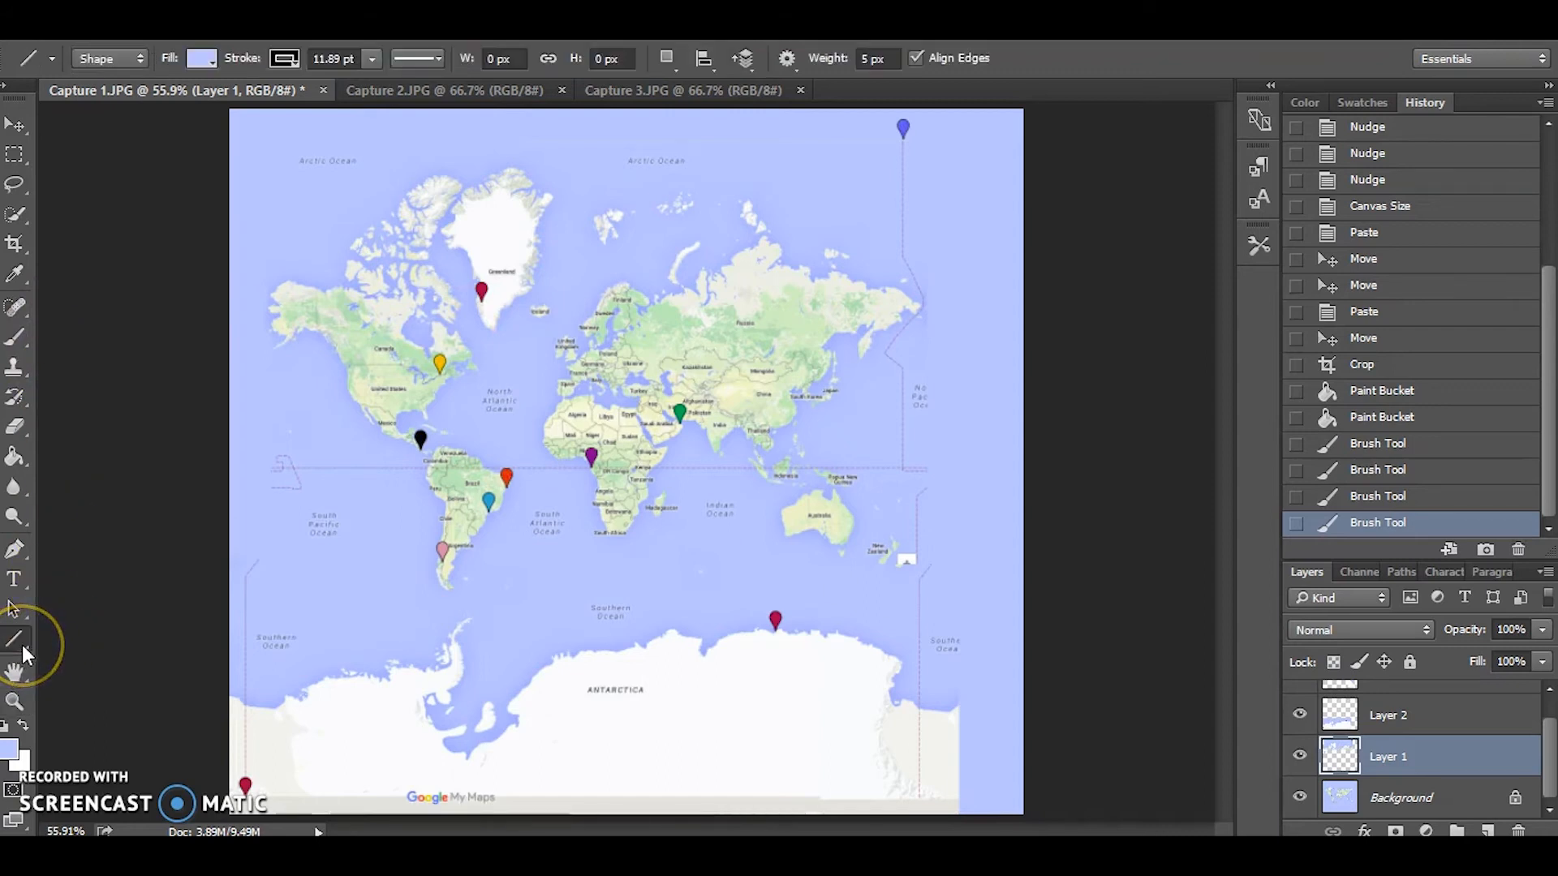
{"action": "right_click", "coordinate": [23, 645]}
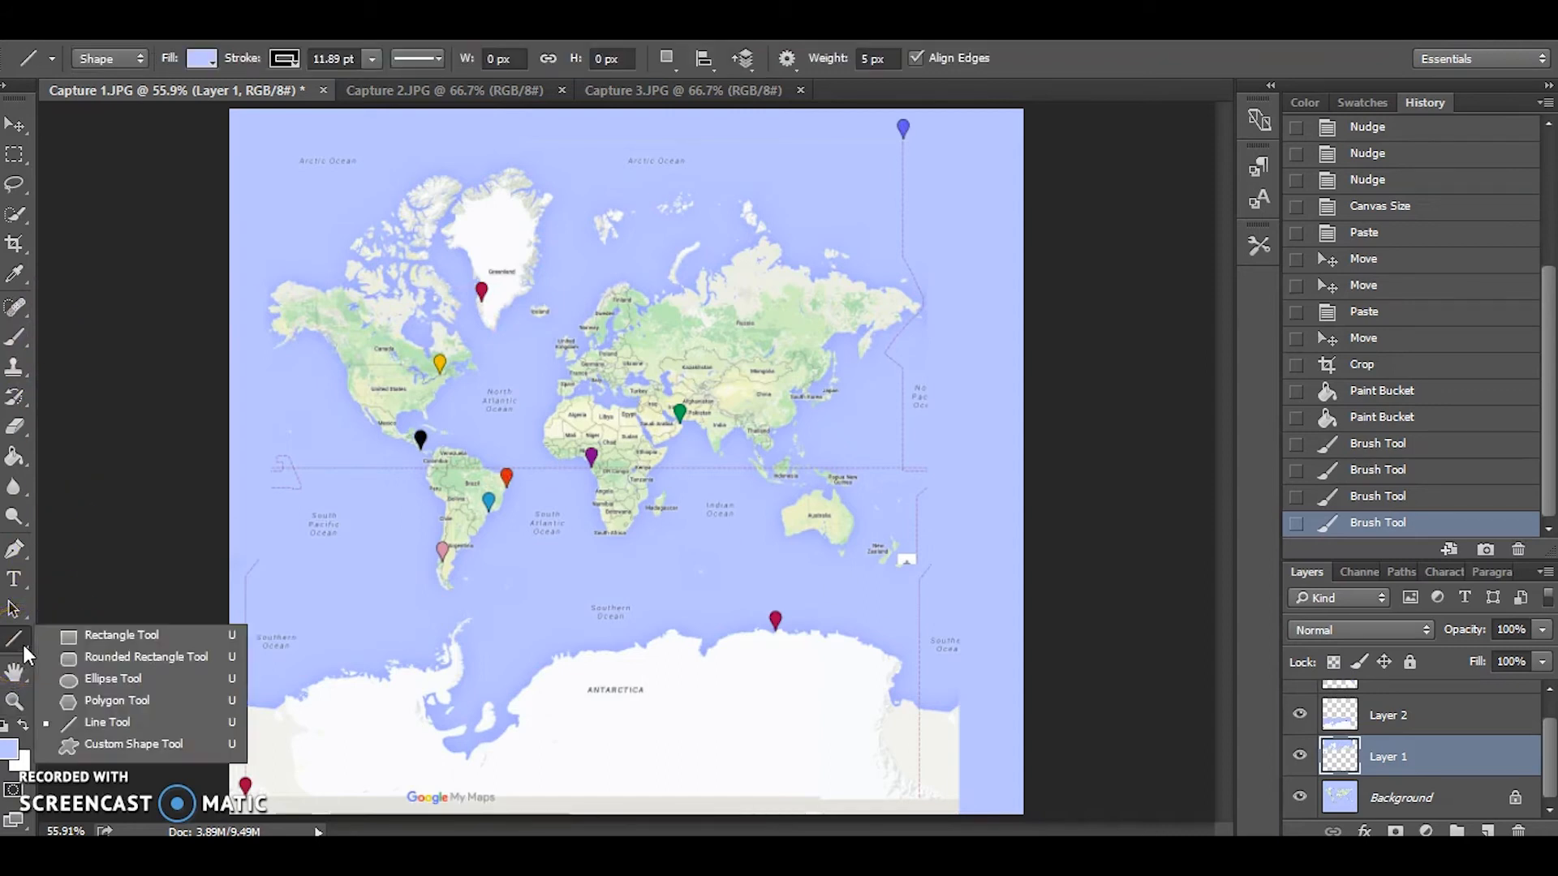
{"action": "left_click", "coordinate": [124, 723]}
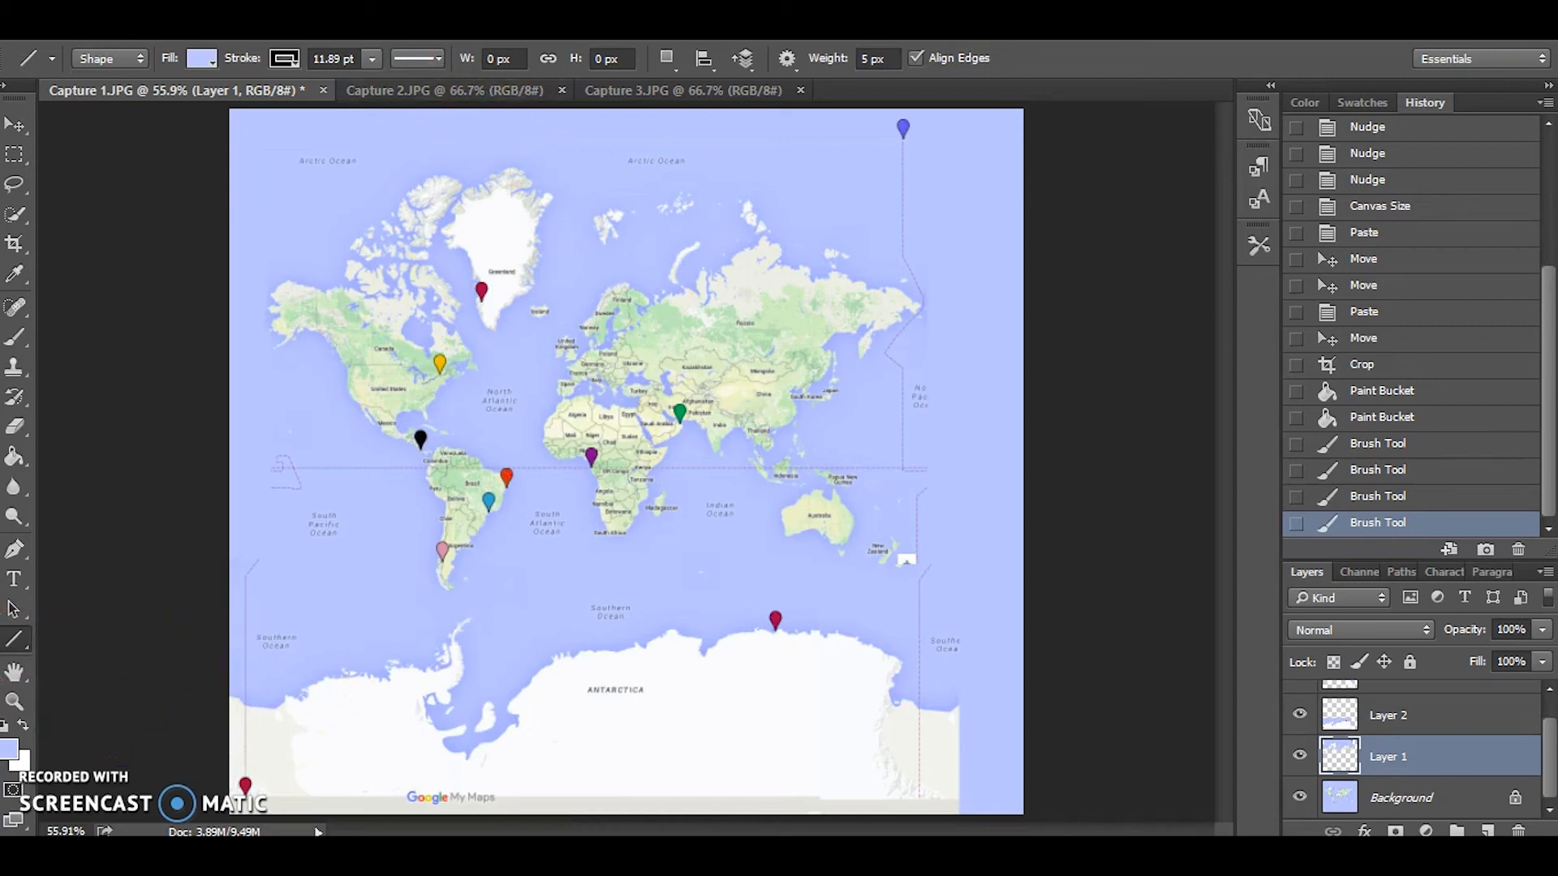
{"action": "left_click", "coordinate": [207, 60]}
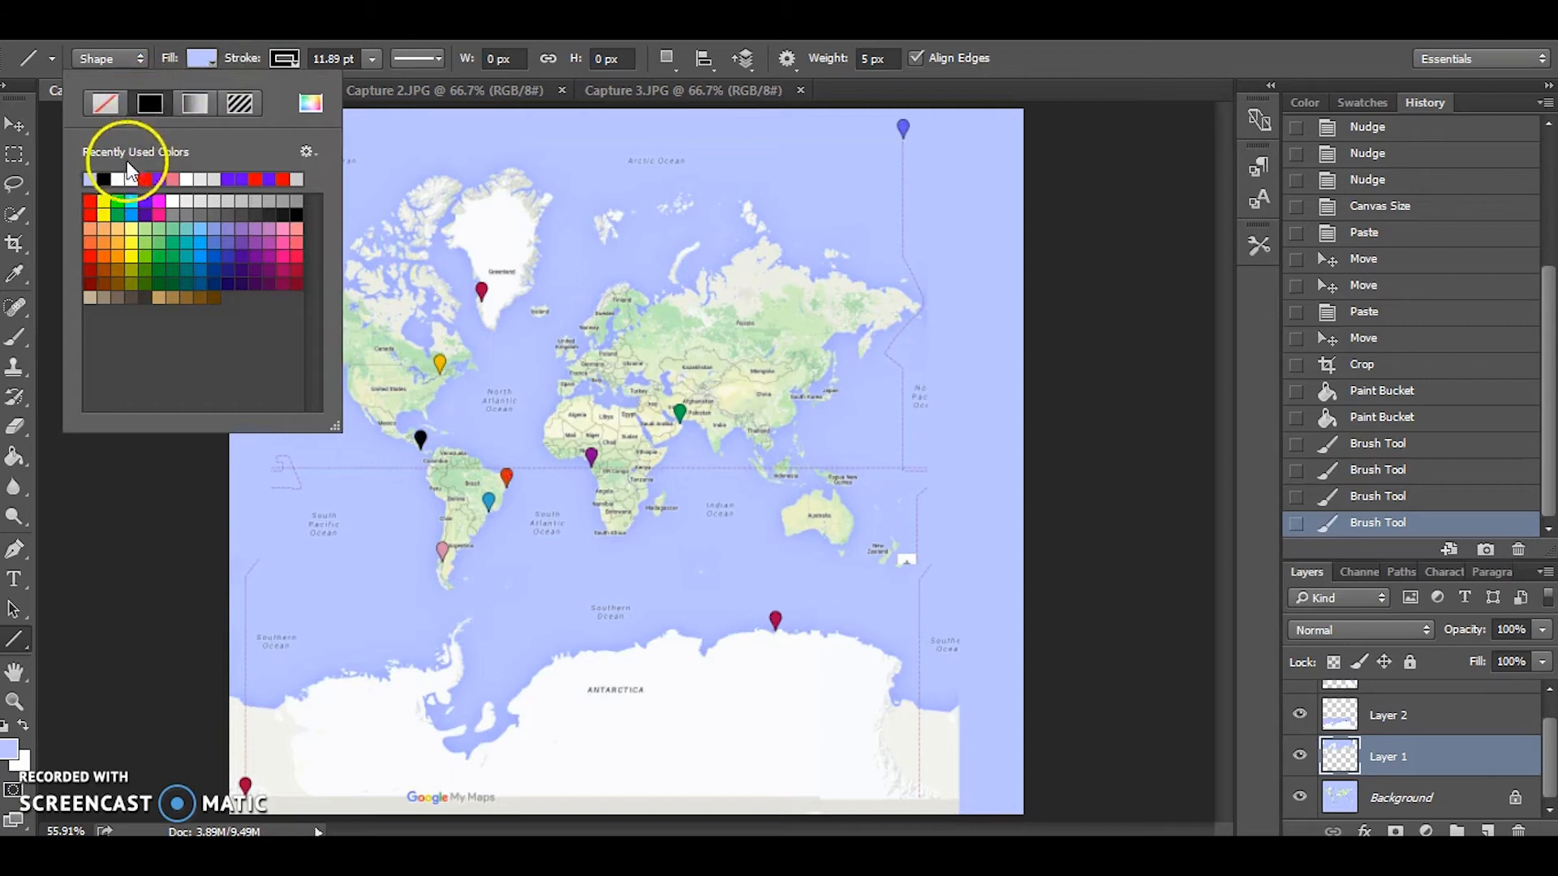
{"action": "left_click", "coordinate": [288, 58]}
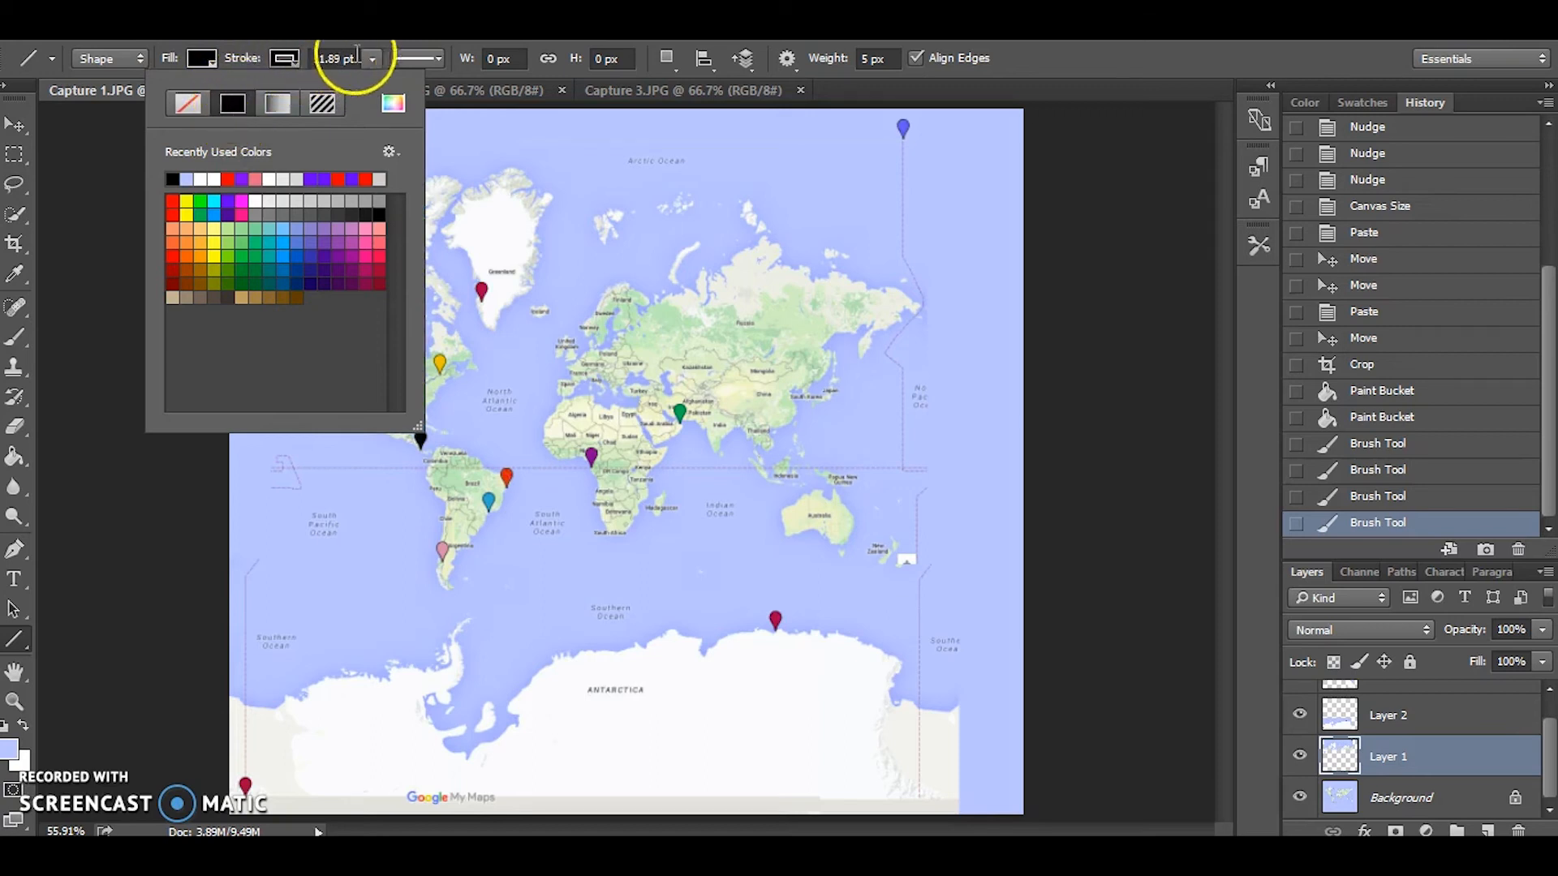
{"action": "left_click", "coordinate": [889, 58]}
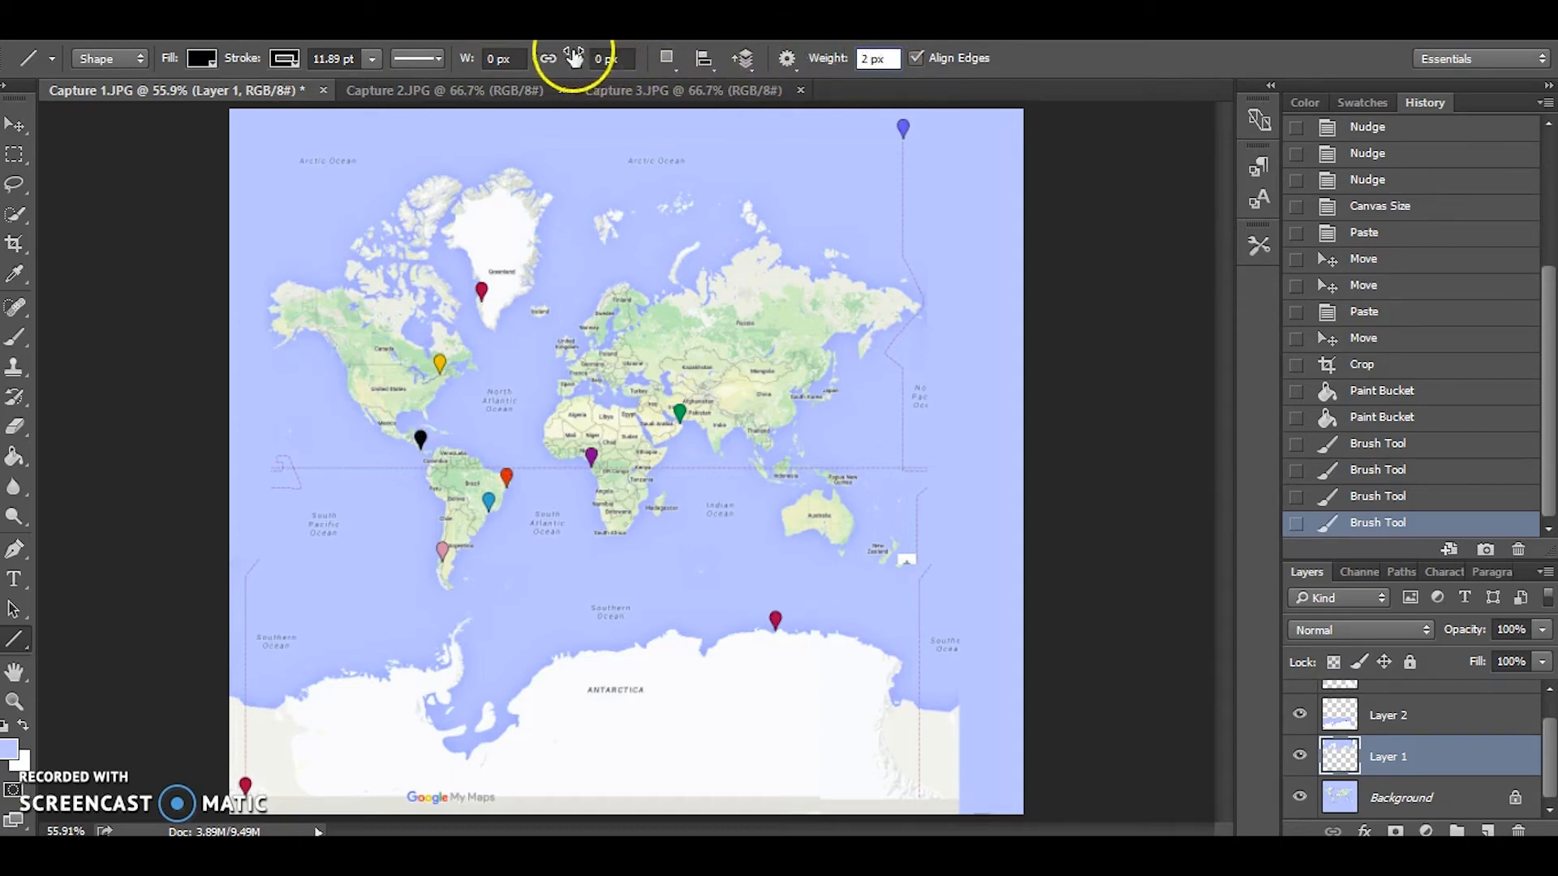
{"action": "left_click", "coordinate": [417, 57]}
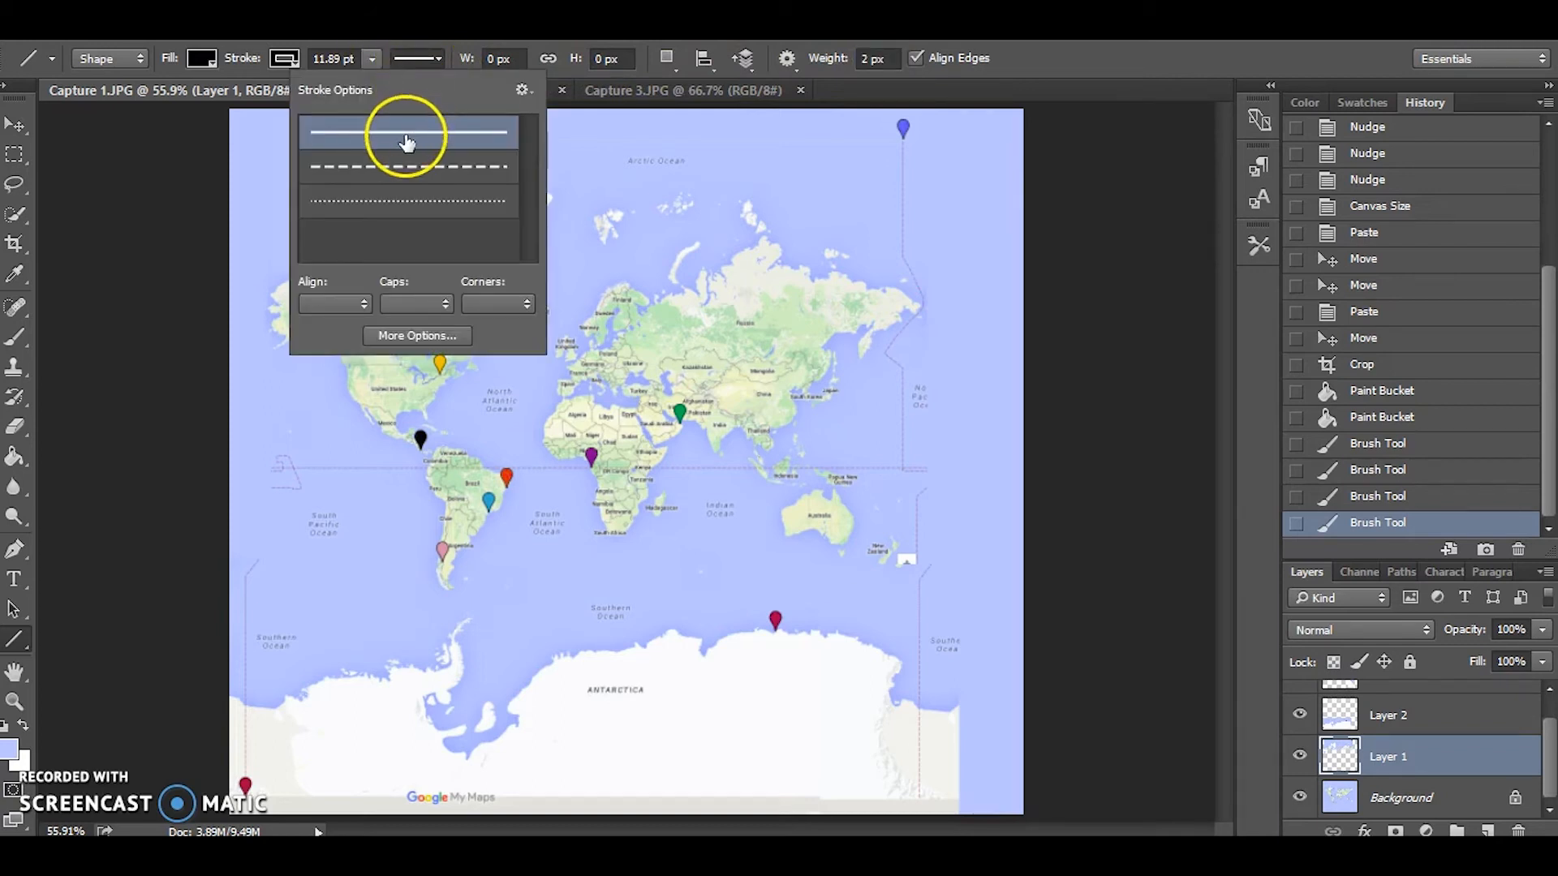
{"action": "left_click", "coordinate": [407, 200]}
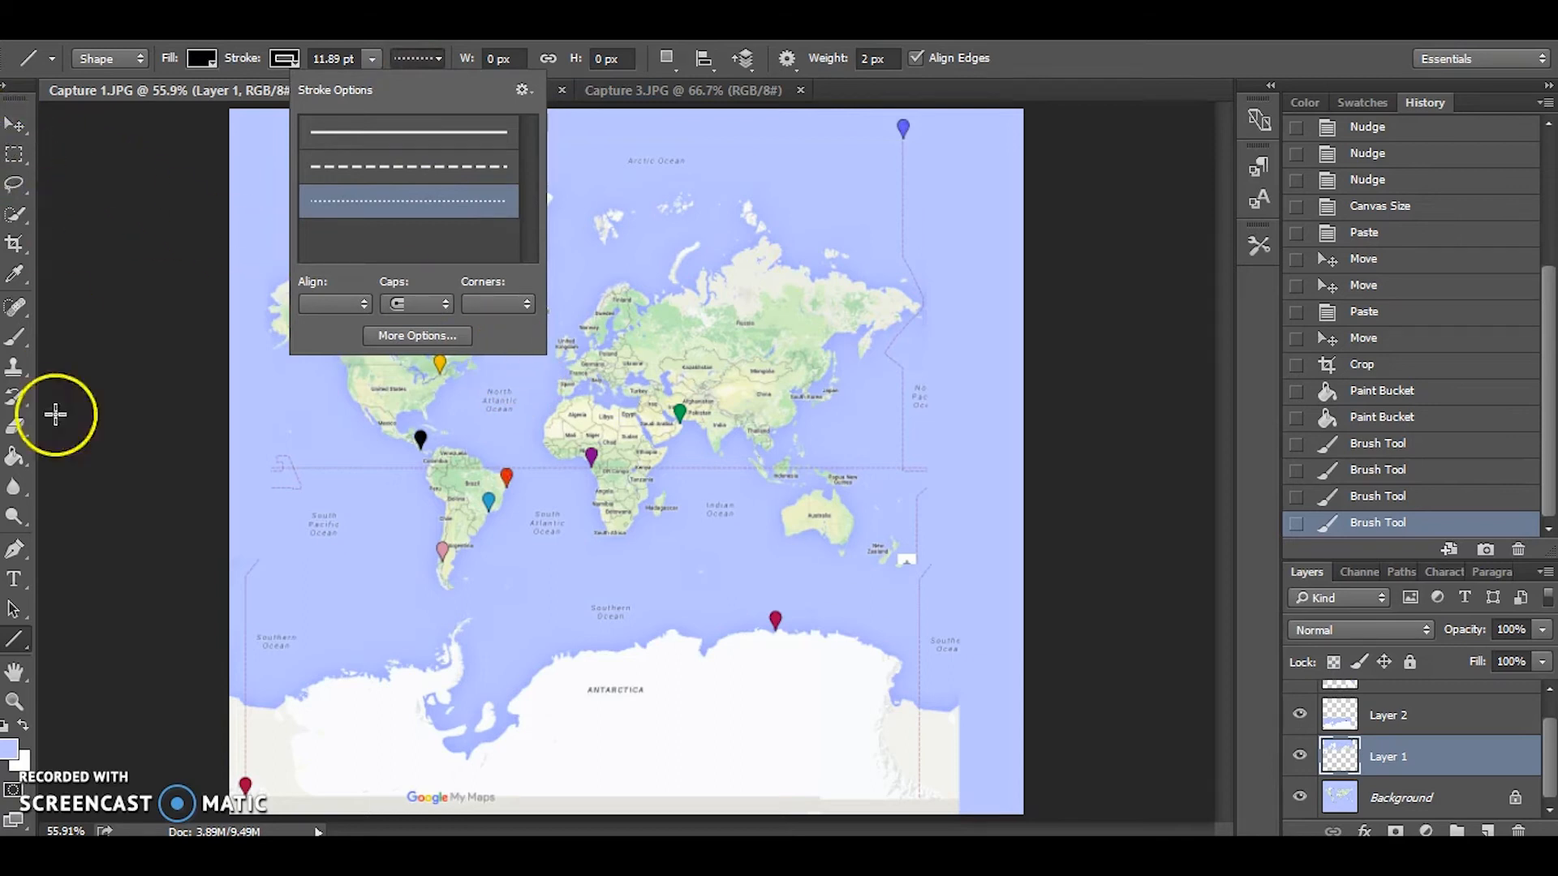
{"action": "left_click", "coordinate": [1053, 184]}
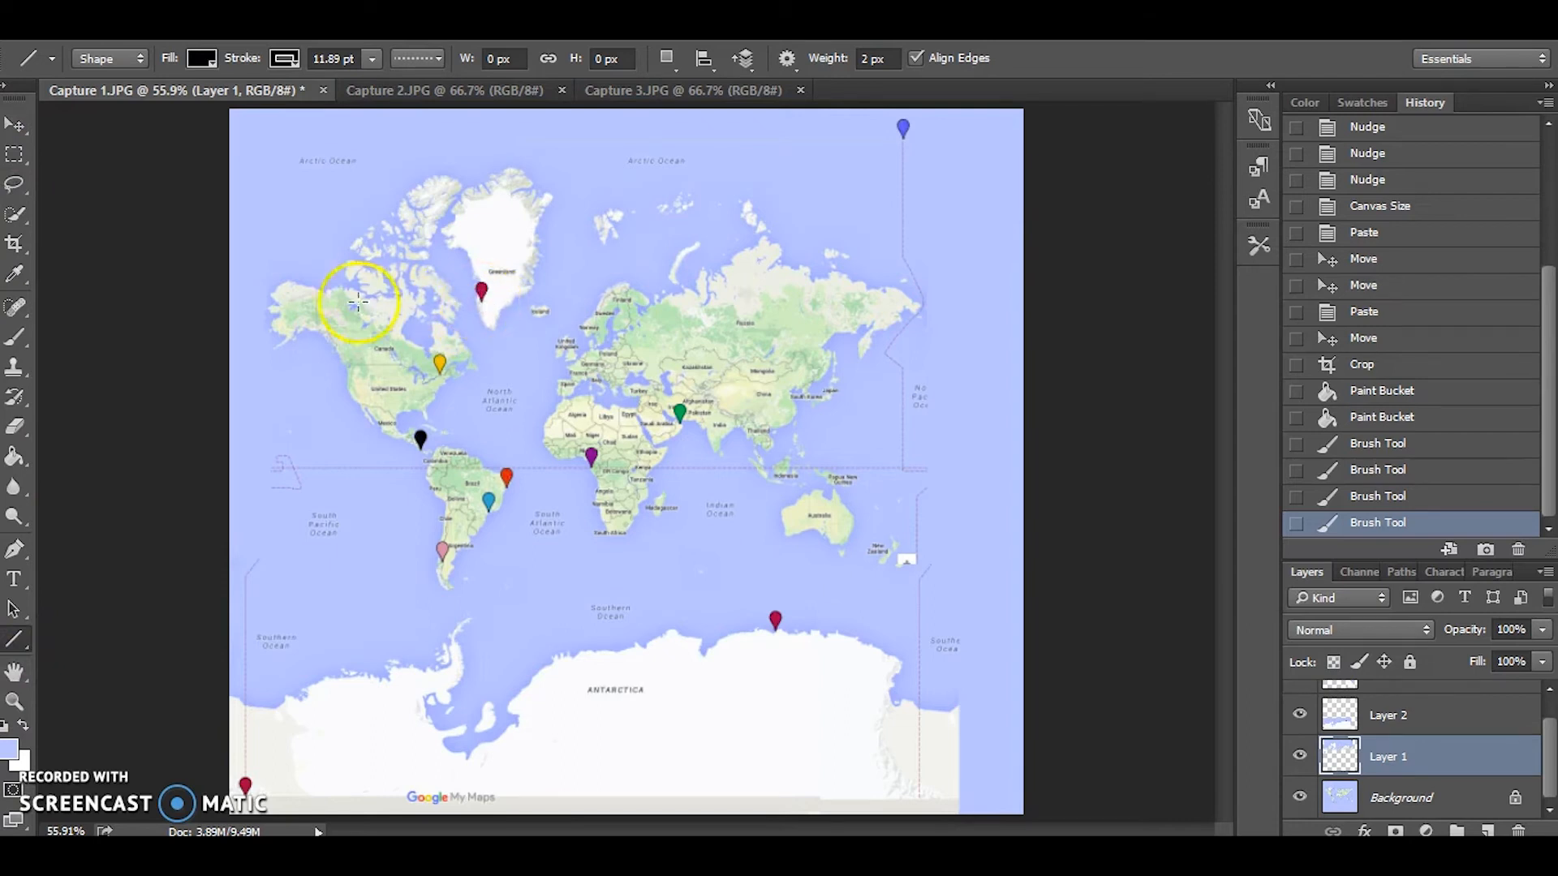
Draw a horizontal line about 1094 px long from the map's western edge through the Greenland pin's tip to eastern Russia.
{"action": "left_click_drag", "start_coordinate": [222, 301], "coordinate": [1017, 301]}
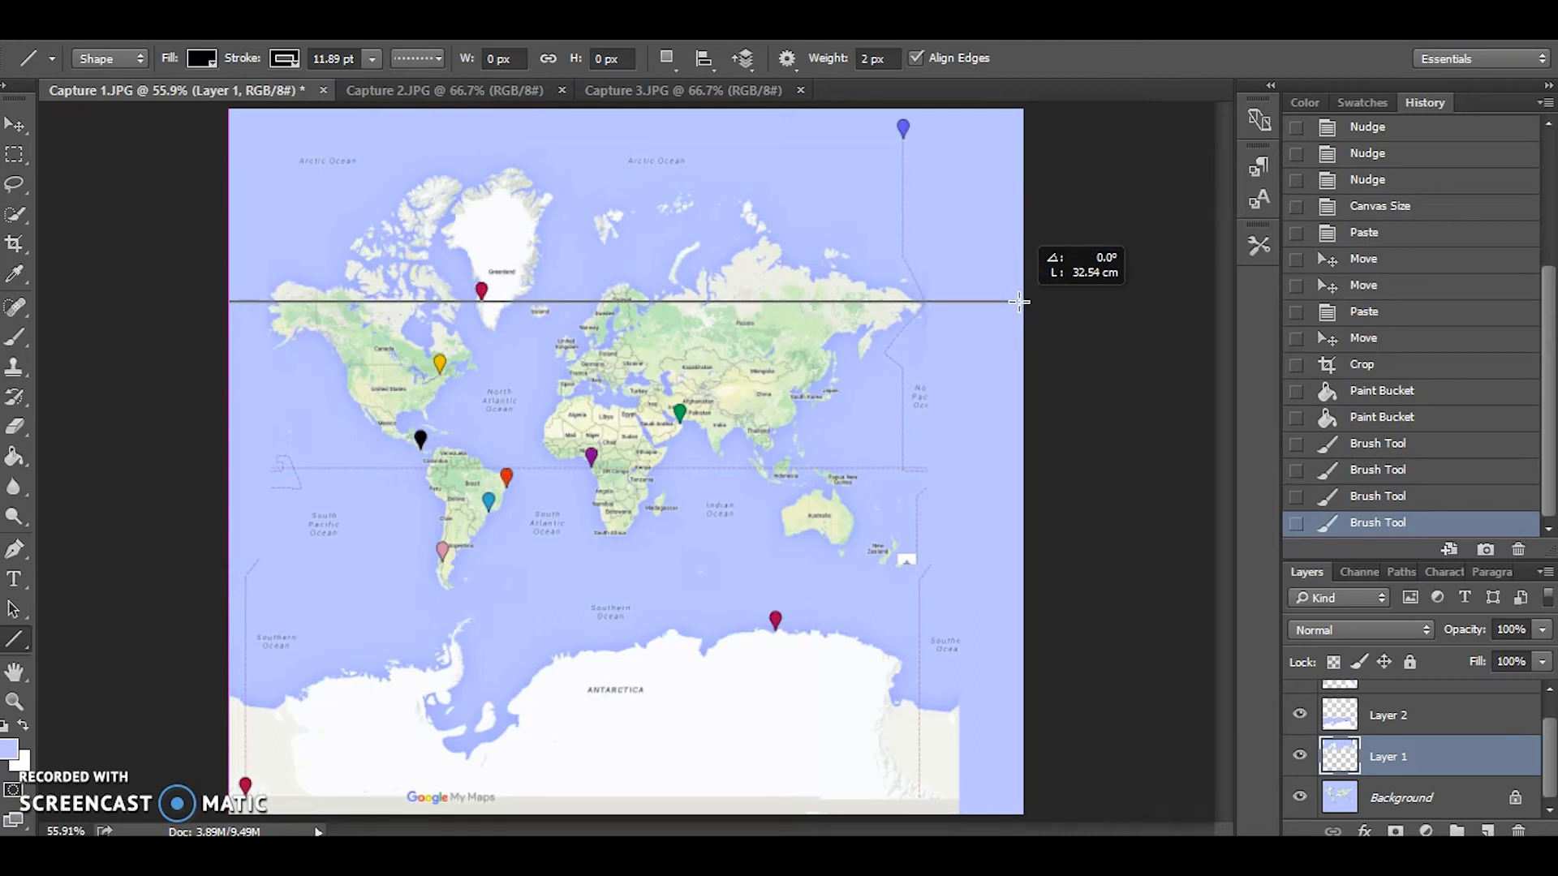
{"action": "left_click_drag", "start_coordinate": [1017, 301], "coordinate": [931, 301]}
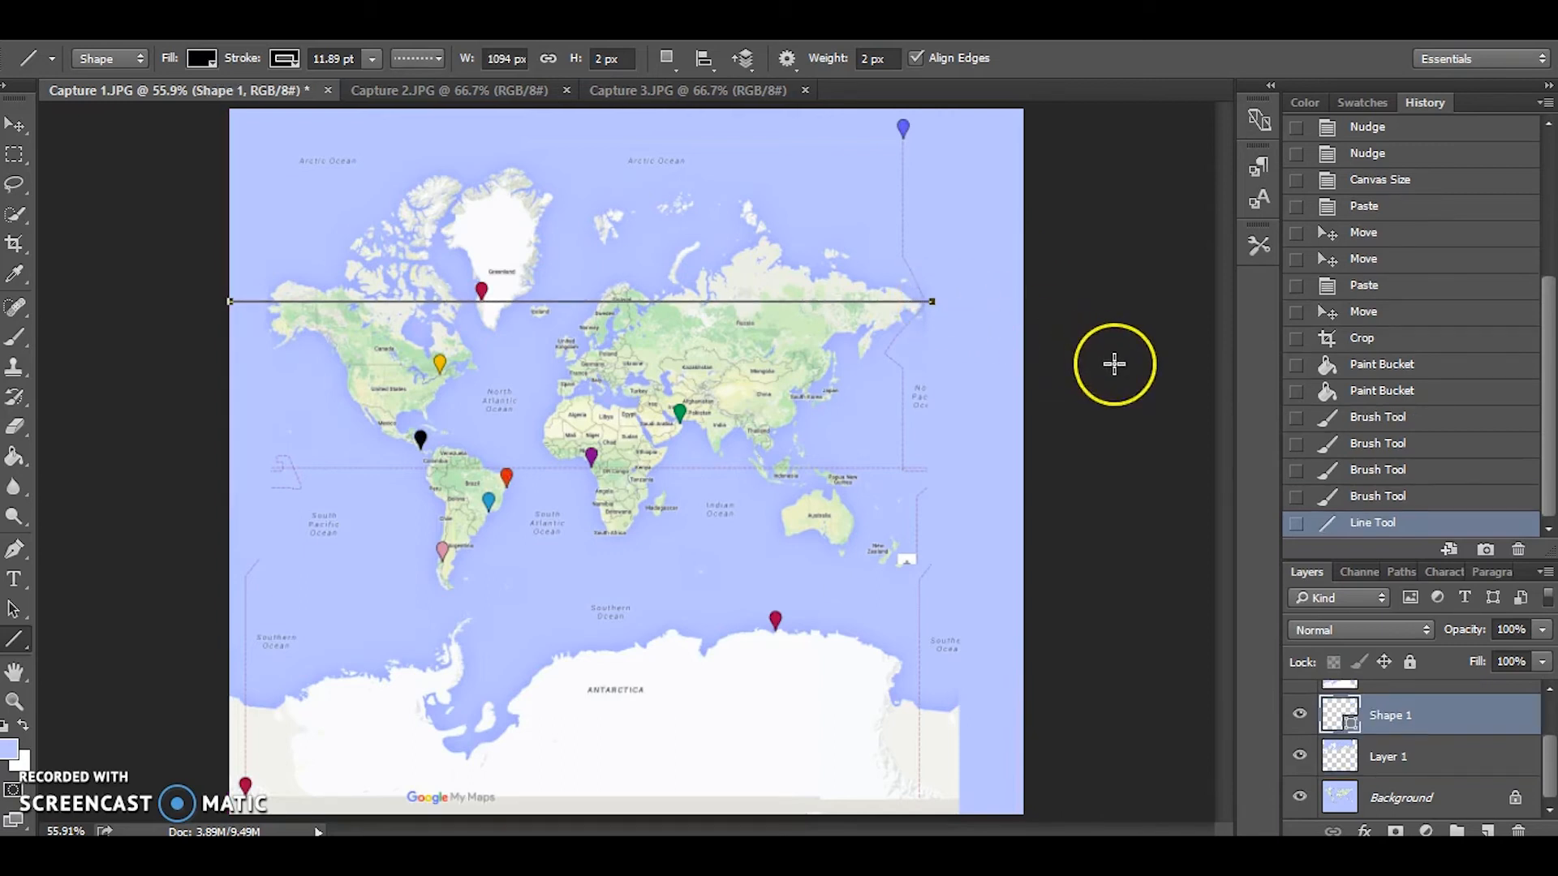
{"action": "left_click", "coordinate": [661, 392]}
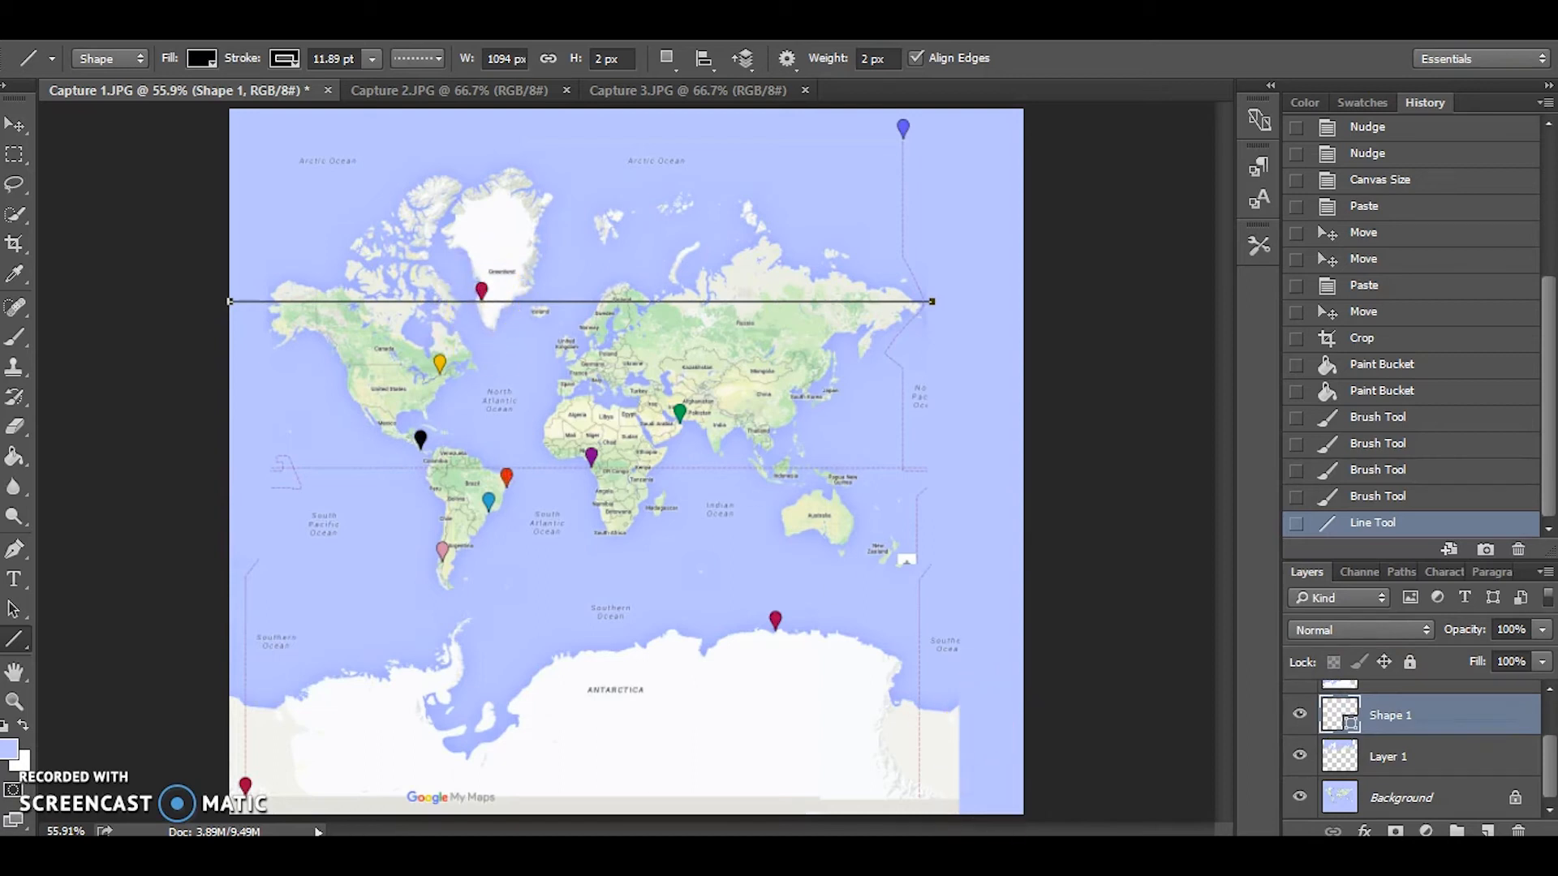
Switch to Google My Maps, open the Kangerlussuaq, Greenland marker and copy its title.
{"action": "left_click", "coordinate": [879, 852]}
{"action": "scroll", "coordinate": [935, 466], "scroll_direction": "up", "scroll_amount": 1}
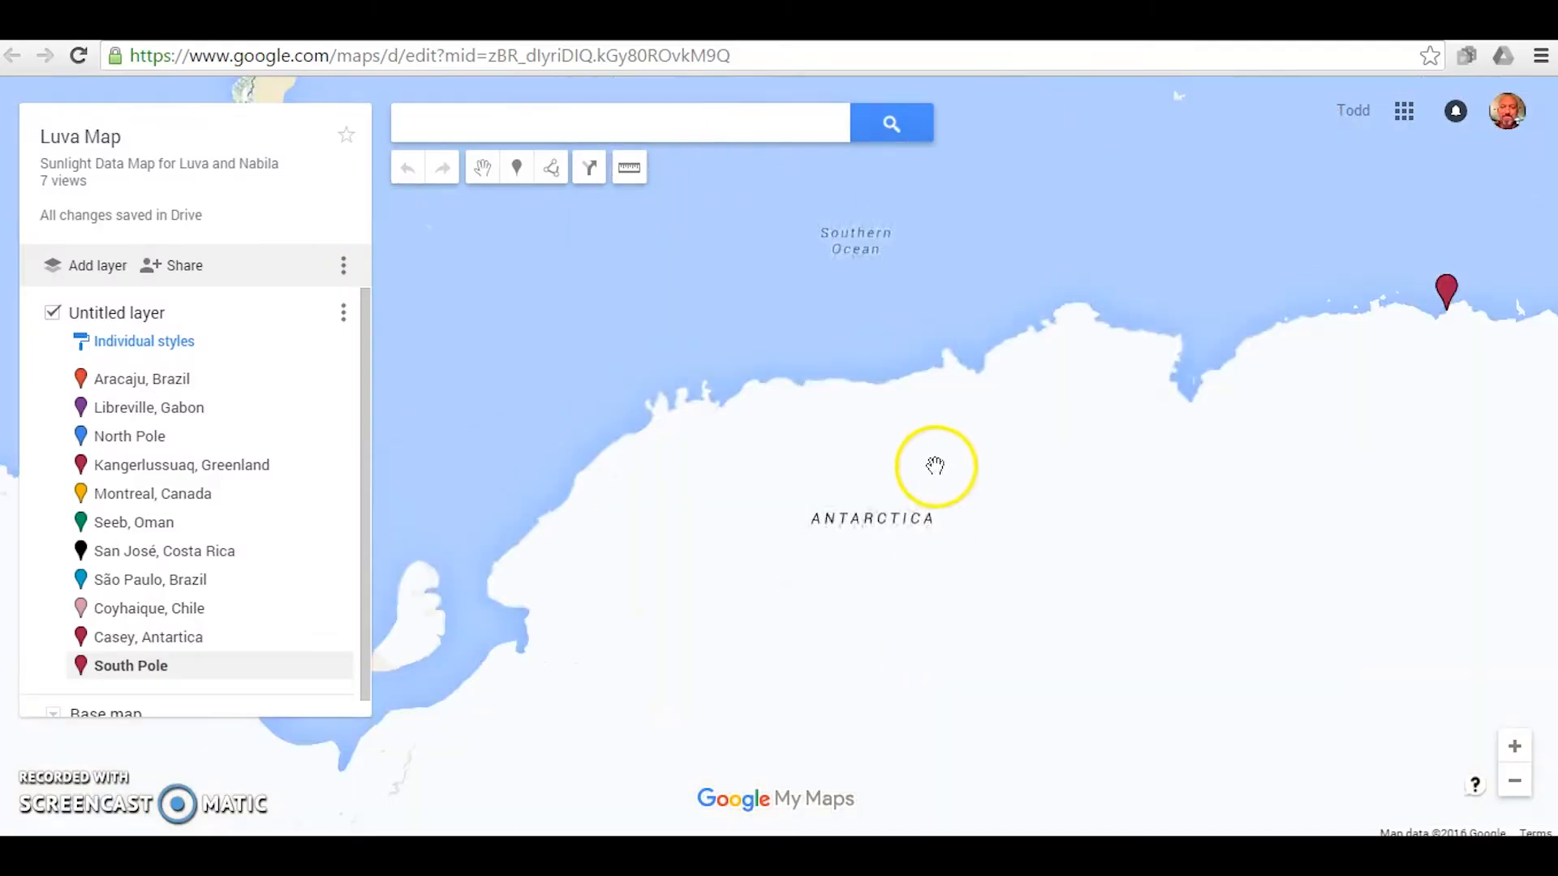
{"action": "scroll", "coordinate": [918, 527], "scroll_direction": "down", "scroll_amount": 1}
{"action": "scroll", "coordinate": [995, 661], "scroll_direction": "down", "scroll_amount": 1}
{"action": "left_click_drag", "start_coordinate": [925, 340], "coordinate": [1096, 564]}
{"action": "left_click", "coordinate": [896, 423]}
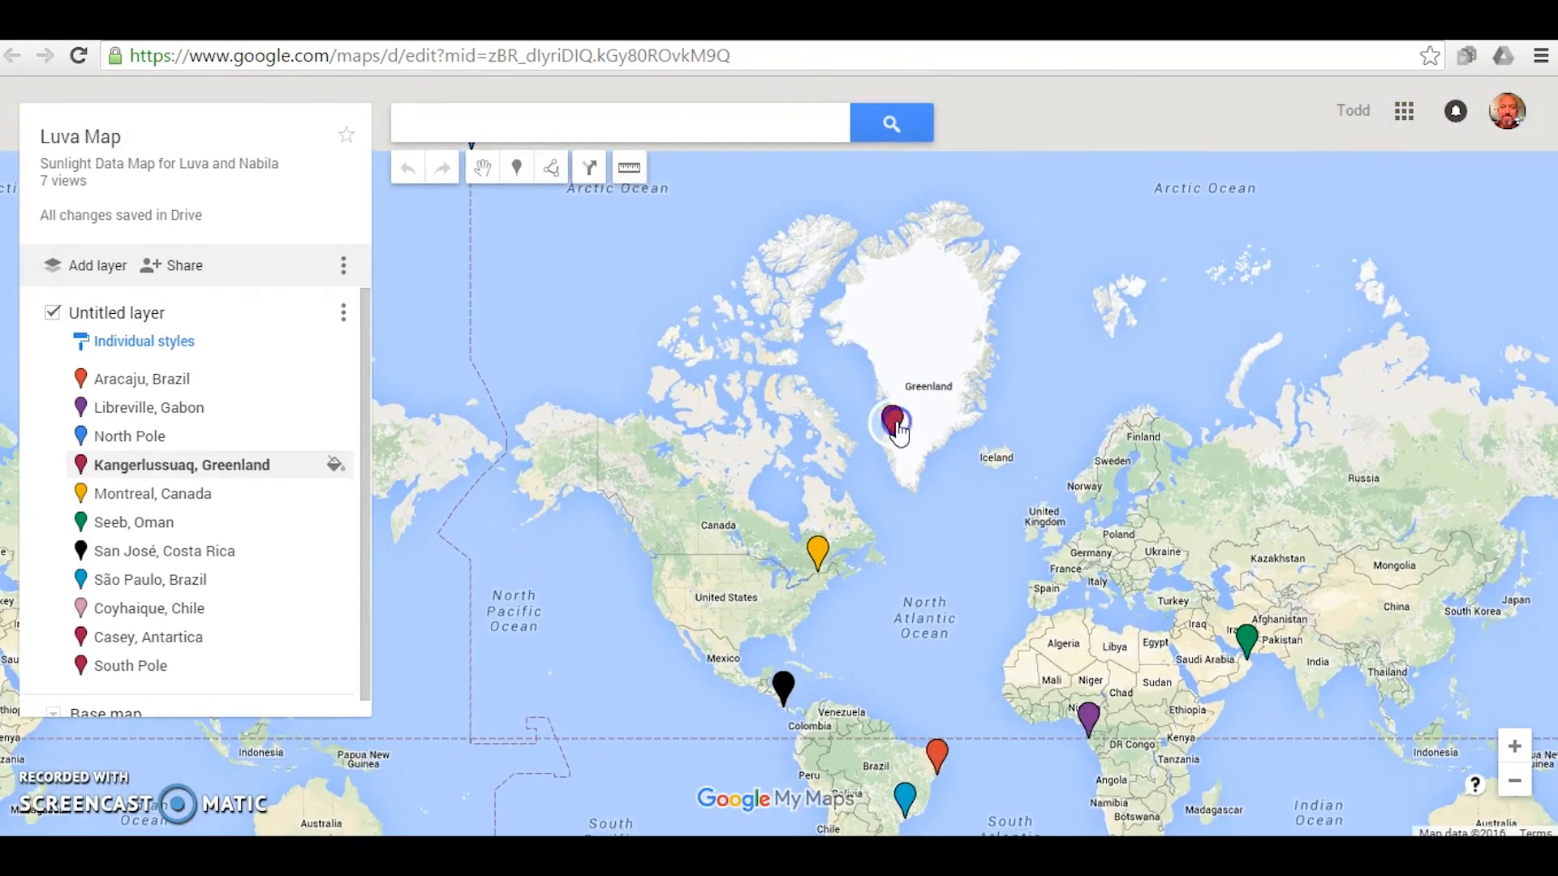
{"action": "left_click_drag", "start_coordinate": [933, 218], "coordinate": [709, 219]}
{"action": "right_click", "coordinate": [740, 226]}
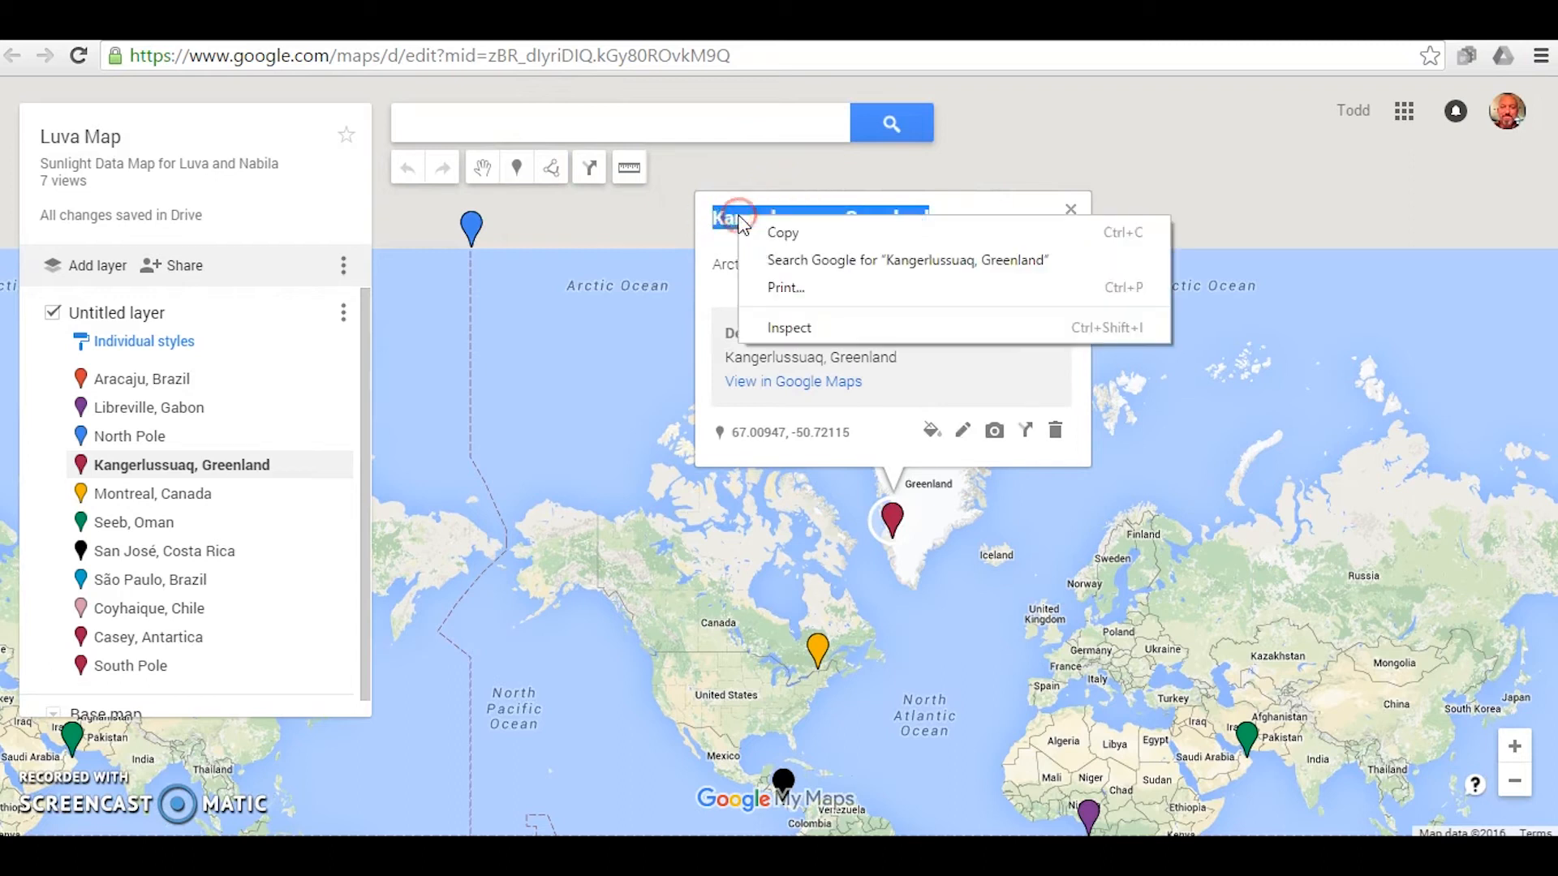
{"action": "left_click", "coordinate": [779, 230]}
Switch back to Photoshop and draw a text box just east of the Greenland pin, above the black line.
{"action": "key", "text": "alt+Tab"}
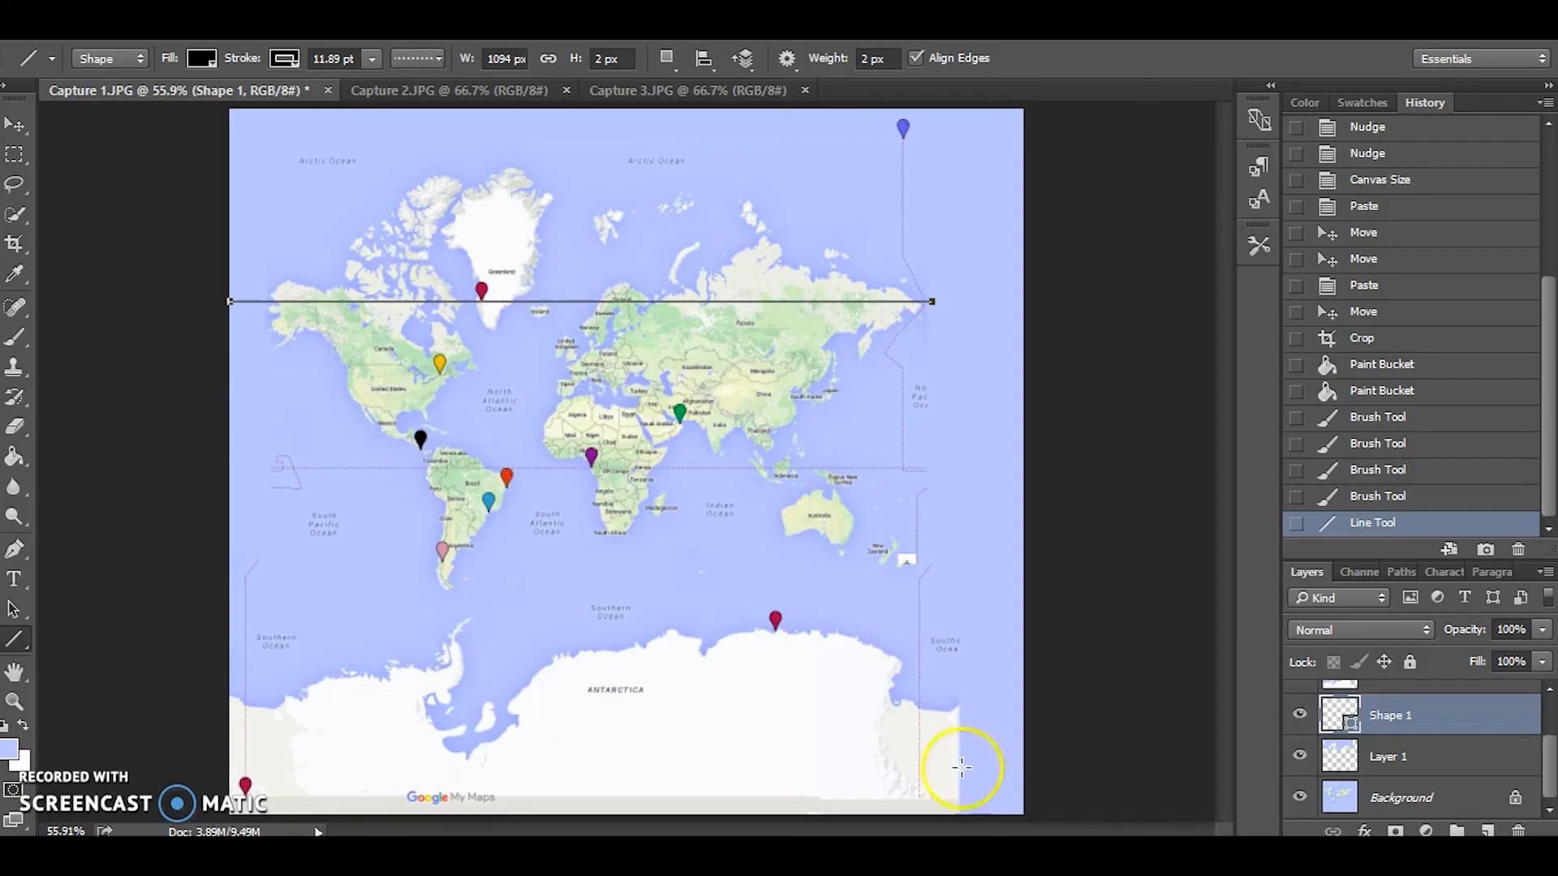
{"action": "left_click", "coordinate": [14, 702]}
{"action": "left_click", "coordinate": [487, 292]}
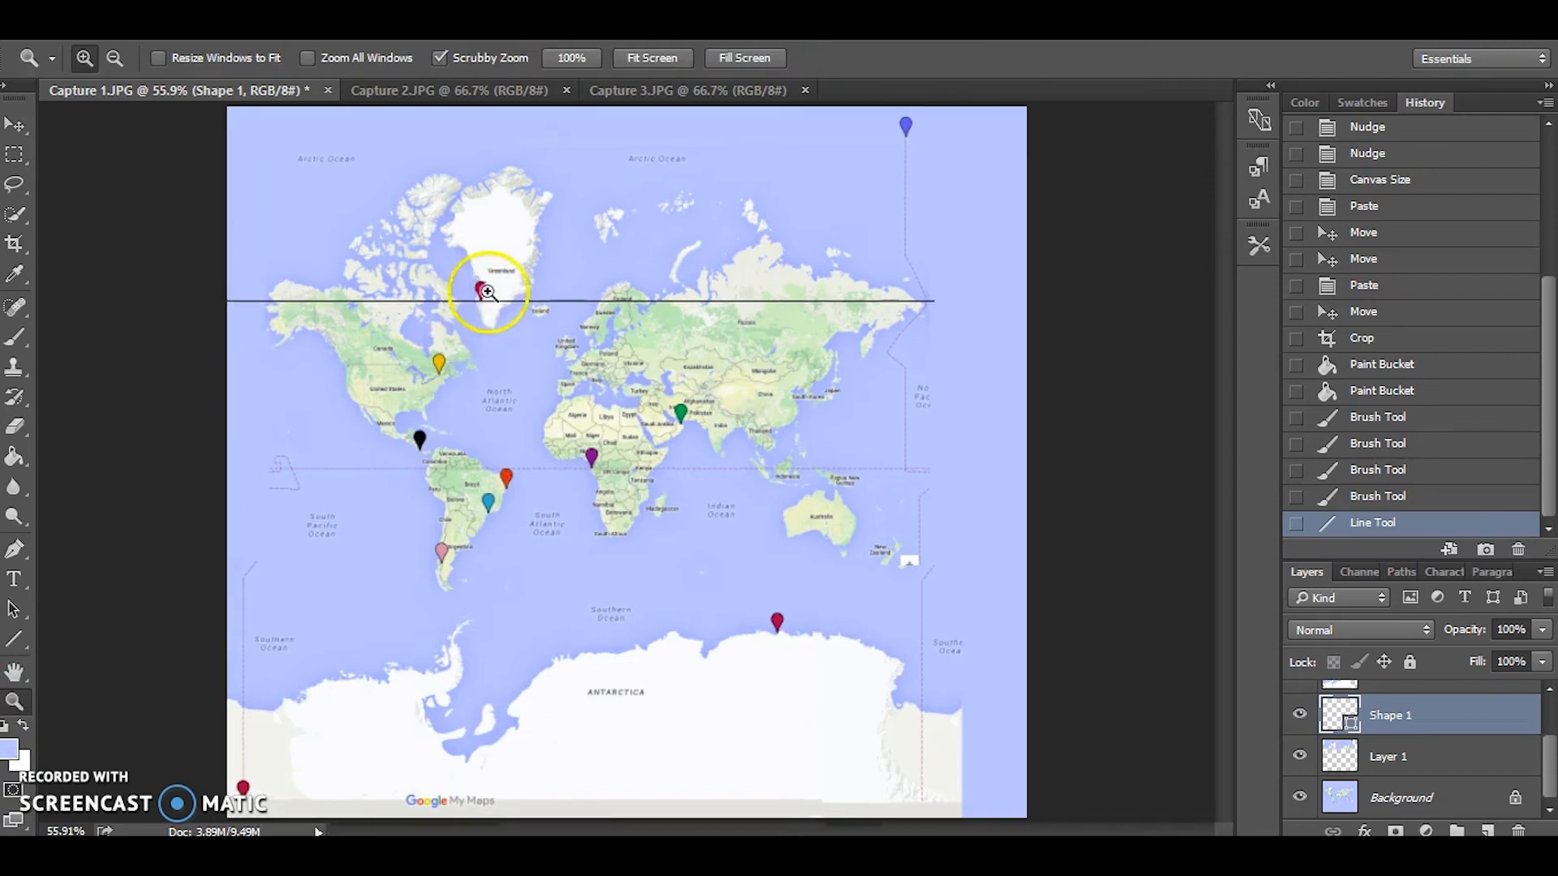
{"action": "left_click", "coordinate": [467, 259]}
{"action": "left_click", "coordinate": [481, 277]}
{"action": "left_click", "coordinate": [483, 281]}
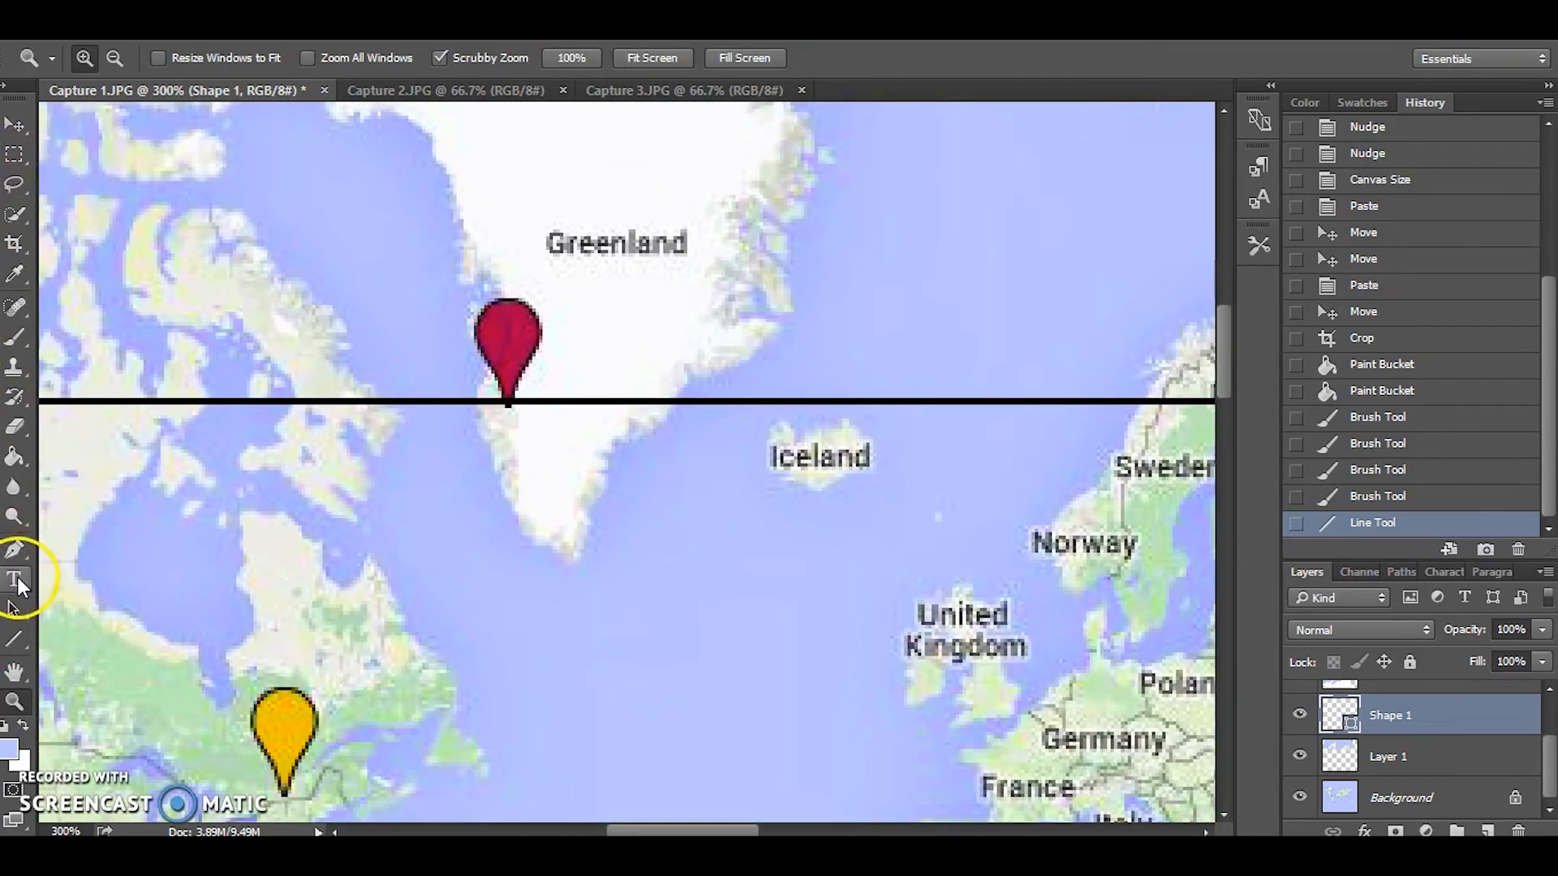
{"action": "left_click", "coordinate": [18, 584]}
{"action": "left_click_drag", "start_coordinate": [555, 277], "coordinate": [1133, 388]}
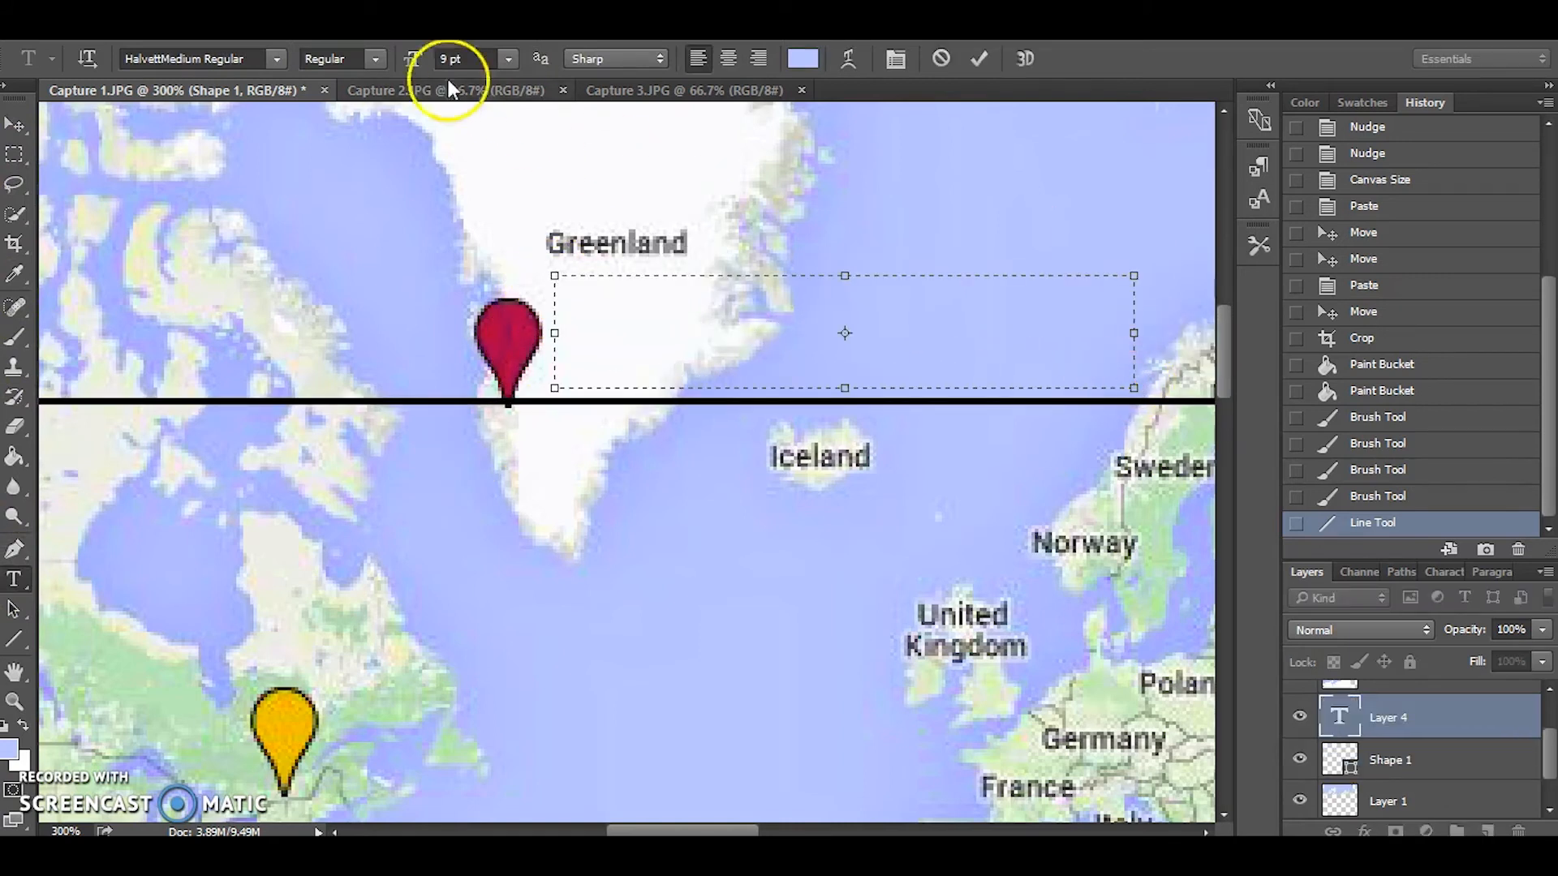
{"action": "right_click", "coordinate": [609, 297]}
{"action": "left_click", "coordinate": [661, 393]}
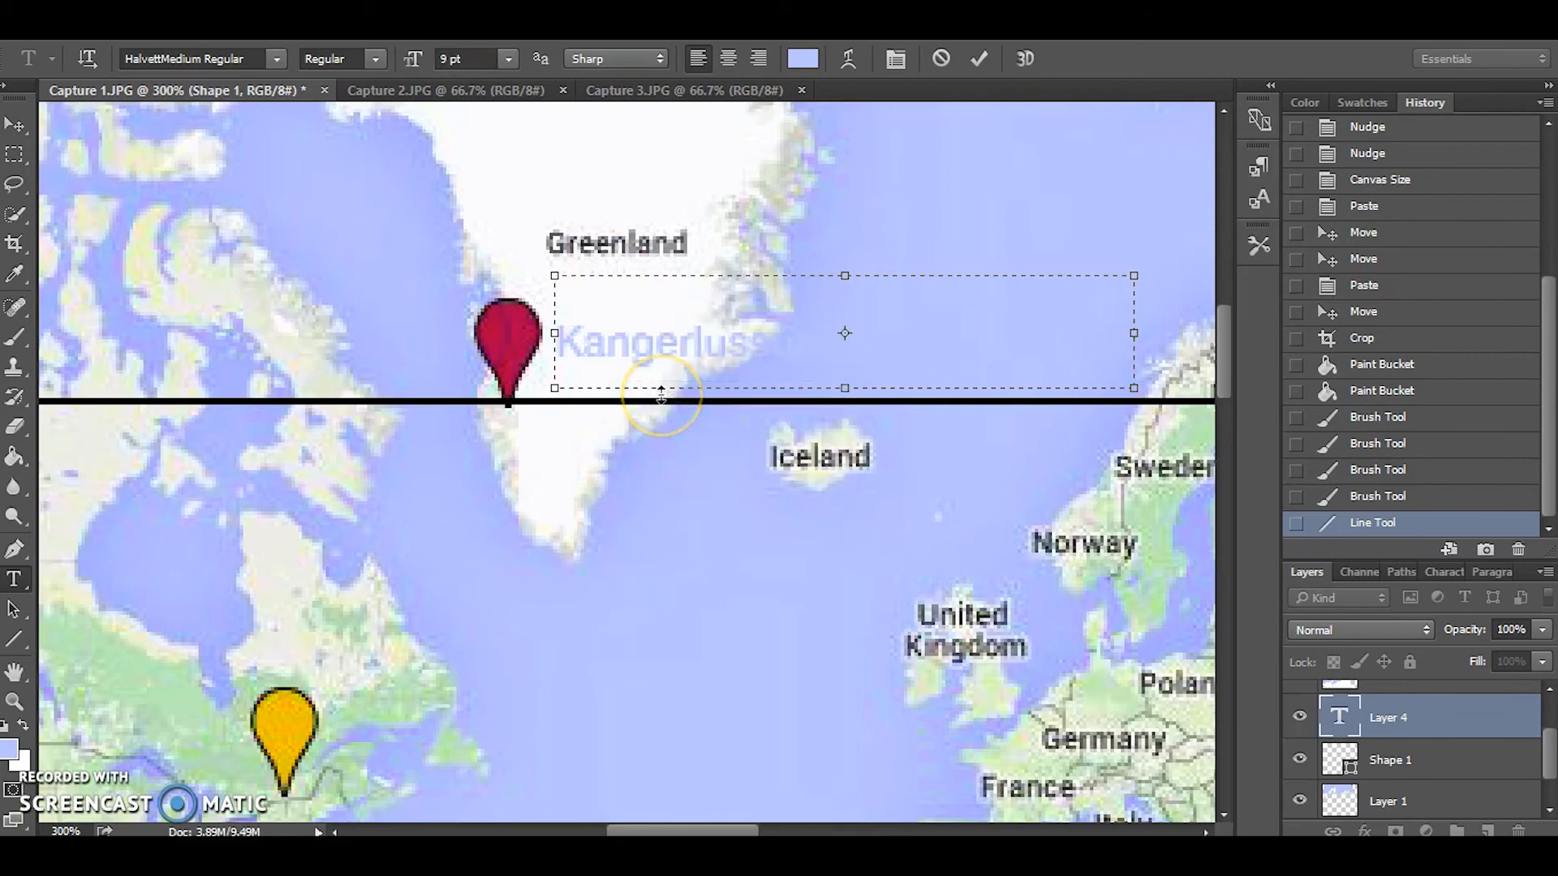
{"action": "left_click", "coordinate": [135, 29]}
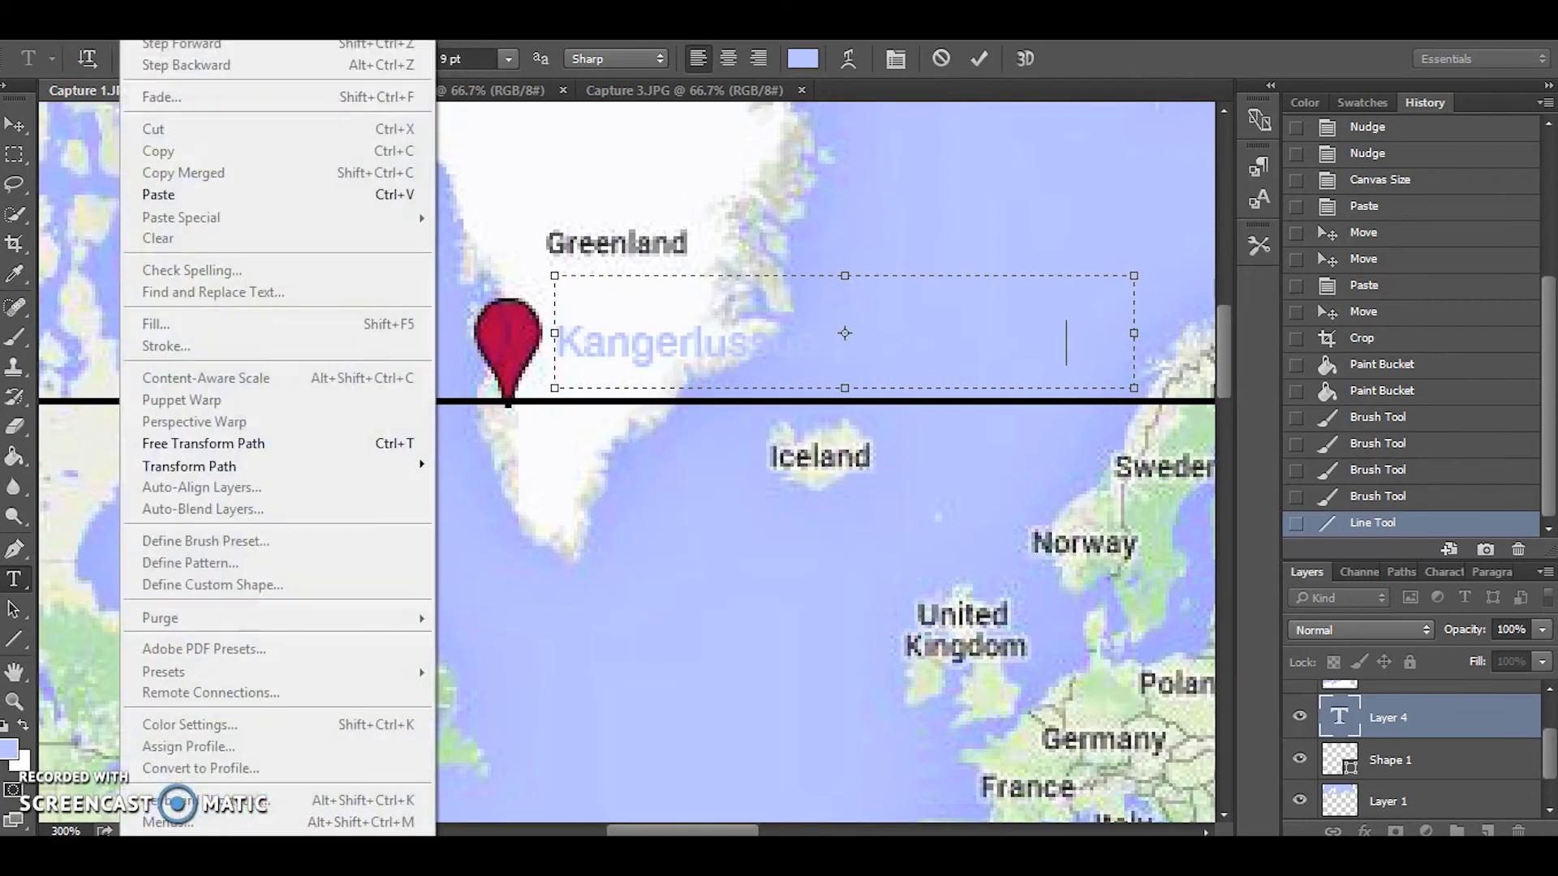
{"action": "left_click", "coordinate": [358, 42]}
Set the text colour to near-black 0a0a0a and paste "Kangerlussuaq, Greenland" into the text box.
{"action": "left_click", "coordinate": [803, 59]}
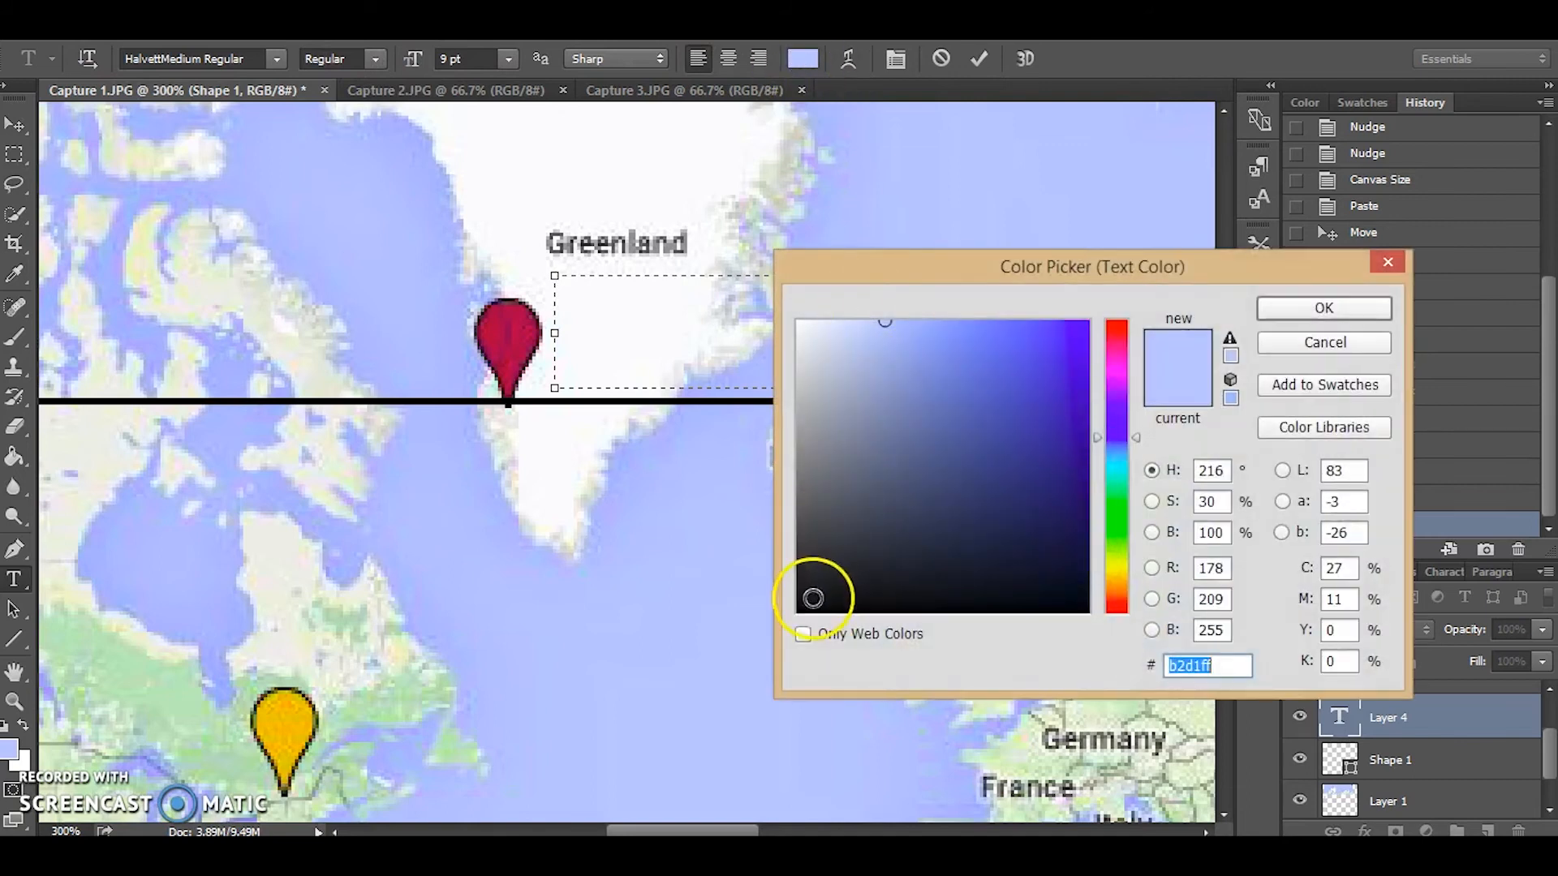
{"action": "left_click", "coordinate": [803, 601]}
{"action": "left_click", "coordinate": [1284, 308]}
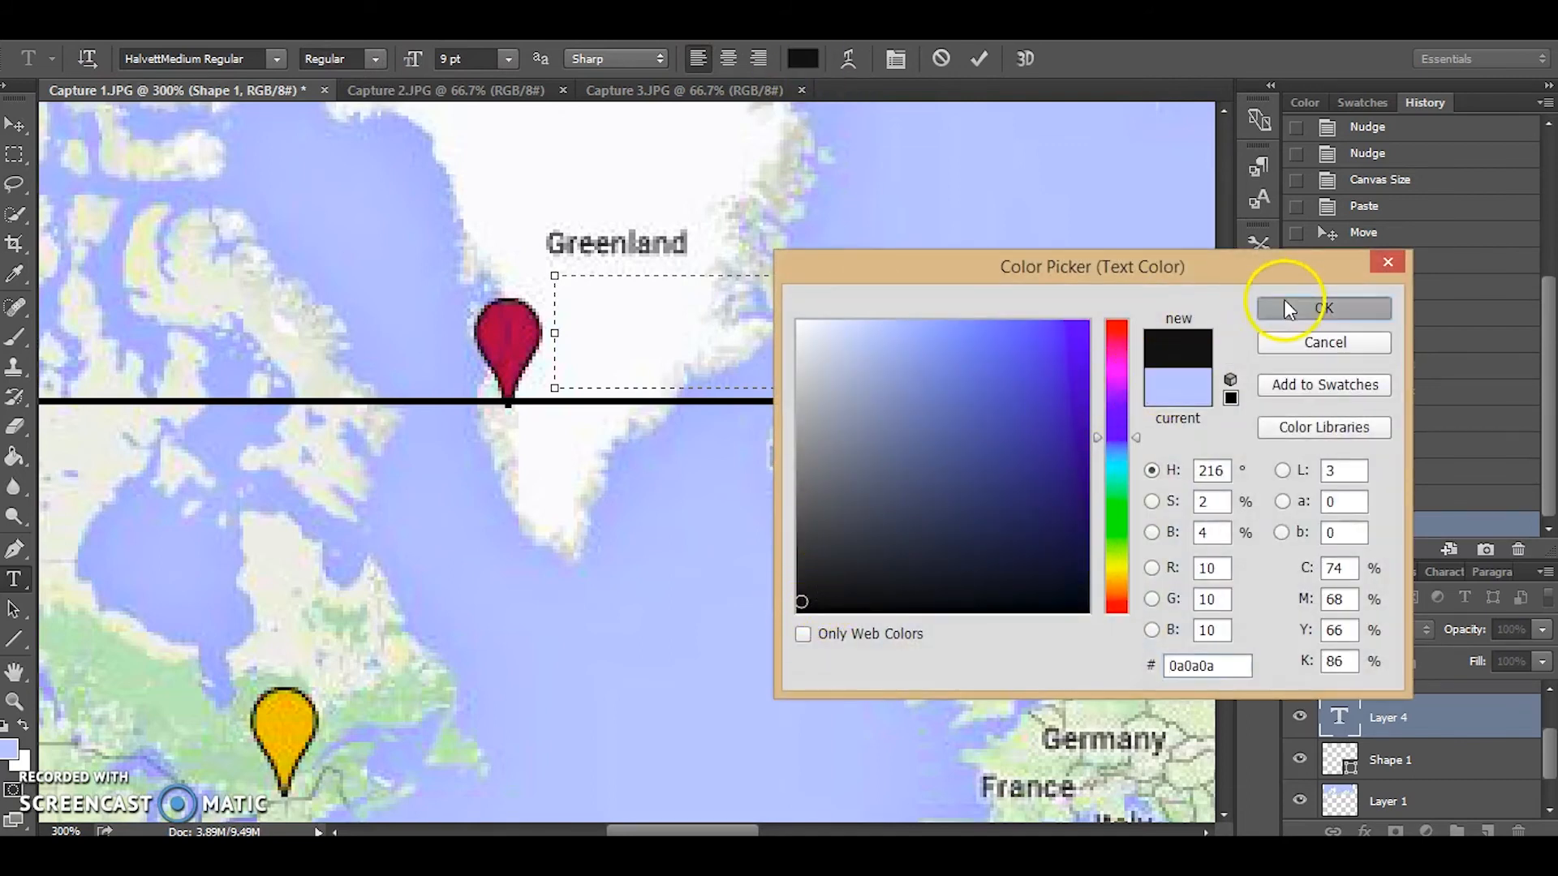
{"action": "right_click", "coordinate": [723, 315]}
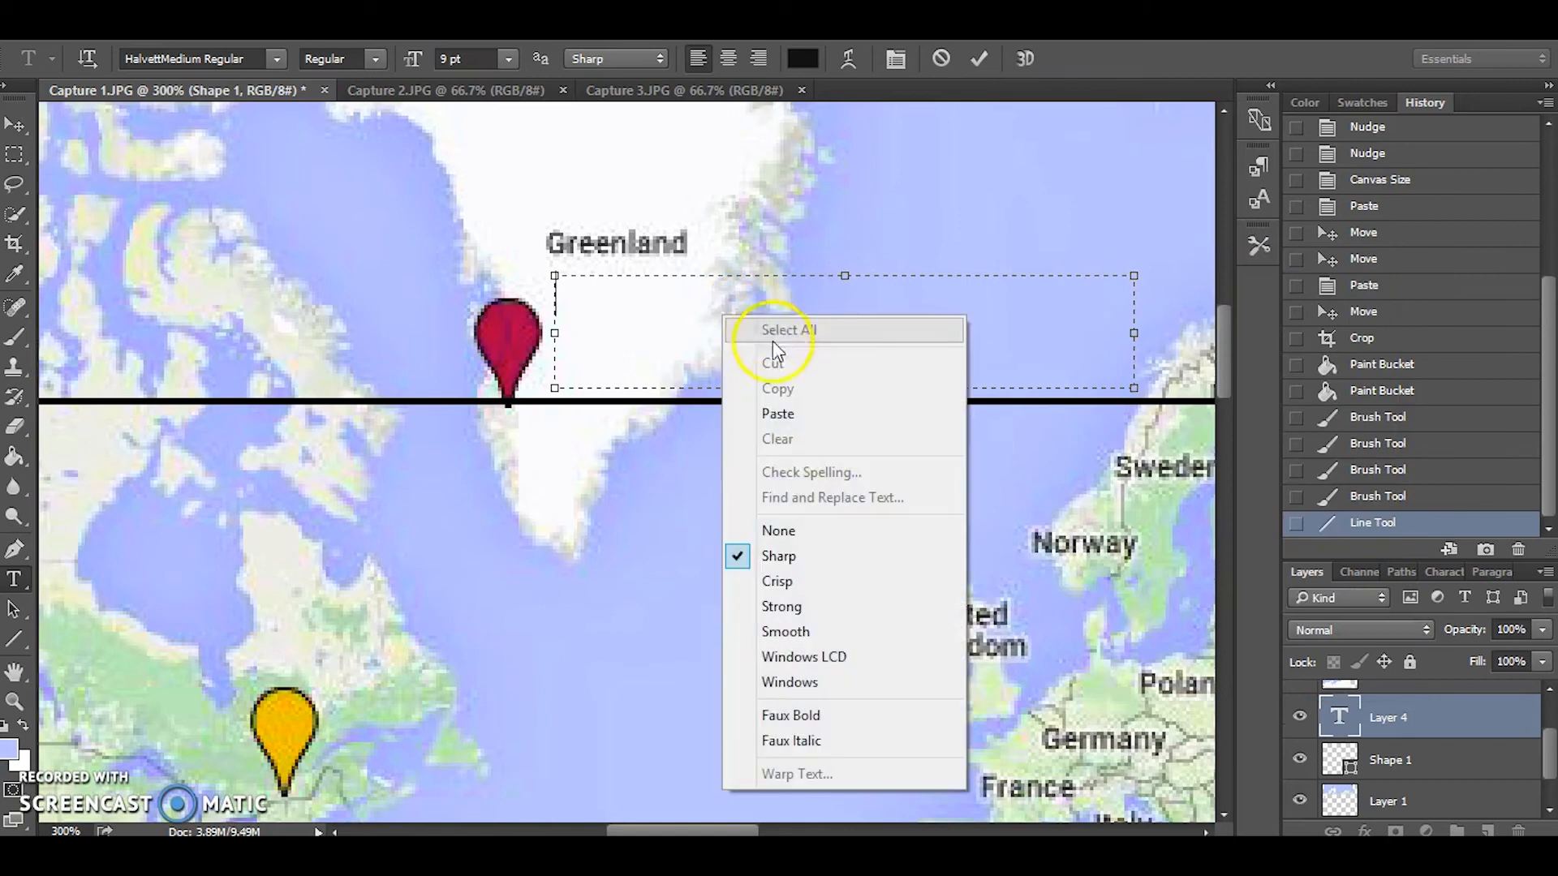
{"action": "left_click", "coordinate": [779, 415]}
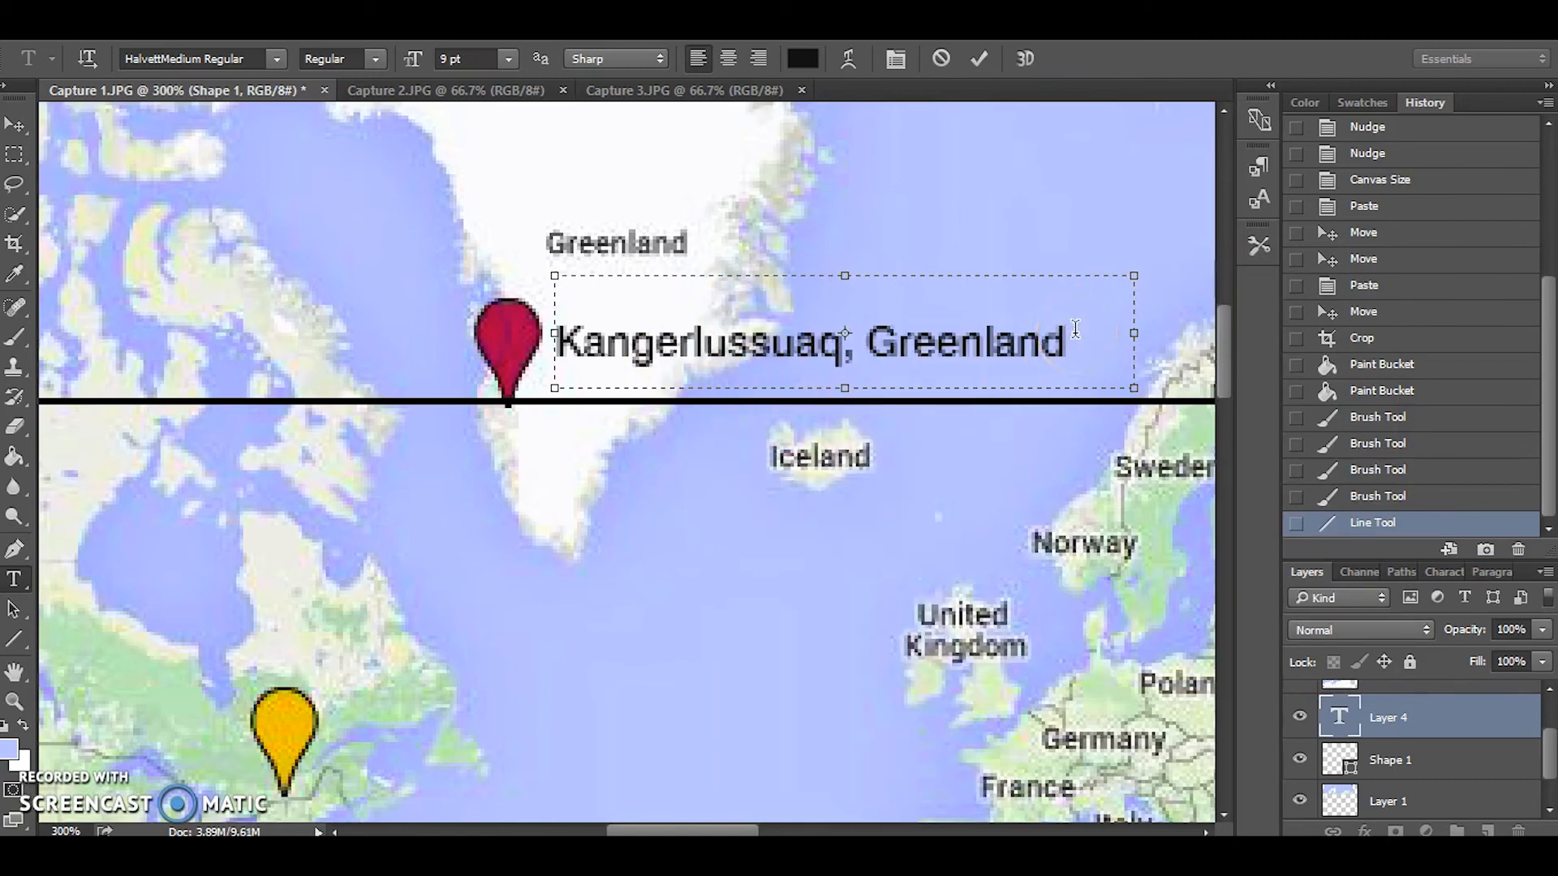
Extend the text box downward and add the marker's coordinates 67.00947, -50.72115, copied from Google My Maps, as a second line.
{"action": "left_click_drag", "start_coordinate": [845, 388], "coordinate": [844, 491]}
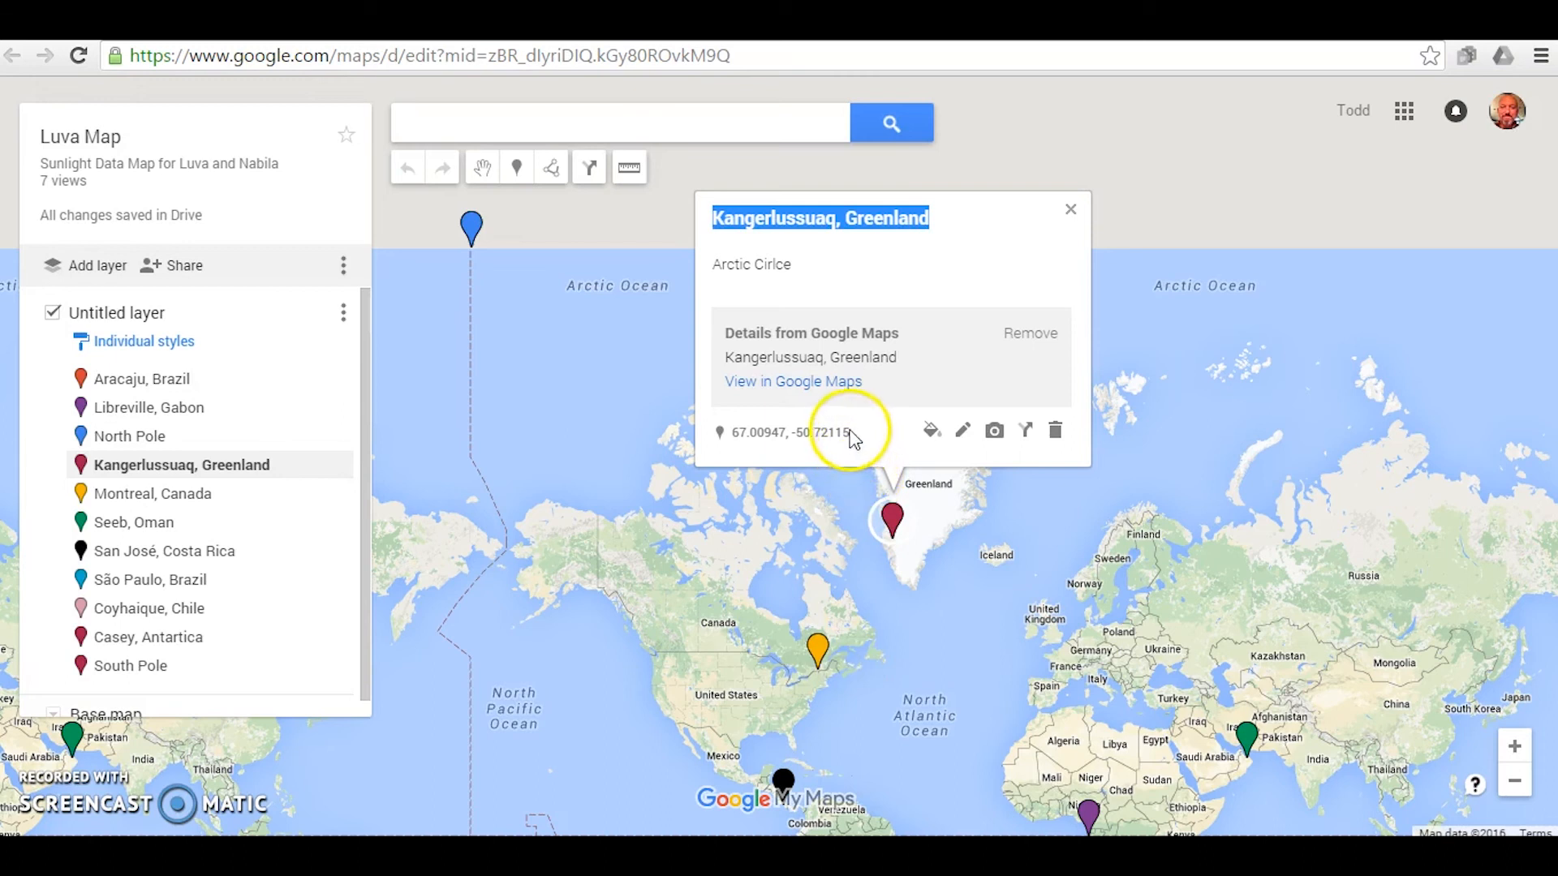
{"action": "left_click_drag", "start_coordinate": [850, 435], "coordinate": [742, 442]}
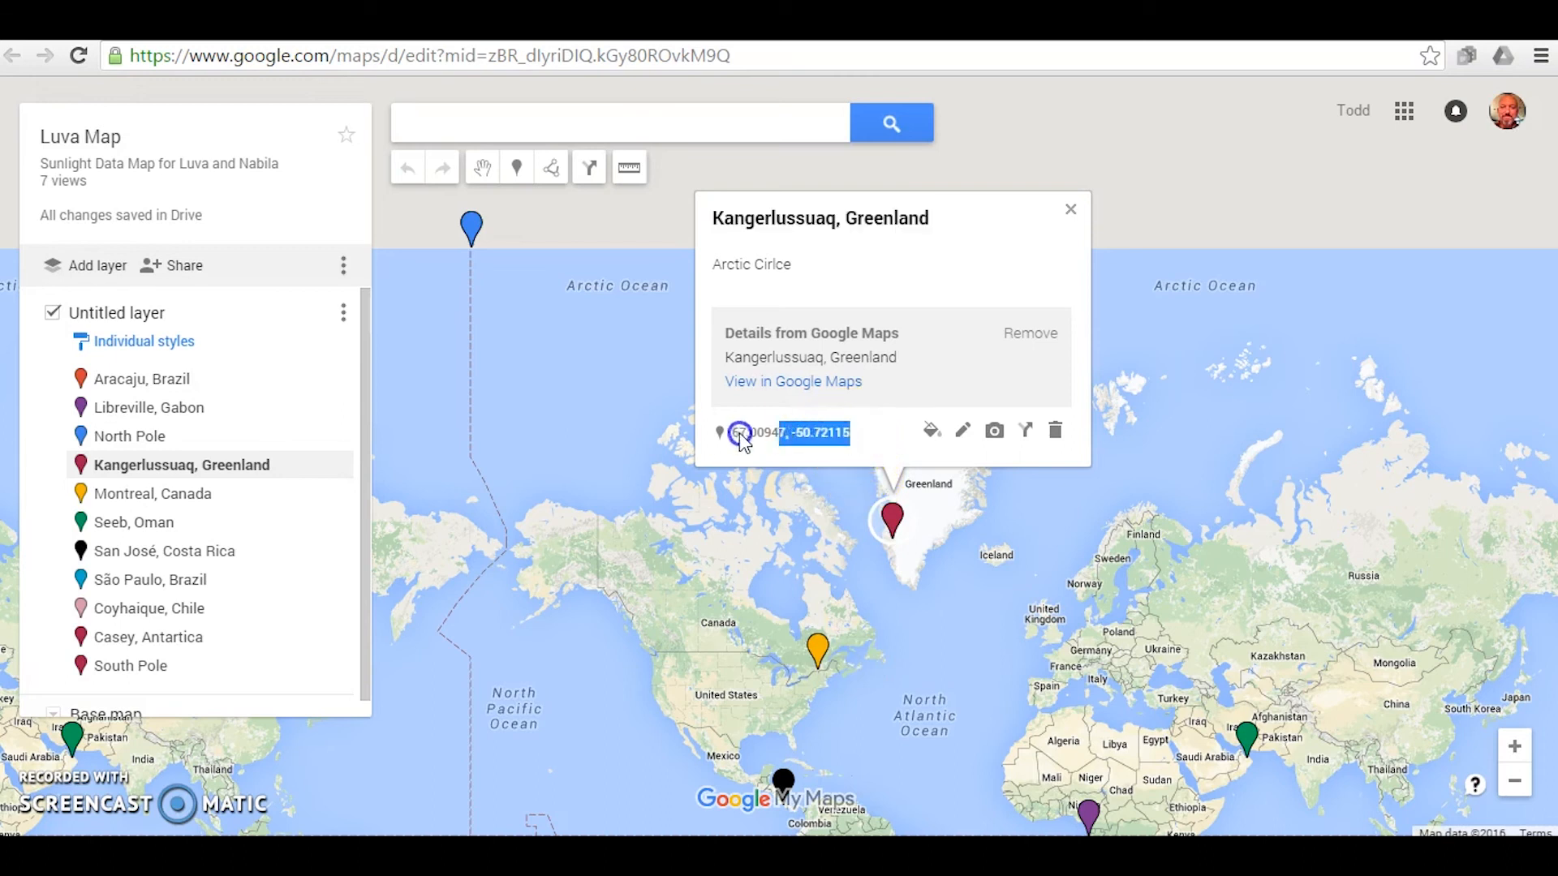
{"action": "right_click", "coordinate": [741, 443]}
{"action": "left_click", "coordinate": [806, 451]}
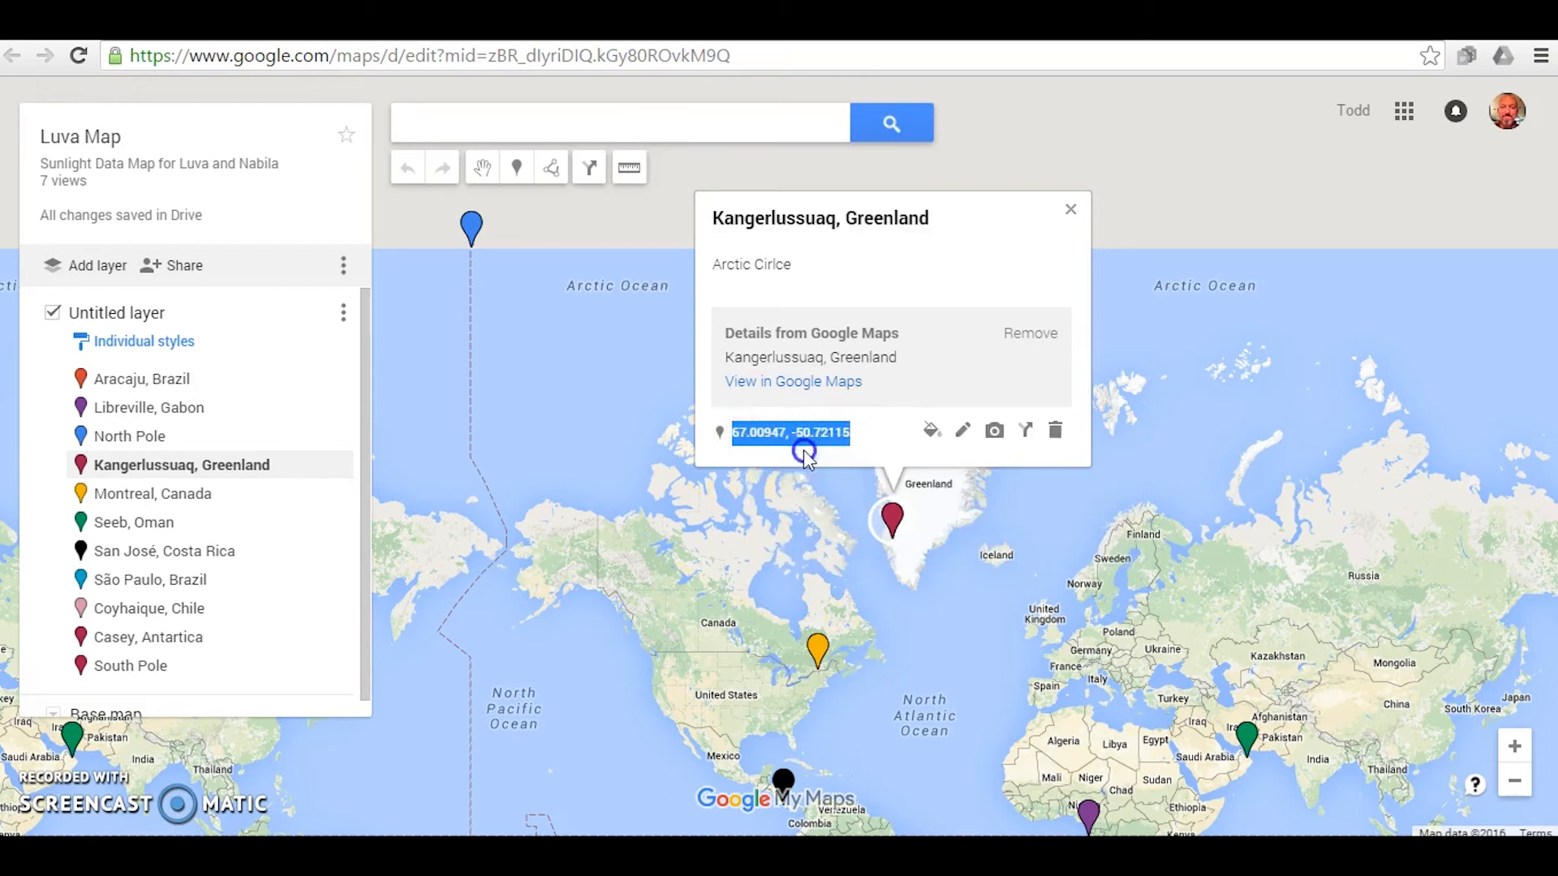
{"action": "key", "text": "alt+Tab"}
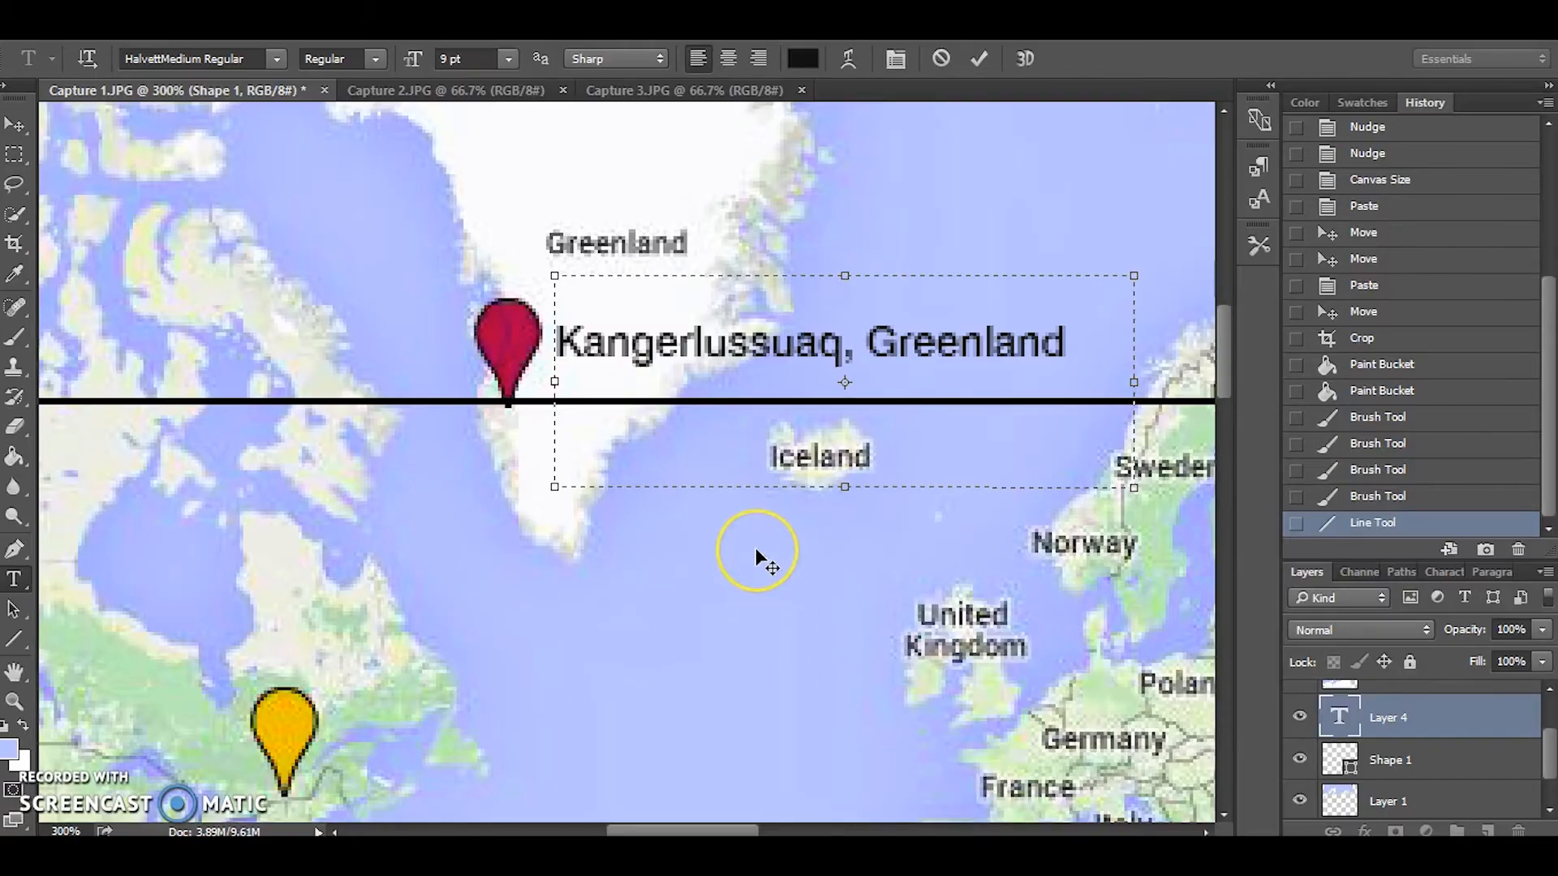
{"action": "key", "text": "Return"}
{"action": "key", "text": "ctrl+v"}
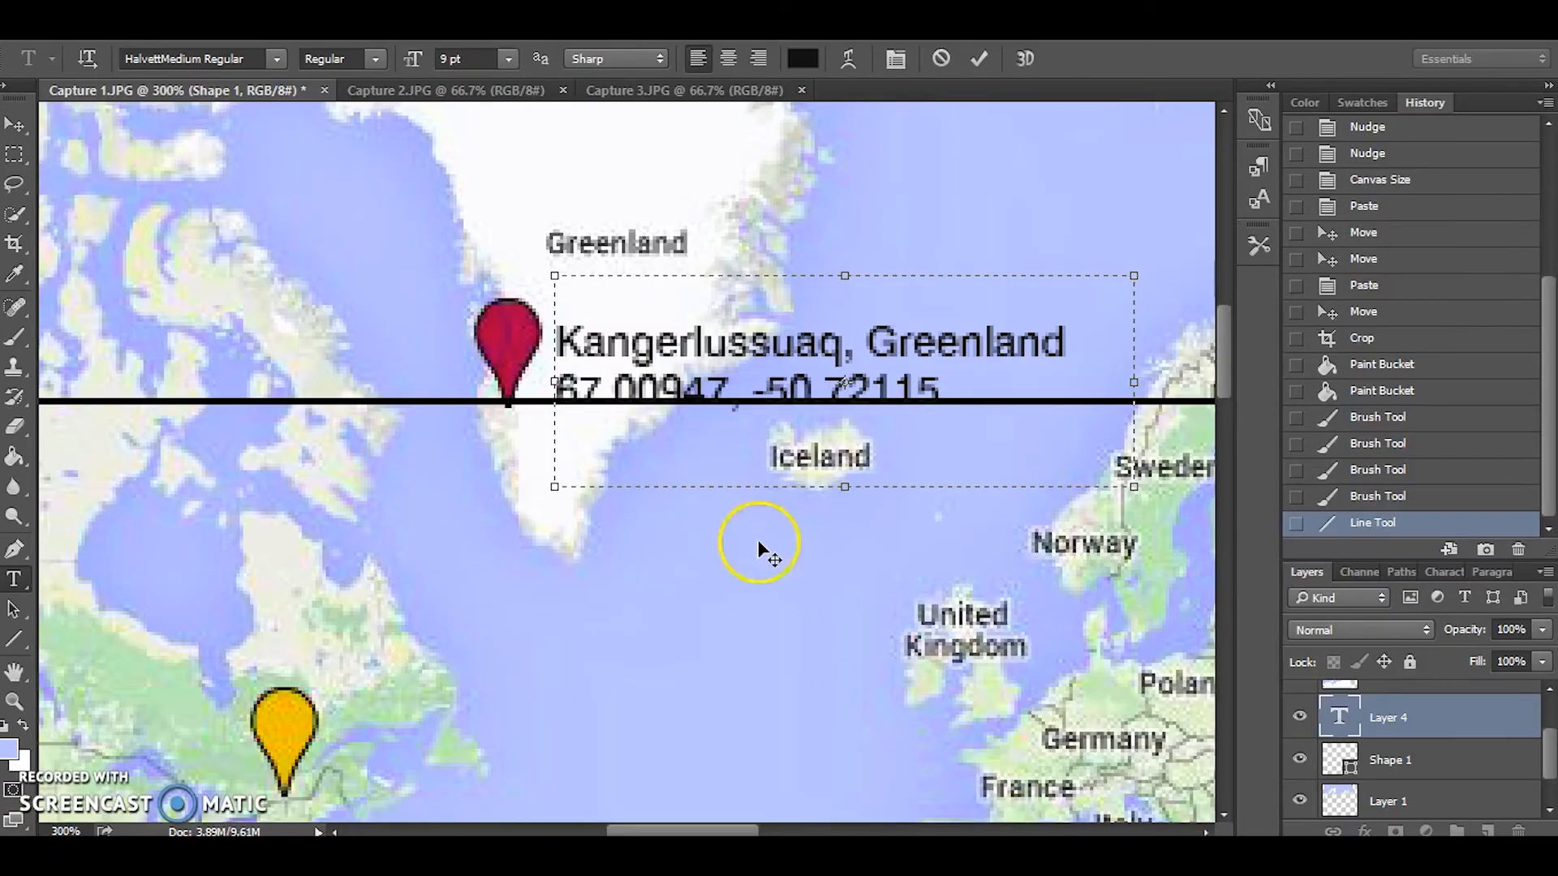
Move the Kangerlussuaq label up clear of the black line, and shift the Shape 1 line slightly below the pin's tip.
{"action": "left_click", "coordinate": [14, 124]}
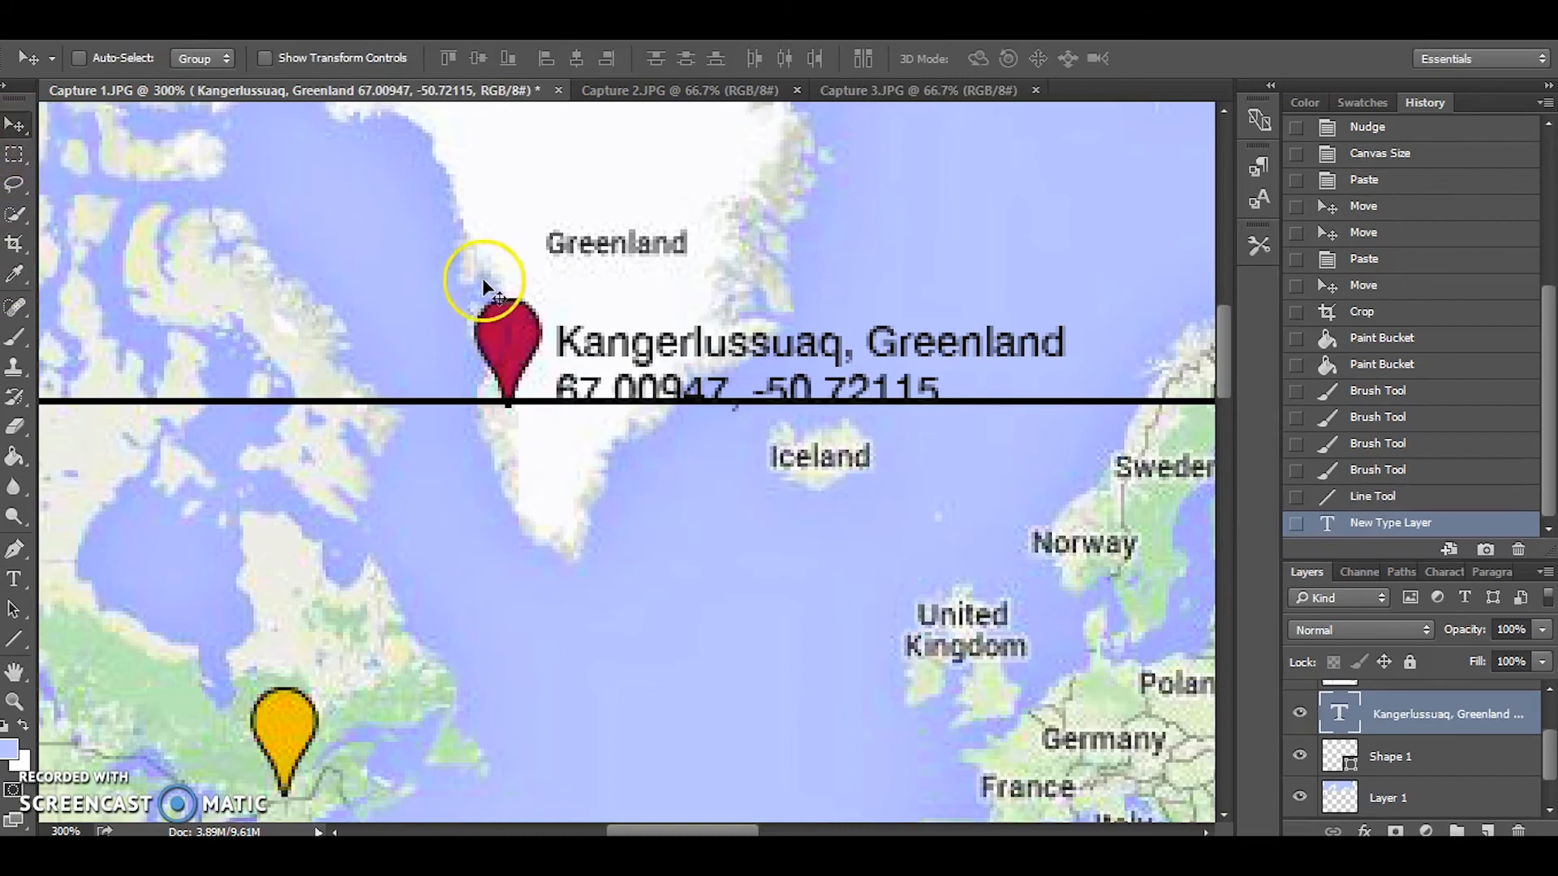
{"action": "left_click_drag", "start_coordinate": [617, 351], "coordinate": [621, 316]}
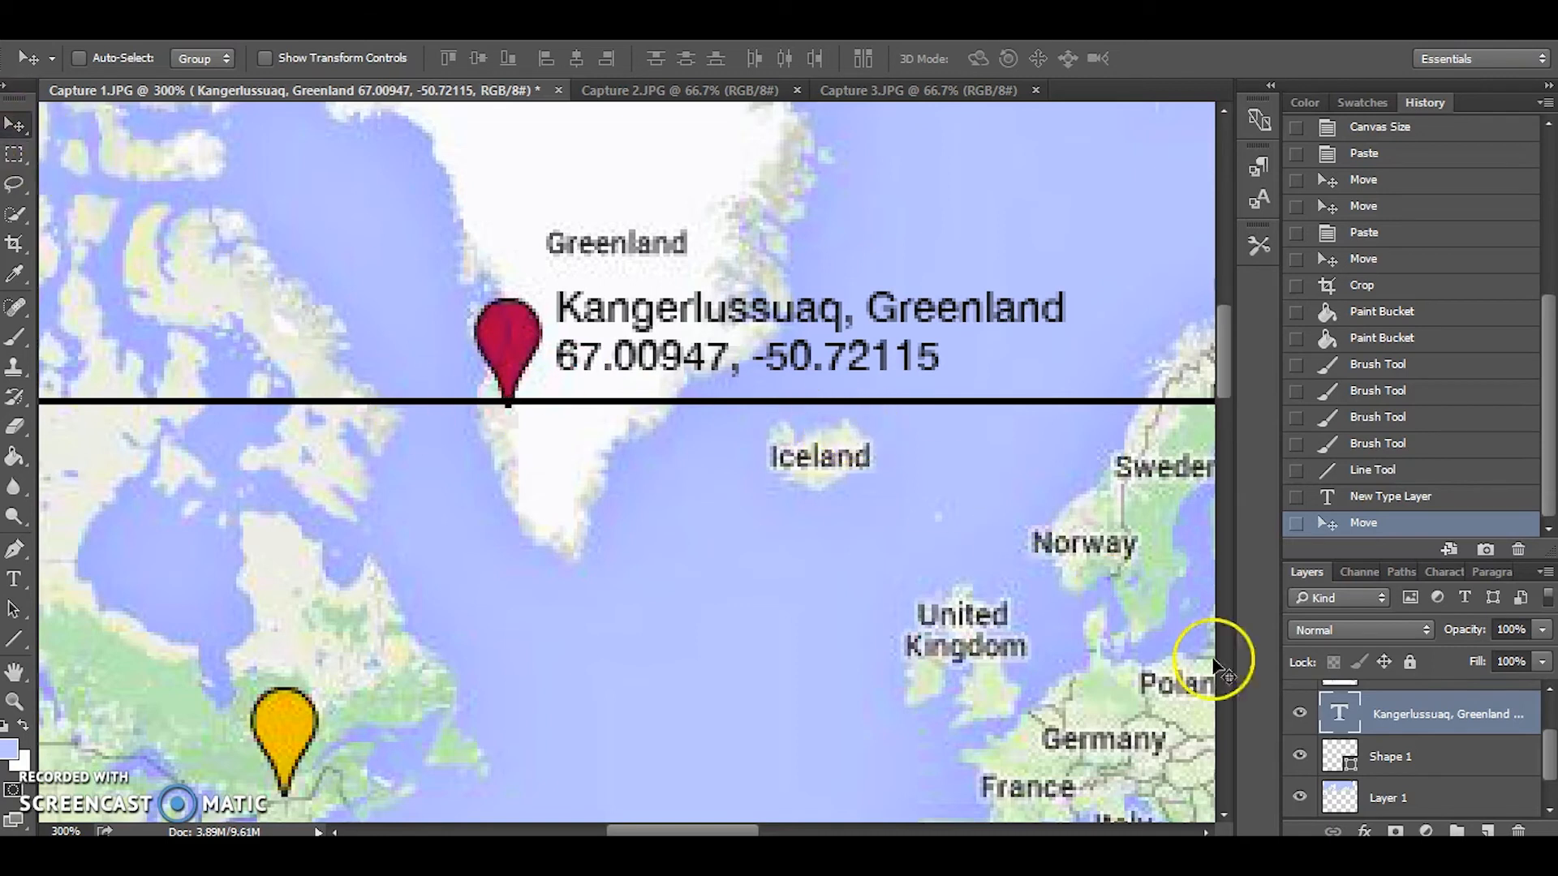
{"action": "left_click", "coordinate": [1390, 758]}
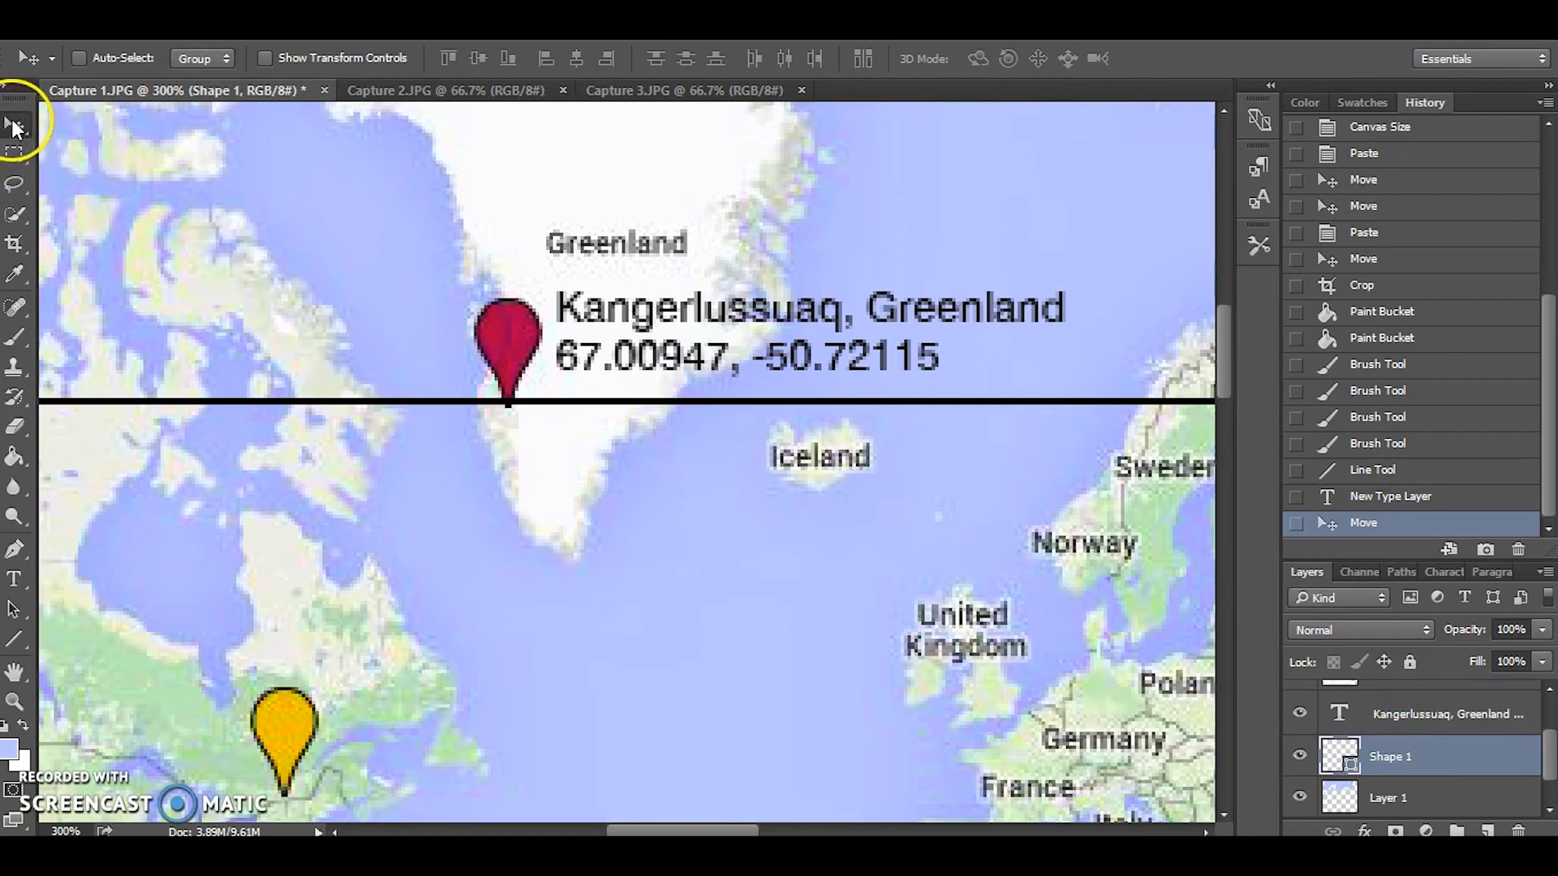
{"action": "left_click_drag", "start_coordinate": [585, 401], "coordinate": [588, 423]}
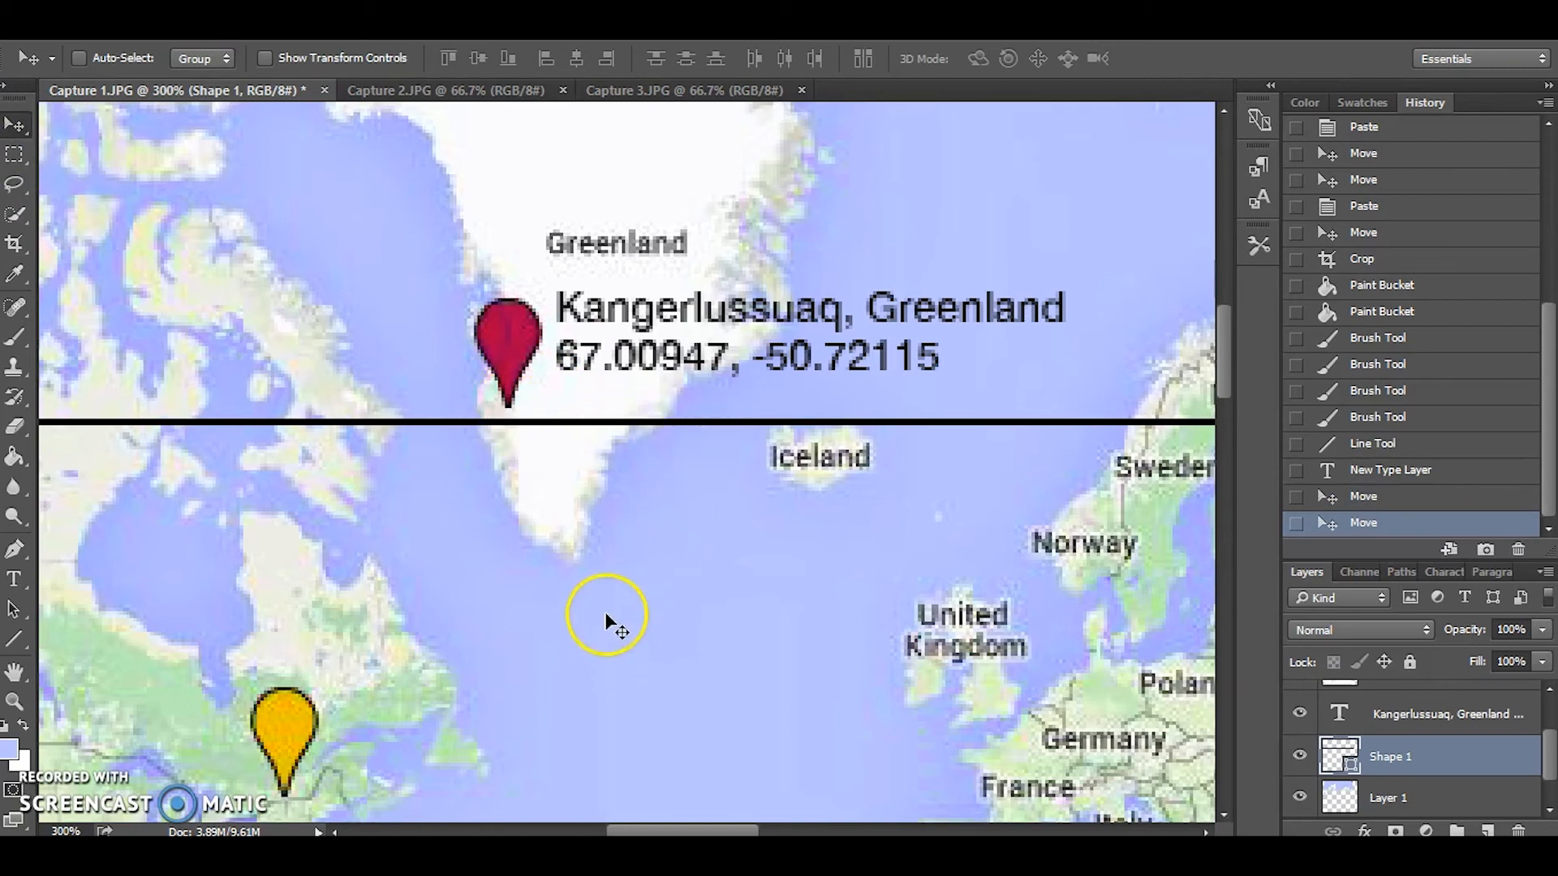
{"action": "scroll", "coordinate": [632, 420], "scroll_direction": "down", "scroll_amount": 3}
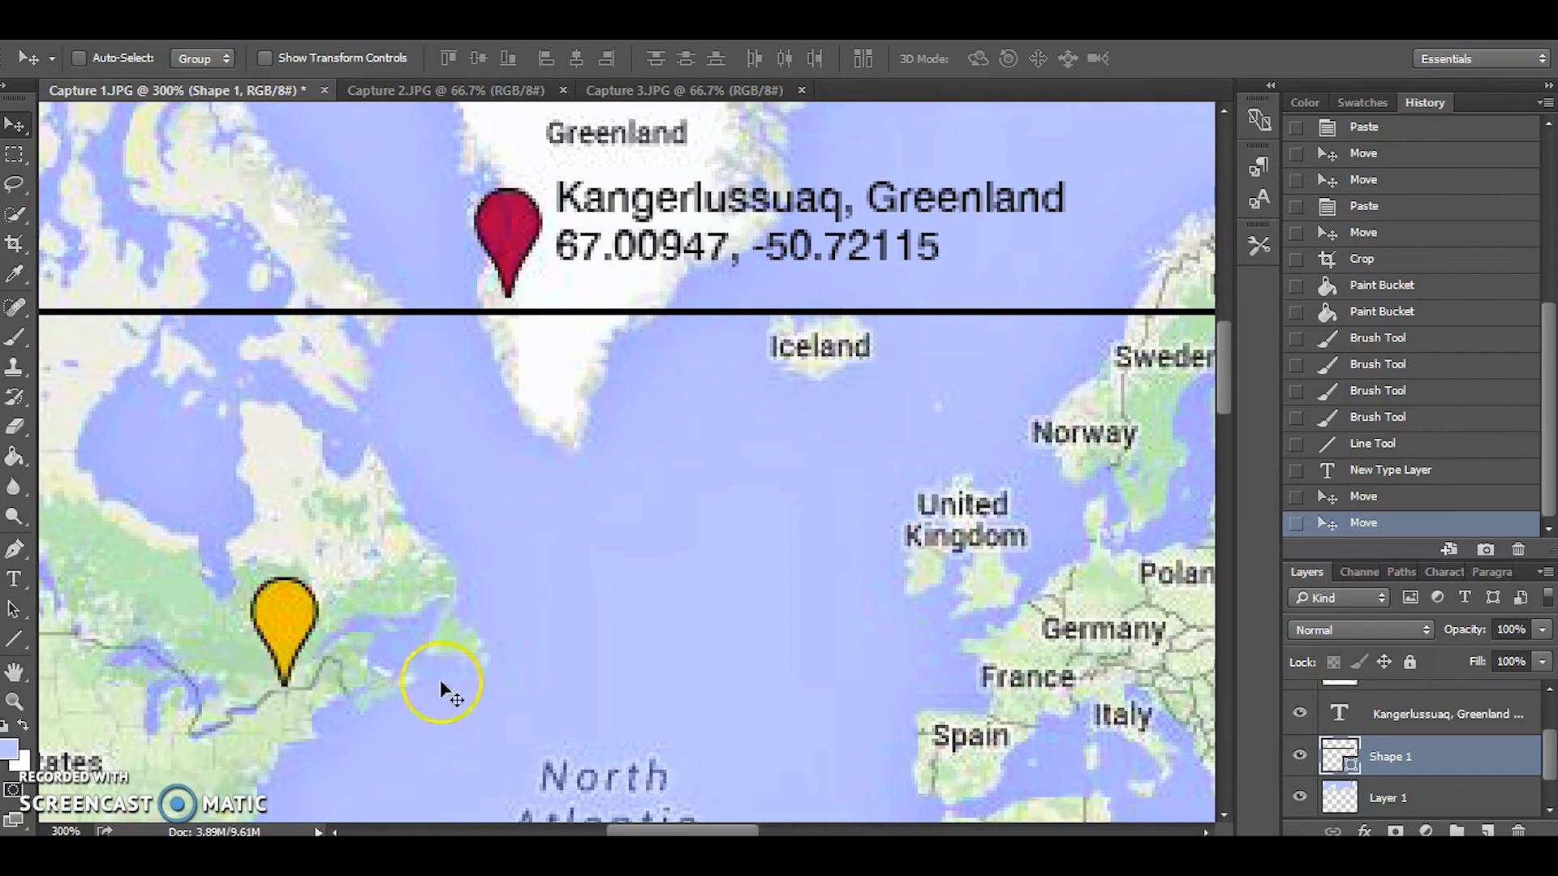
Add a text box just past the black line's eastern end and enter "Arctic Circle 66.5".
{"action": "left_click_drag", "start_coordinate": [651, 829], "coordinate": [972, 831]}
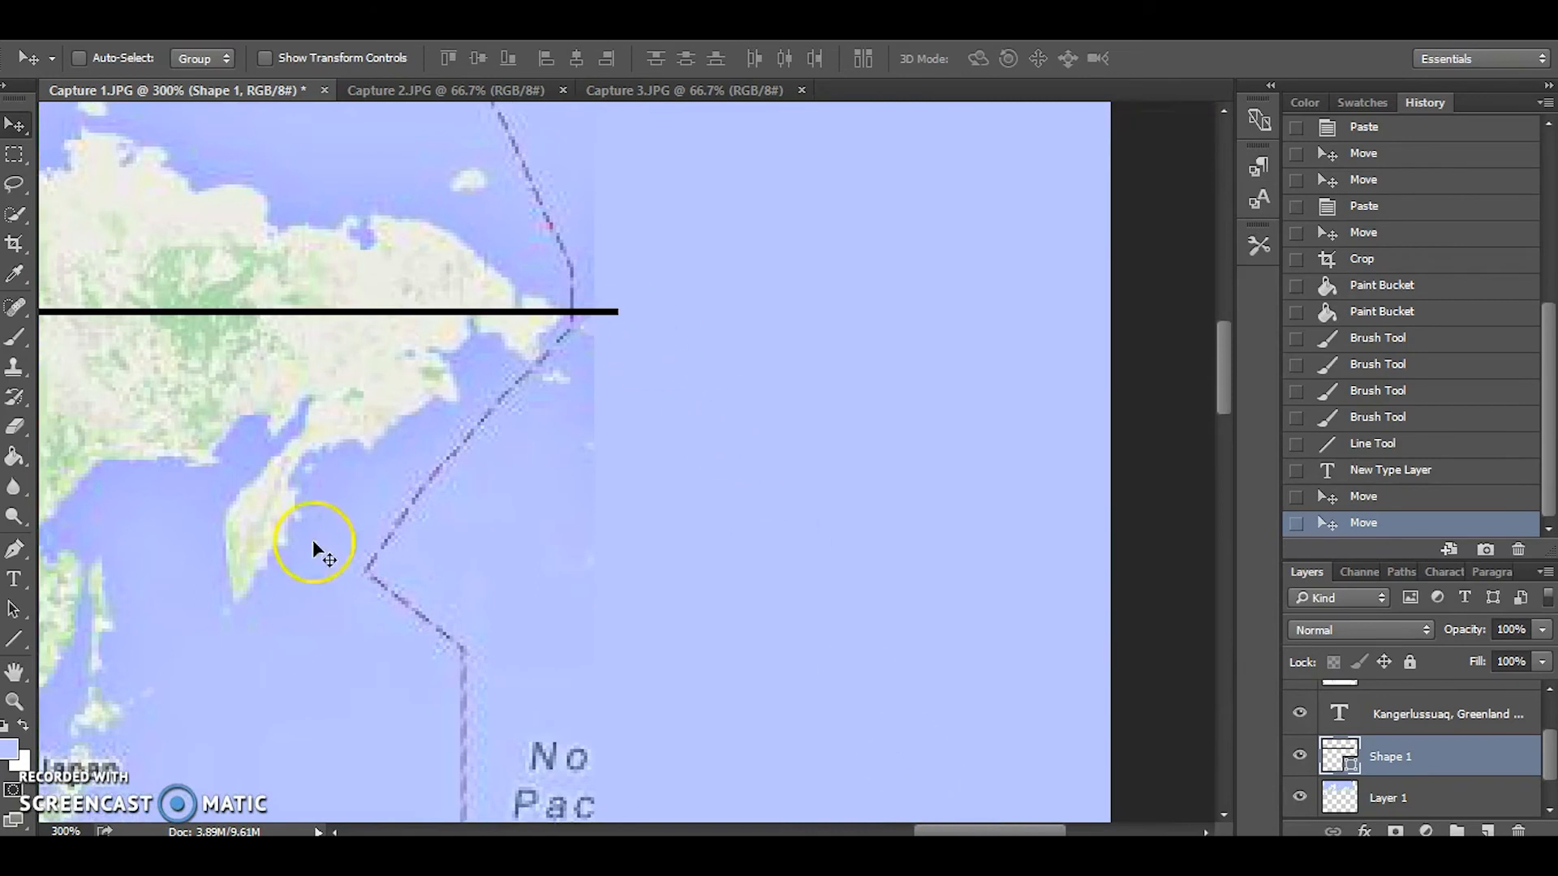
{"action": "left_click", "coordinate": [13, 579]}
{"action": "left_click_drag", "start_coordinate": [628, 280], "coordinate": [1061, 371]}
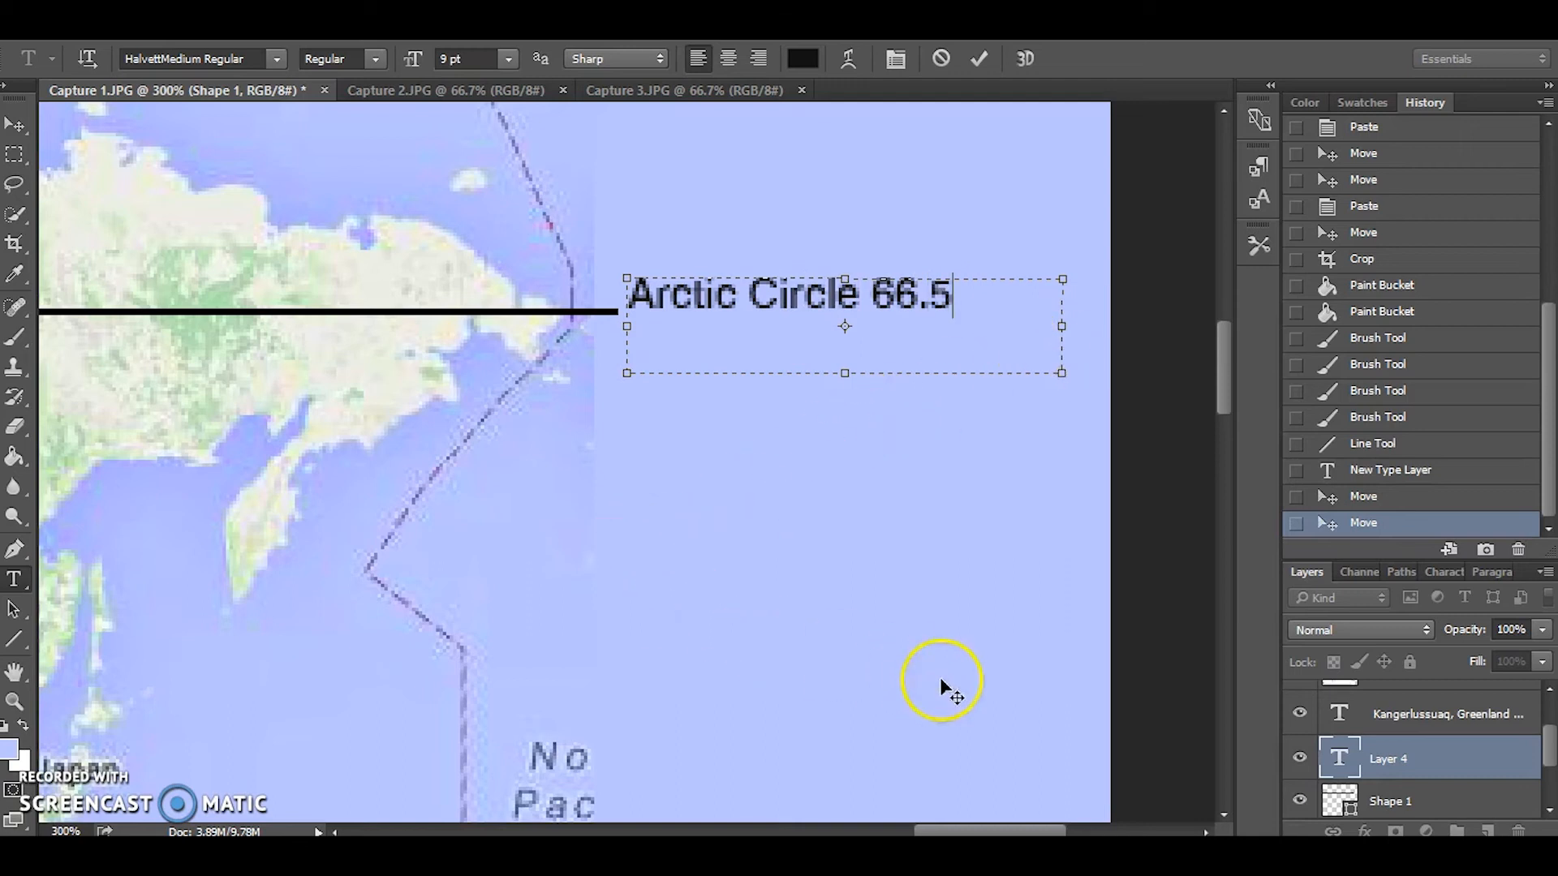
Append a degree symbol to the Arctic Circle label using the on-screen keyboard, and move the label down level with the black line.
{"action": "left_click", "coordinate": [1262, 821]}
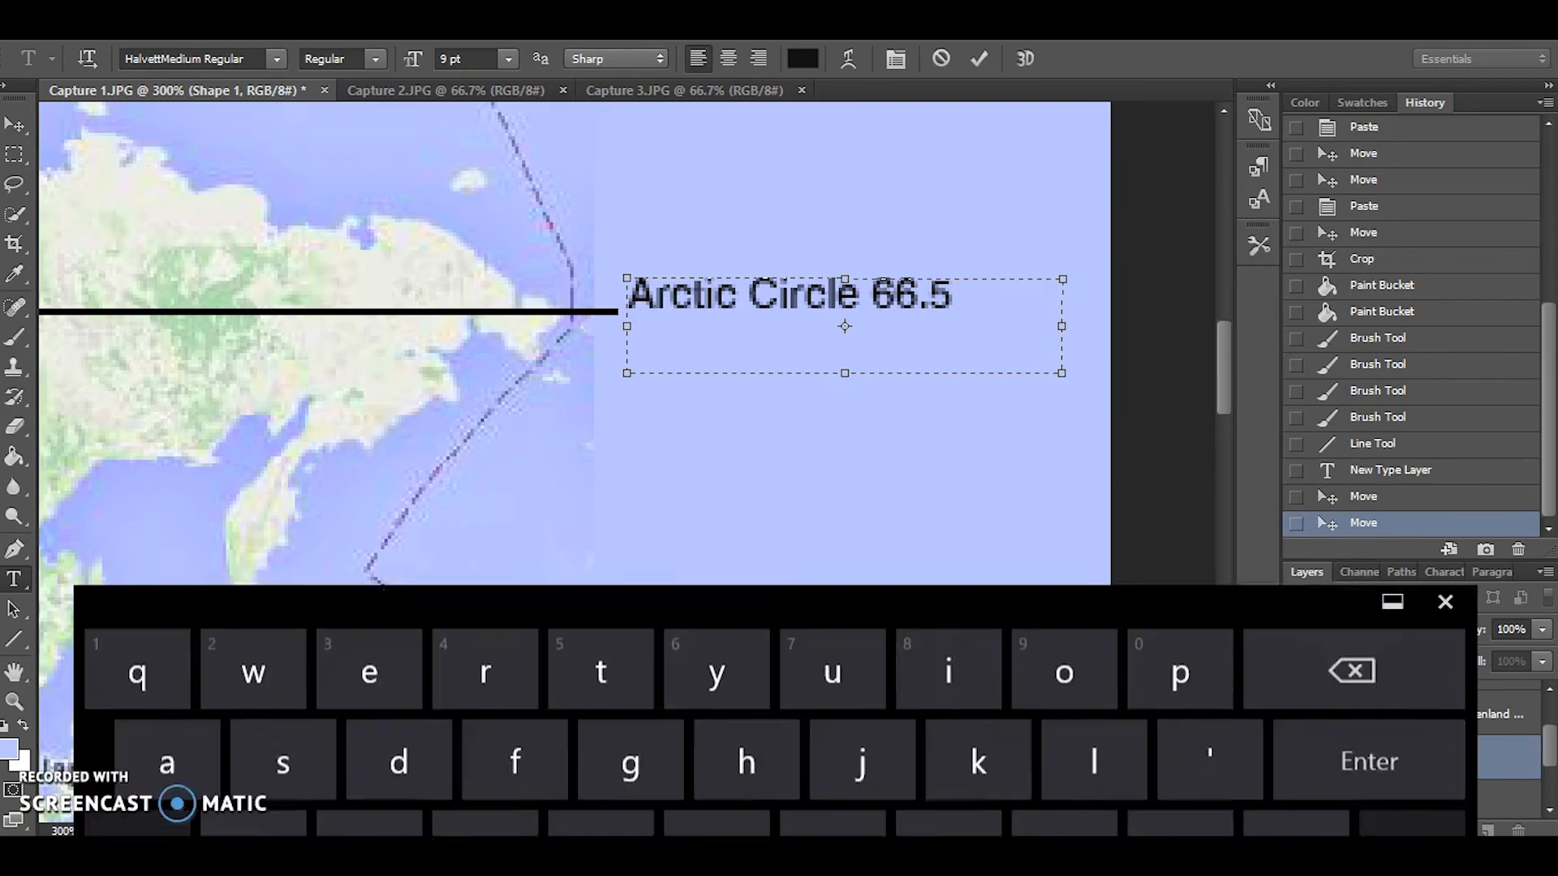
{"action": "left_click", "coordinate": [138, 831]}
{"action": "left_click", "coordinate": [138, 748]}
{"action": "left_click", "coordinate": [605, 745]}
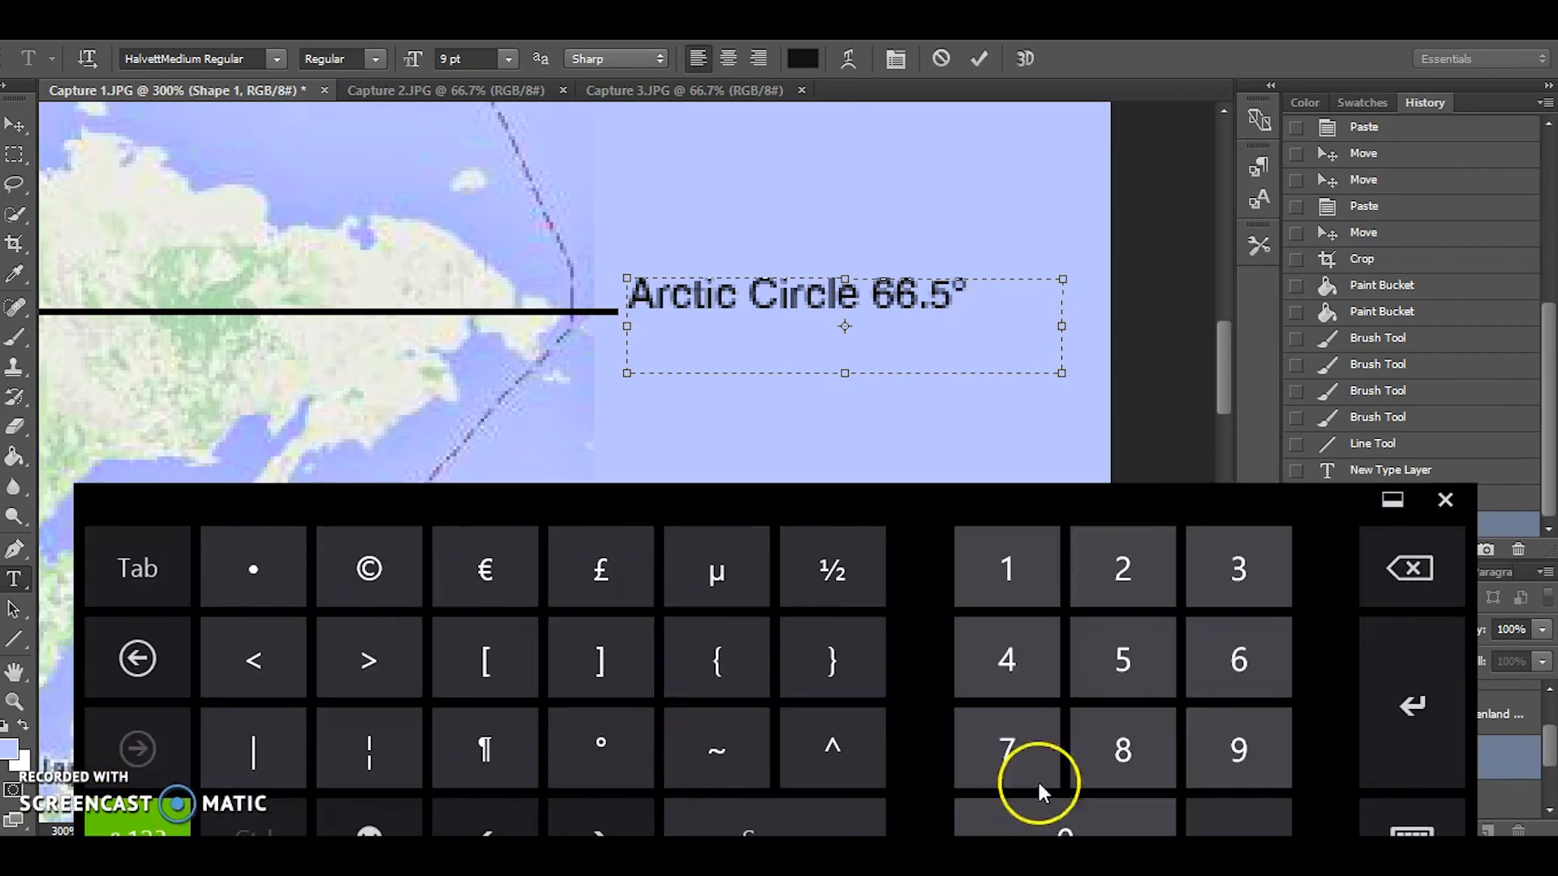
{"action": "left_click", "coordinate": [1456, 506]}
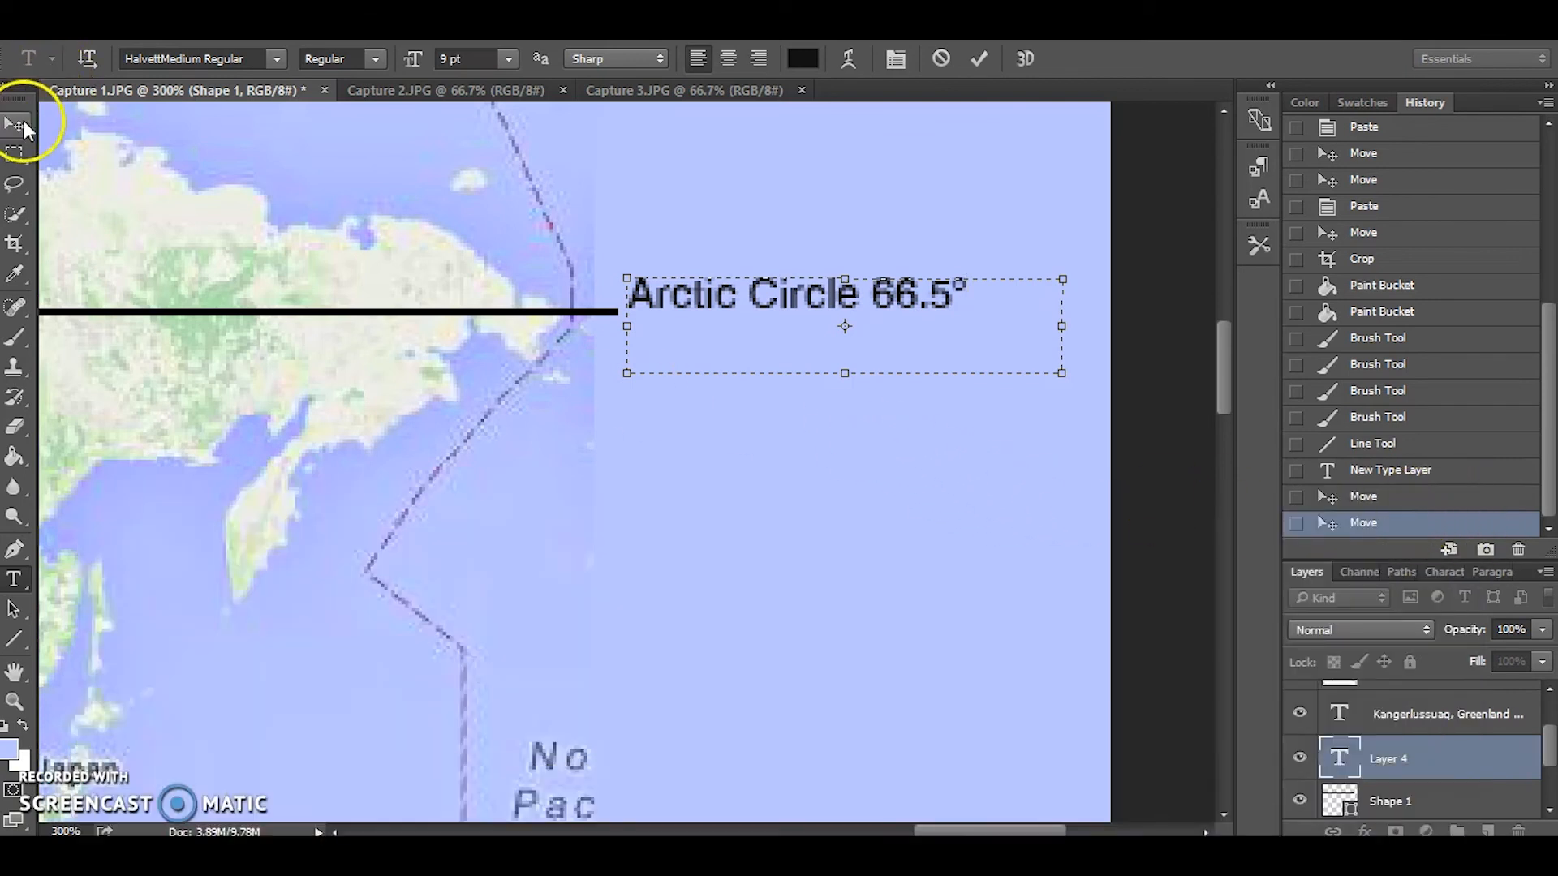
{"action": "left_click", "coordinate": [23, 125]}
{"action": "left_click_drag", "start_coordinate": [793, 314], "coordinate": [782, 321]}
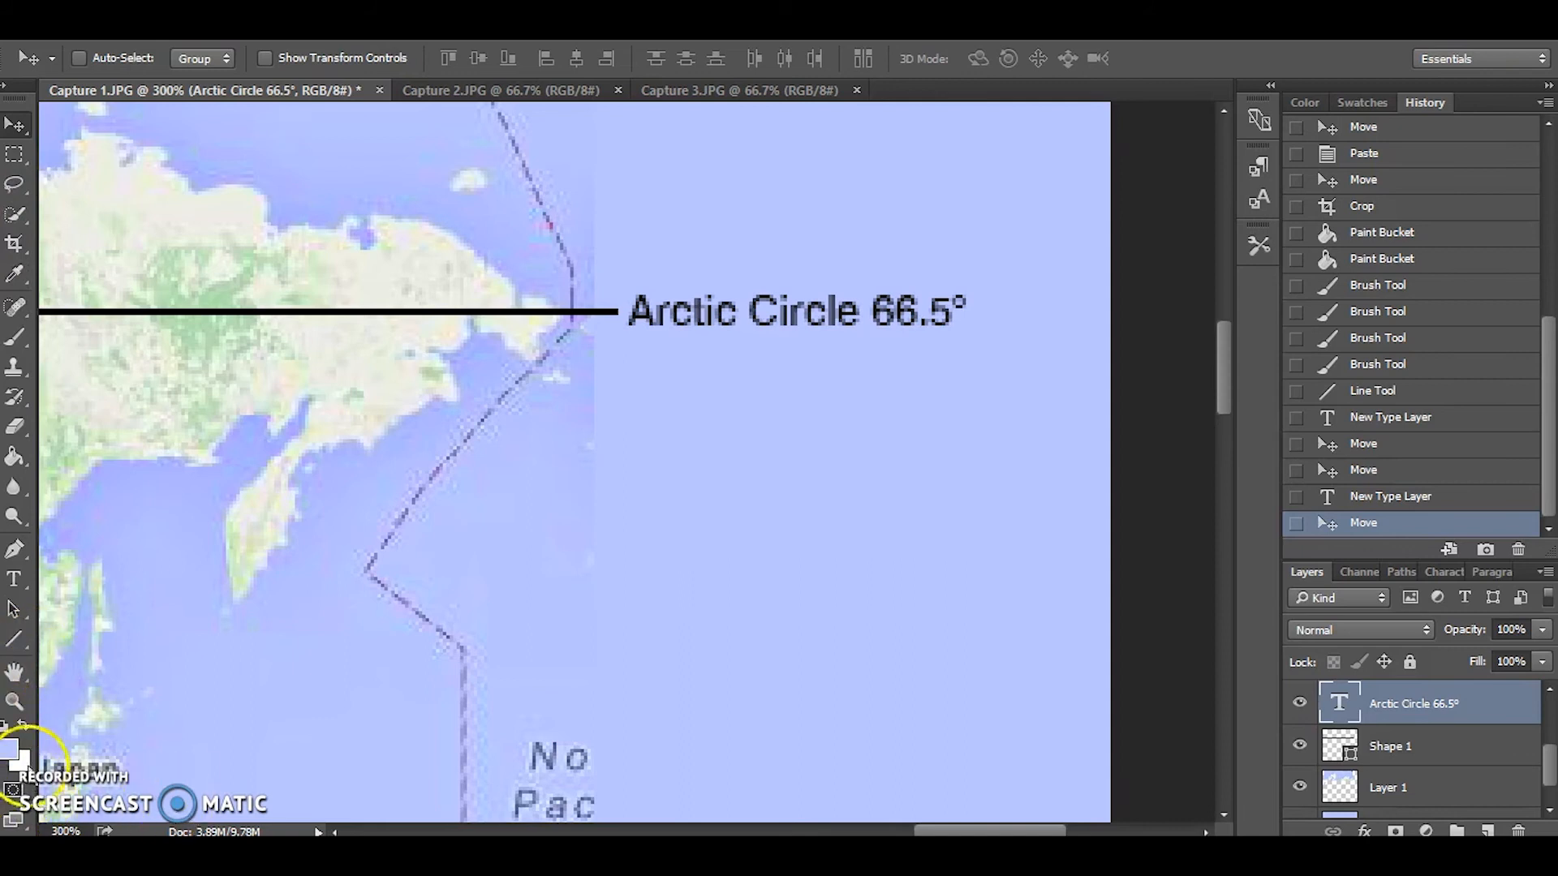
Fit the whole map on screen and crop a thin strip off its eastern edge.
{"action": "left_click", "coordinate": [15, 700]}
{"action": "right_click", "coordinate": [397, 420]}
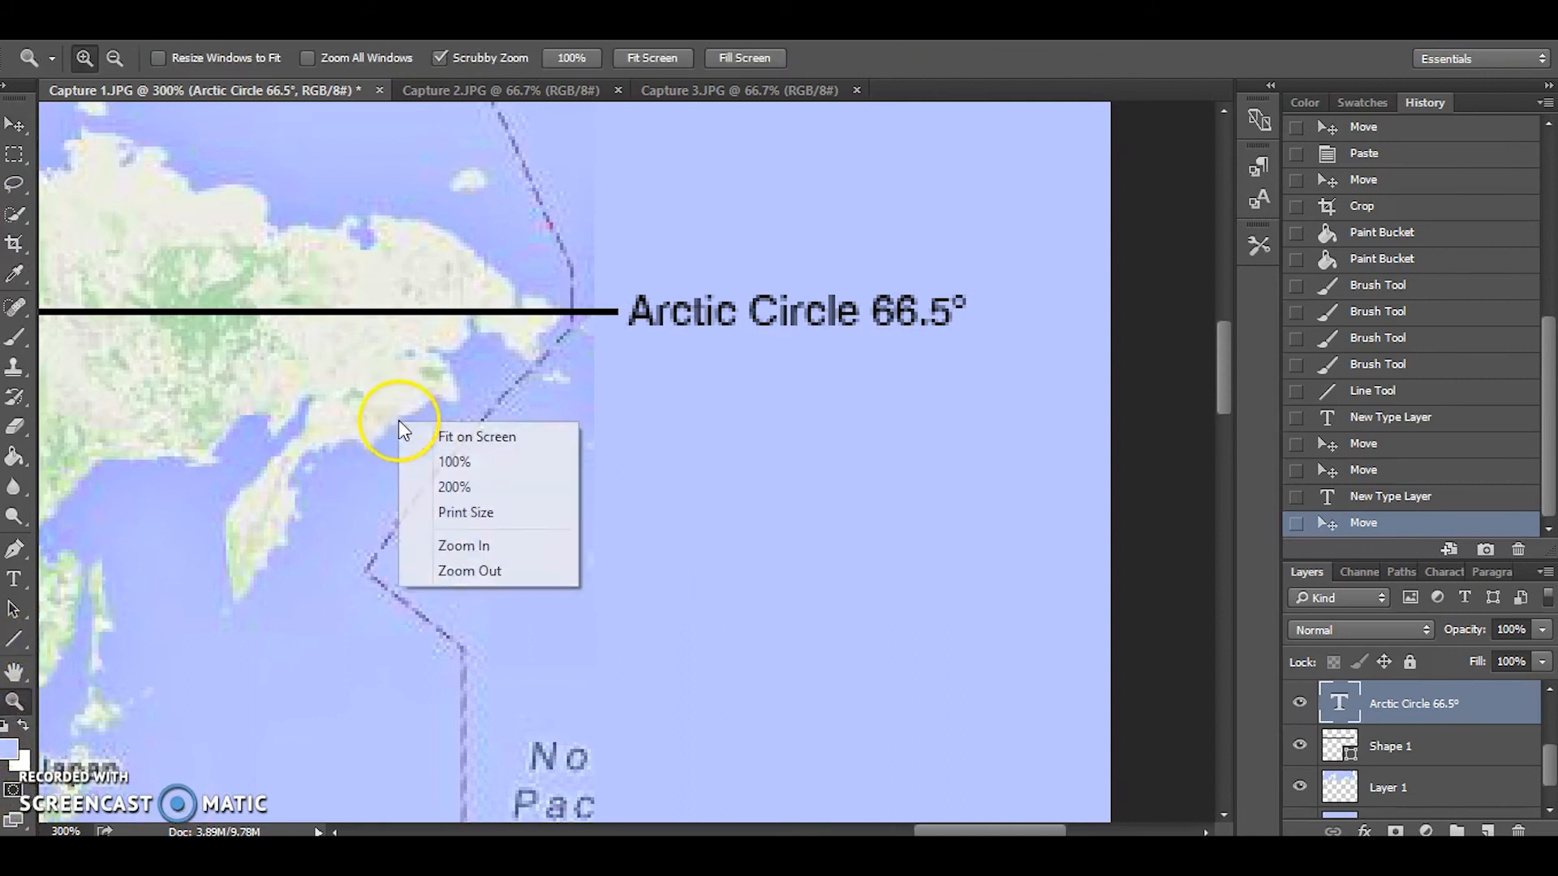
{"action": "left_click", "coordinate": [440, 436]}
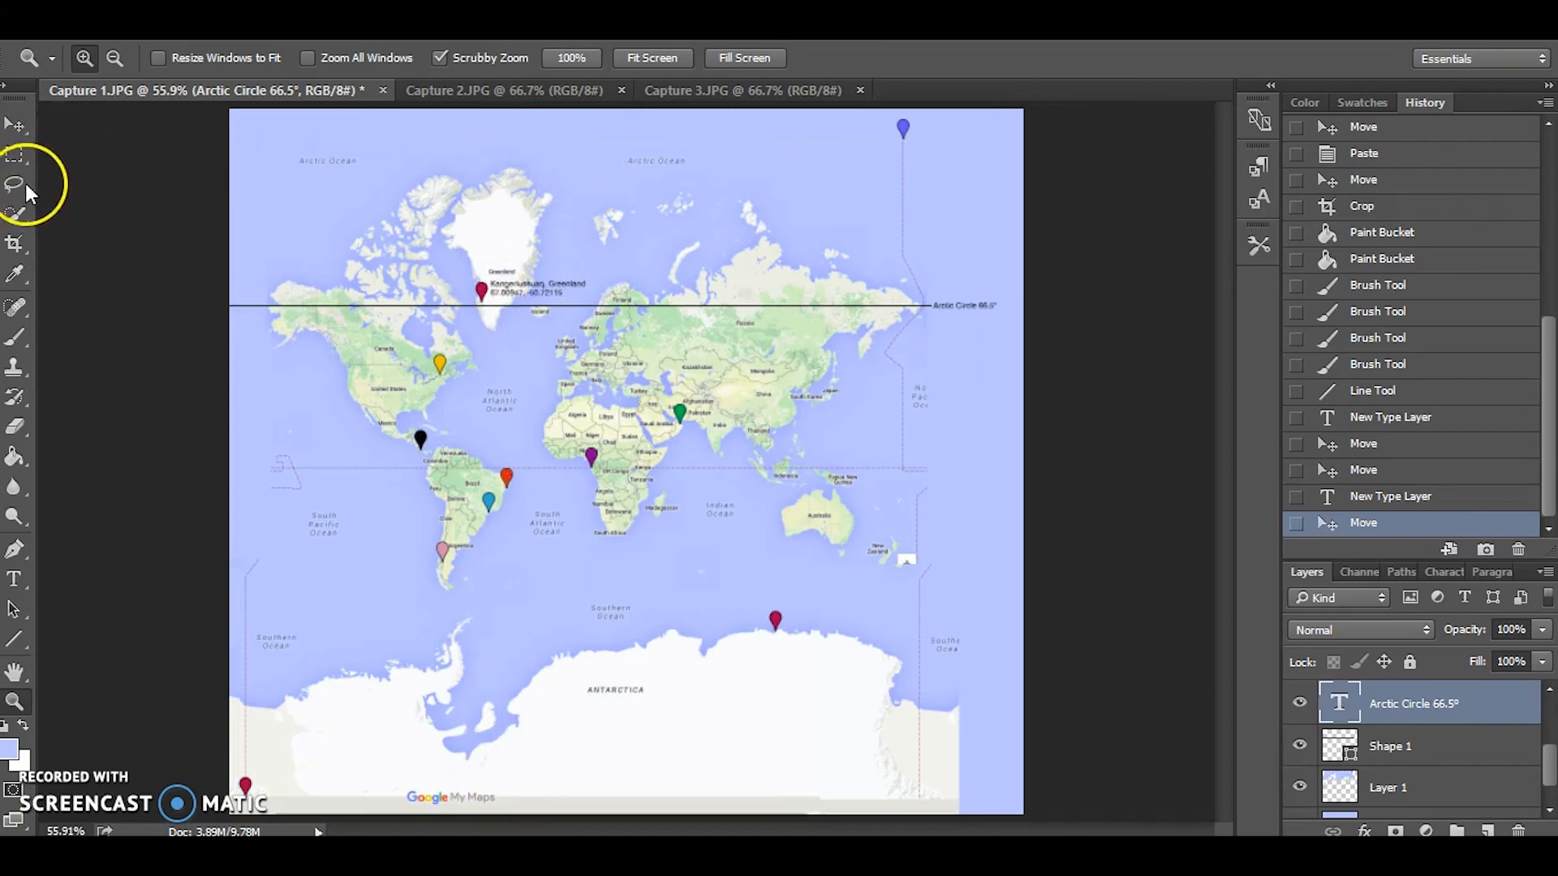
{"action": "left_click", "coordinate": [17, 244]}
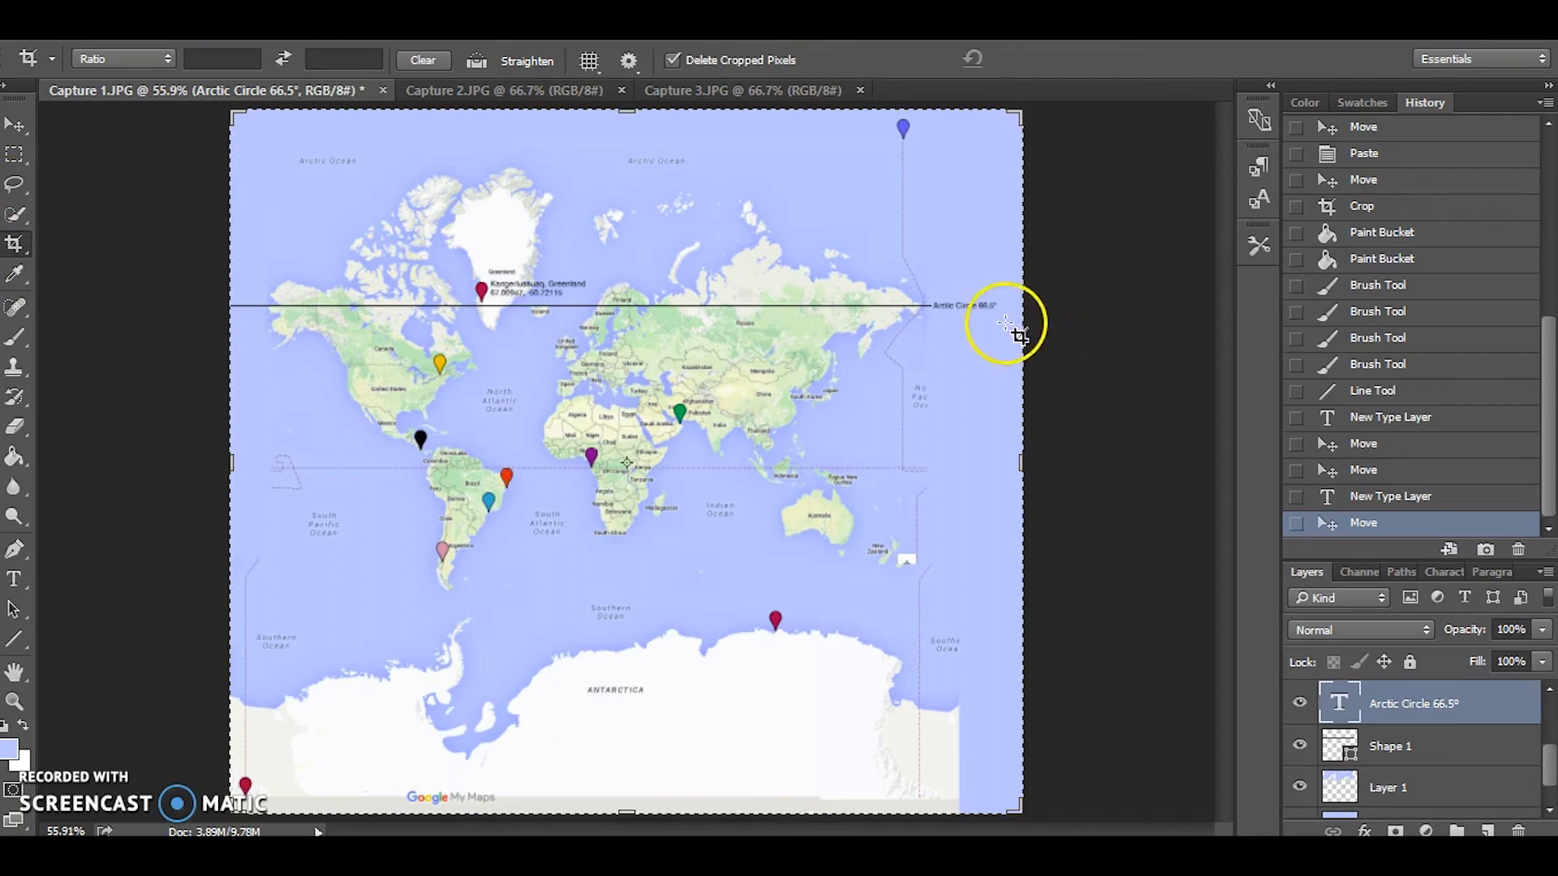
{"action": "left_click_drag", "start_coordinate": [1020, 462], "coordinate": [1016, 463]}
{"action": "double_click", "coordinate": [783, 499]}
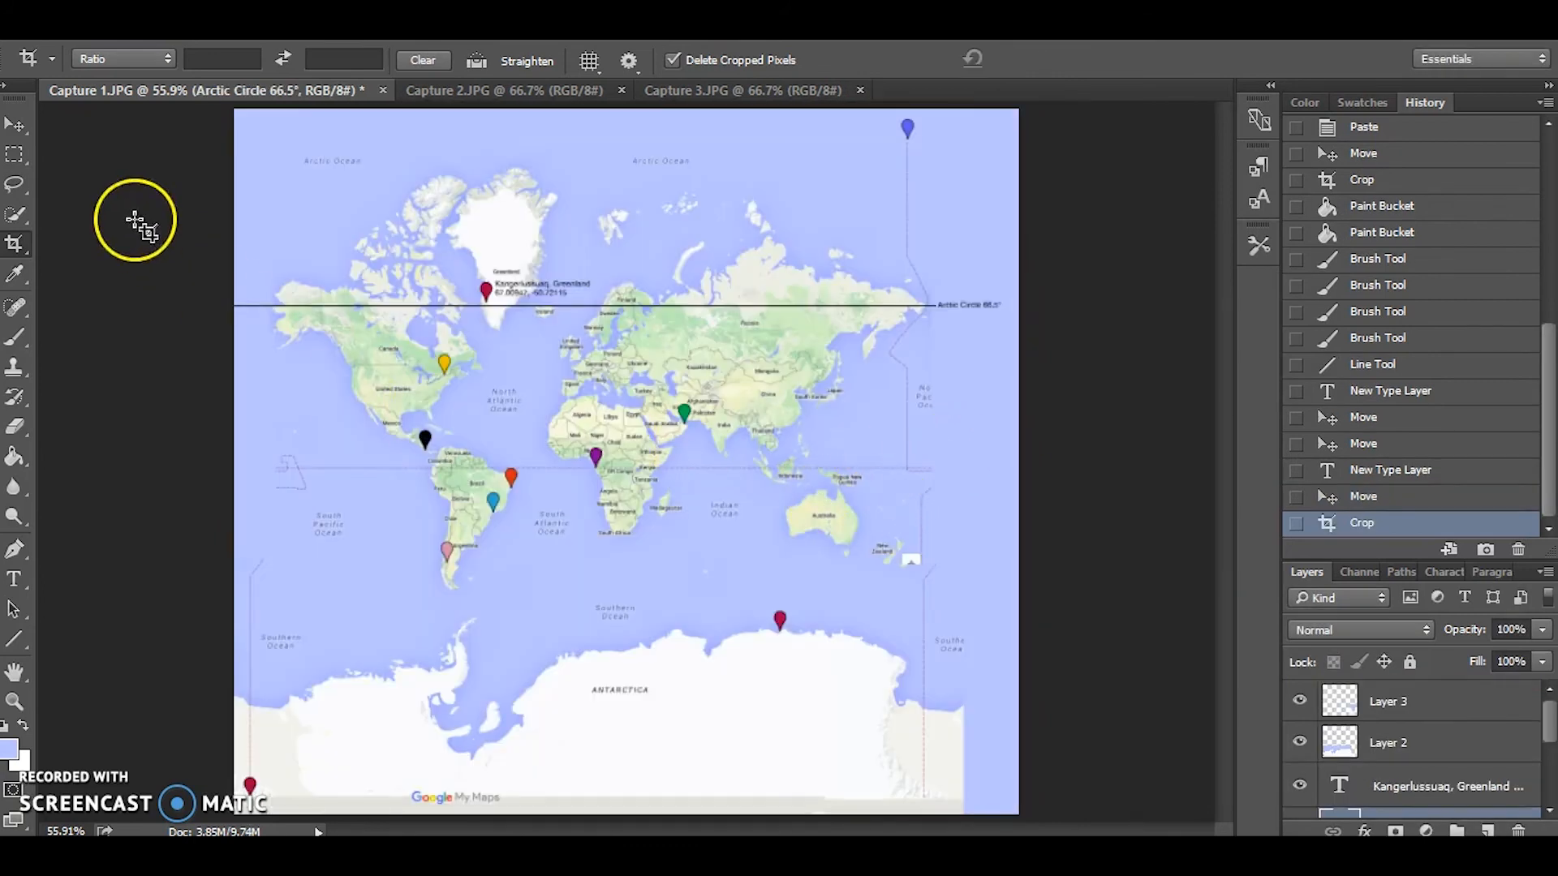
Select the red pin at the map's southwest corner with a rectangular marquee and copy it from Layer 2.
{"action": "left_click", "coordinate": [14, 155]}
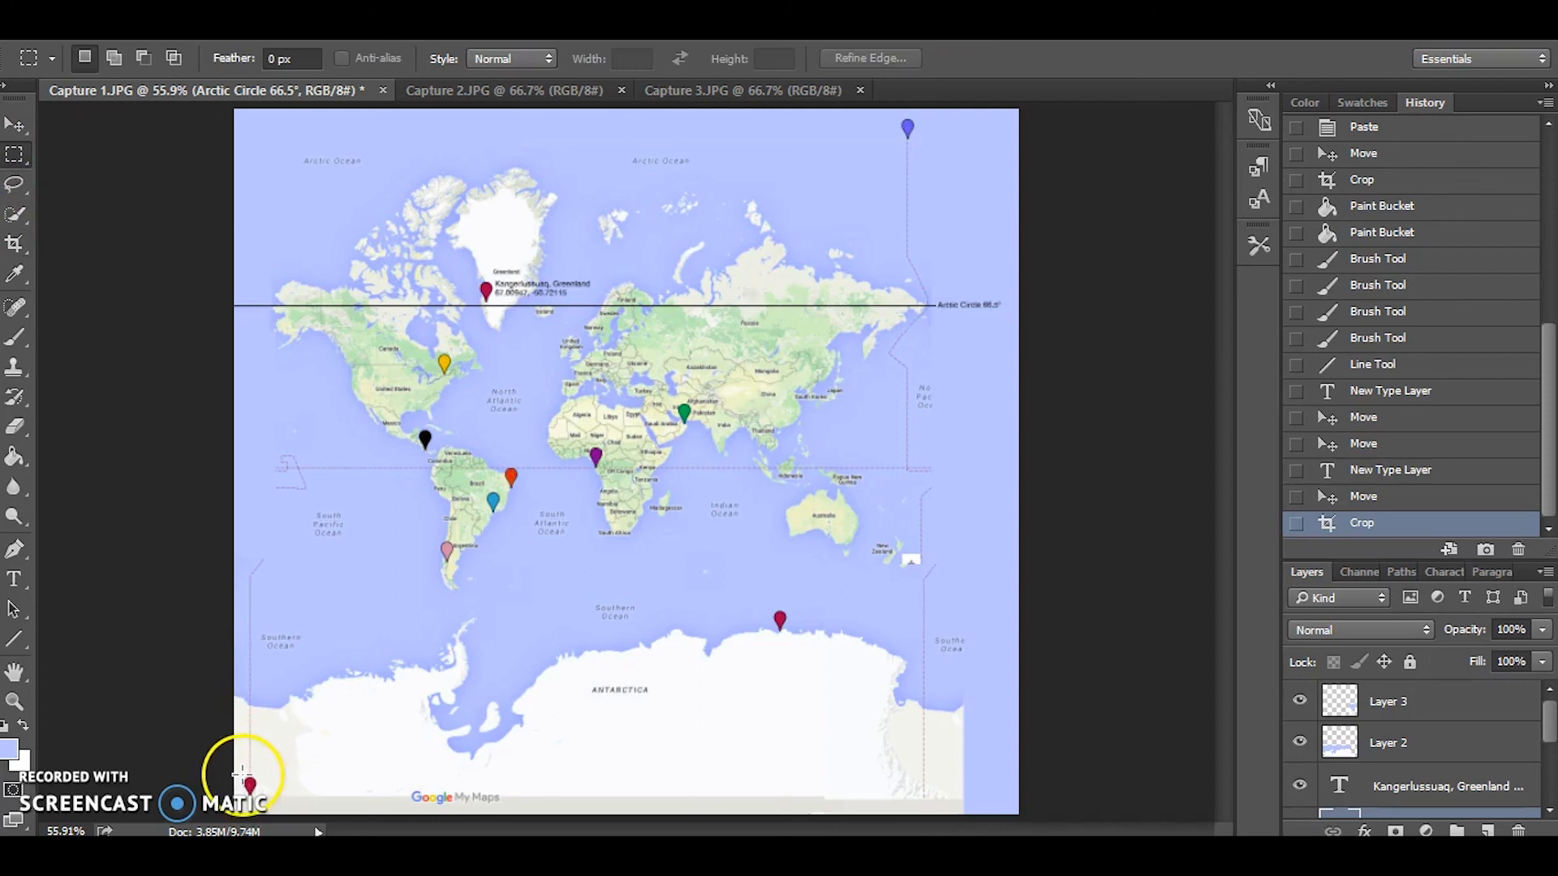
{"action": "left_click_drag", "start_coordinate": [240, 773], "coordinate": [259, 796]}
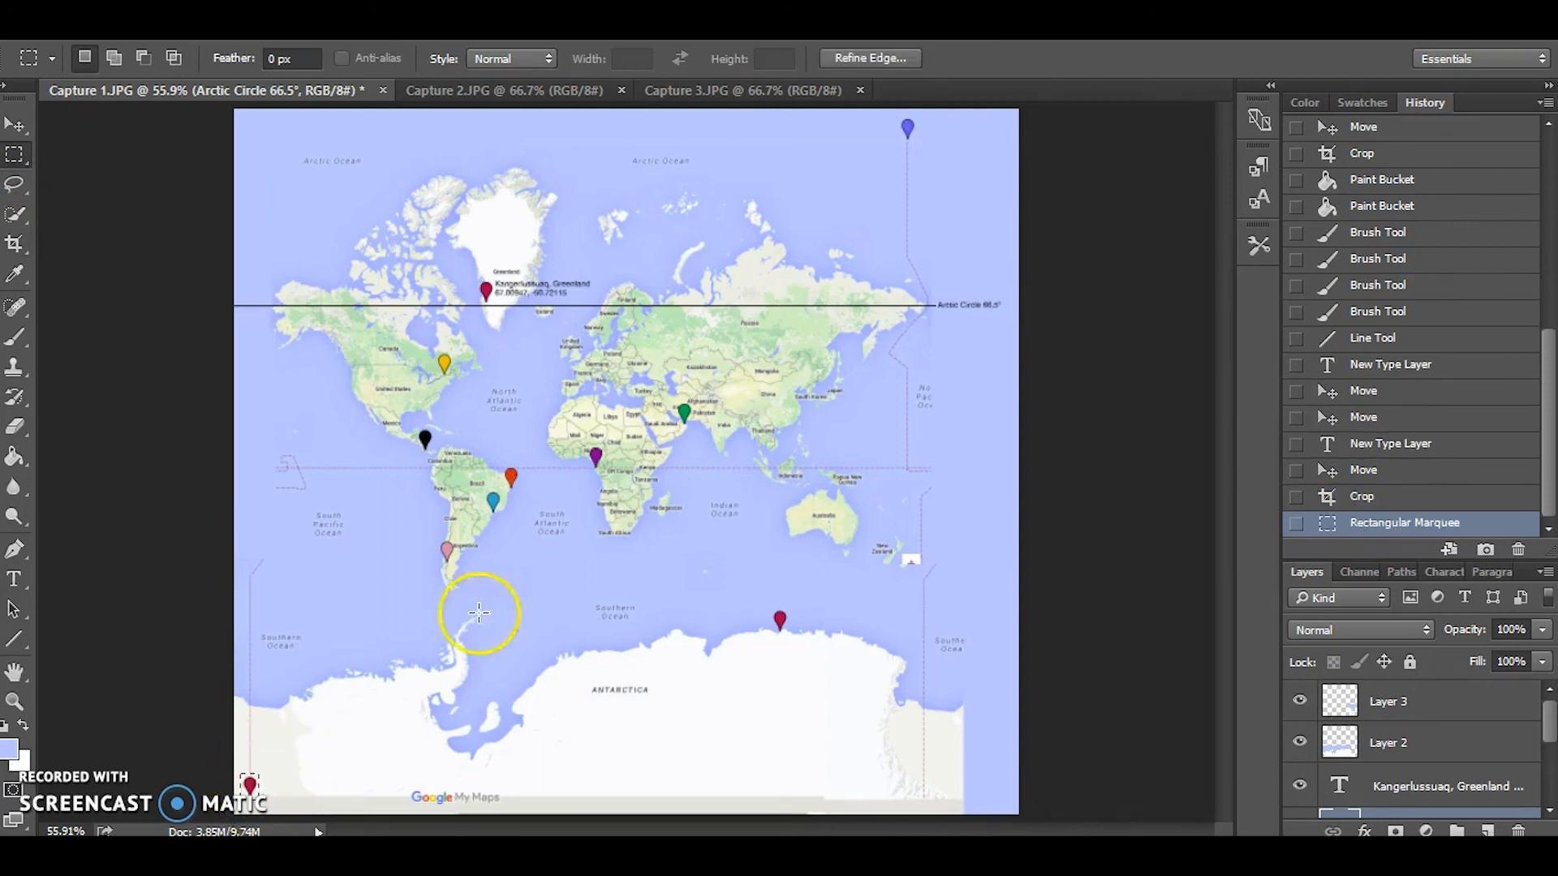
{"action": "left_click", "coordinate": [136, 21]}
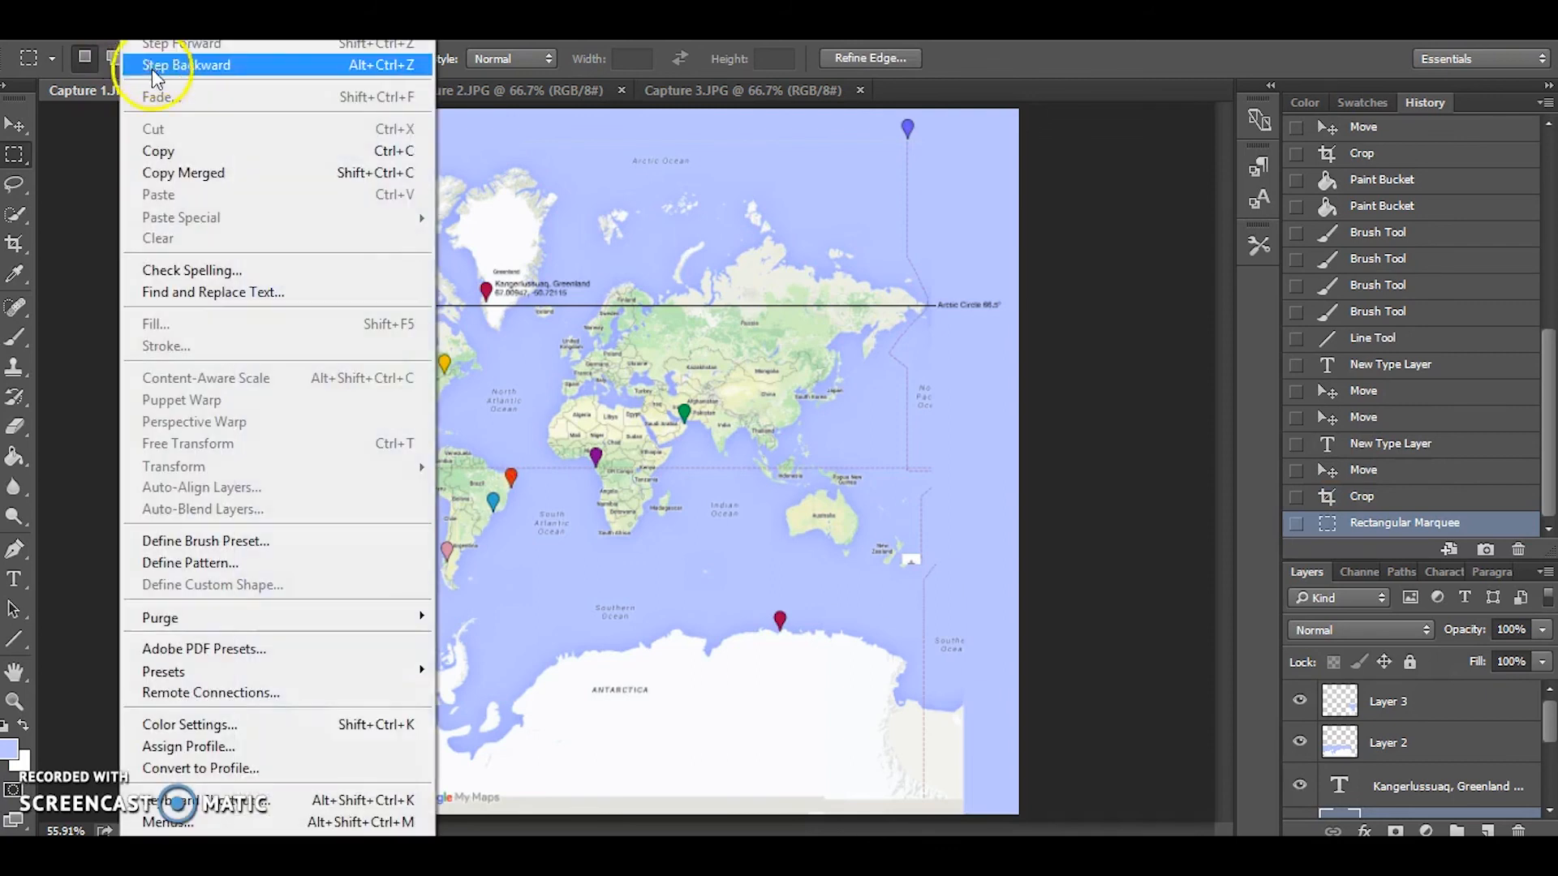
{"action": "left_click", "coordinate": [161, 152]}
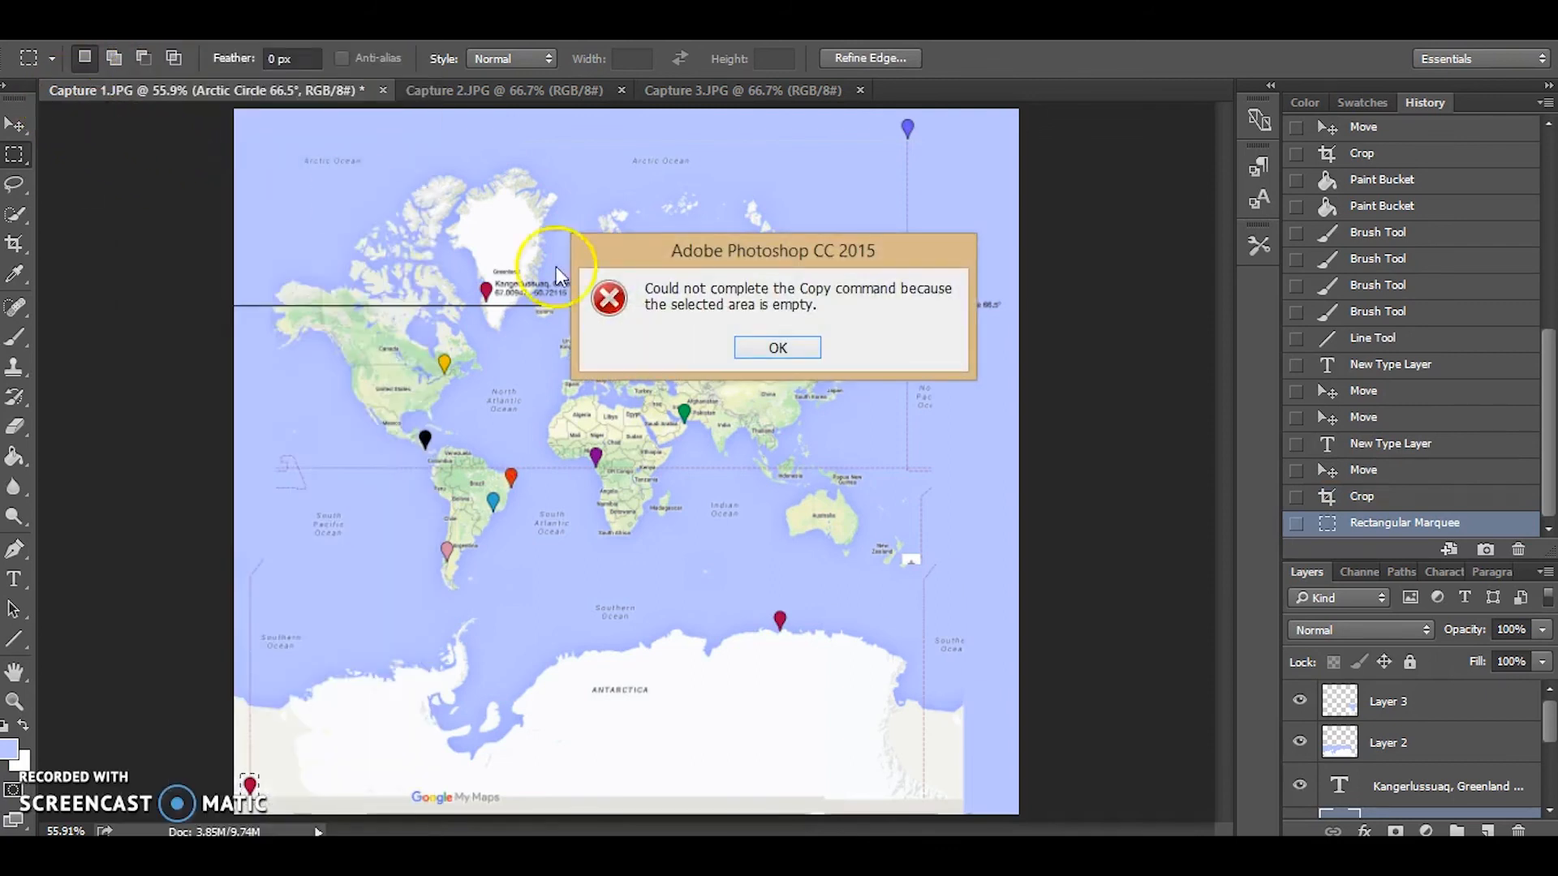
{"action": "left_click", "coordinate": [776, 349]}
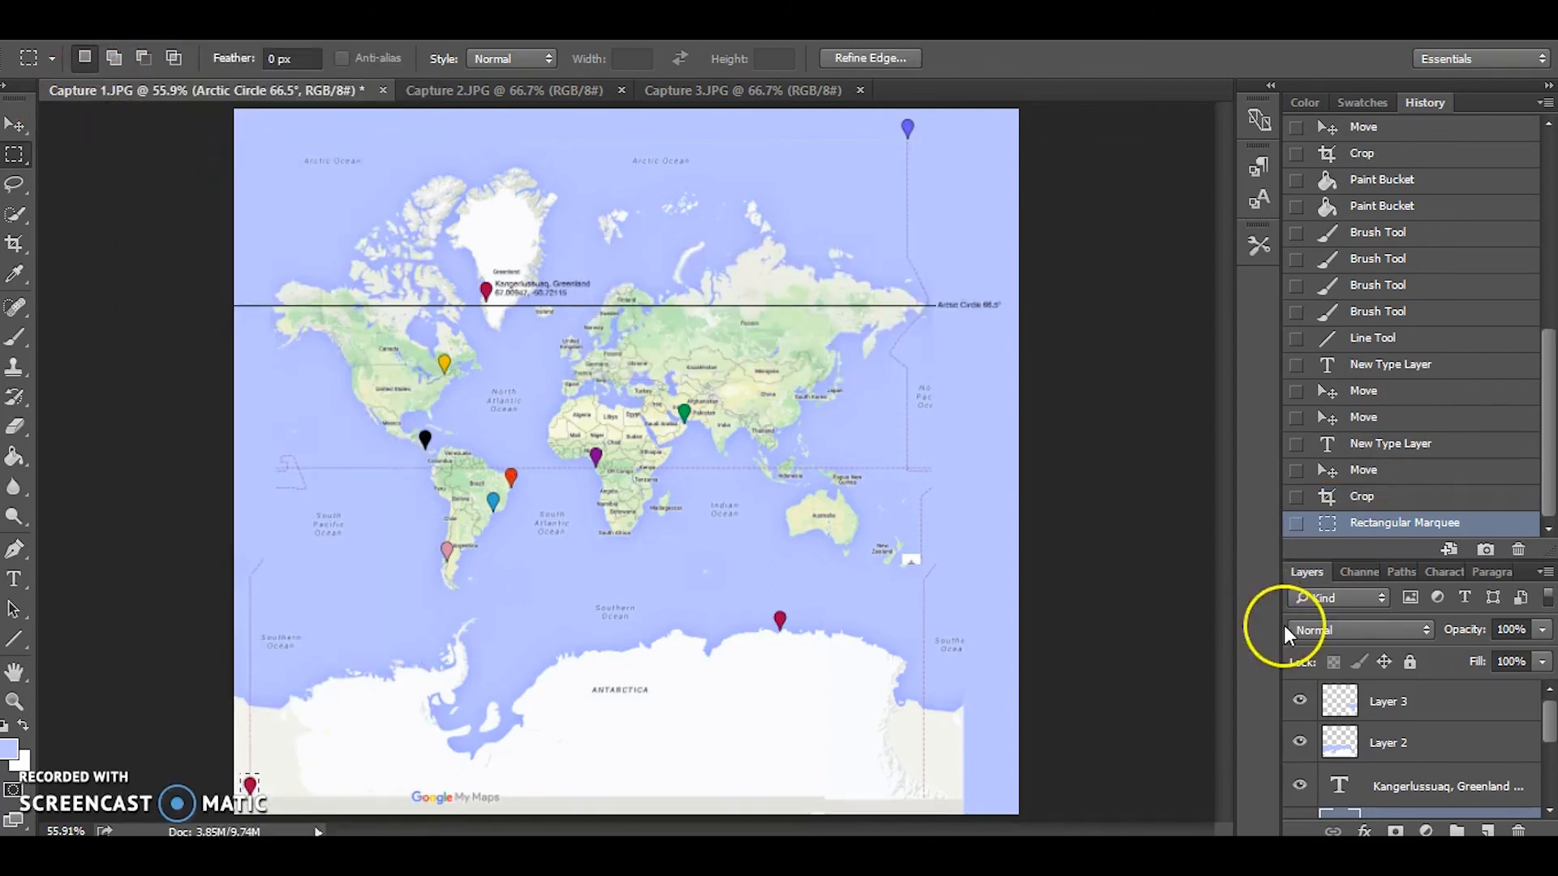
{"action": "left_click", "coordinate": [1425, 743]}
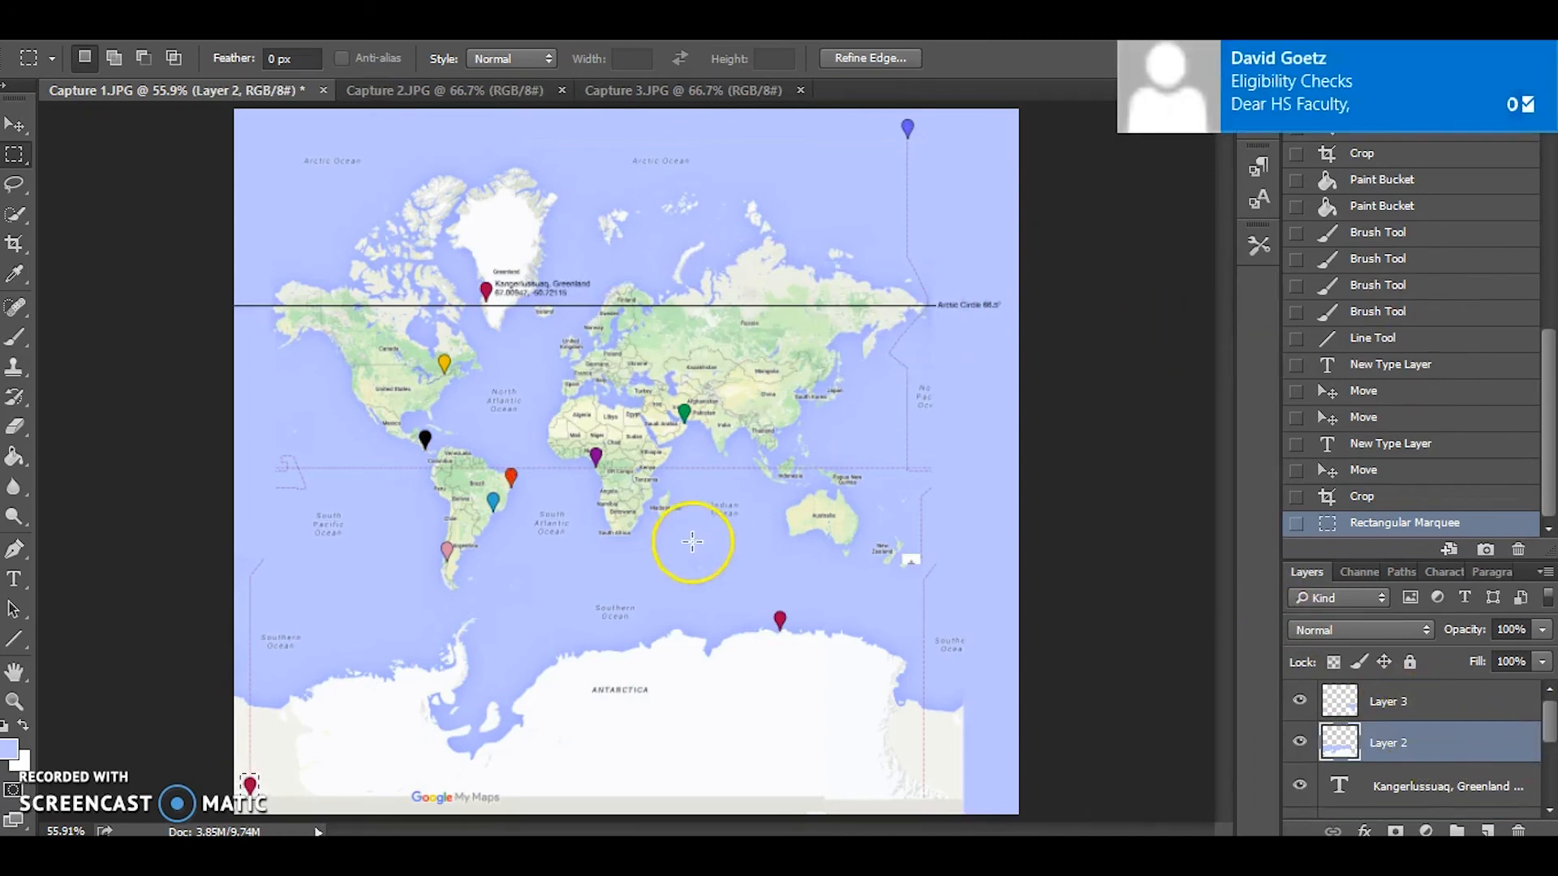
{"action": "left_click", "coordinate": [133, 33]}
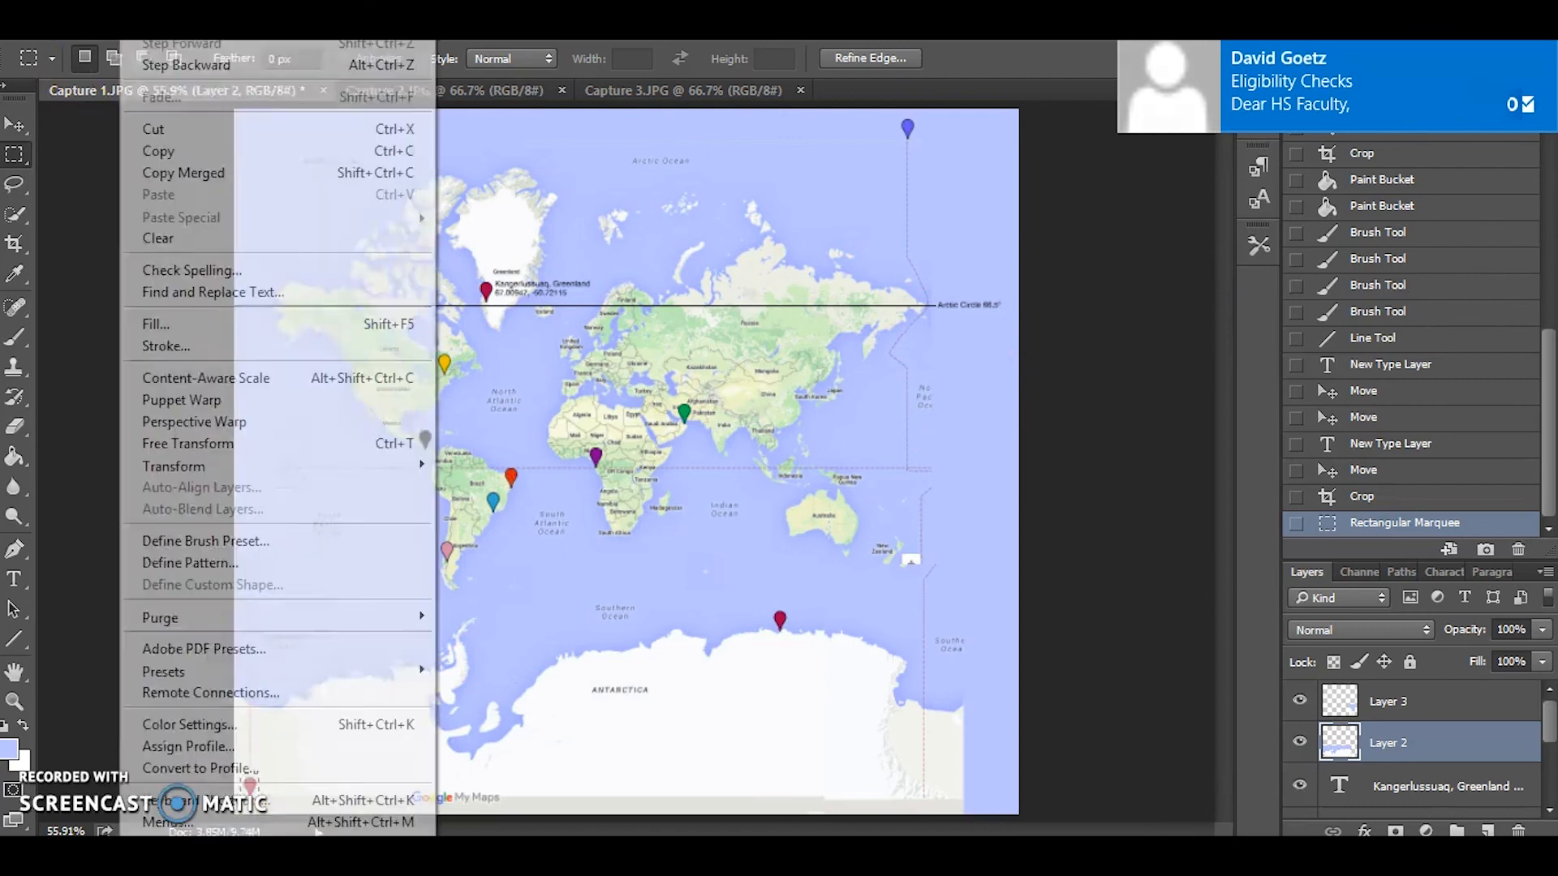
{"action": "left_click", "coordinate": [163, 152]}
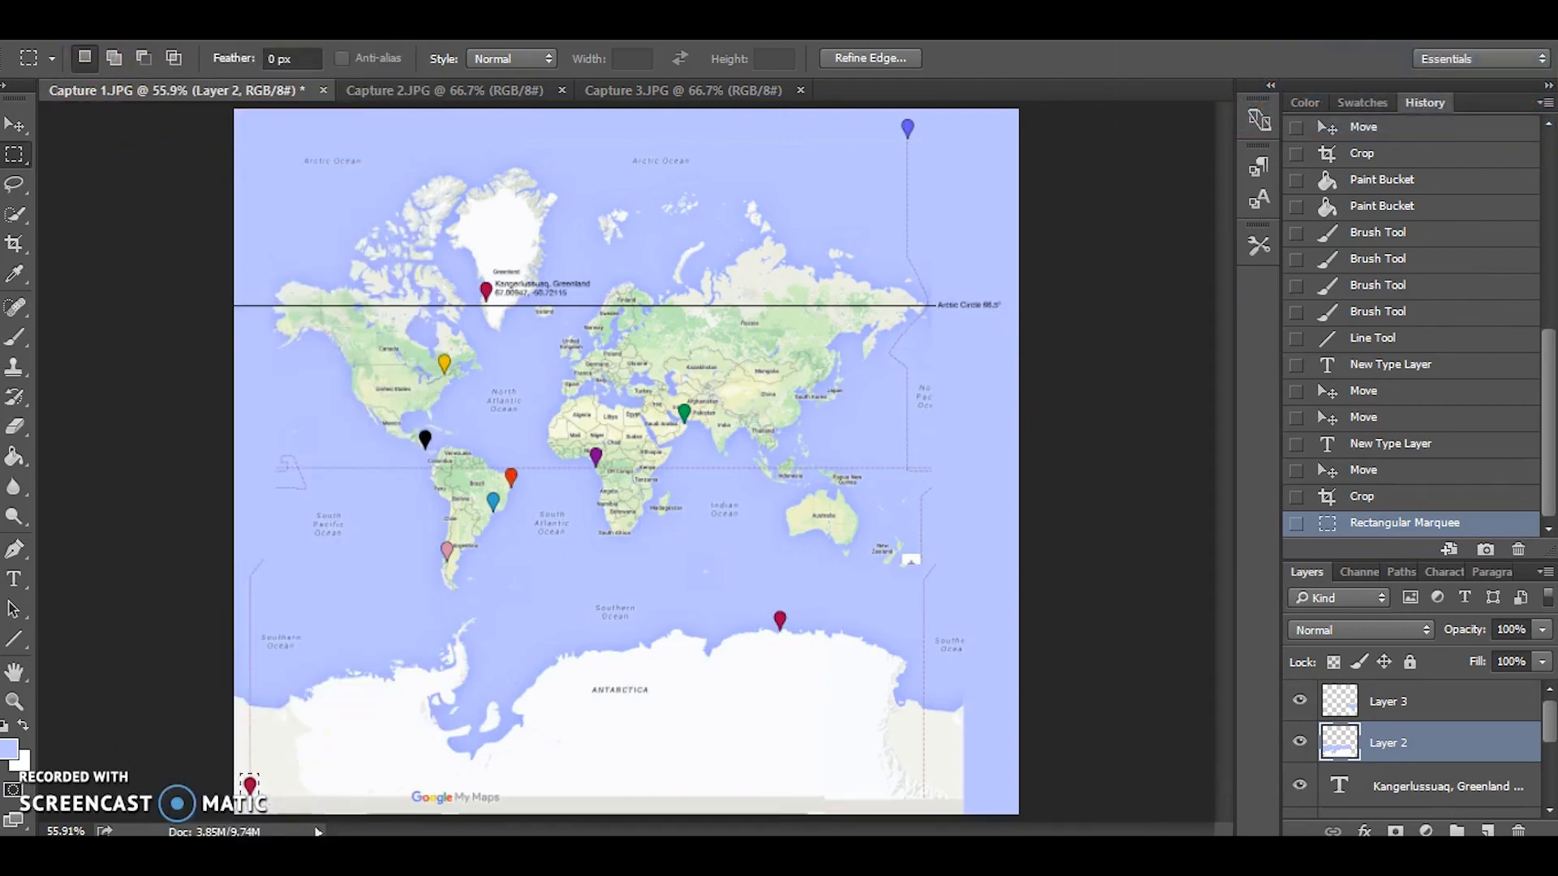
Paste the copied red pin and move it east to the southern edge of Antarctica, just east of the Google My Maps logo.
{"action": "left_click", "coordinate": [134, 33]}
{"action": "left_click", "coordinate": [154, 195]}
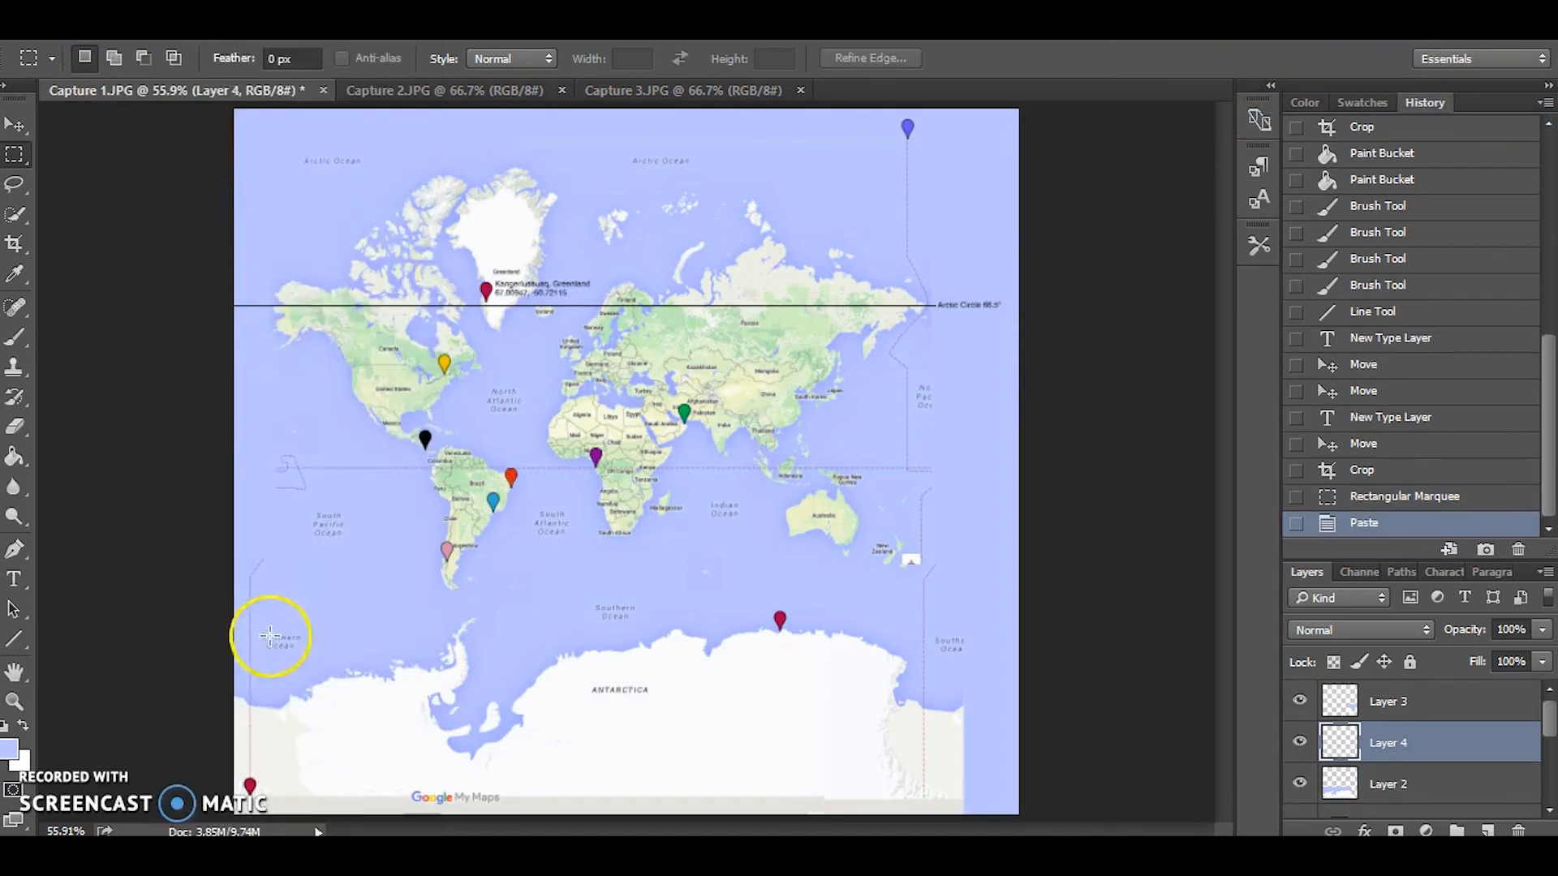
{"action": "left_click", "coordinate": [14, 125]}
{"action": "left_click_drag", "start_coordinate": [269, 808], "coordinate": [577, 793]}
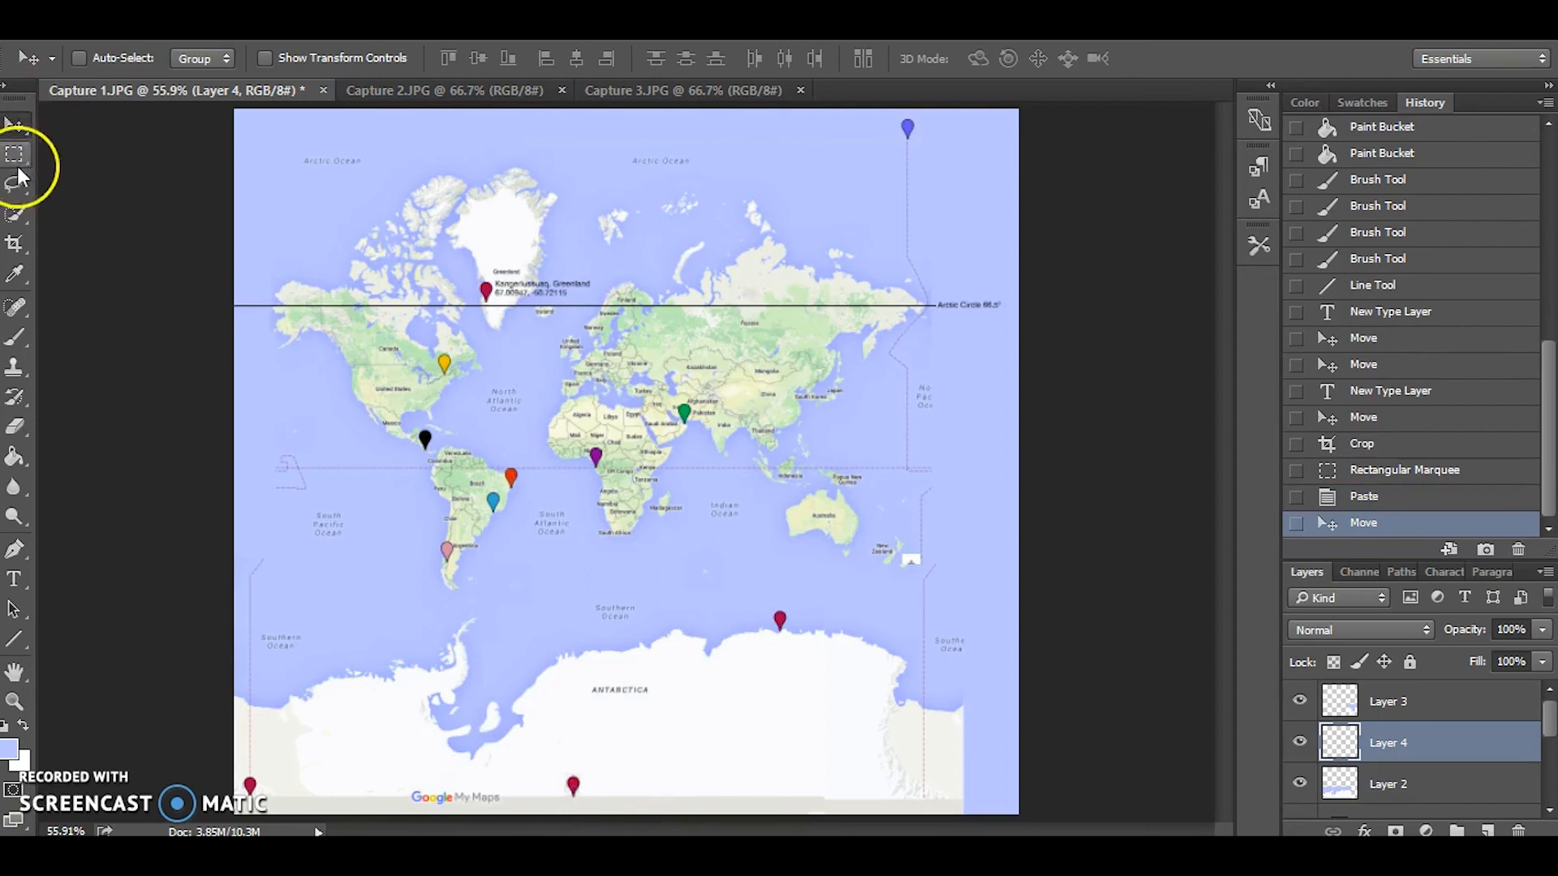
Crop the map's western edge inward to cut off the original red pin in the southwest corner.
{"action": "left_click", "coordinate": [24, 238]}
{"action": "left_click_drag", "start_coordinate": [234, 462], "coordinate": [251, 462]}
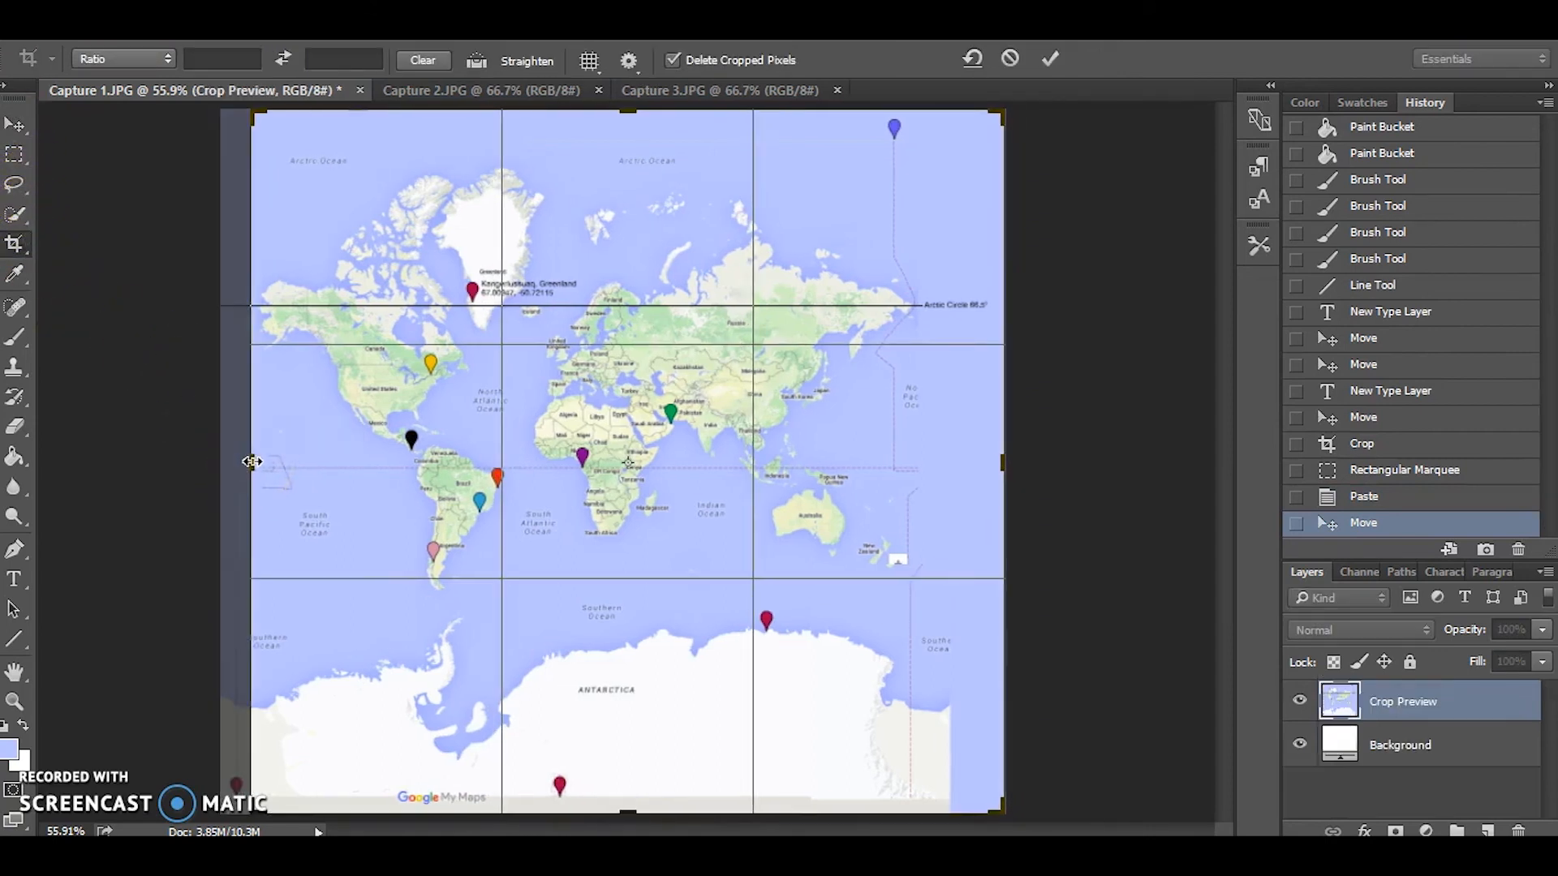
{"action": "double_click", "coordinate": [568, 444]}
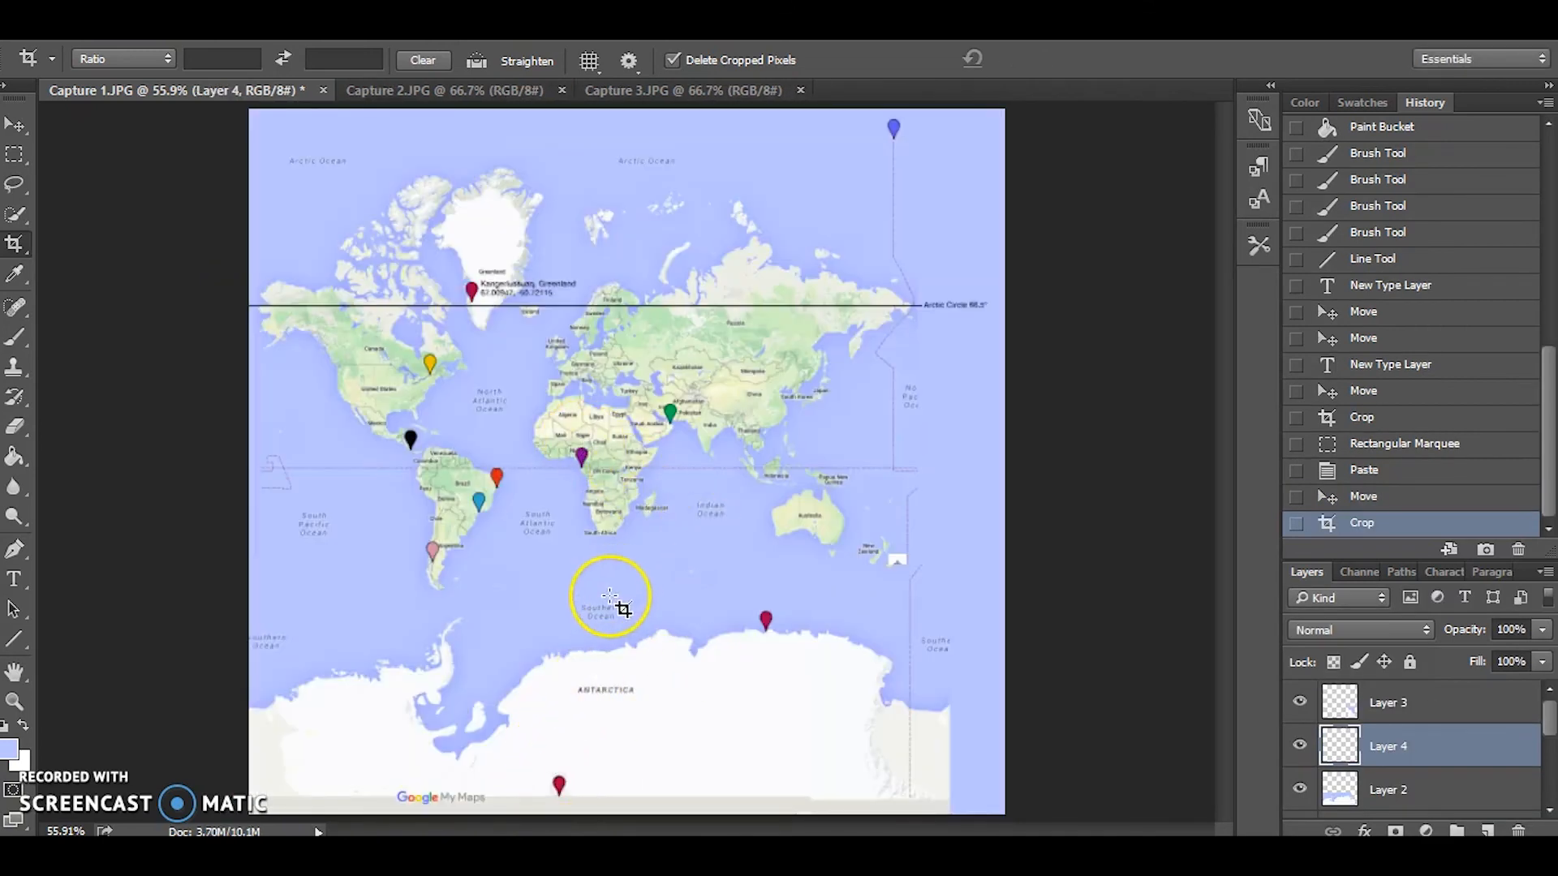
Zoom in on southern Antarctica at 100% and sample its white as the foreground colour.
{"action": "left_click", "coordinate": [15, 701]}
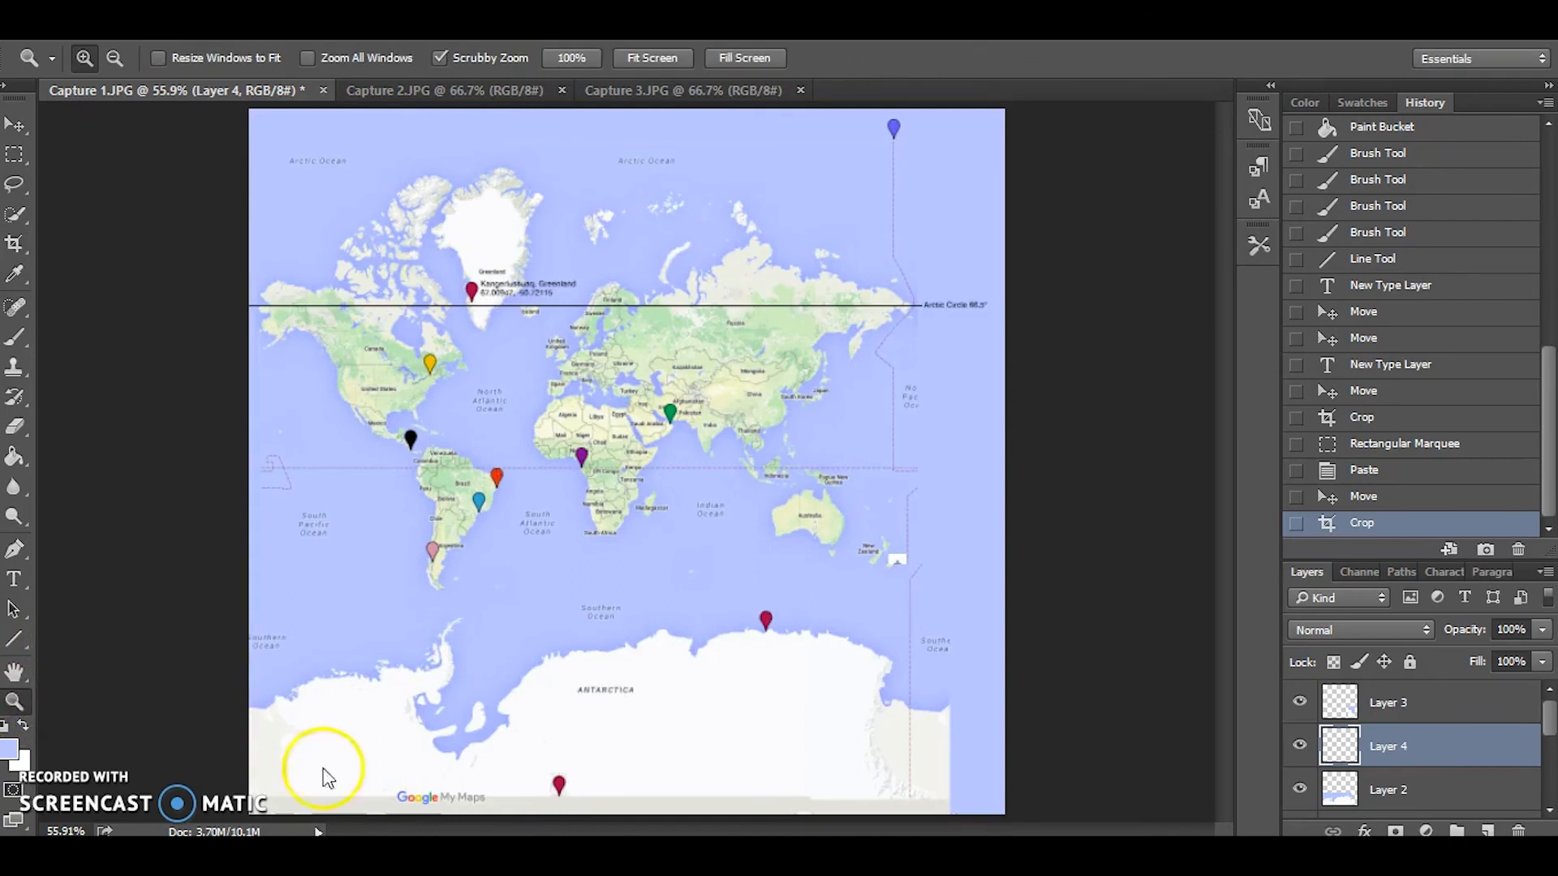
{"action": "left_click", "coordinate": [460, 789]}
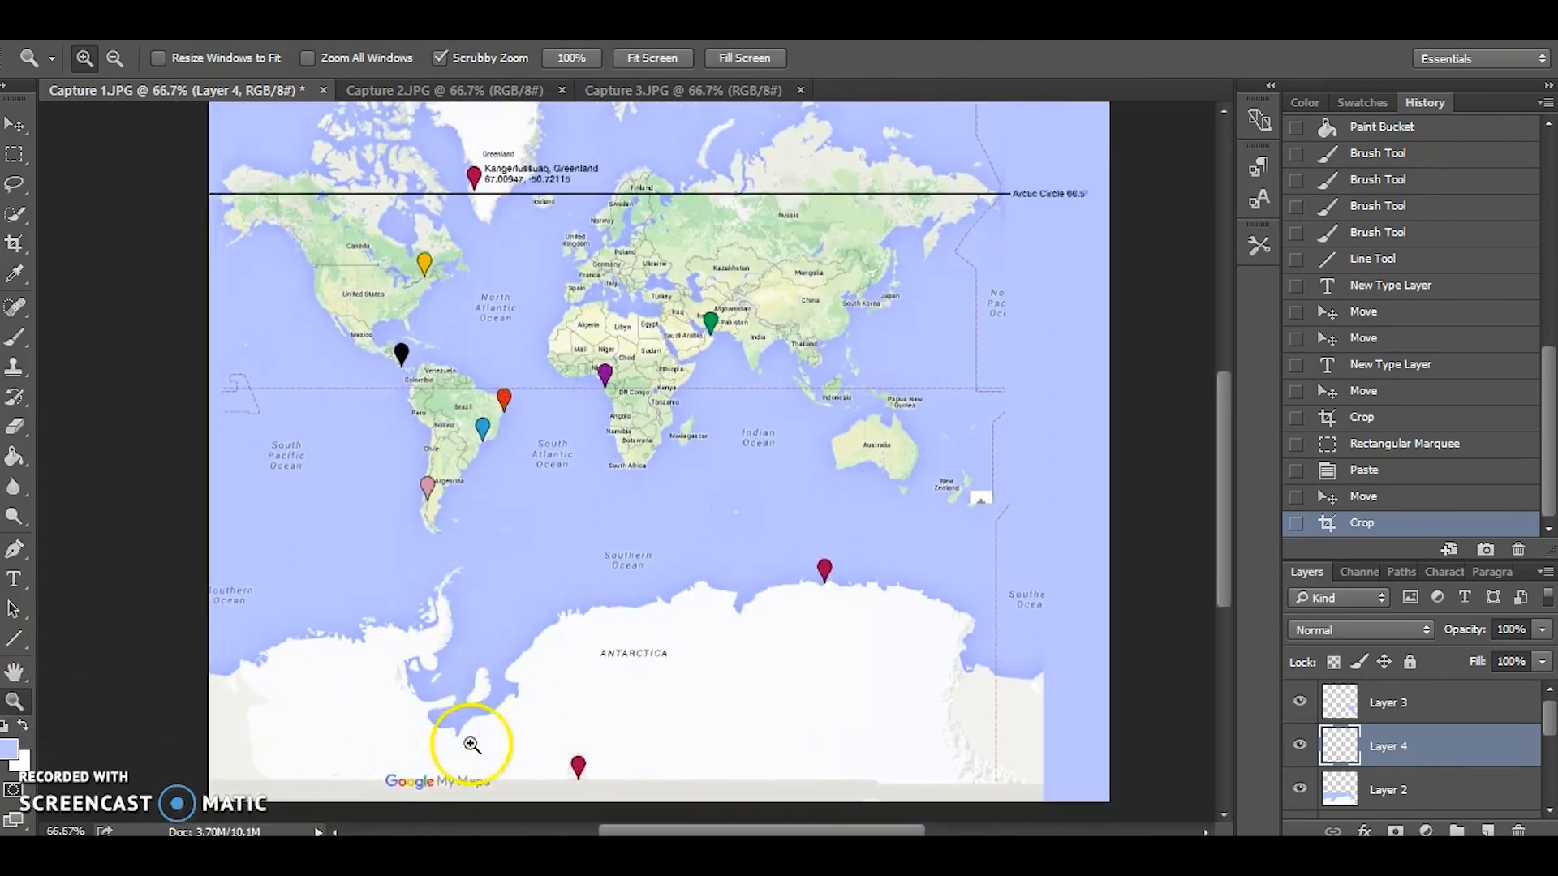
{"action": "left_click", "coordinate": [477, 787]}
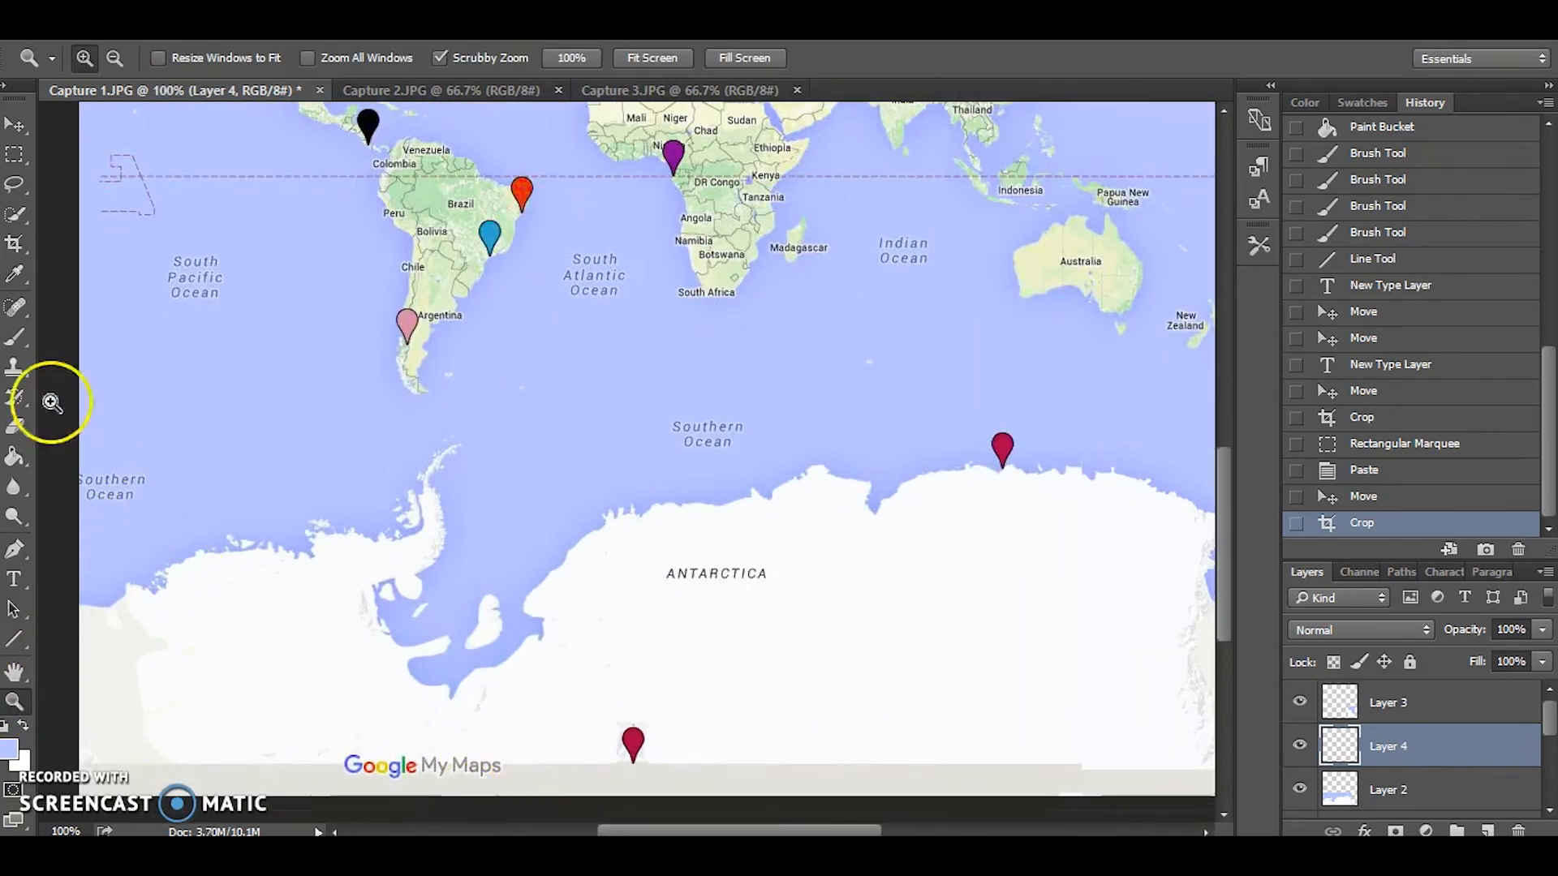
{"action": "left_click", "coordinate": [14, 275]}
{"action": "left_click", "coordinate": [290, 710]}
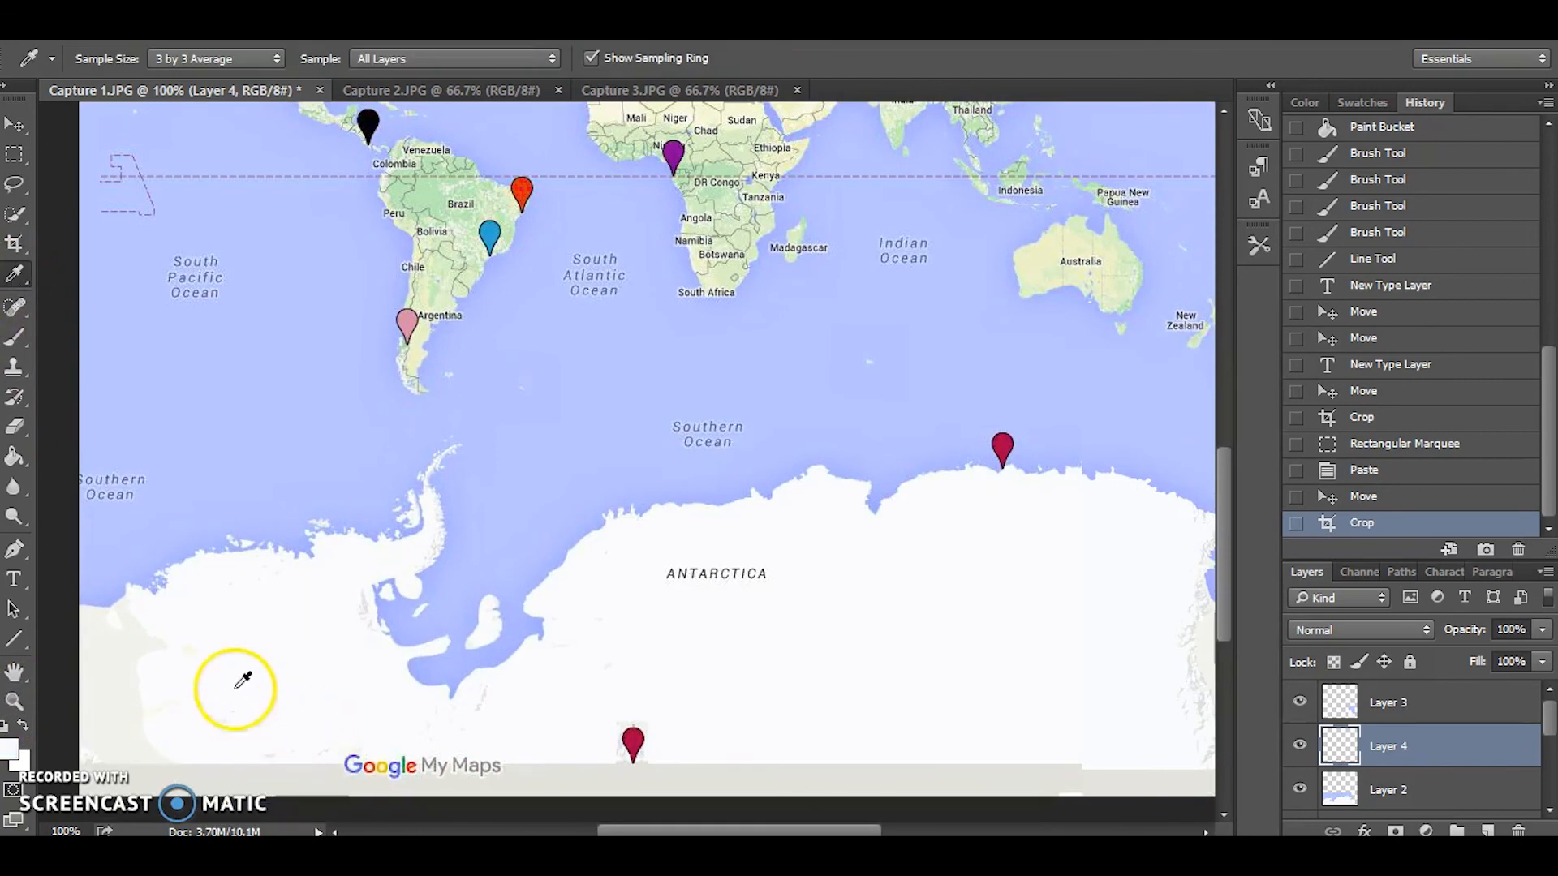
Try a Paint Bucket fill with the sampled white on Layer 3 over the grey strip below Antarctica, and undo it.
{"action": "left_click", "coordinate": [15, 458]}
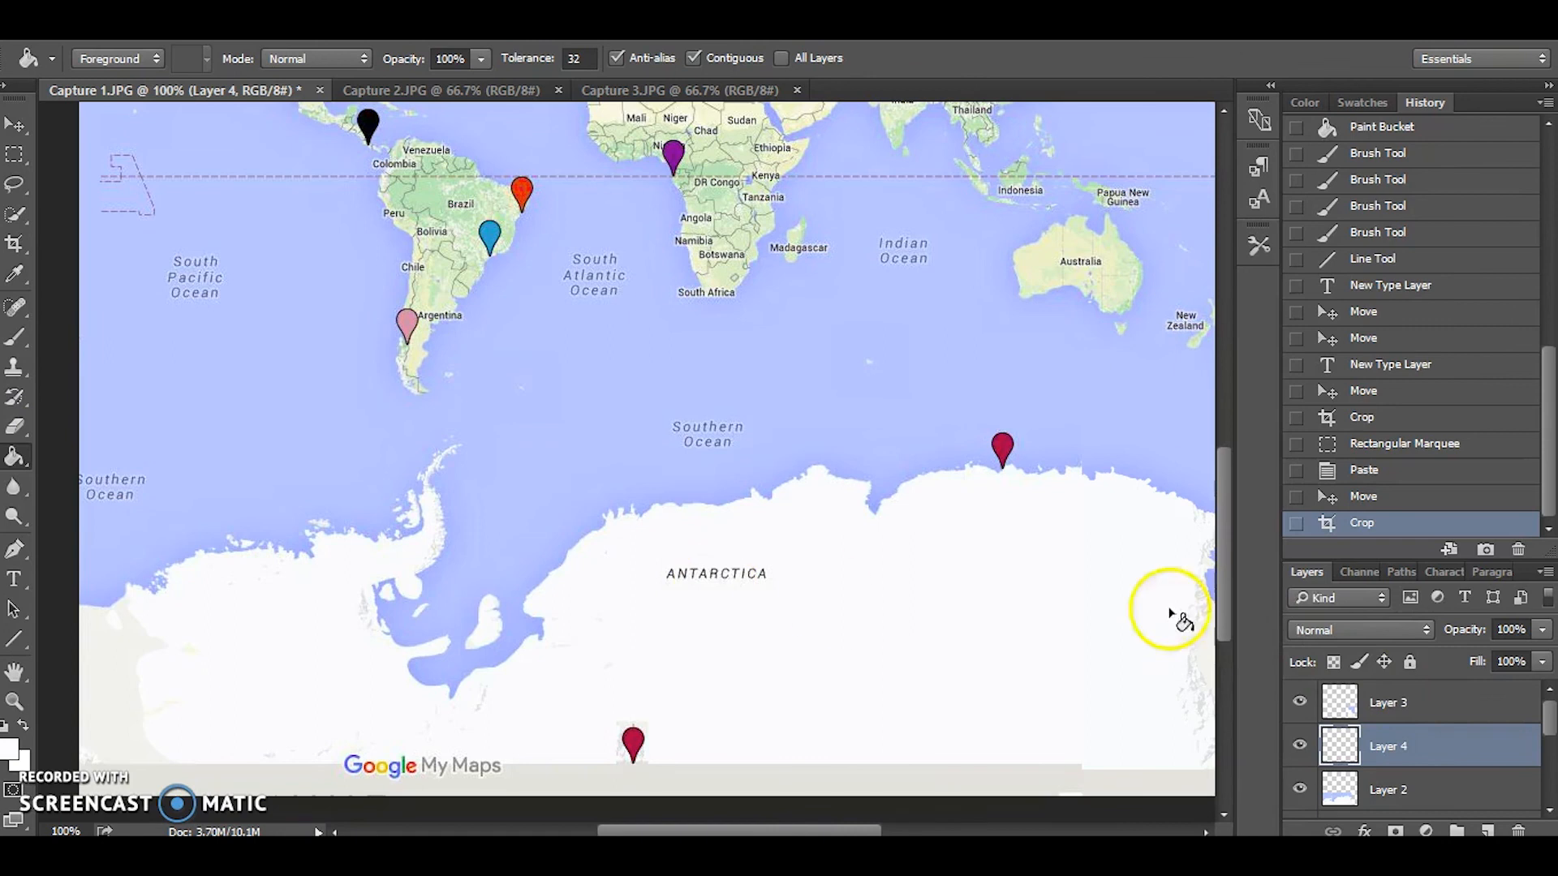
{"action": "left_click", "coordinate": [1414, 703]}
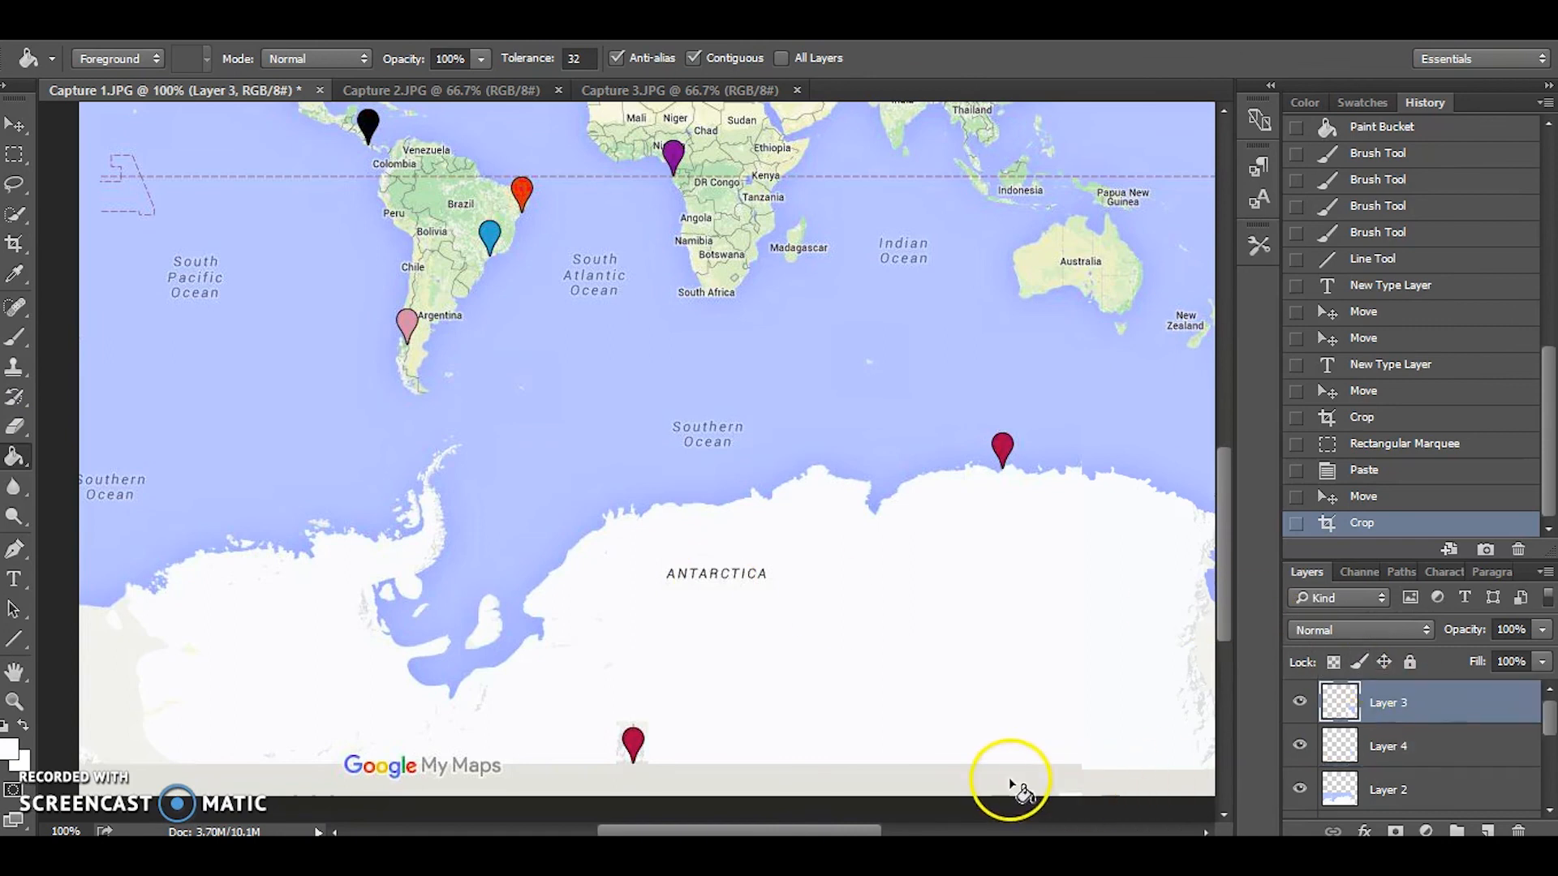
{"action": "left_click", "coordinate": [1011, 785]}
{"action": "left_click", "coordinate": [134, 28]}
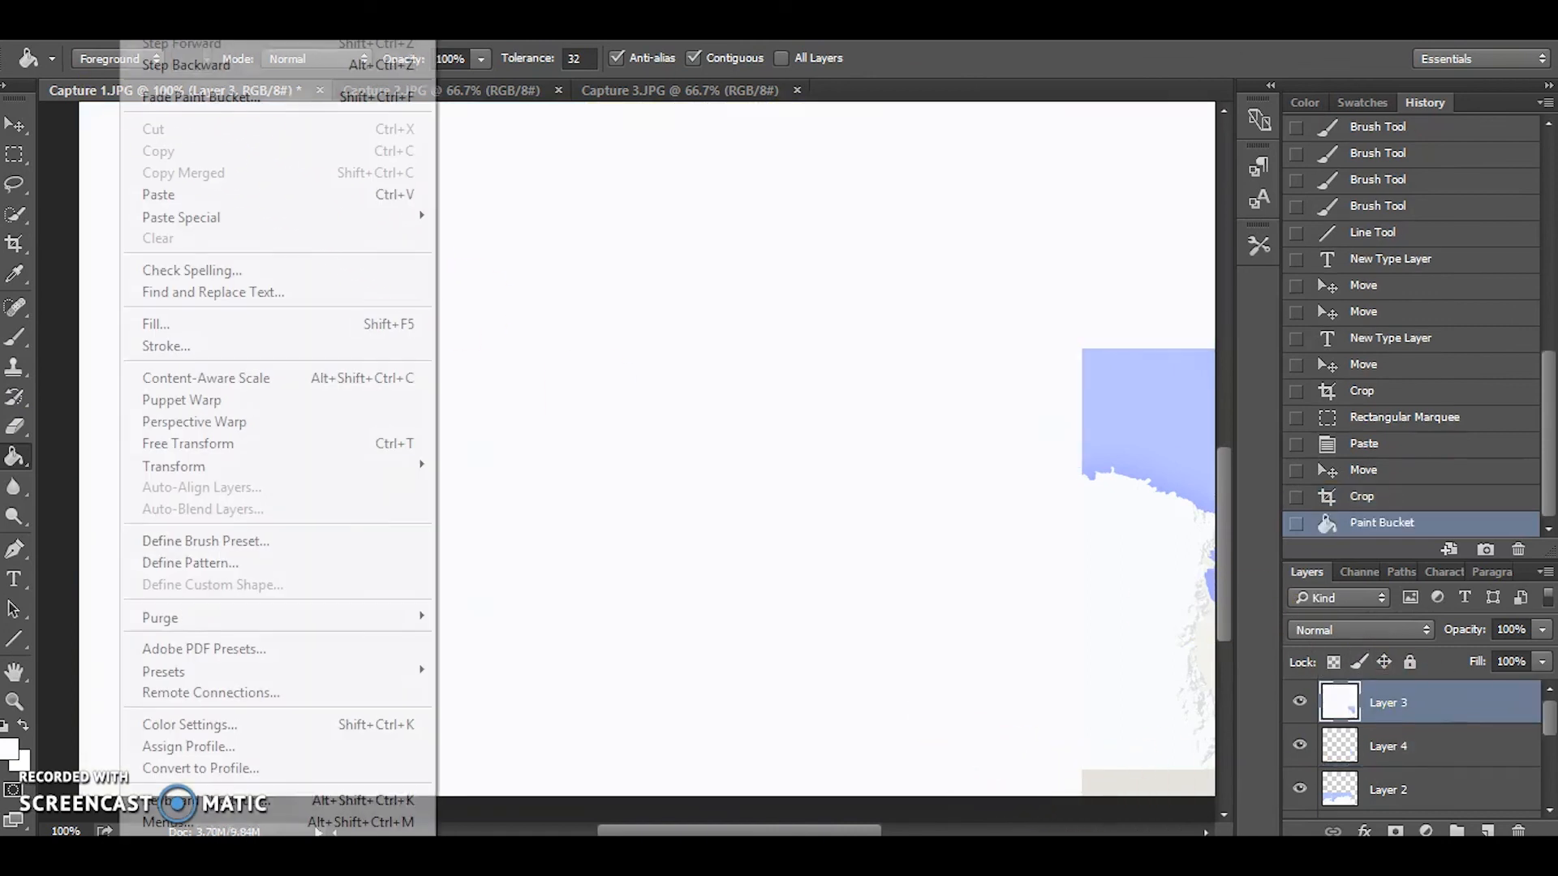
{"action": "left_click", "coordinate": [187, 59]}
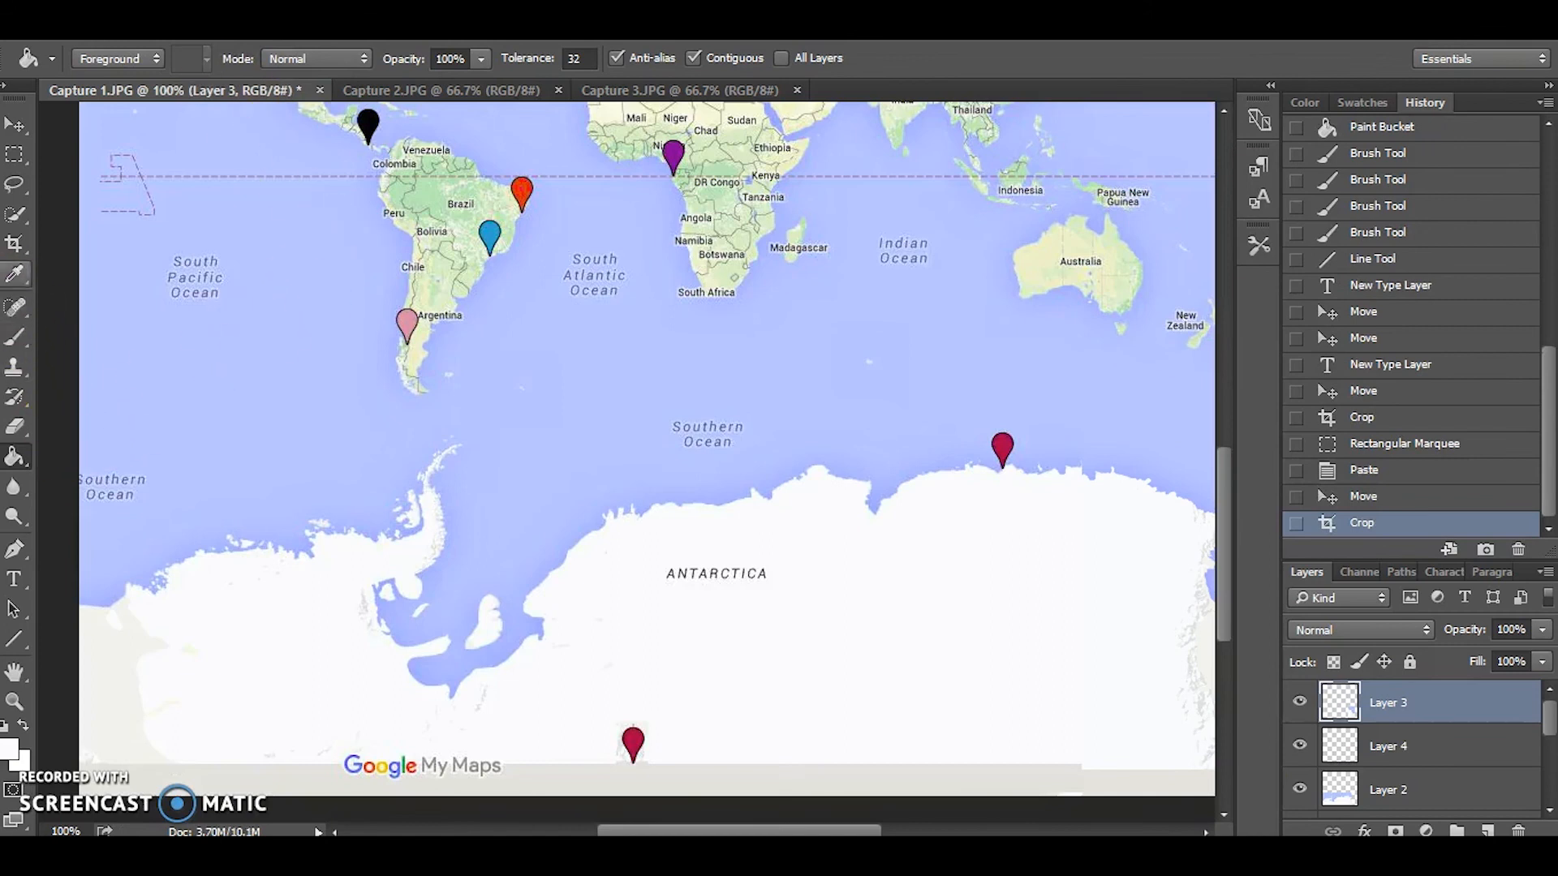
Paint over the Google My Maps logo and the grey areas of southwestern Antarctica with a size 21 white brush.
{"action": "left_click", "coordinate": [32, 335]}
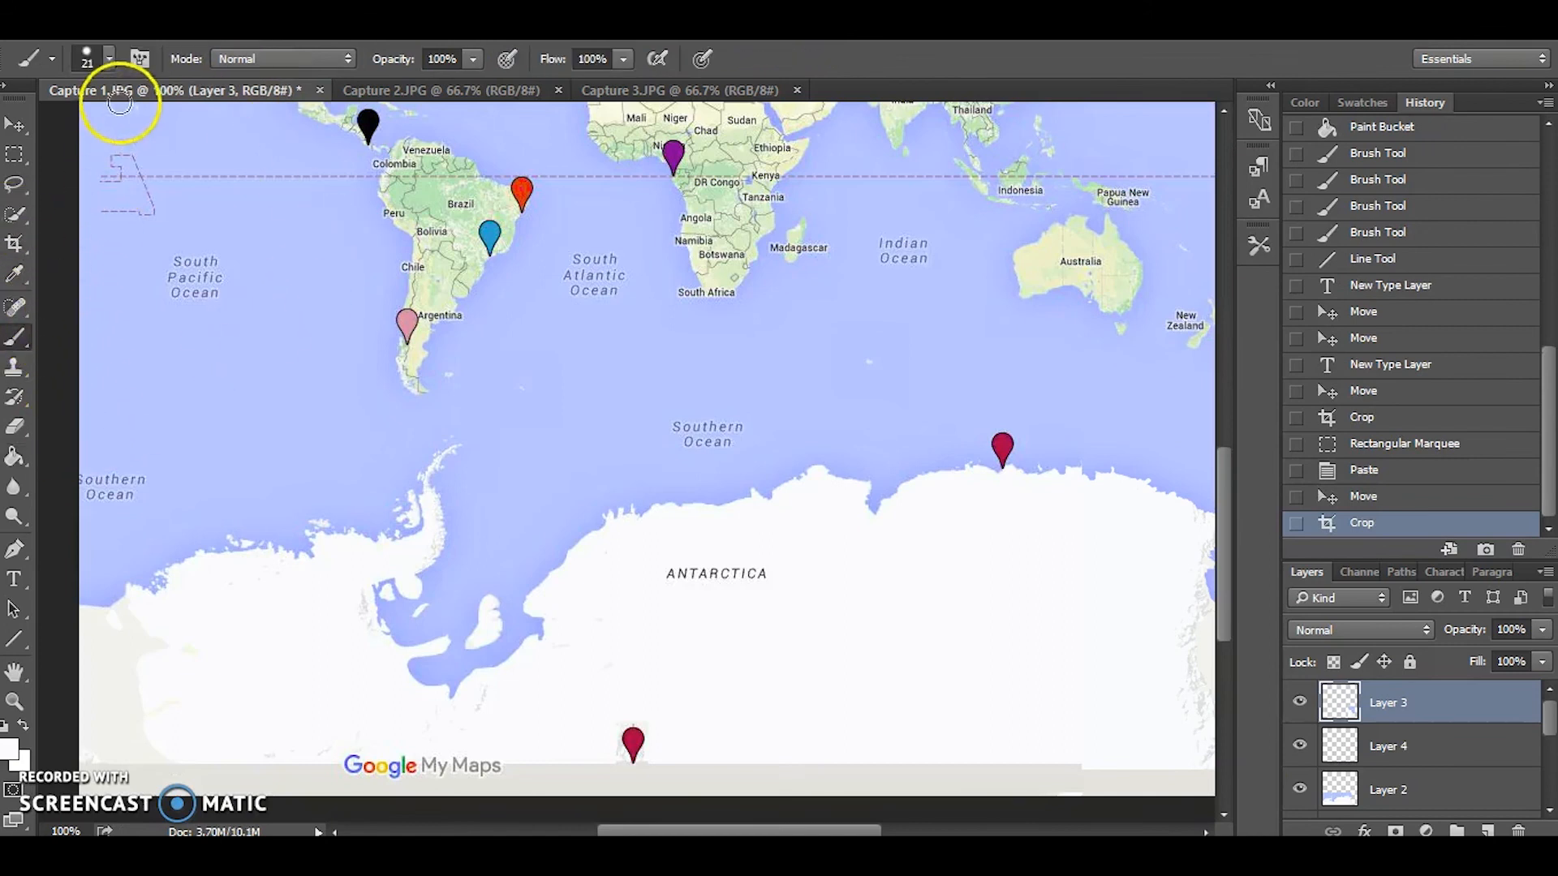
{"action": "mouse_move", "coordinate": [320, 765]}
{"action": "left_mouse_down"}
{"action": "mouse_move", "coordinate": [509, 759]}
{"action": "mouse_move", "coordinate": [467, 778]}
{"action": "mouse_move", "coordinate": [136, 781]}
{"action": "left_mouse_up"}
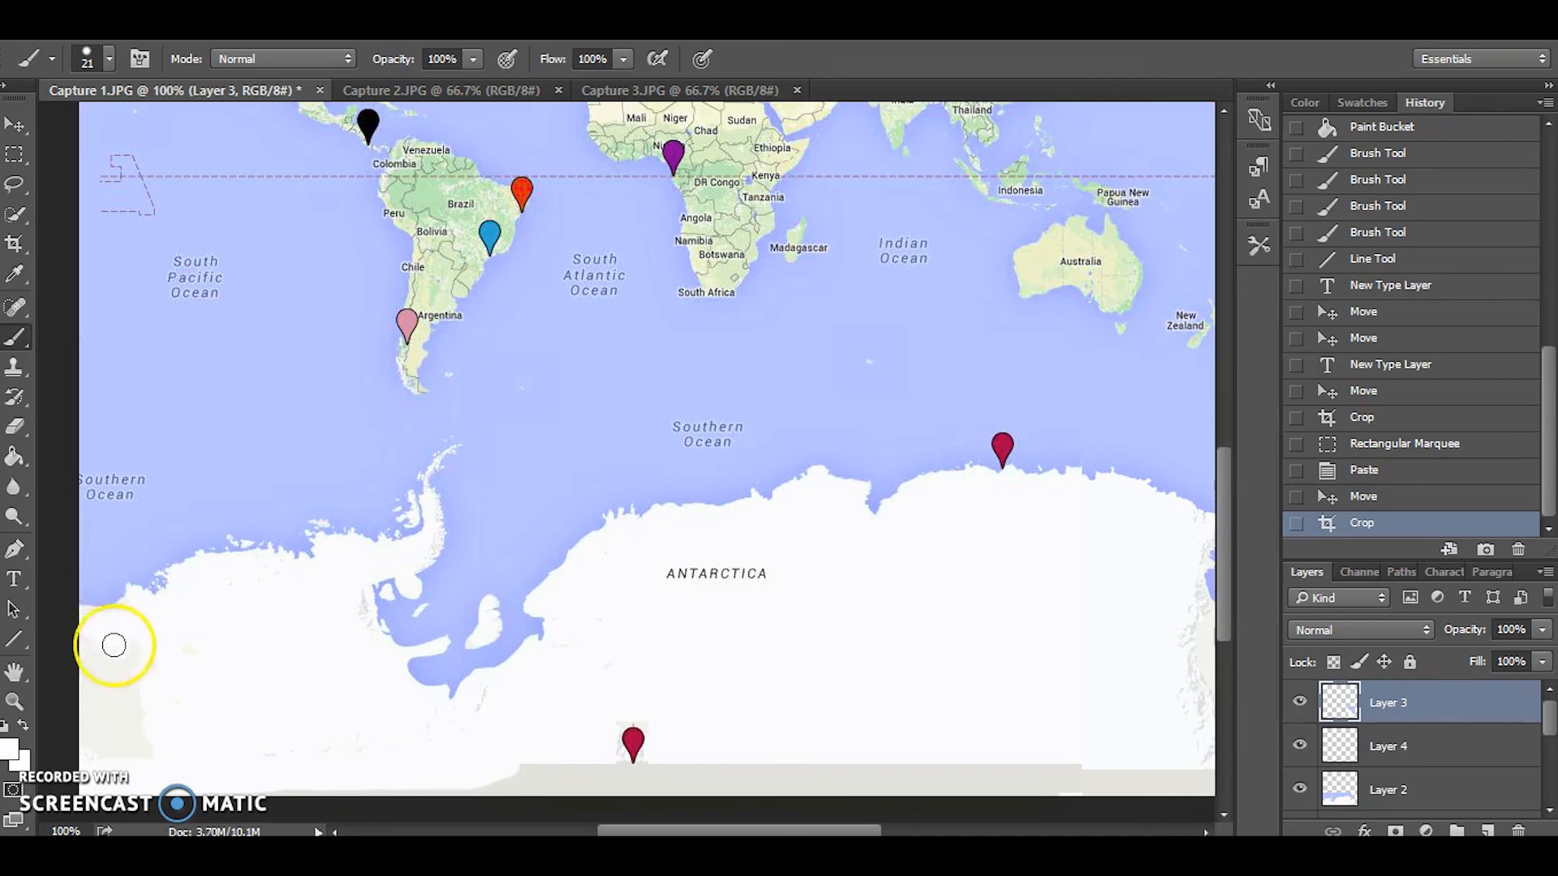
{"action": "mouse_move", "coordinate": [151, 661]}
{"action": "left_mouse_down"}
{"action": "mouse_move", "coordinate": [104, 672]}
{"action": "mouse_move", "coordinate": [87, 659]}
{"action": "mouse_move", "coordinate": [96, 770]}
{"action": "mouse_move", "coordinate": [104, 669]}
{"action": "mouse_move", "coordinate": [117, 778]}
{"action": "mouse_move", "coordinate": [137, 672]}
{"action": "left_mouse_up"}
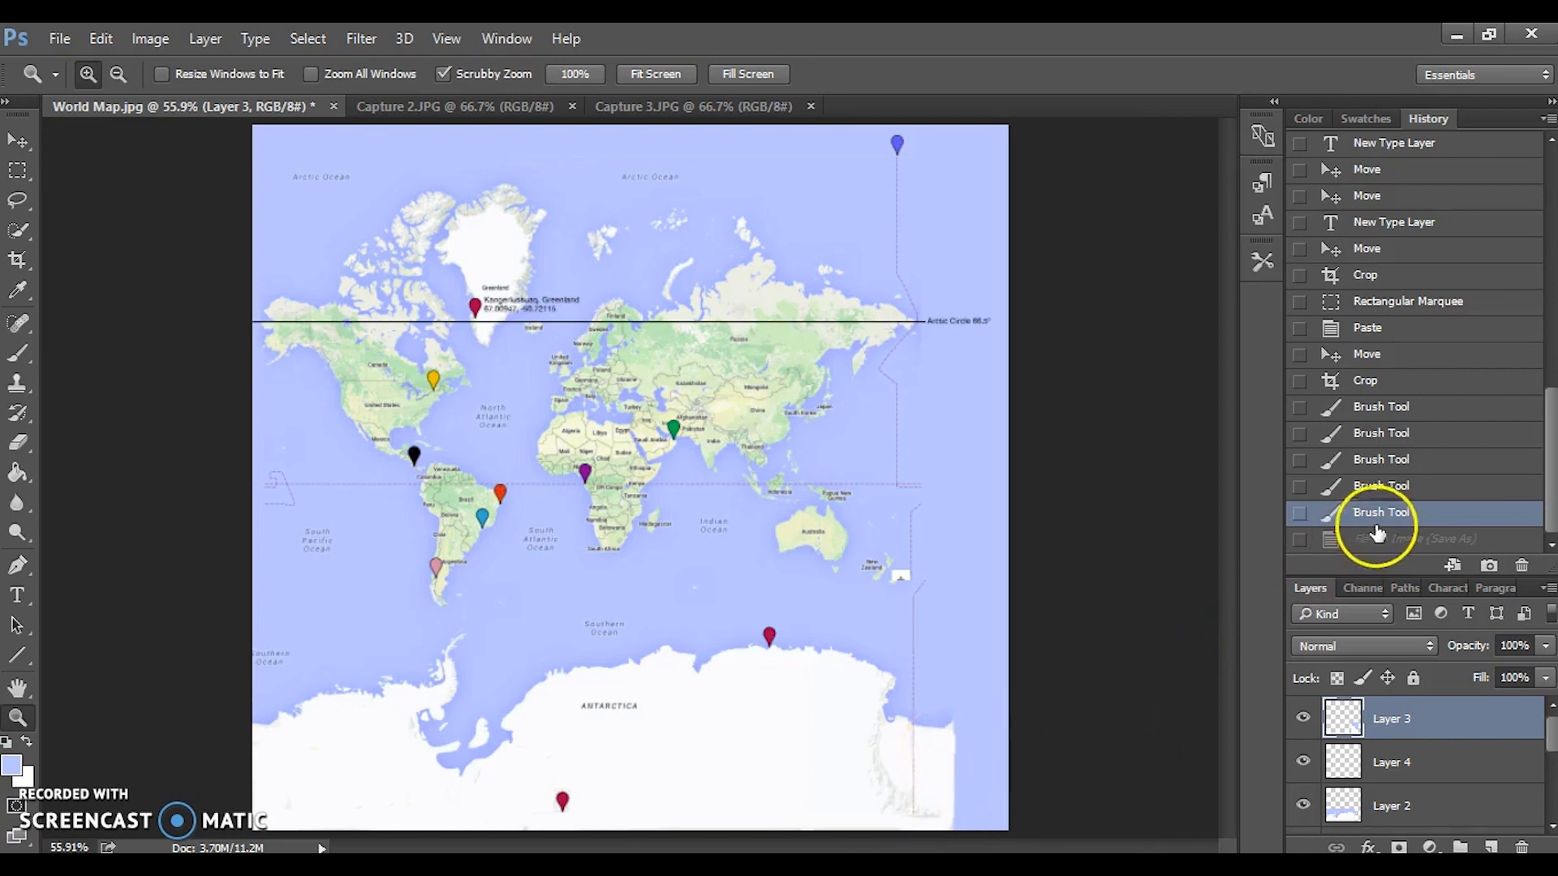
Compare the map at the last few brush-stroke history states, returning to the final stroke.
{"action": "left_click", "coordinate": [1371, 487]}
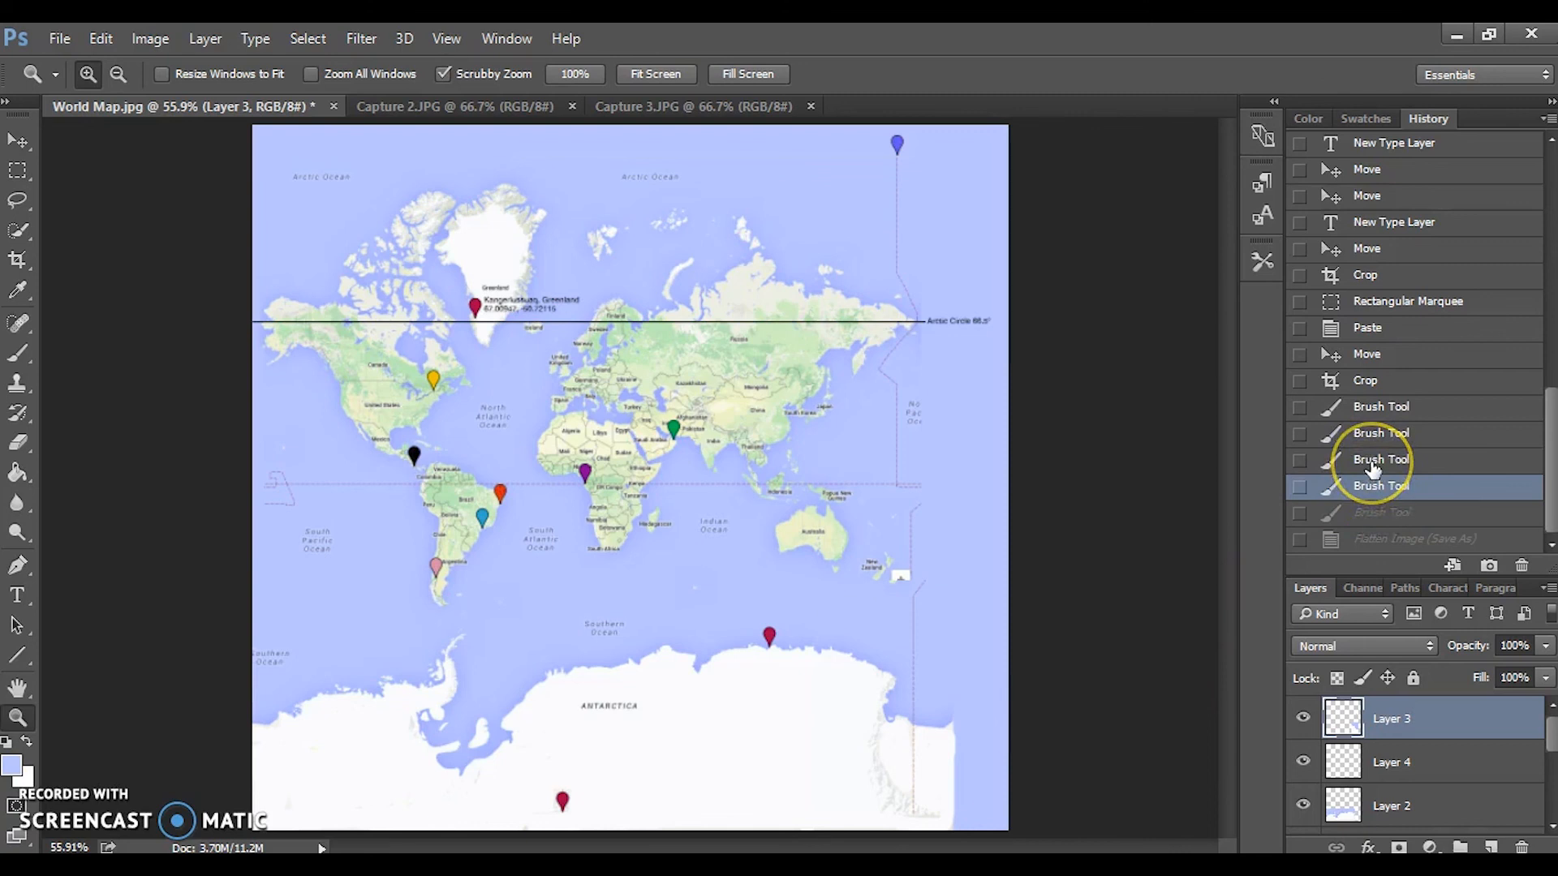
{"action": "left_click", "coordinate": [1371, 461]}
{"action": "left_click", "coordinate": [1371, 487]}
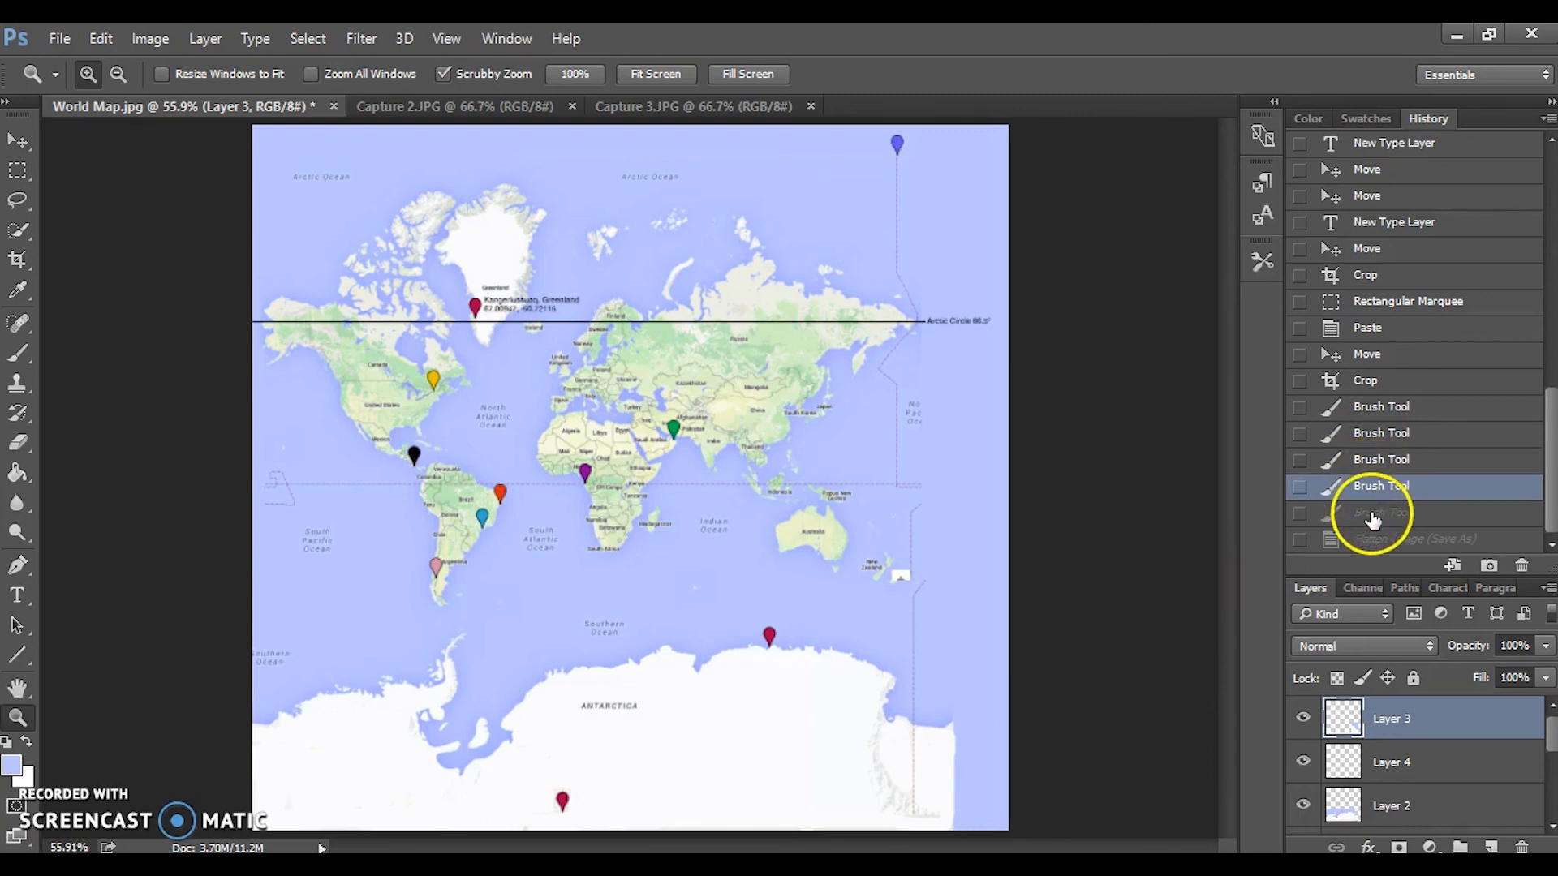
{"action": "left_click", "coordinate": [1369, 514]}
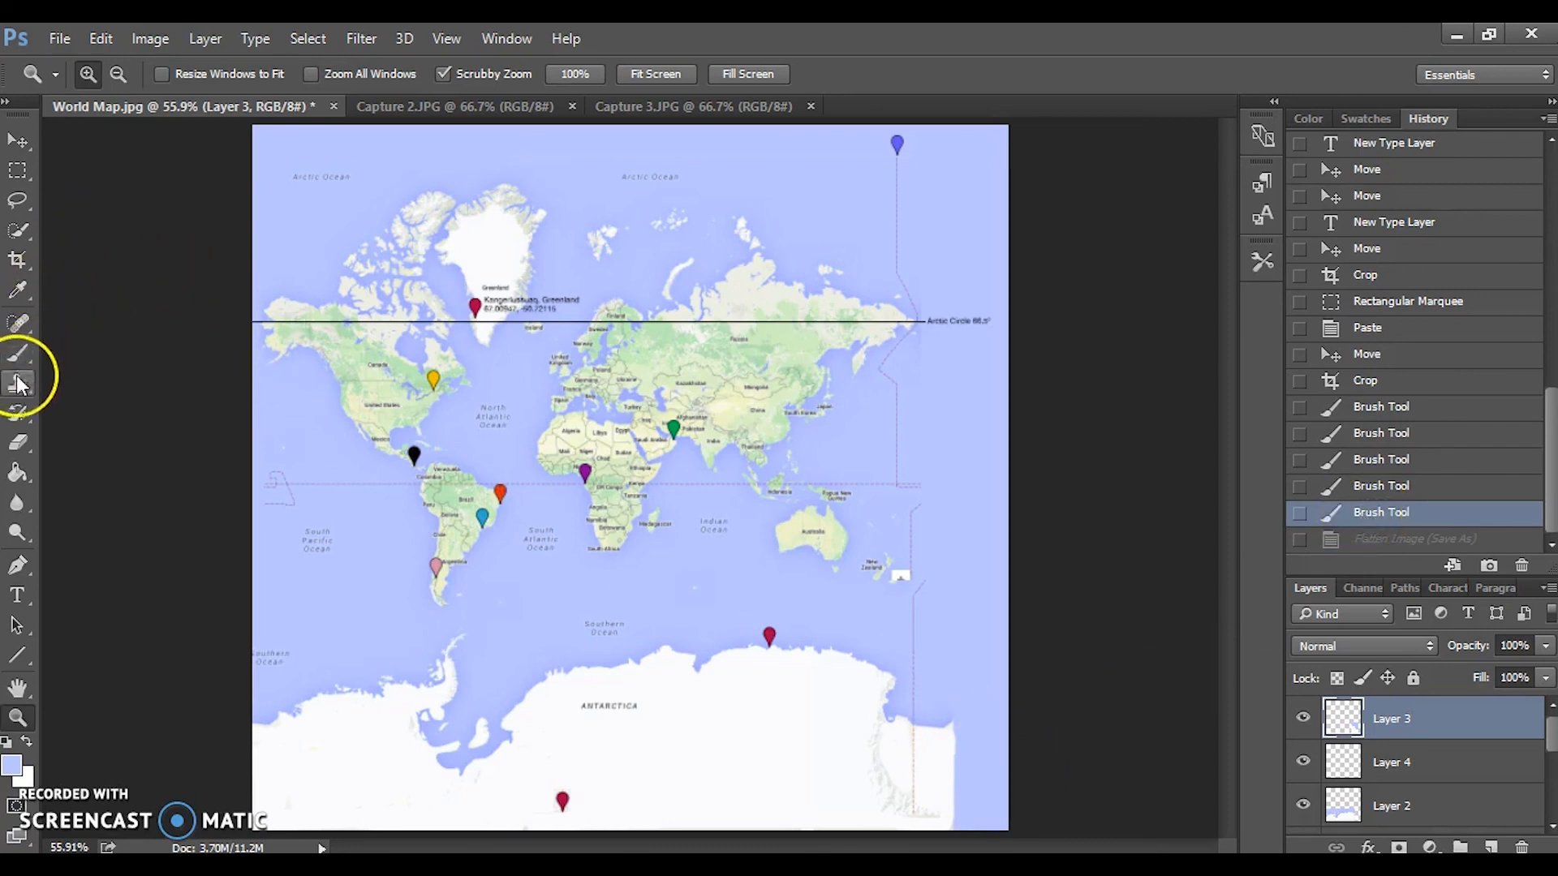
Draw a black vertical line, 2 px wide and about 1092 px long, along Antarctica's eastern edge from the map's bottom to its top.
{"action": "left_click", "coordinate": [18, 656]}
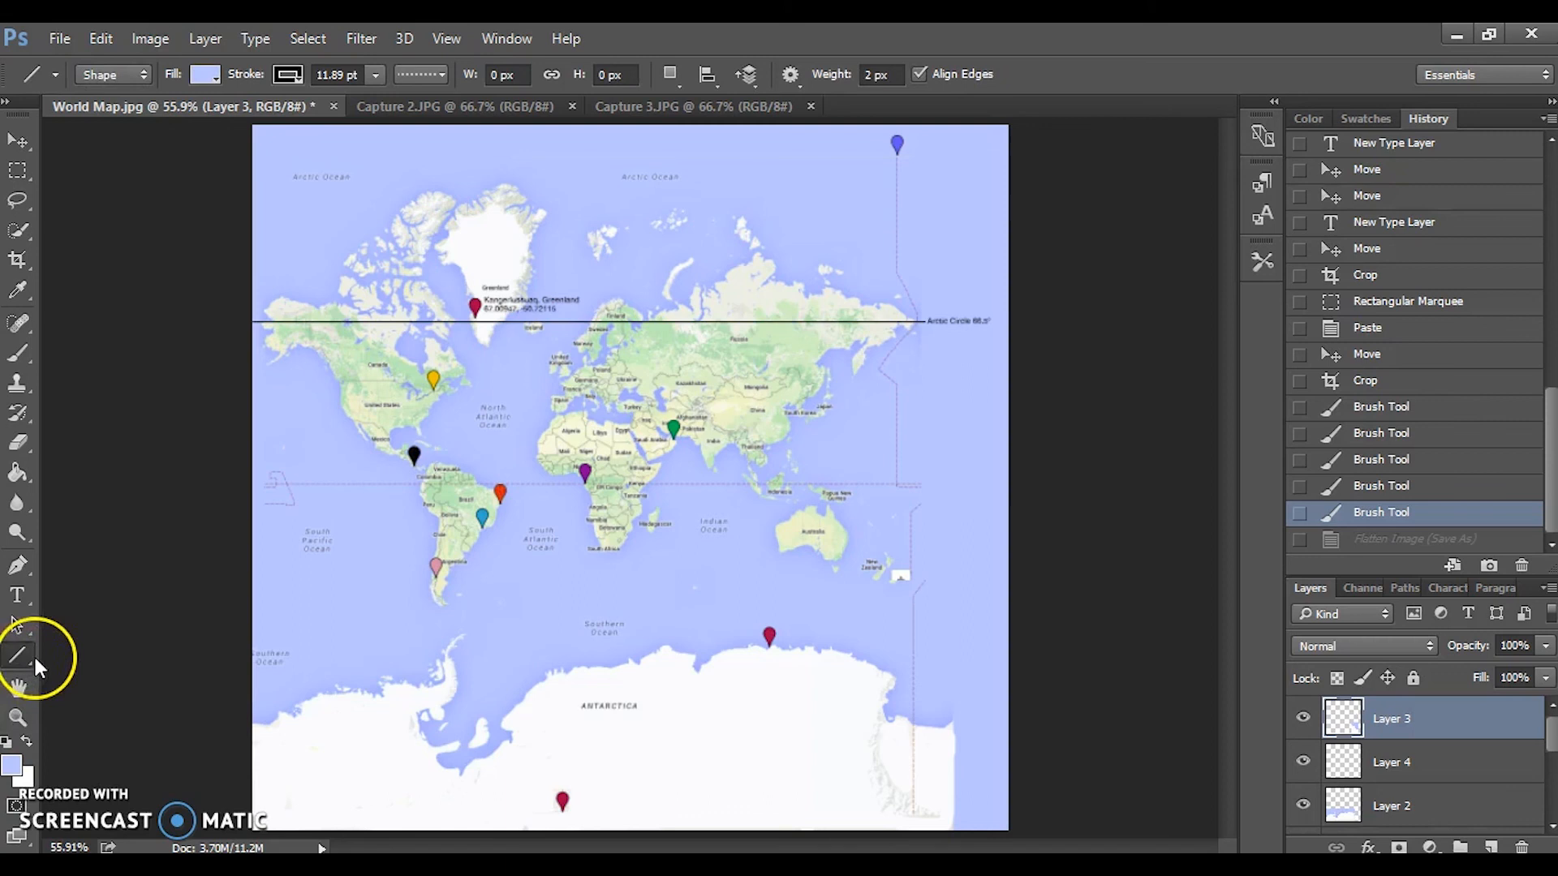
{"action": "left_click", "coordinate": [218, 73]}
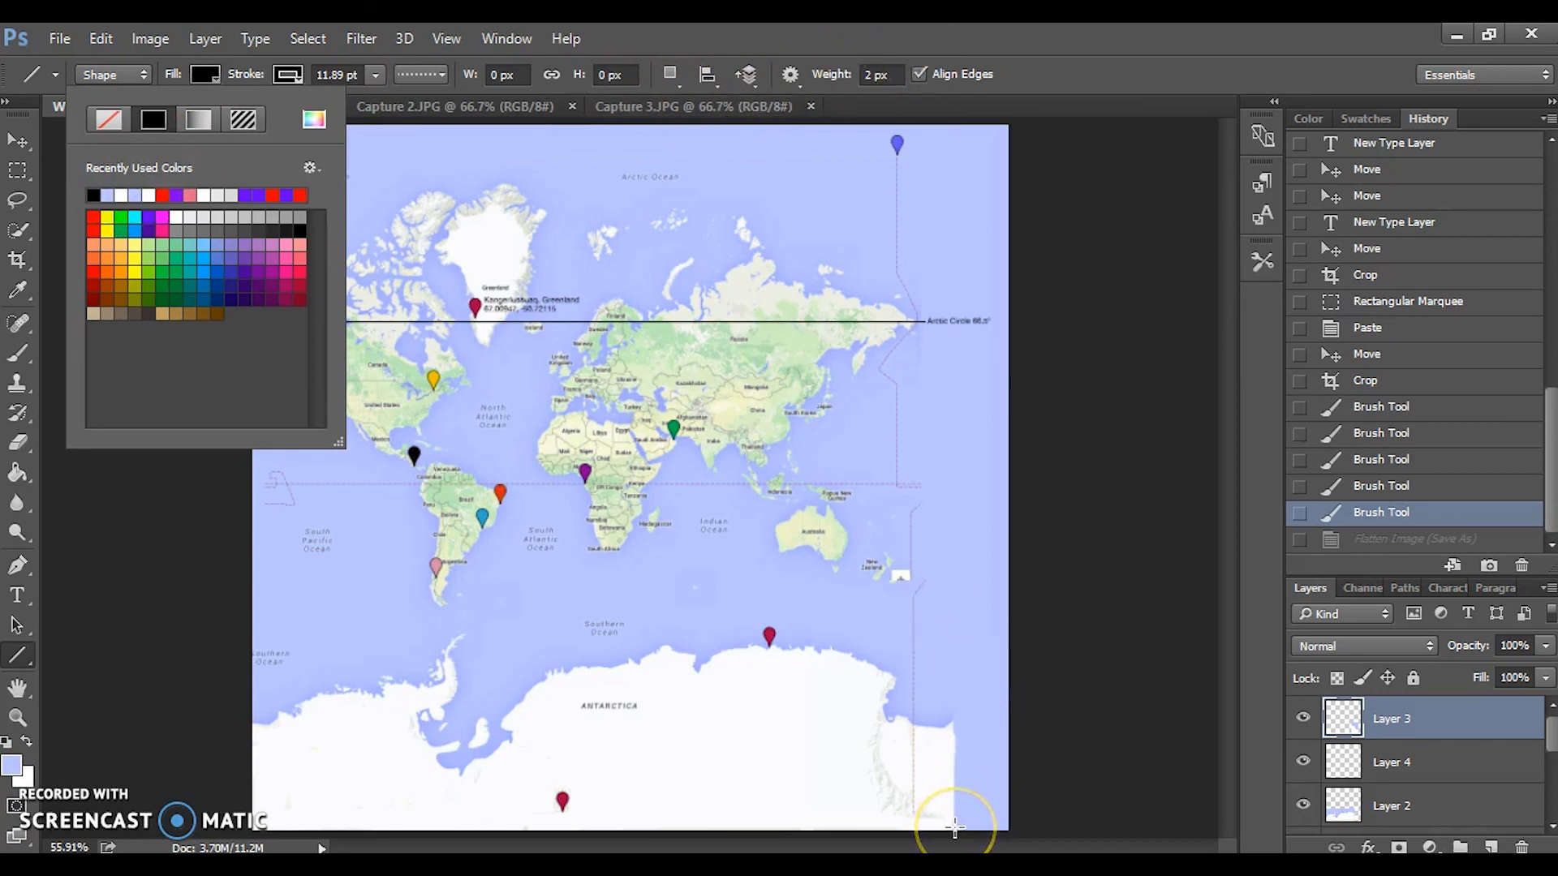
{"action": "left_click_drag", "start_coordinate": [954, 827], "coordinate": [955, 126]}
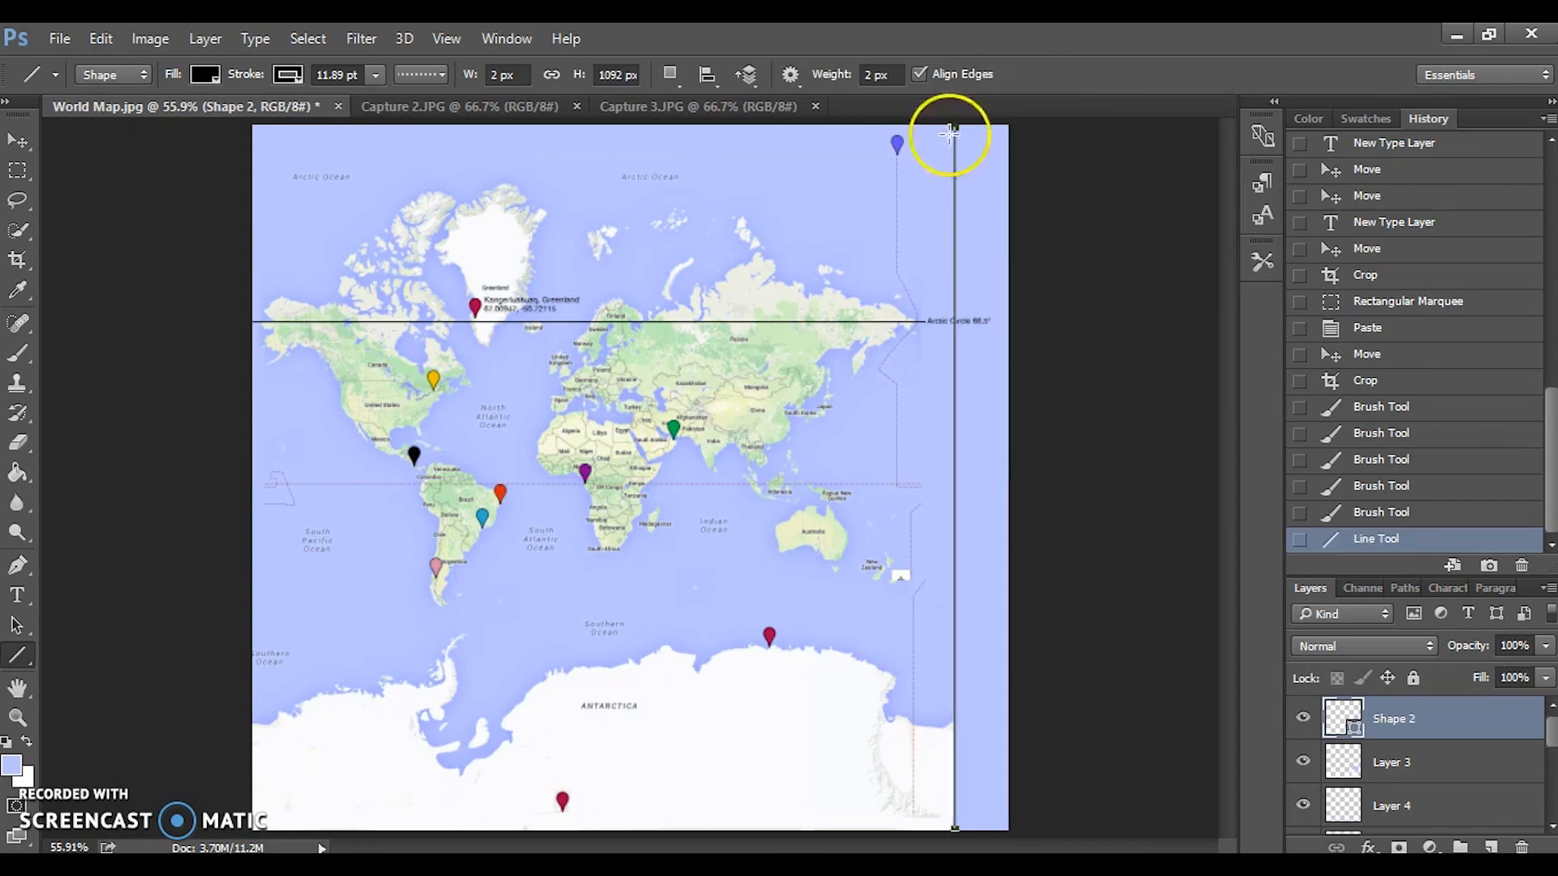
Move the "Arctic Circle 66.5°" label west so it sits just above the latitude line over eastern Russia.
{"action": "left_click", "coordinate": [18, 140]}
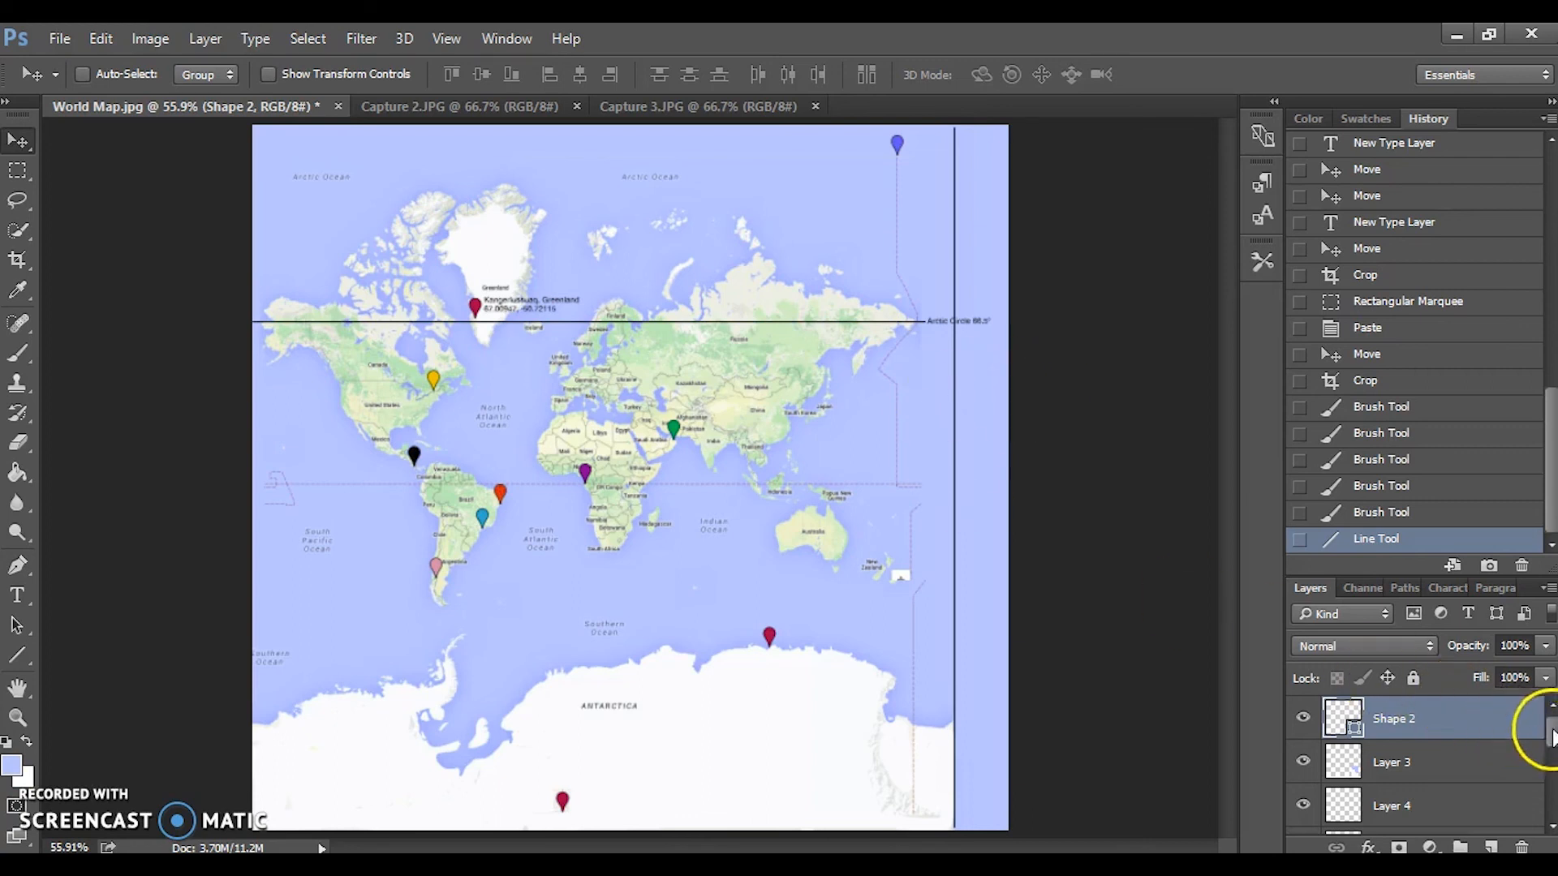
{"action": "scroll", "coordinate": [1551, 734], "scroll_direction": "down", "scroll_amount": 5}
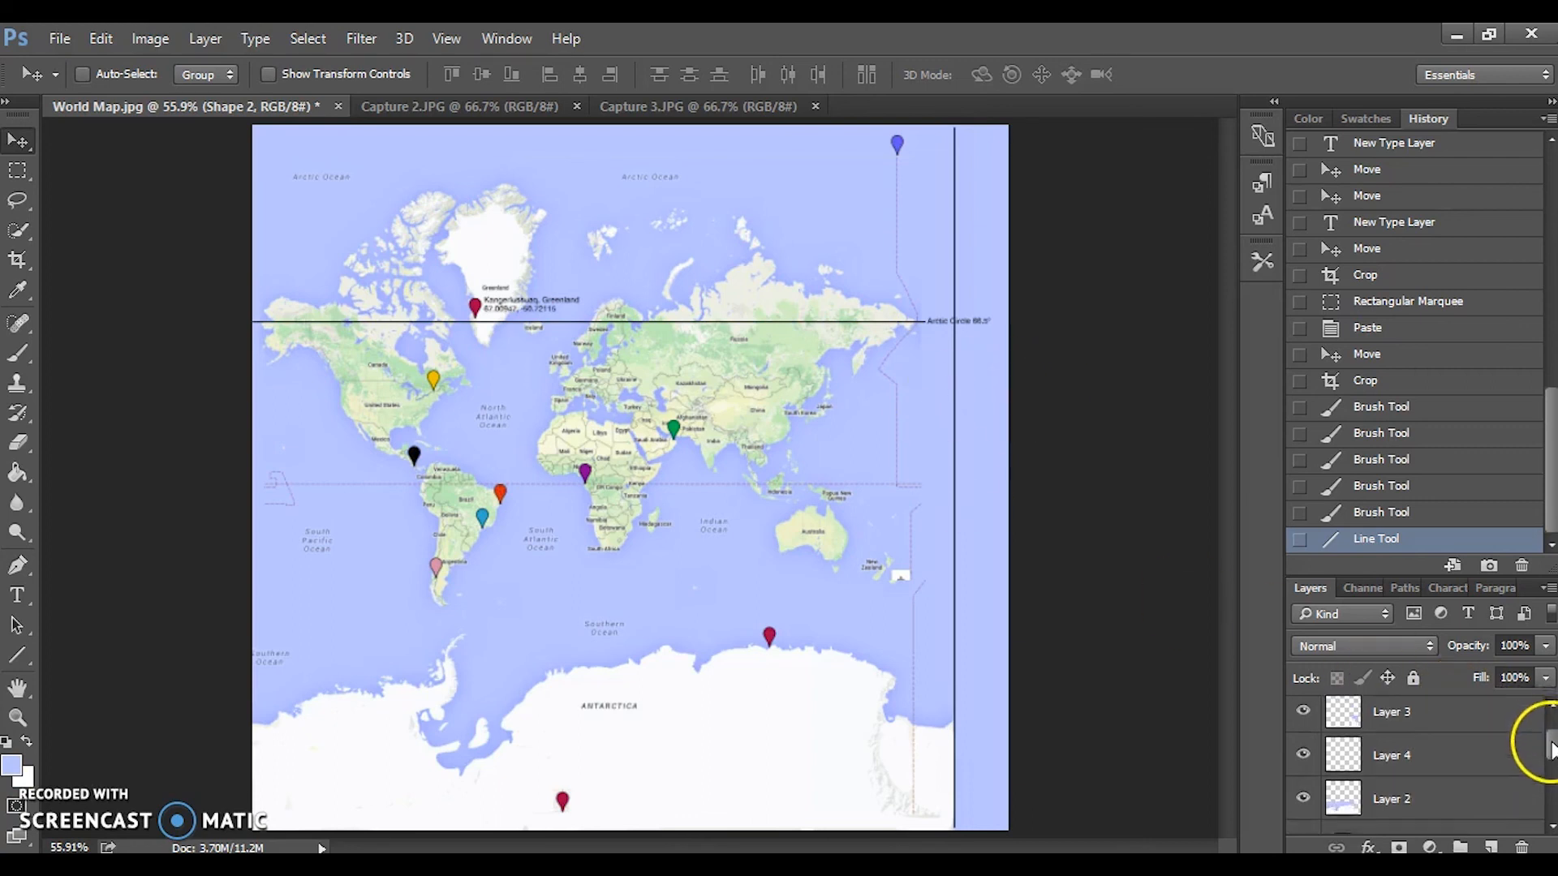
{"action": "left_click", "coordinate": [1457, 757]}
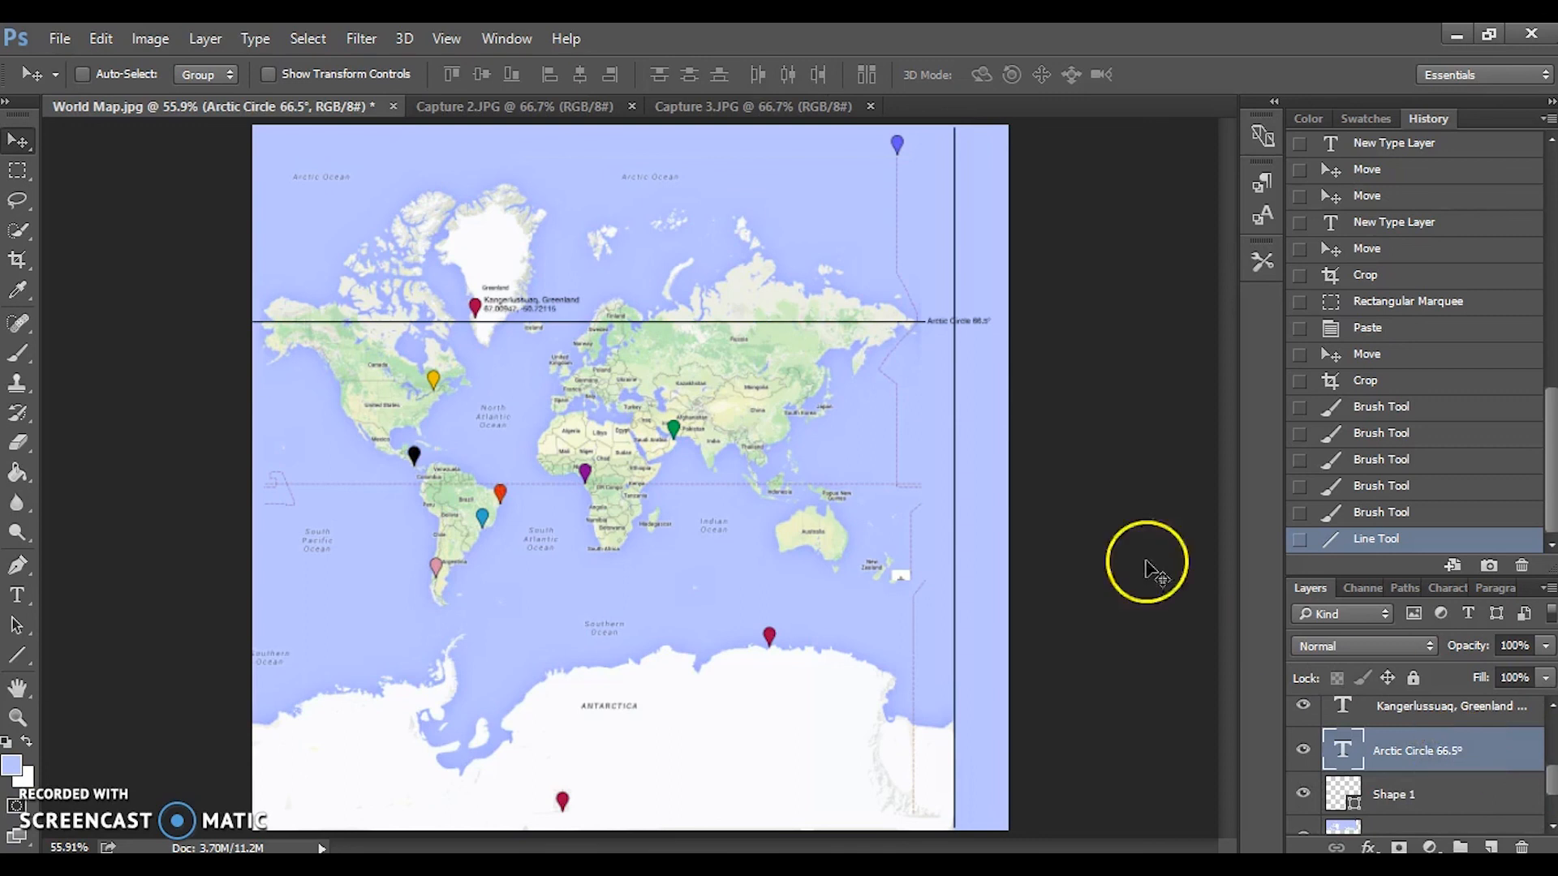
{"action": "left_click_drag", "start_coordinate": [934, 327], "coordinate": [798, 322]}
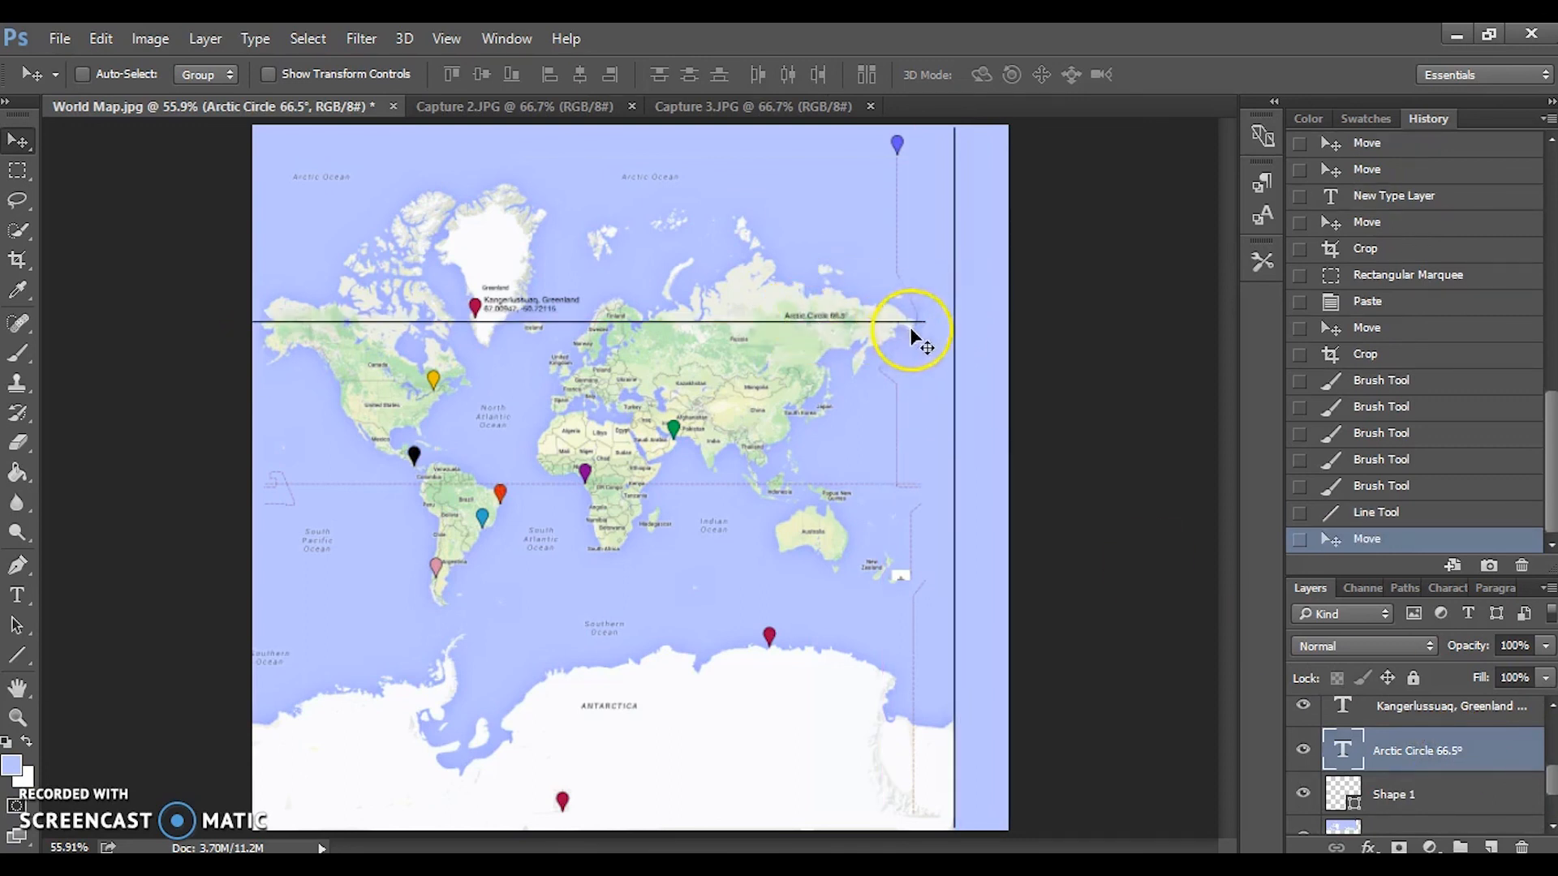
Crop the map's eastern edge inward to where the Arctic Circle line ends, cutting off the plain blue strip.
{"action": "left_click", "coordinate": [23, 263]}
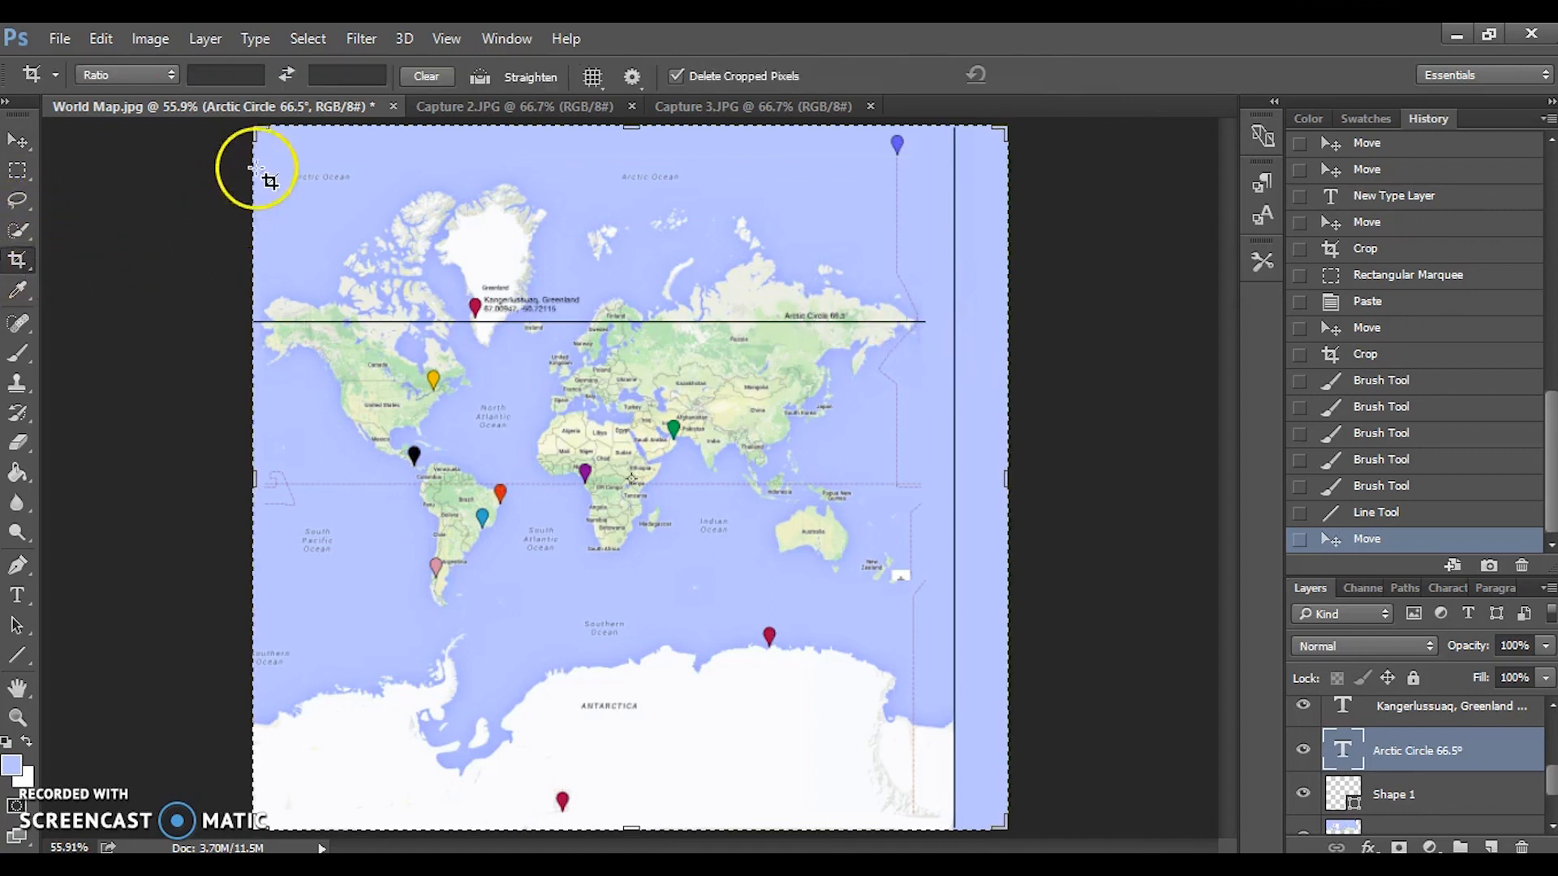
{"action": "left_click_drag", "start_coordinate": [1008, 484], "coordinate": [971, 482]}
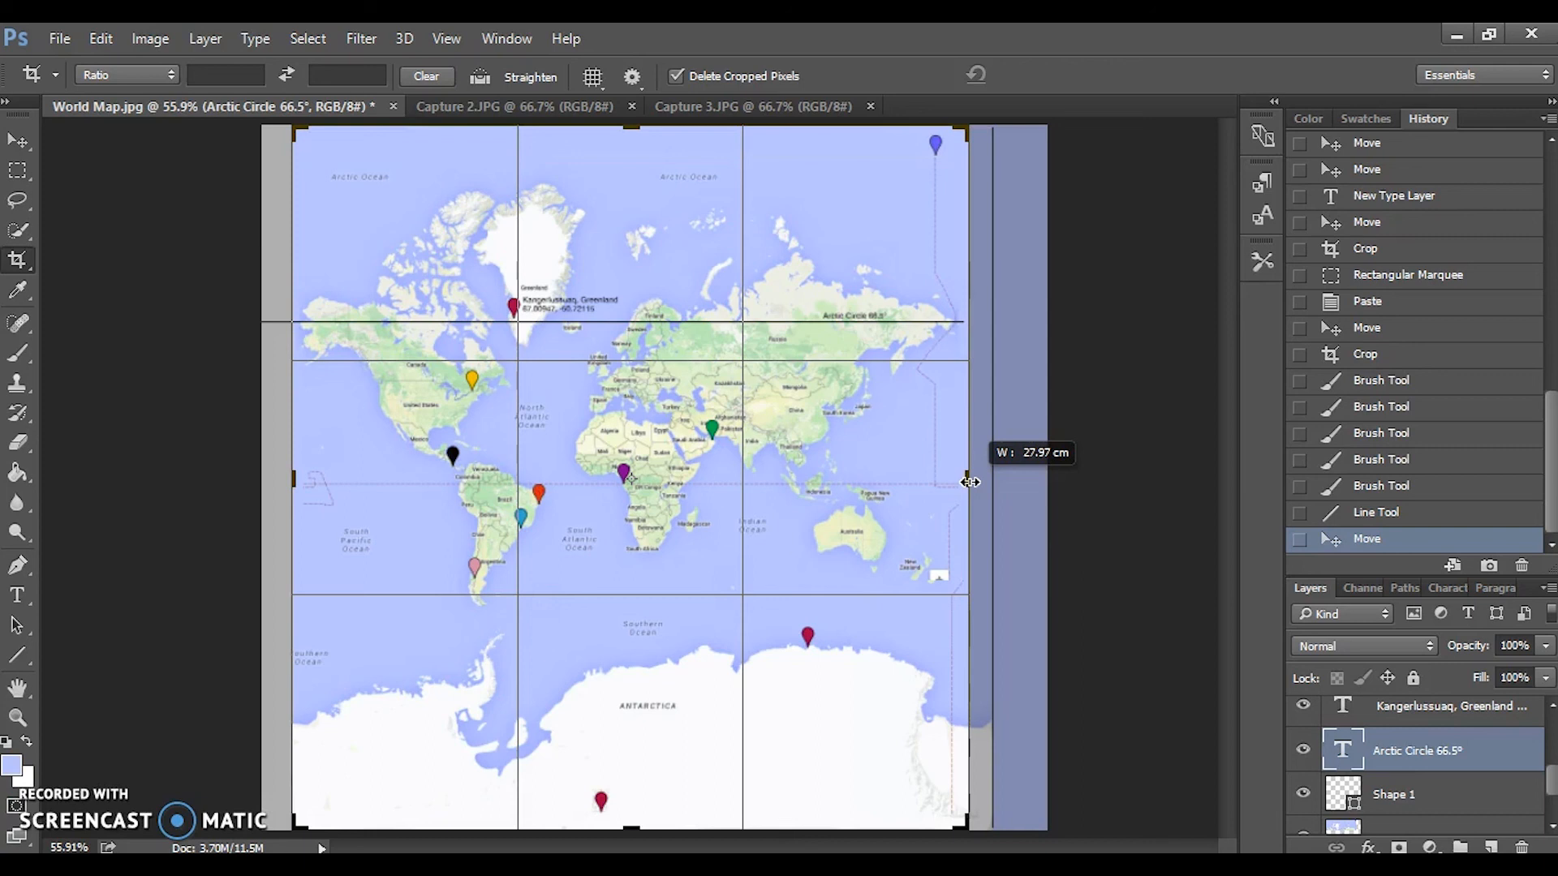
{"action": "left_click_drag", "start_coordinate": [971, 482], "coordinate": [967, 476]}
{"action": "double_click", "coordinate": [767, 491]}
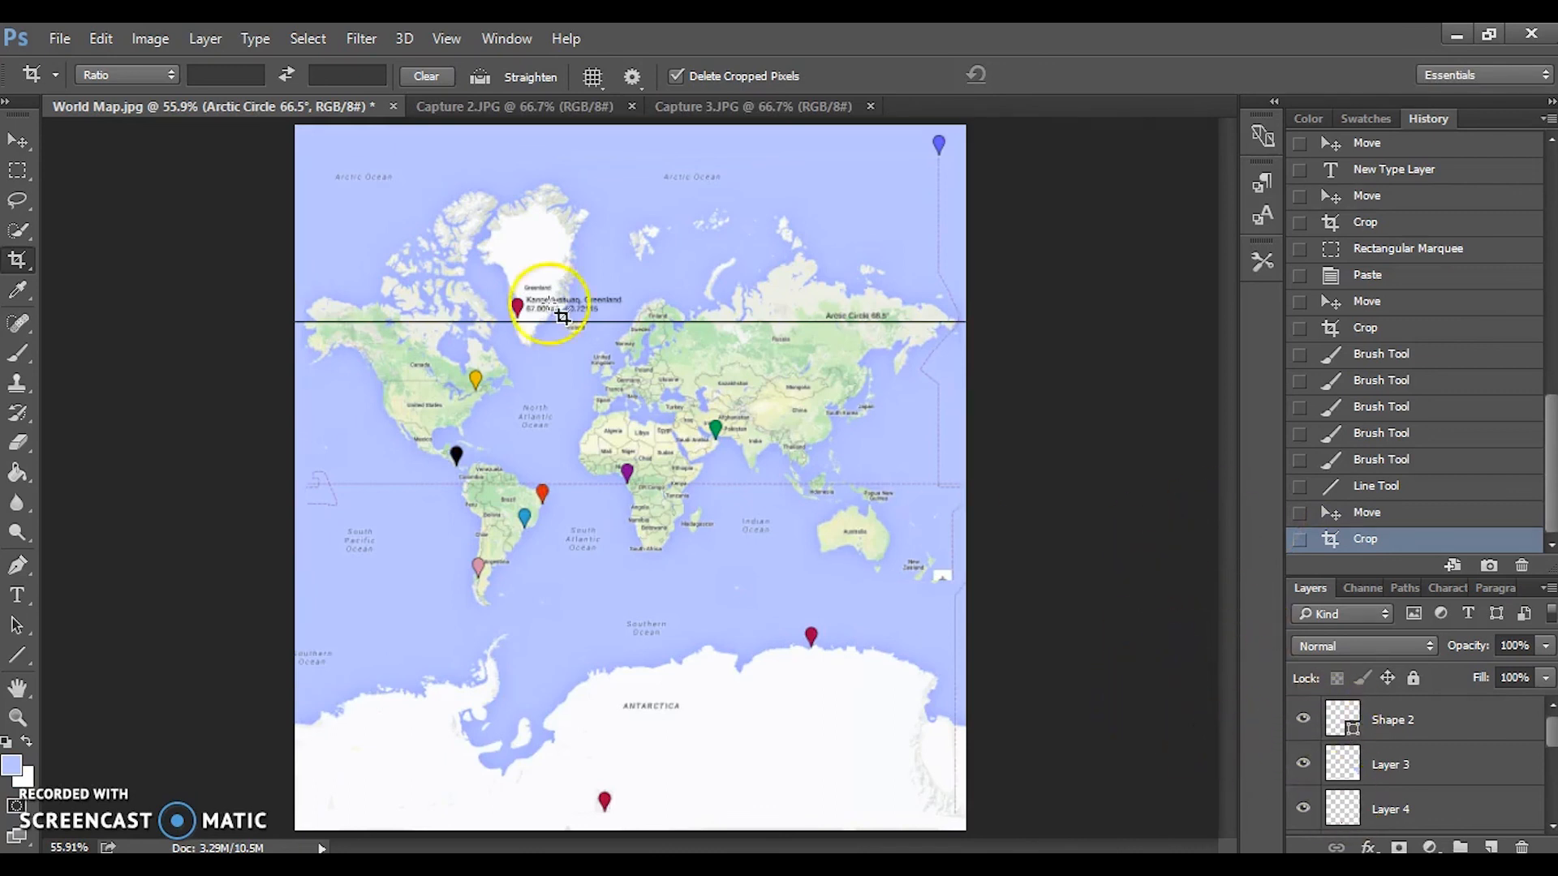
Flatten the image and save it as the JPEG "World Map" in Pictures, replacing the existing file, at Maximum quality 12.
{"action": "left_click", "coordinate": [210, 37]}
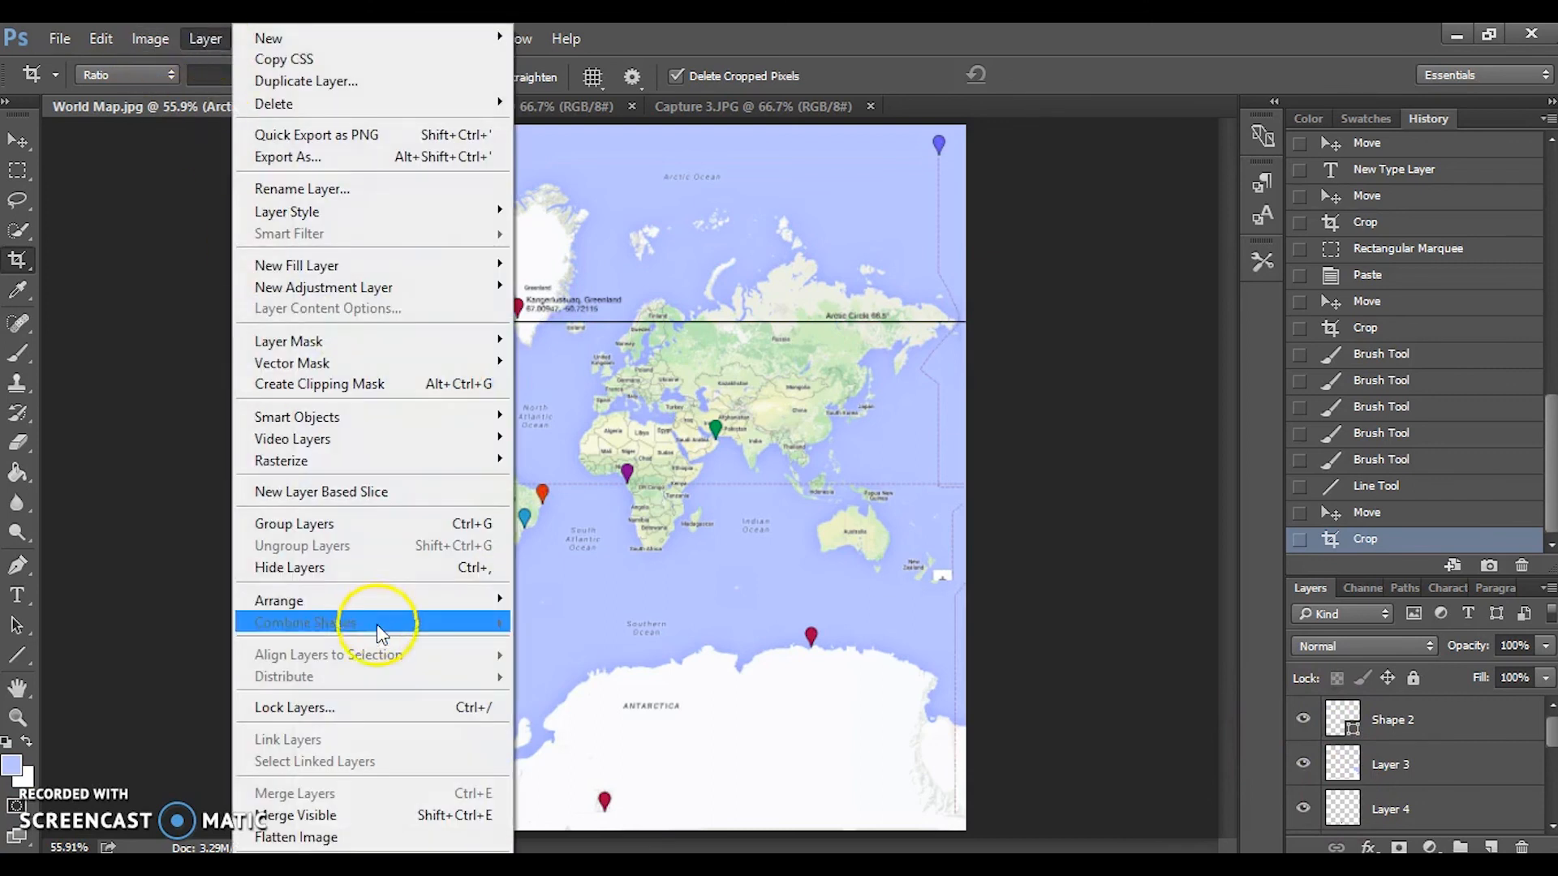
{"action": "left_click", "coordinate": [340, 837]}
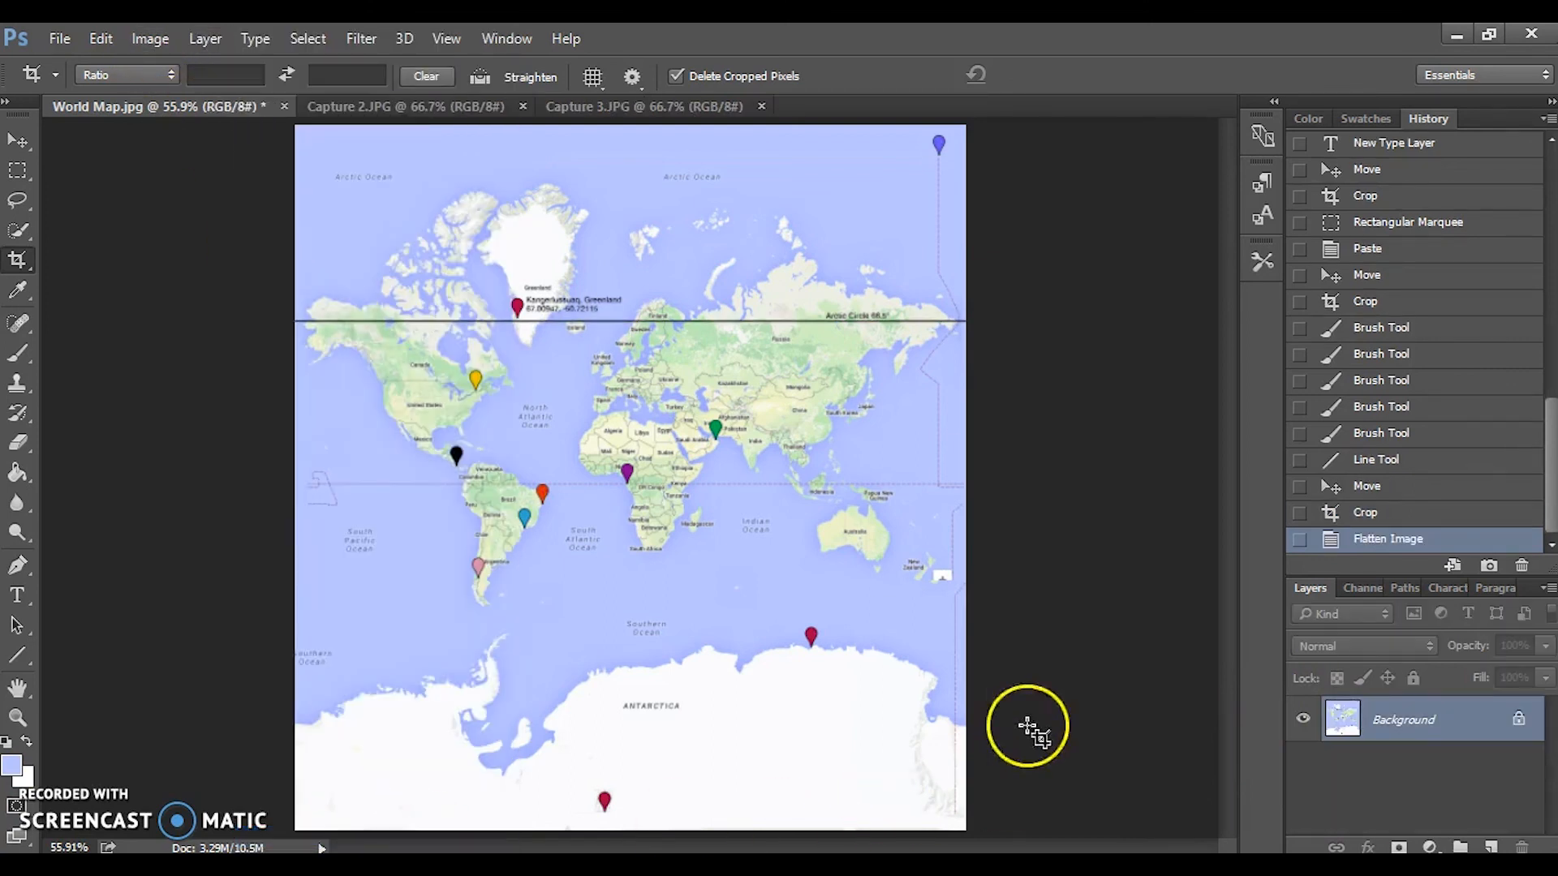
{"action": "left_click", "coordinate": [61, 40]}
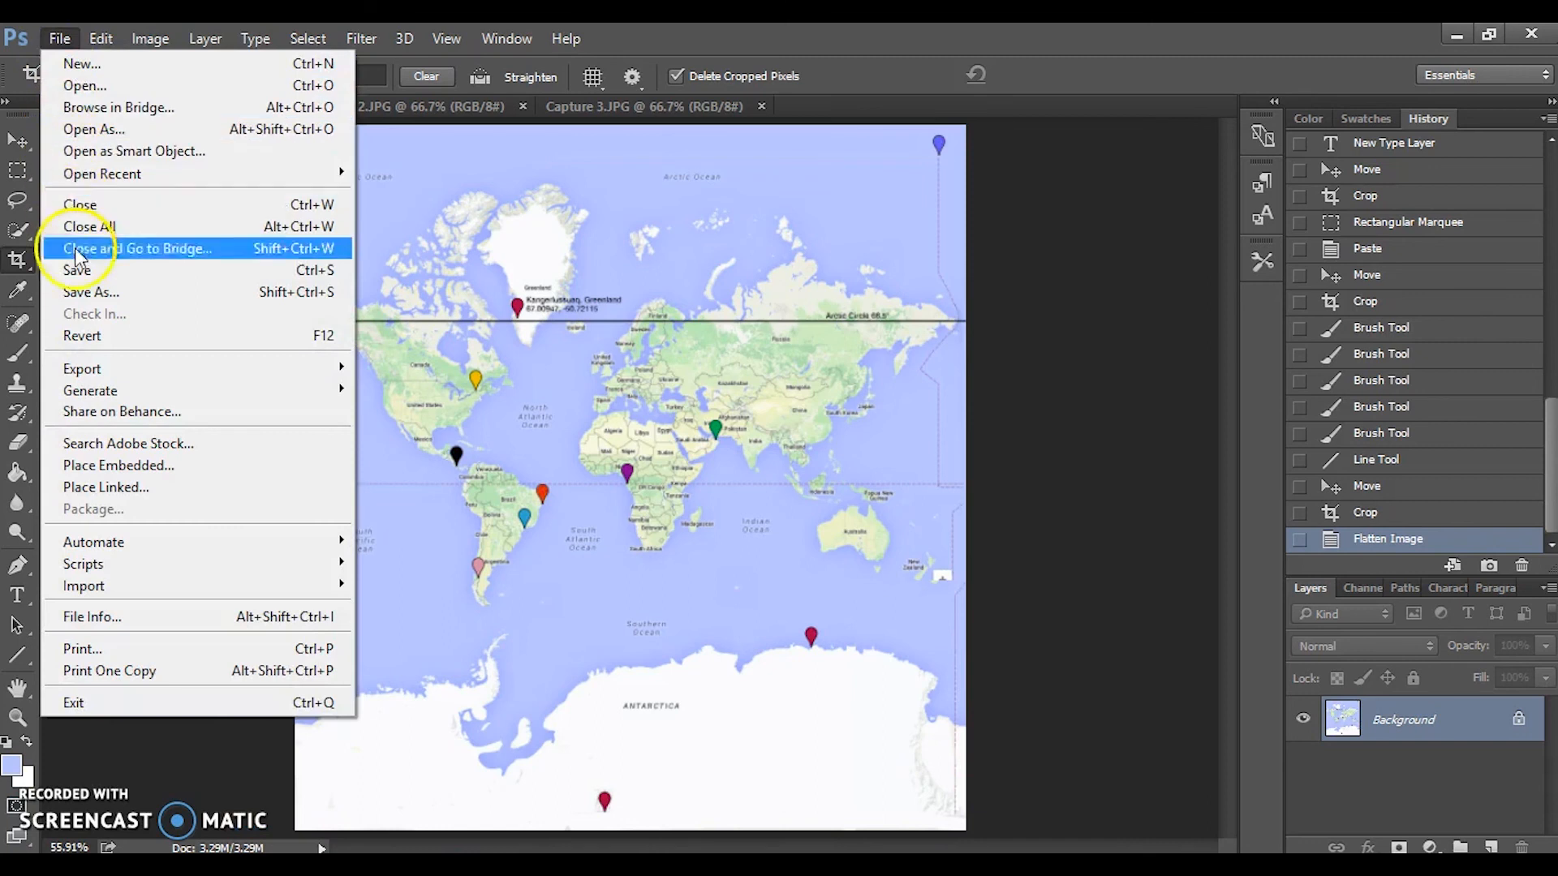
{"action": "left_click", "coordinate": [77, 292]}
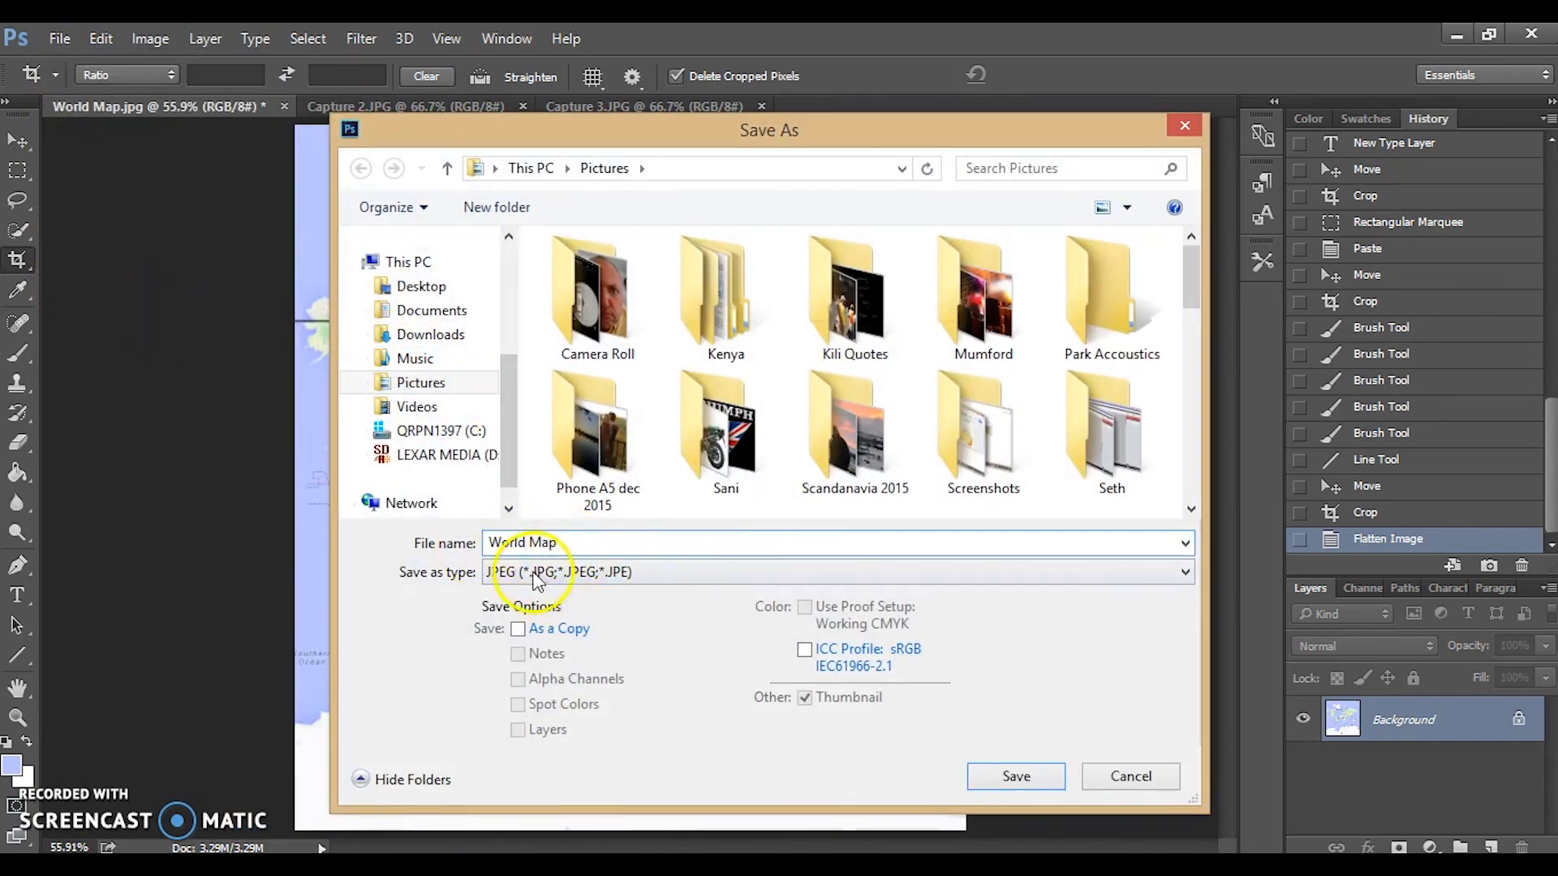
{"action": "left_click", "coordinate": [1015, 775]}
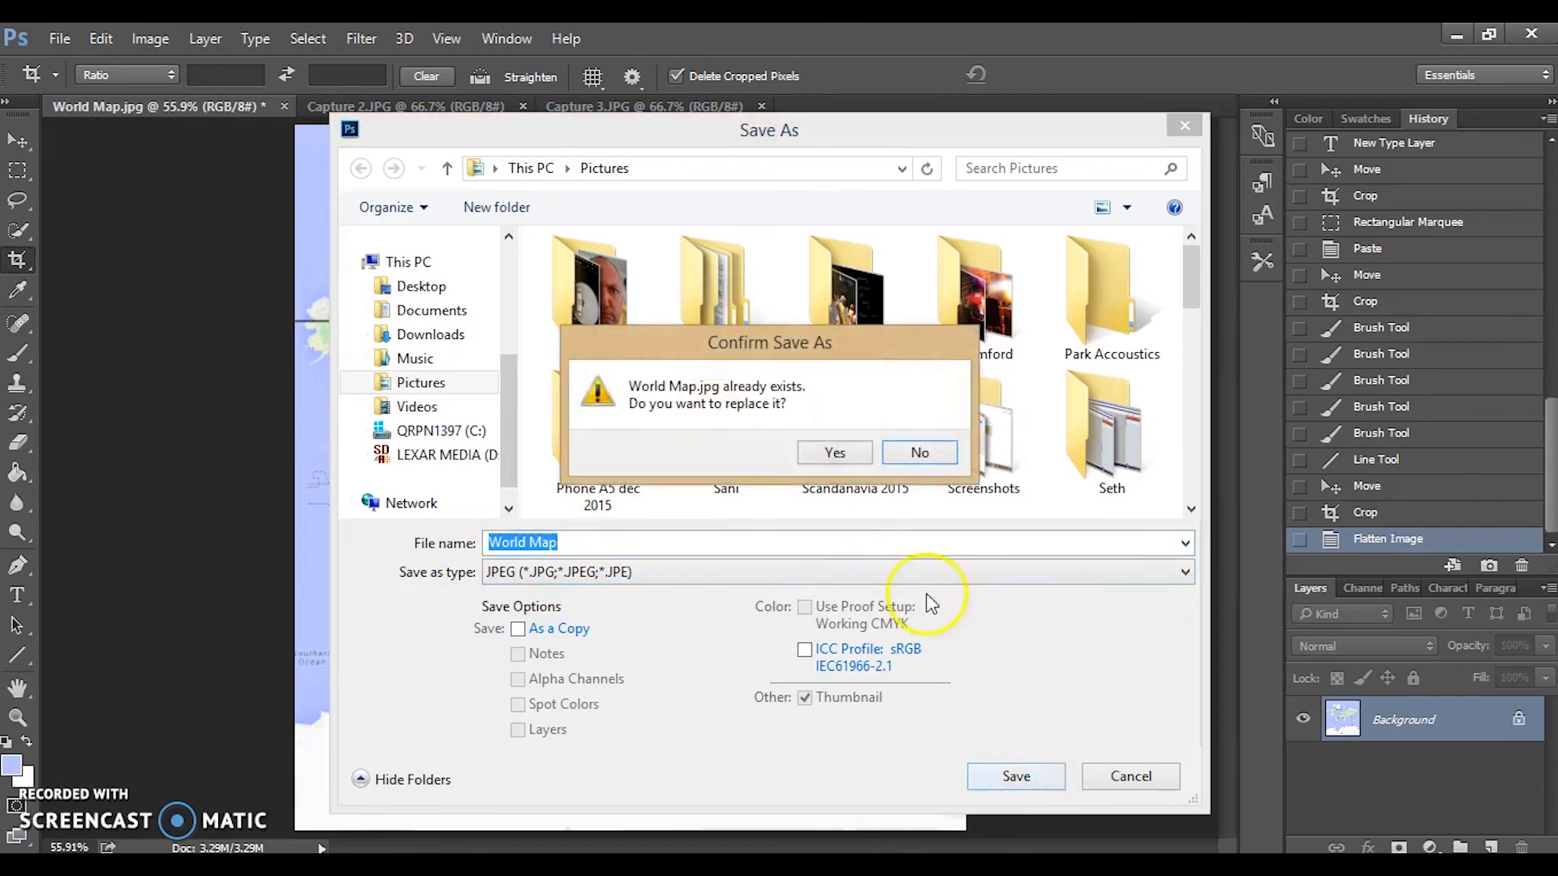
{"action": "left_click", "coordinate": [933, 452]}
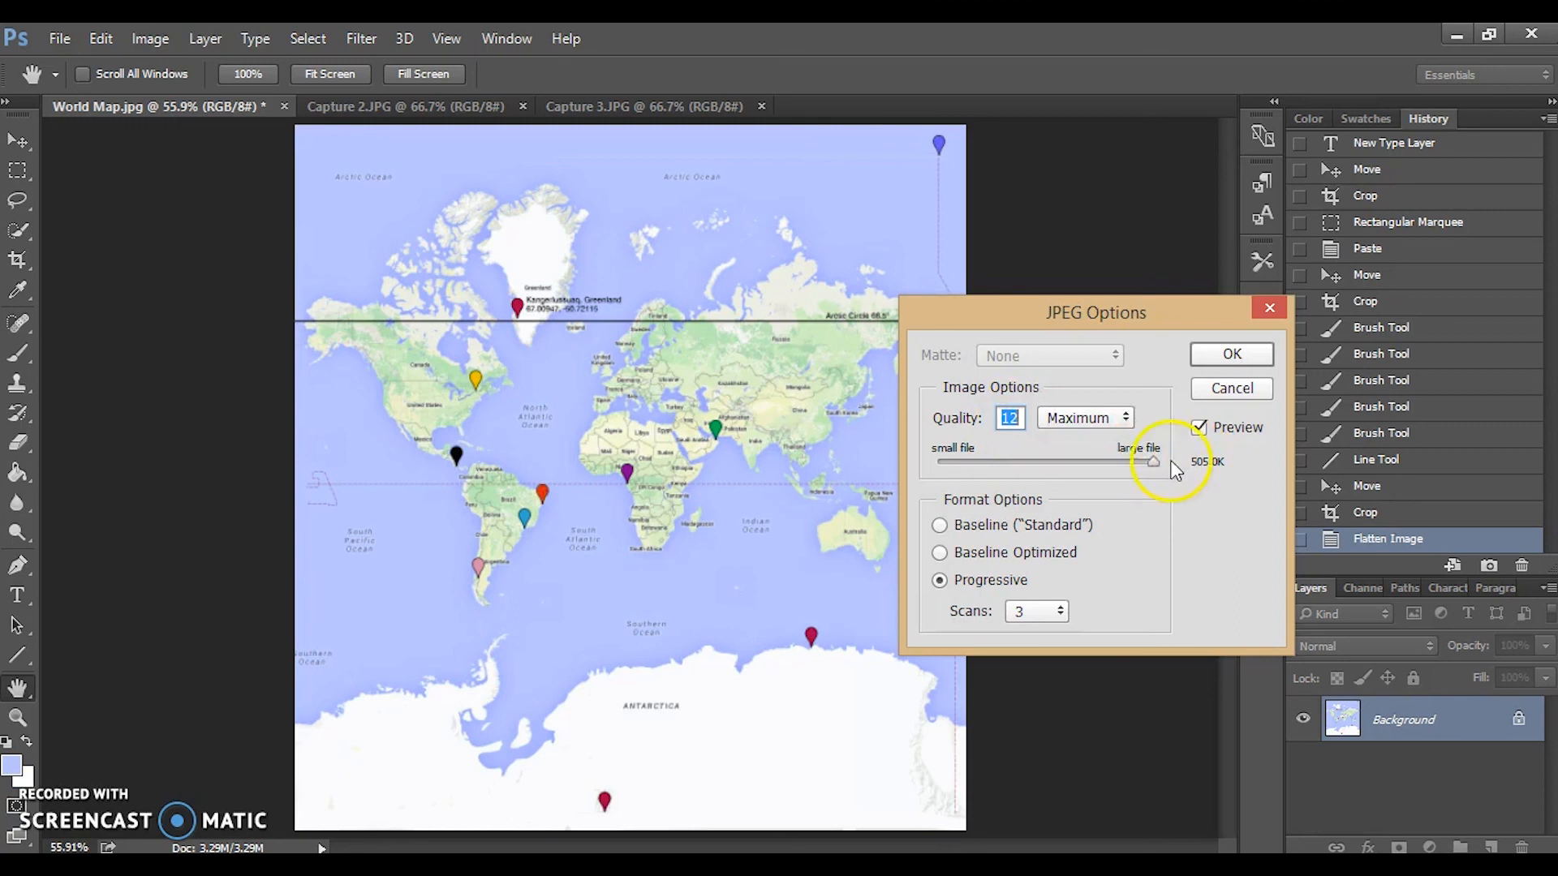
{"action": "left_click", "coordinate": [1219, 359]}
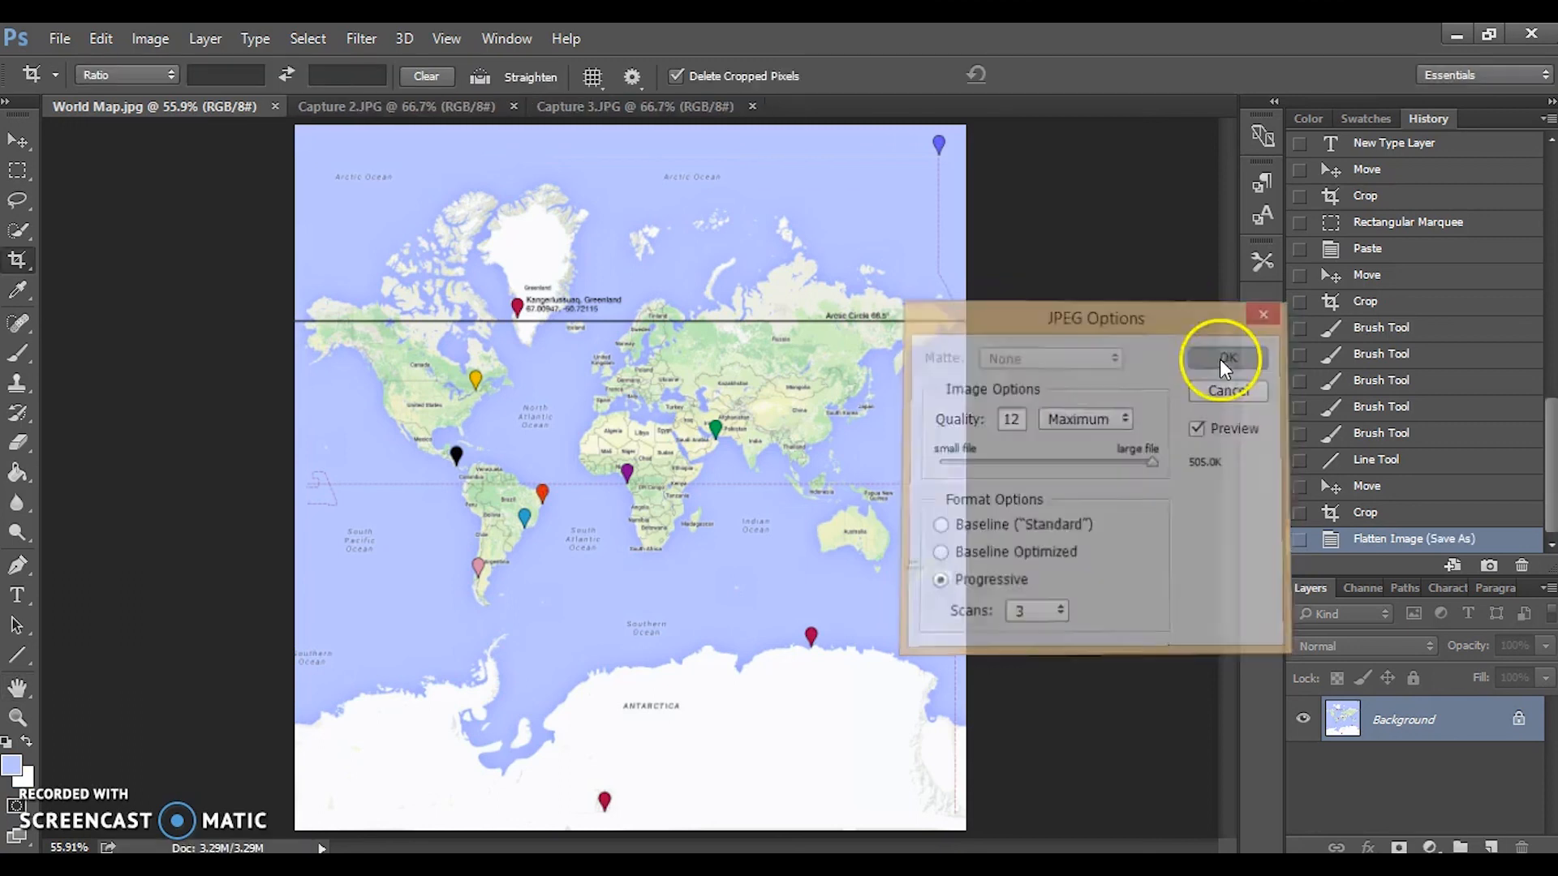